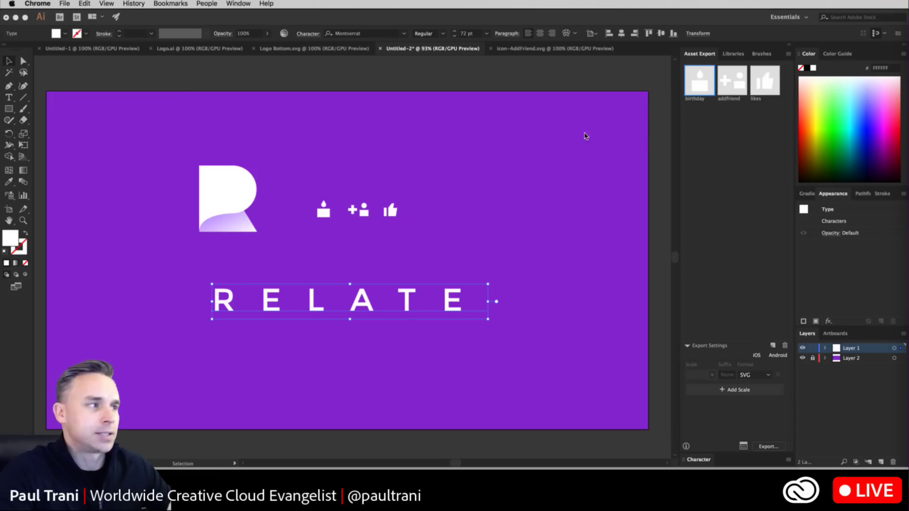
- Embed the linked birthday cake icon into the RELATE artwork
click(235, 254)
click(323, 207)
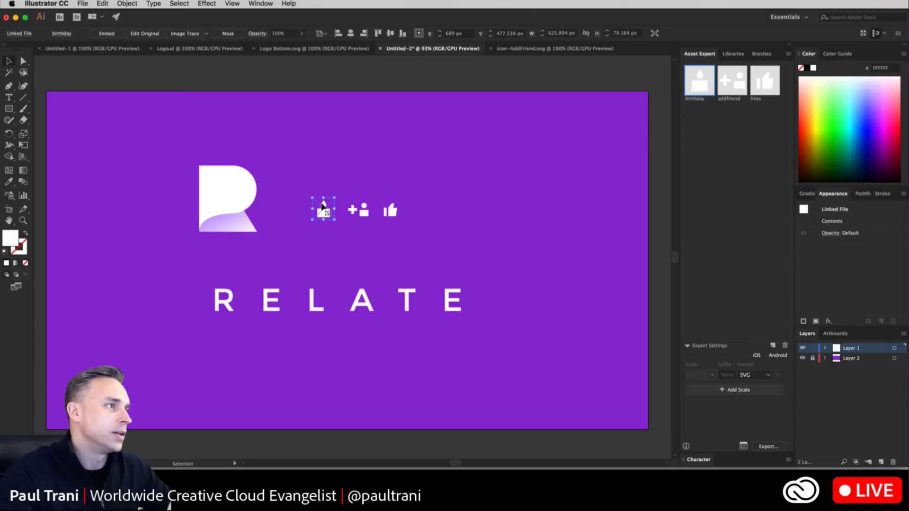
right_click(322, 210)
click(321, 212)
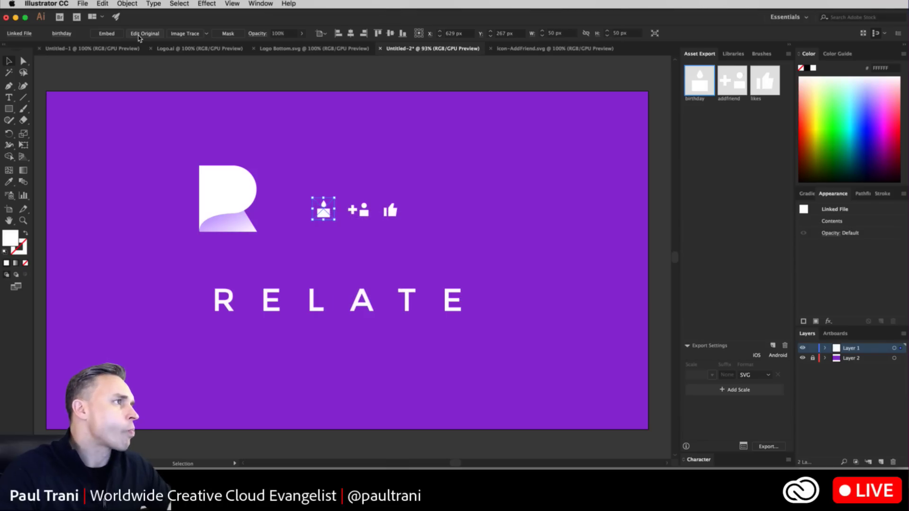
click(106, 33)
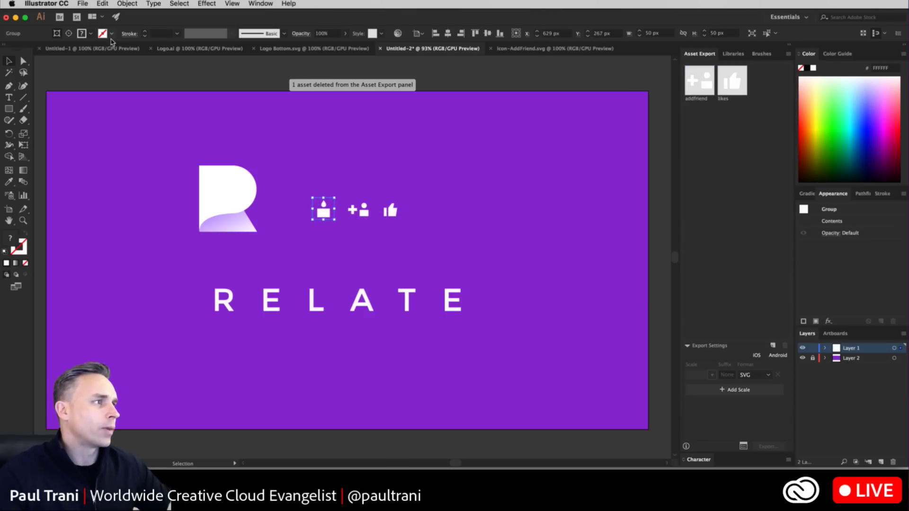
- Zoom to 200% around the cake icon and R logo, then switch to Photoshop
key(super+1)
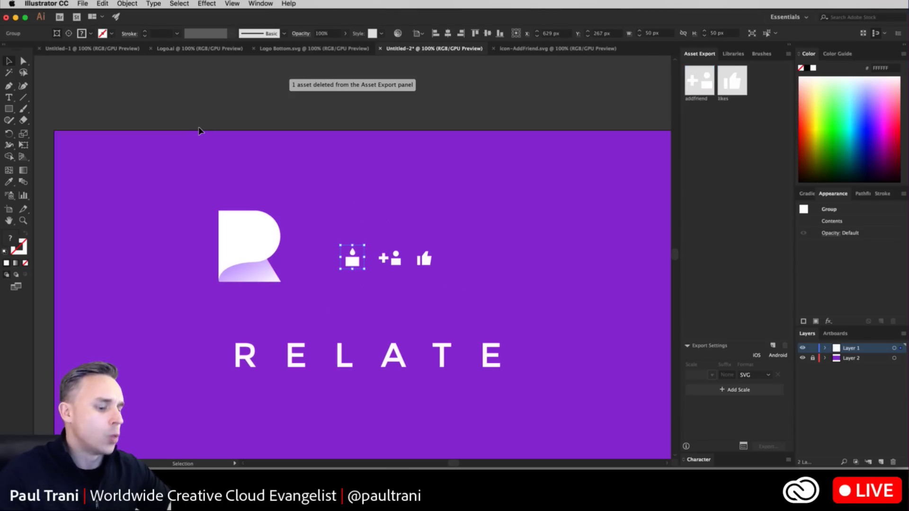
key(super+equal)
scroll(148, 146, down, 5)
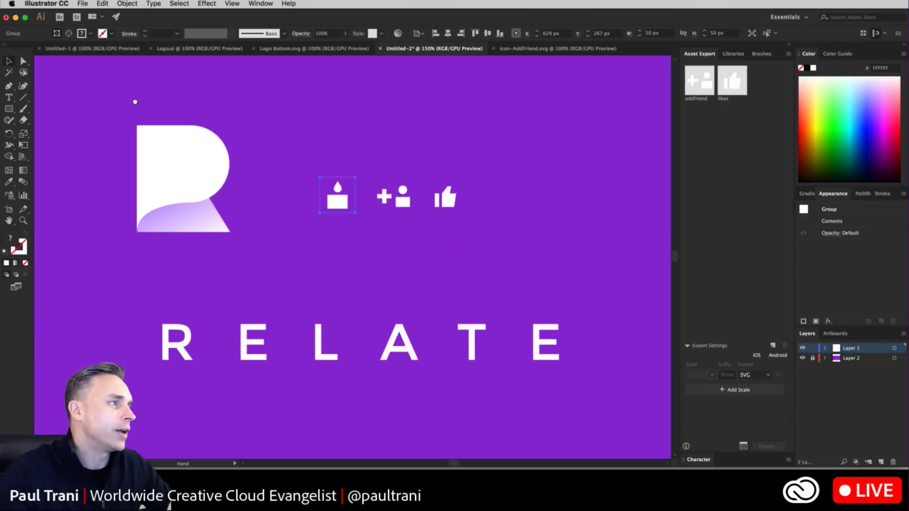
click(227, 281)
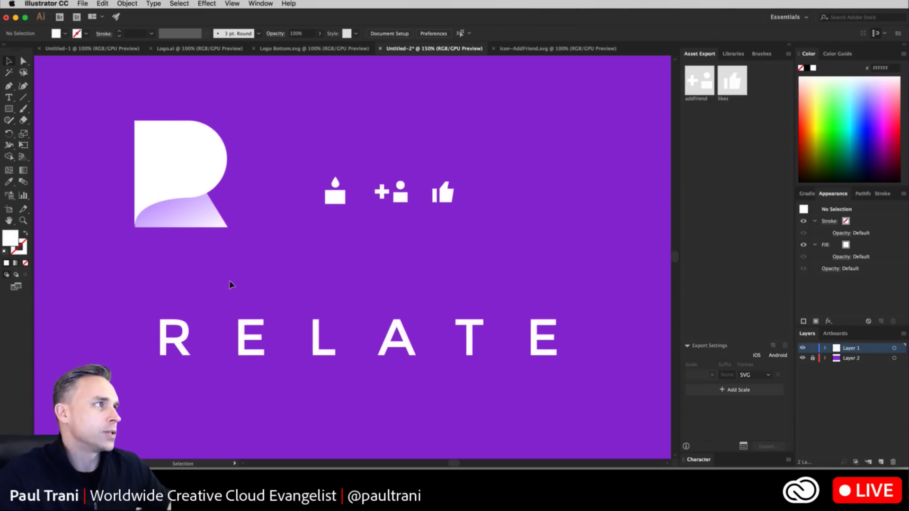
click(240, 334)
click(331, 191)
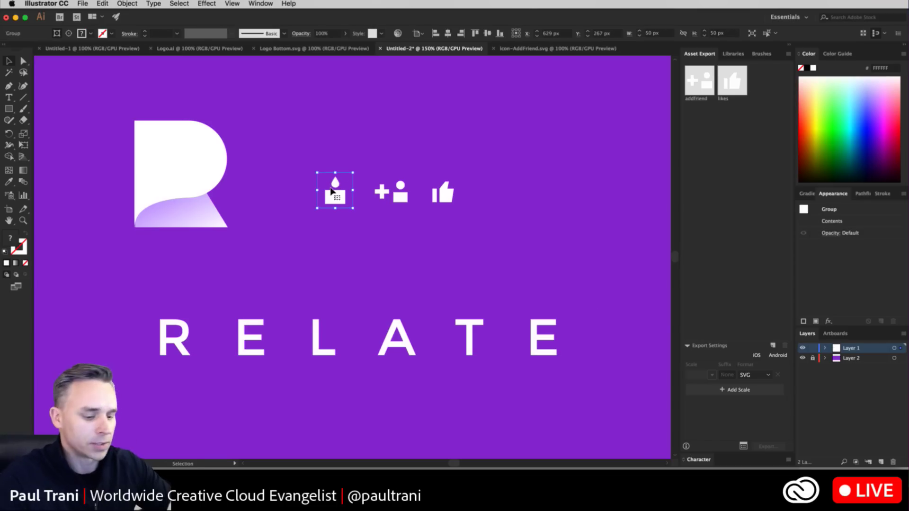
key(super+equal)
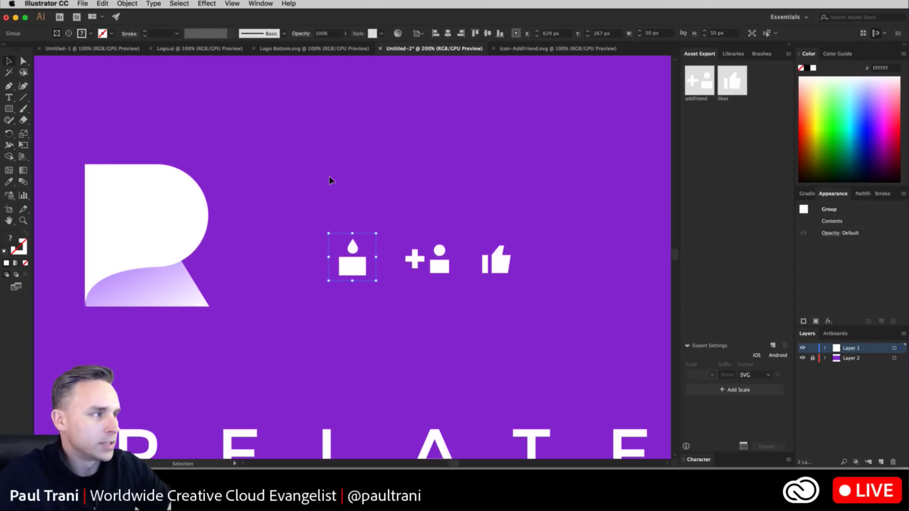
click(197, 218)
drag(302, 257, 309, 225)
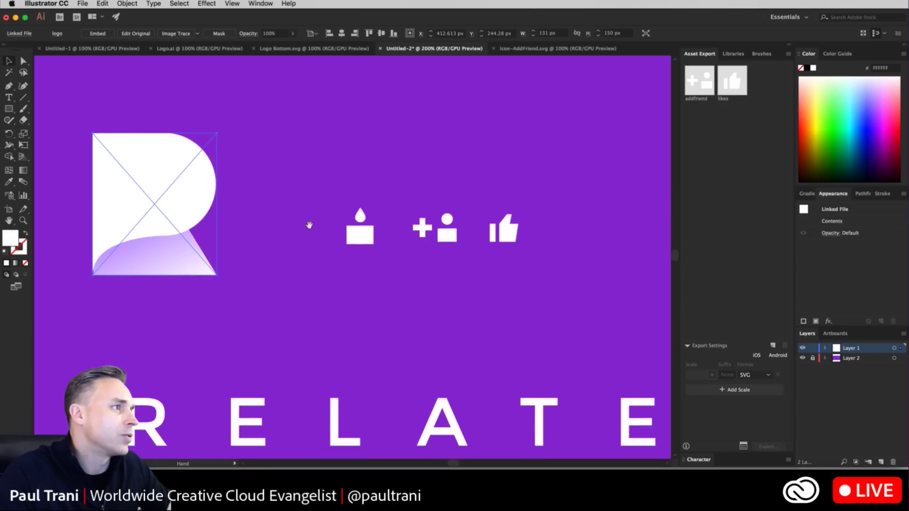
click(351, 234)
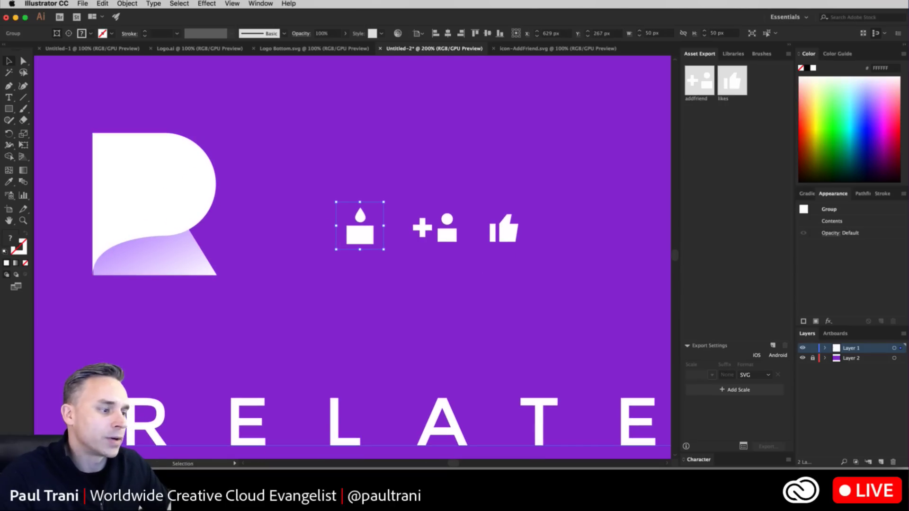
key(super+Tab)
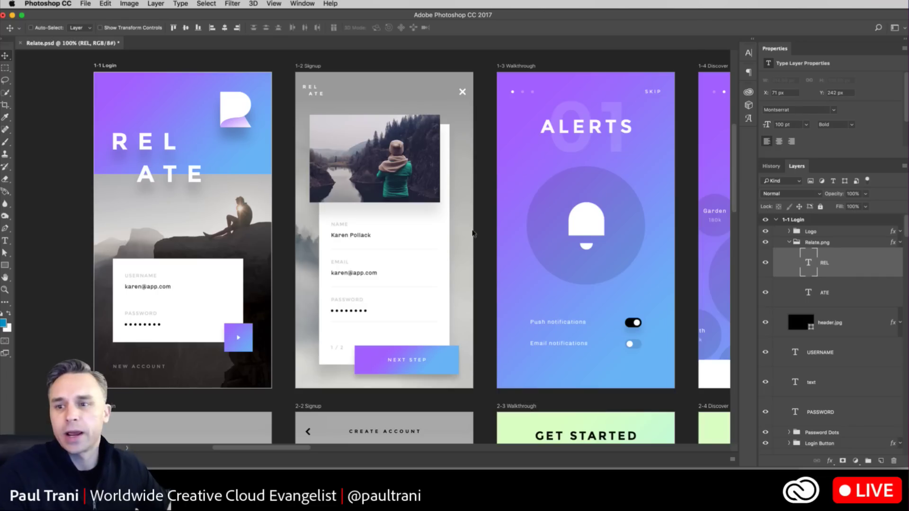
- Pan across the Relate.psd app screen mockups, then switch to Adobe XD
drag(236, 193, 302, 196)
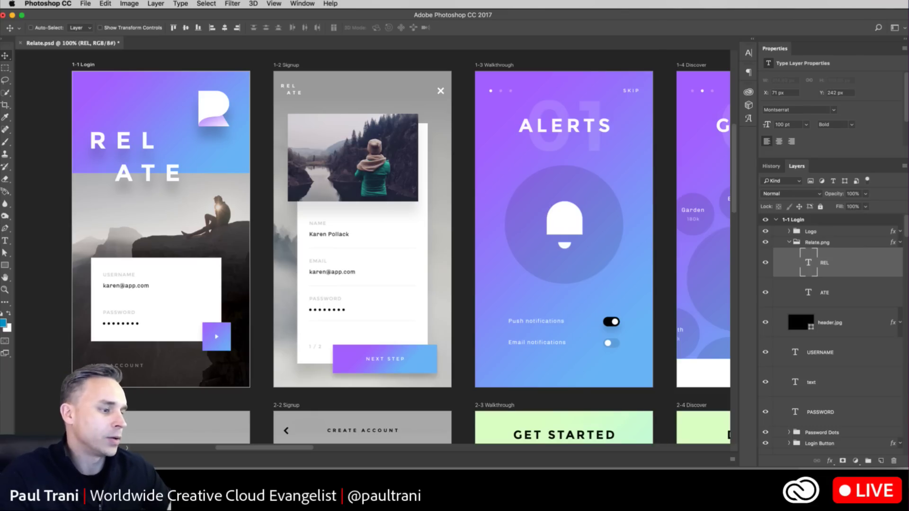
key(super+Tab)
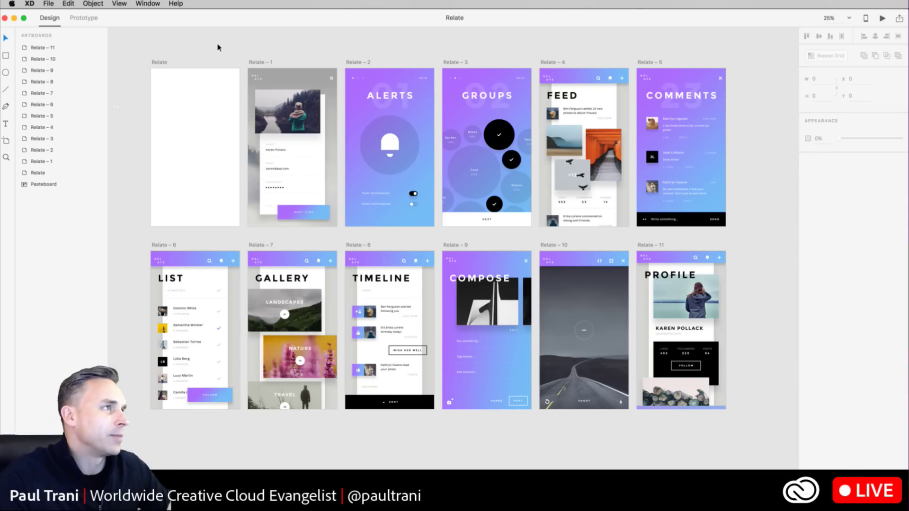
- Check the blank Relate artboard's 750 × 1334 size
click(156, 61)
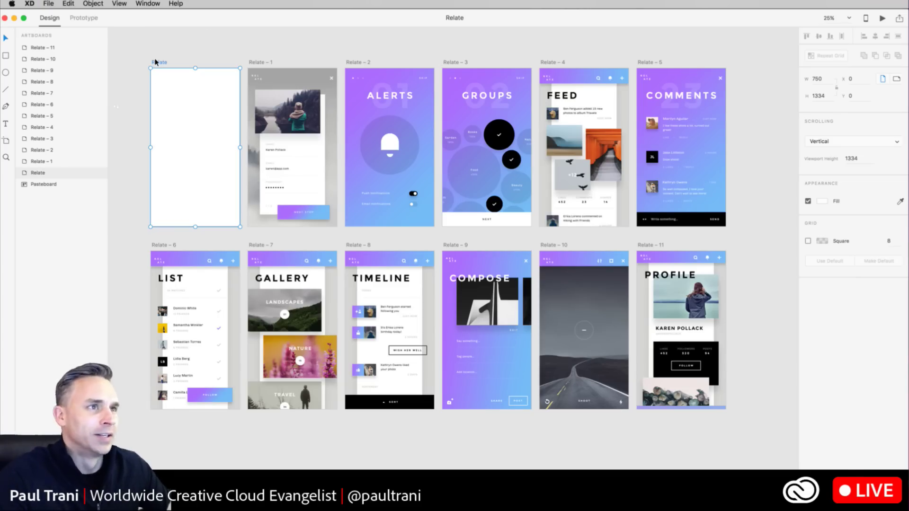
click(826, 97)
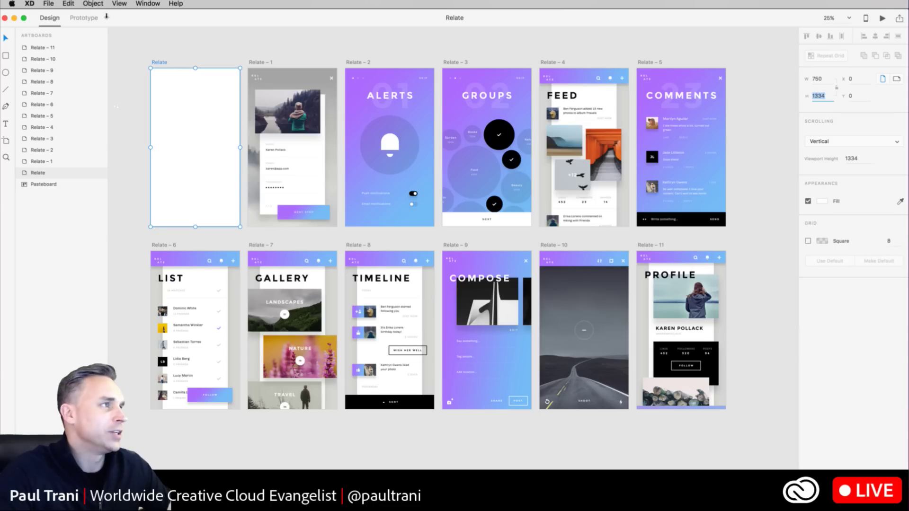
click(145, 45)
- Create a new document with a 750 × 1334 custom-size artboard and enlarge its window
click(52, 3)
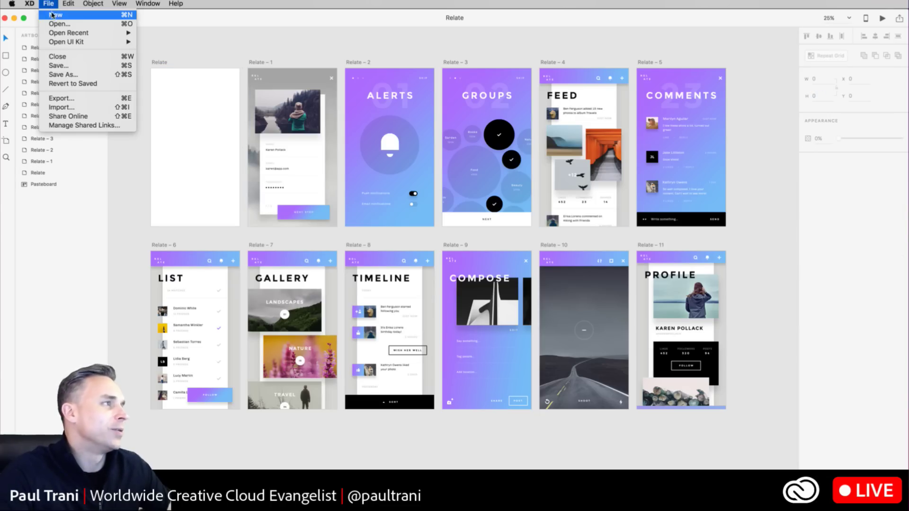
click(53, 15)
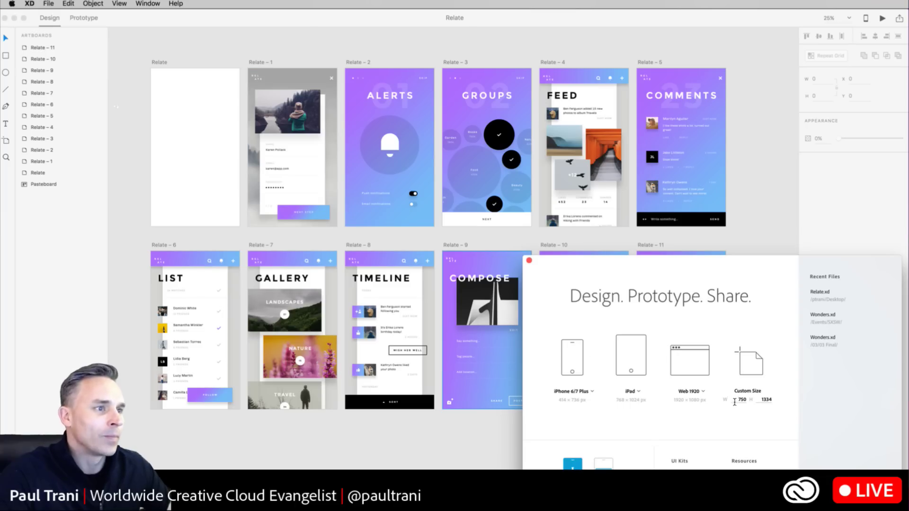
drag(618, 259, 383, 78)
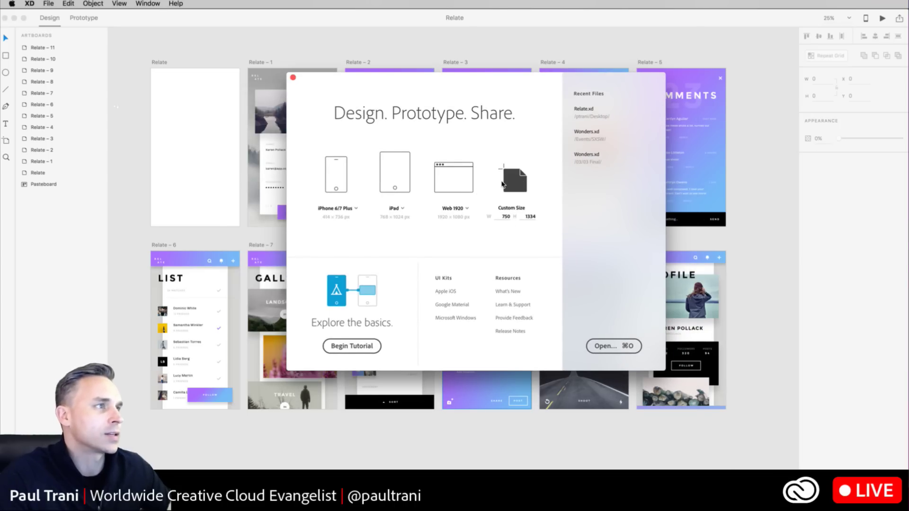
click(510, 186)
drag(282, 457, 263, 13)
drag(605, 307, 908, 470)
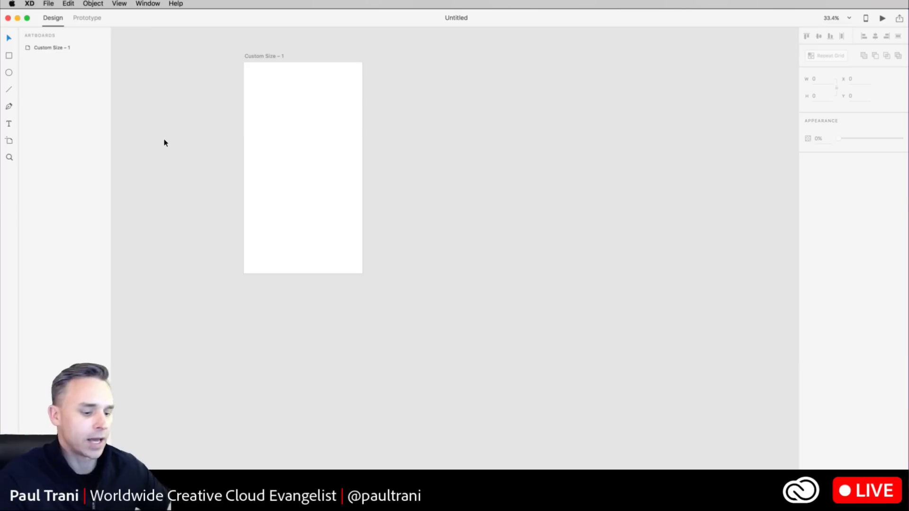
- Fit the Custom Size – 1 artboard in view and rename it SPLASH
key(super+equal)
drag(164, 141, 394, 267)
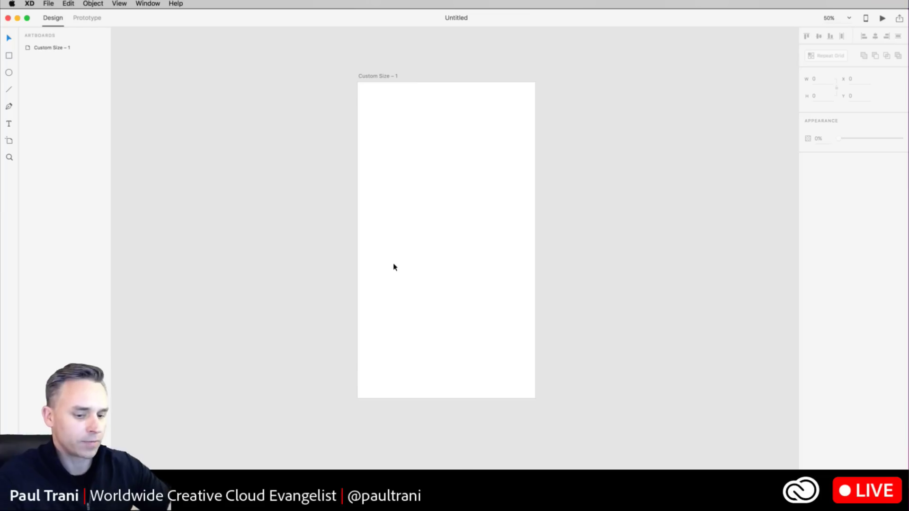
key(super+equal)
key(super+0)
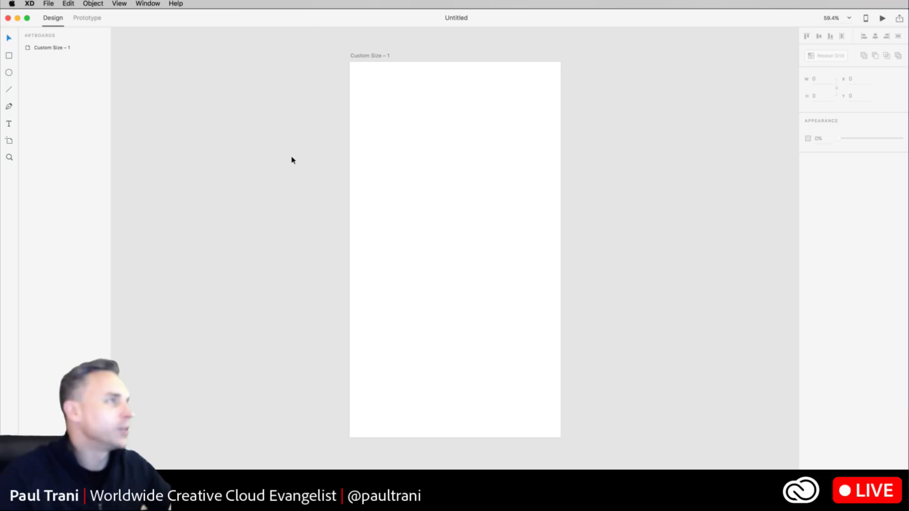
double_click(374, 55)
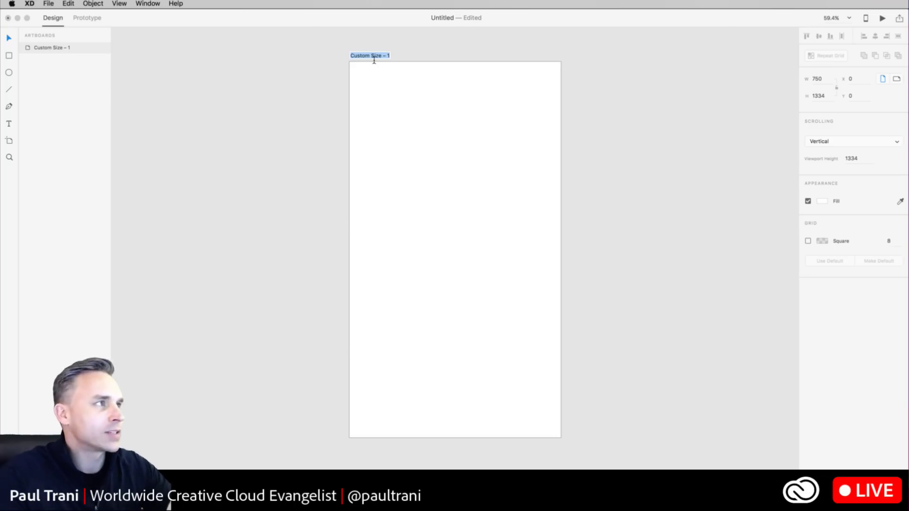
text(SPA)
text(ASH)
key(Return)
click(327, 84)
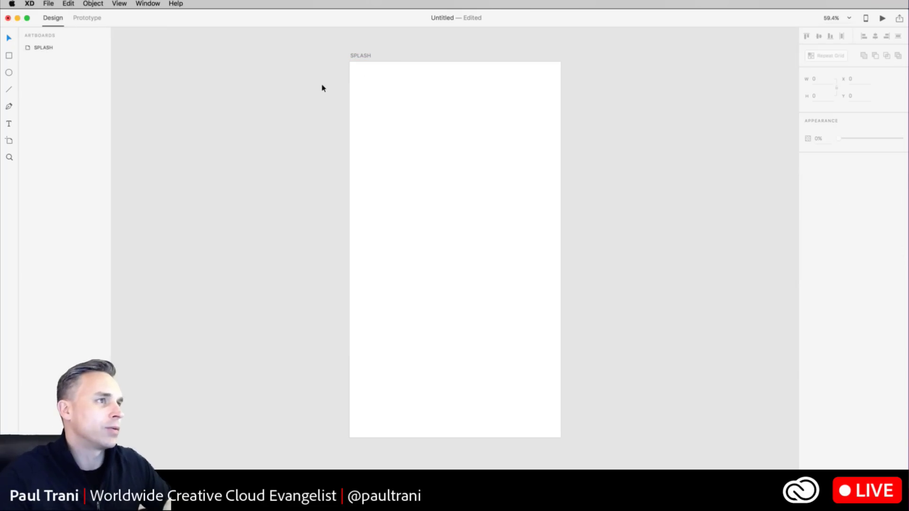
click(364, 57)
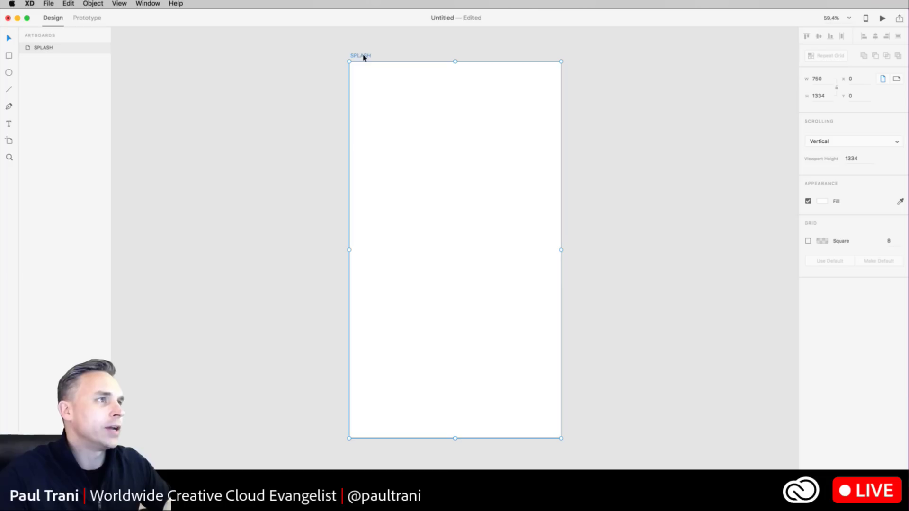
- Fill the SPLASH artboard with solid red #D03939
click(821, 202)
drag(769, 187, 770, 161)
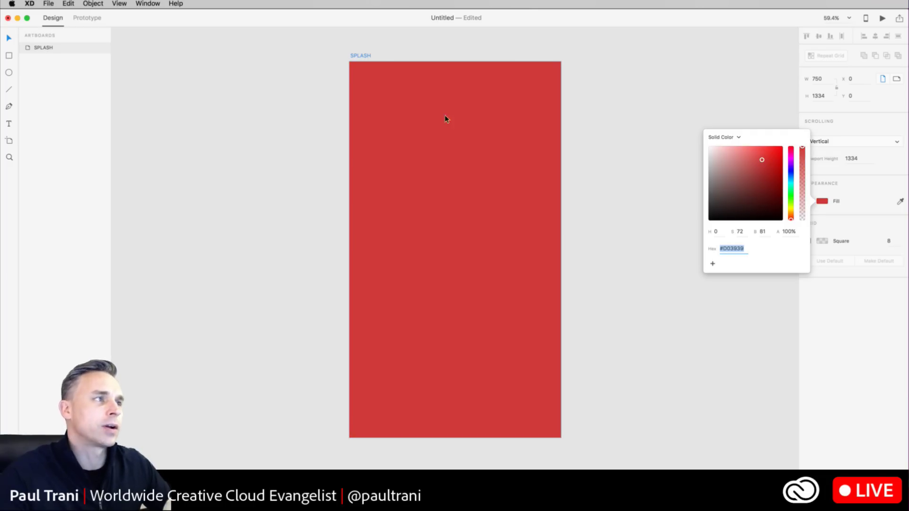
click(231, 120)
click(352, 144)
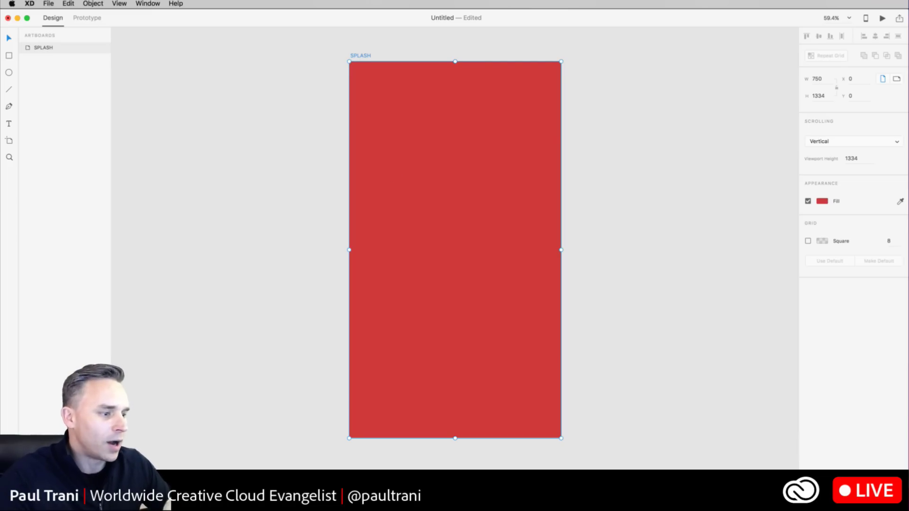
- Glance at Photoshop, minimize it, and return to the XD document
key(super+Tab)
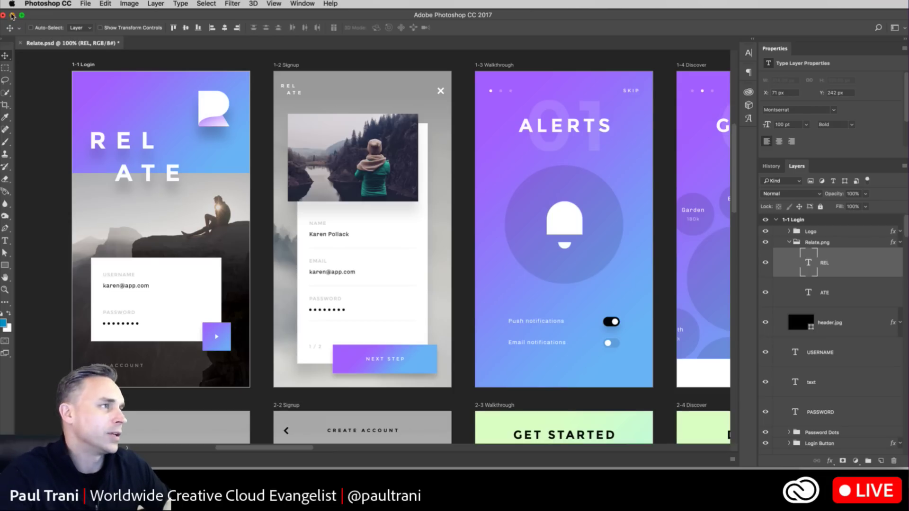
click(12, 15)
click(361, 56)
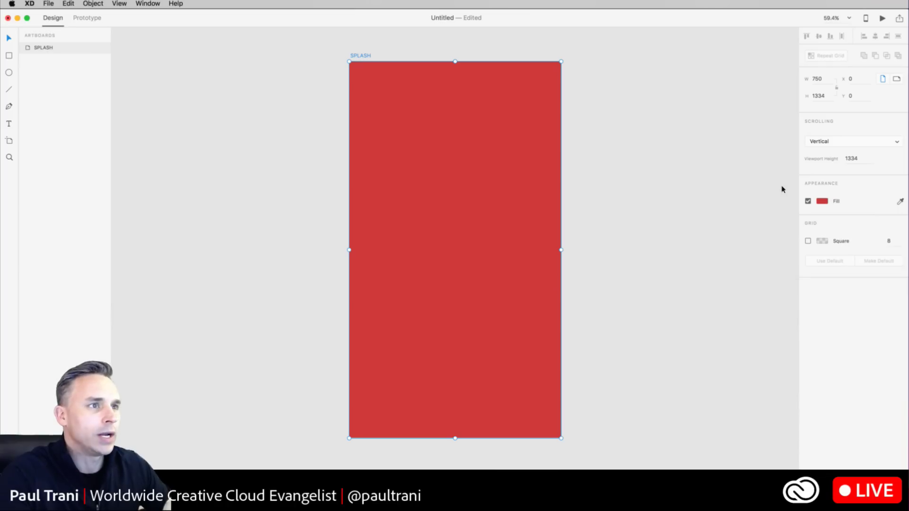
- Switch the artboard fill to a gradient with a magenta (#E143FD) top stop
click(823, 202)
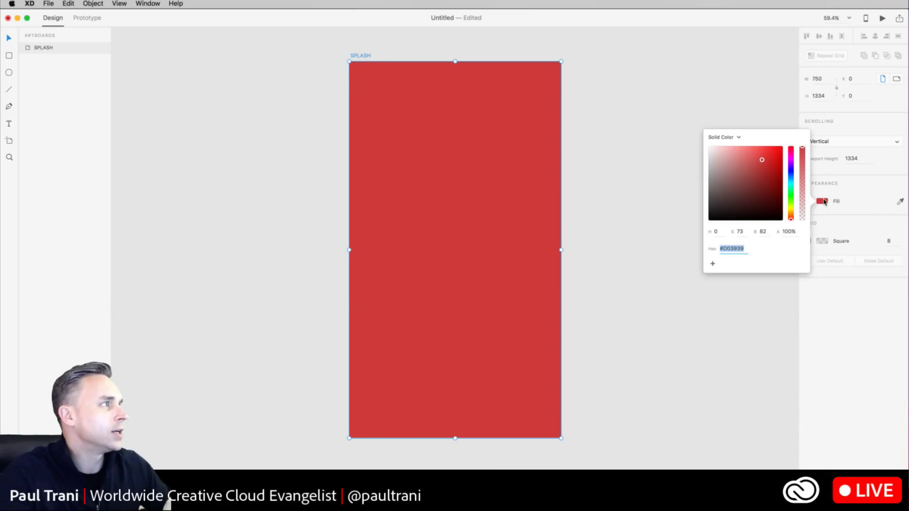
click(733, 138)
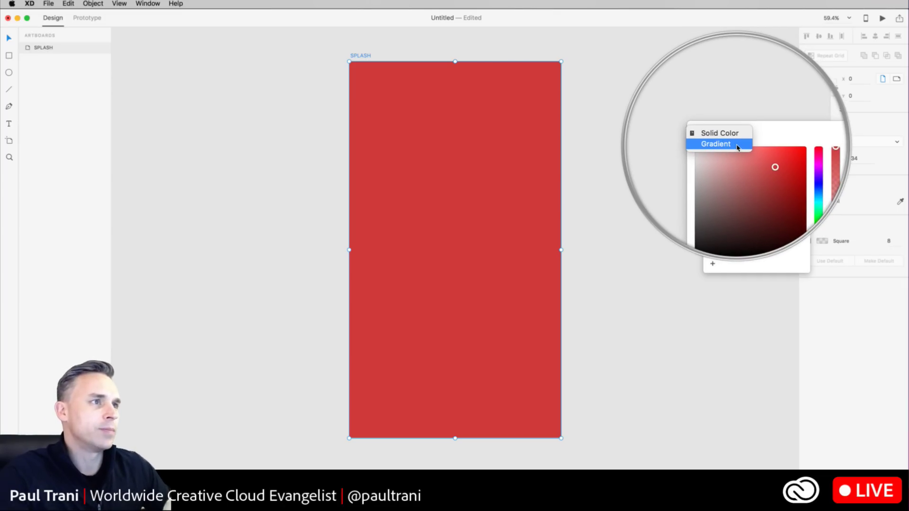
click(737, 148)
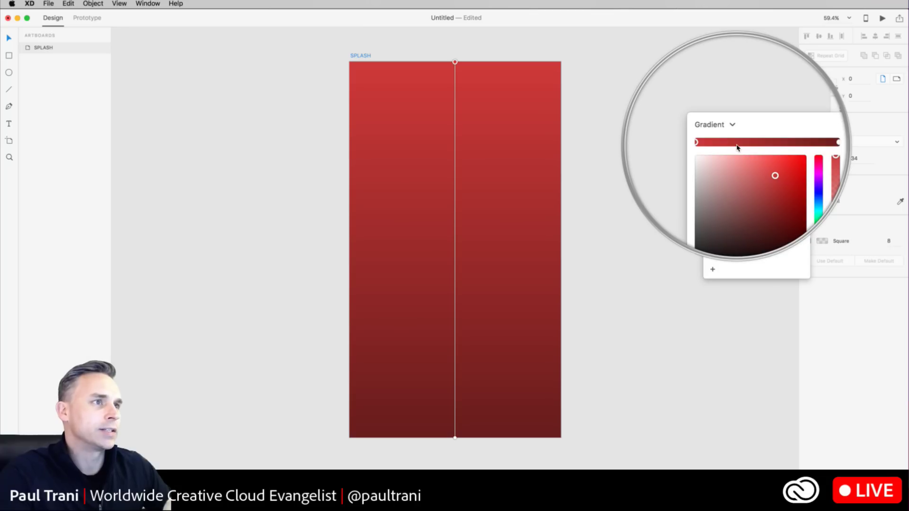
click(697, 142)
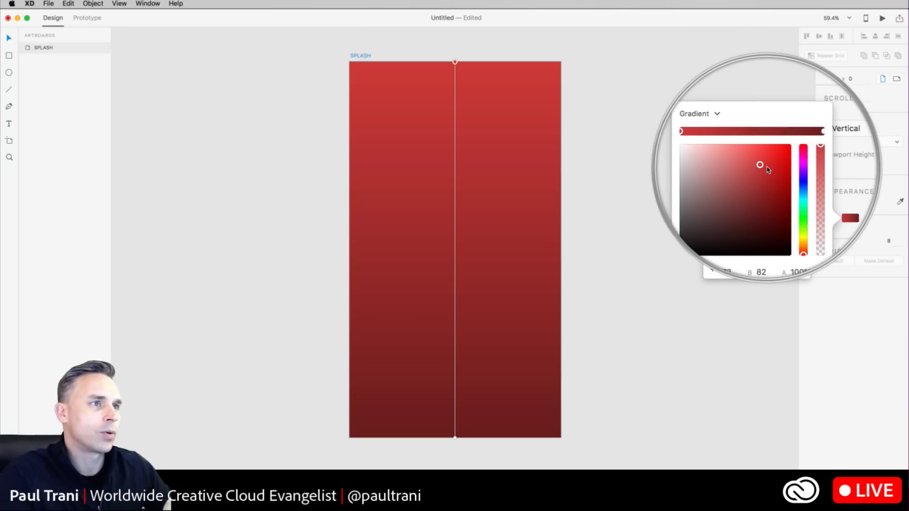
drag(761, 167, 802, 169)
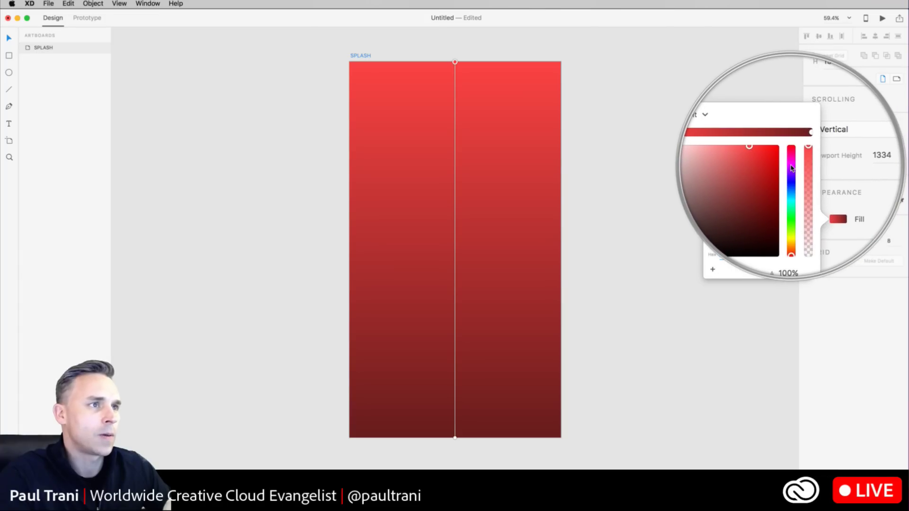
click(791, 166)
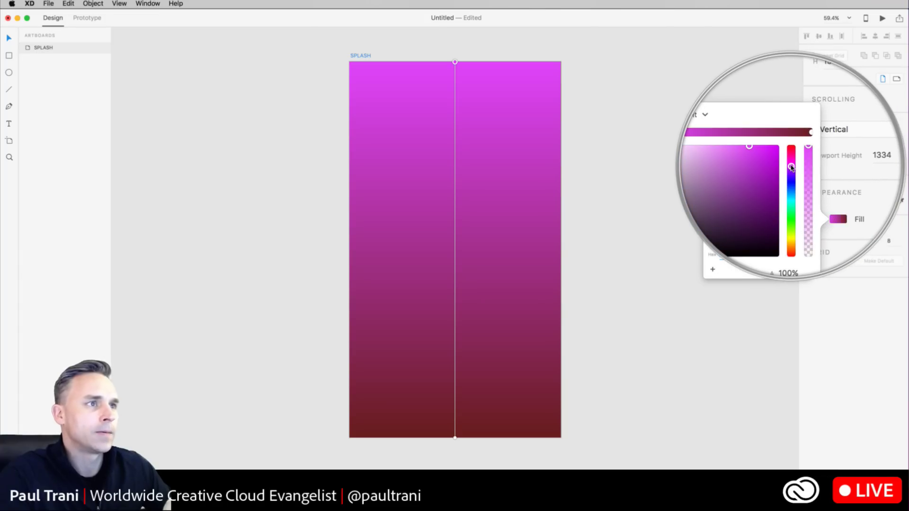
- Set the gradient's bottom stop to light blue #8BB1EF
click(804, 145)
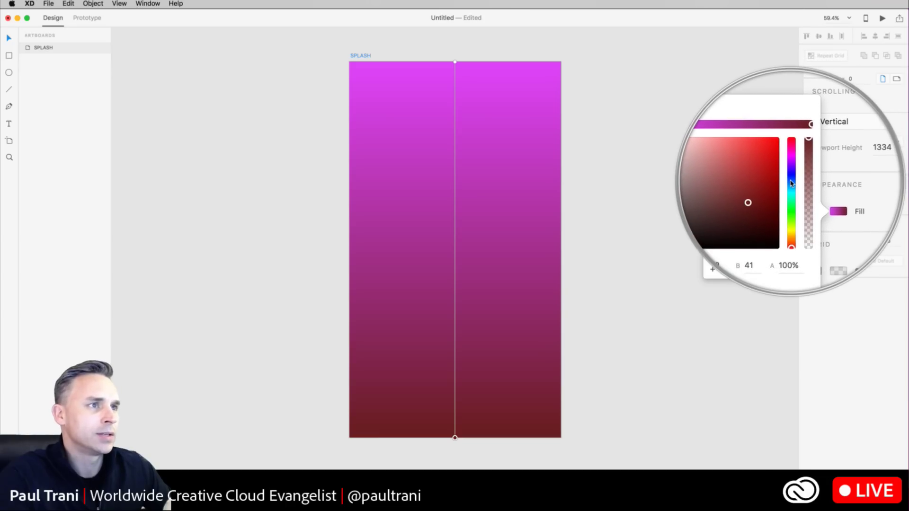
click(791, 183)
click(740, 158)
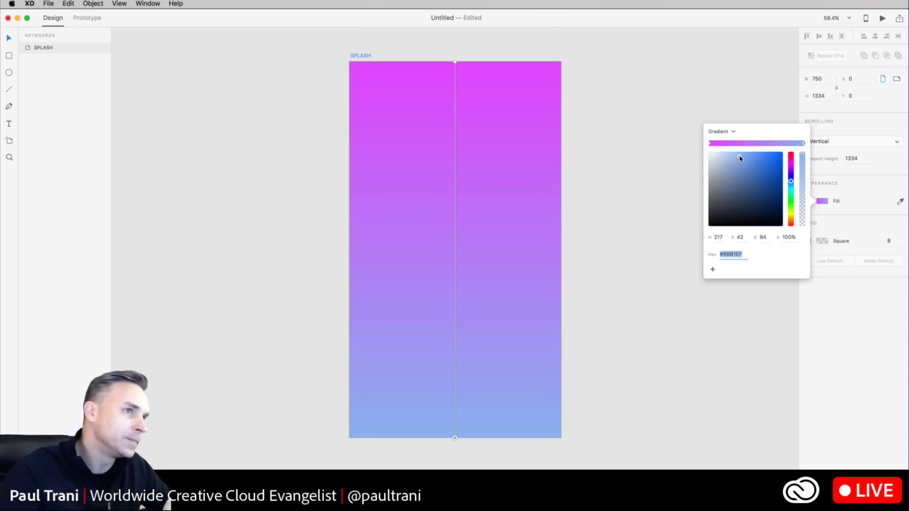
click(714, 132)
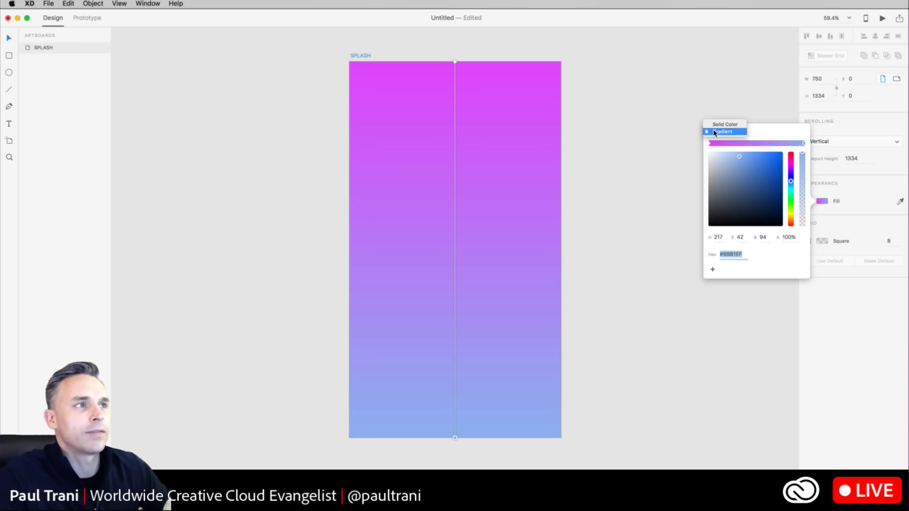
click(715, 132)
click(616, 134)
click(464, 97)
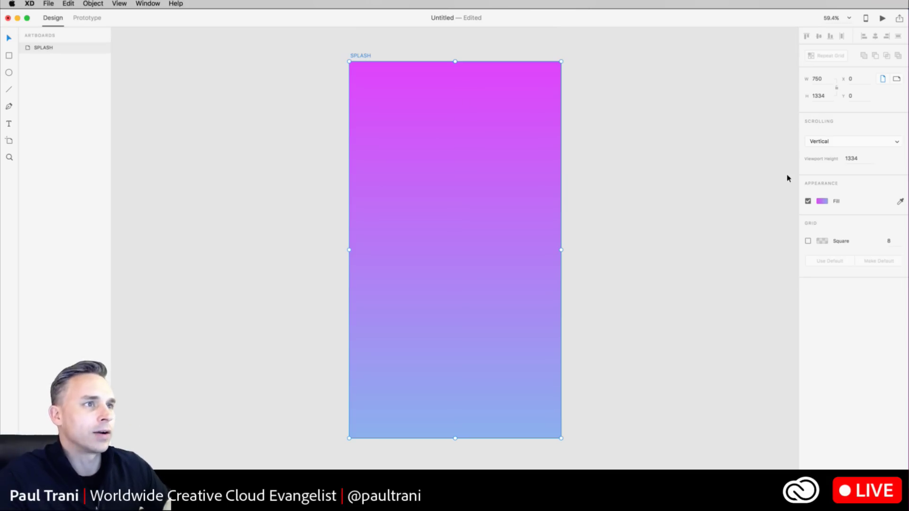
click(821, 201)
- Add a magenta stop and run the gradient from top-left to bottom-right corner
click(717, 142)
drag(453, 62, 360, 71)
drag(454, 435, 558, 433)
mouse_move(715, 143)
mouse_down()
mouse_move(781, 143)
mouse_move(728, 143)
mouse_up()
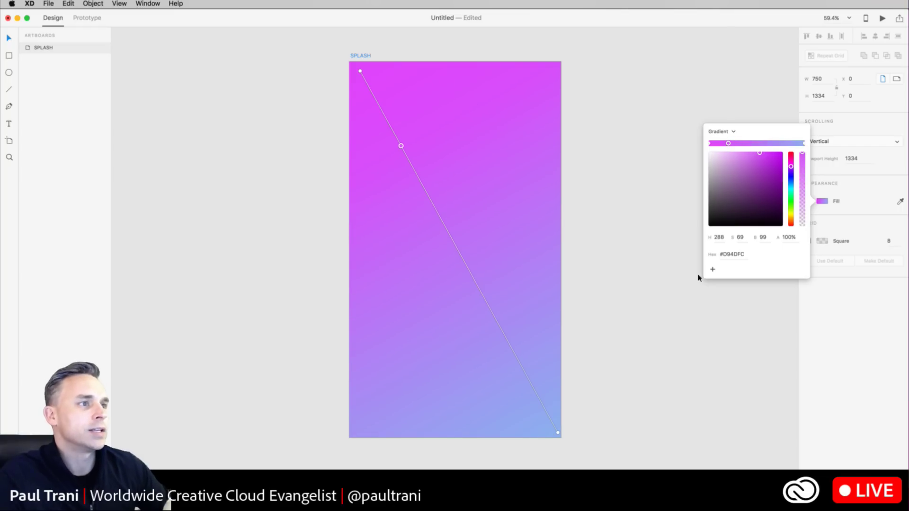
- Save the magenta and light blue colours as swatches, then peek at Prototype mode
click(713, 269)
click(803, 143)
click(713, 269)
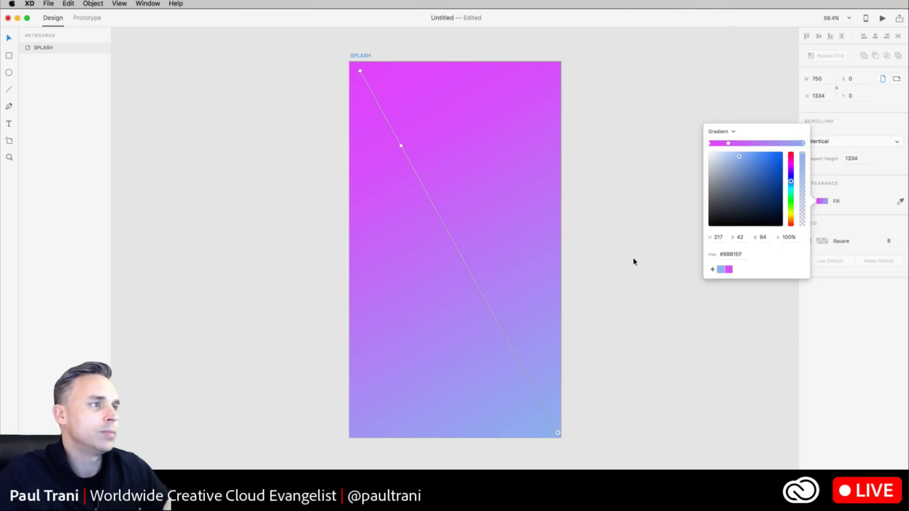
click(632, 259)
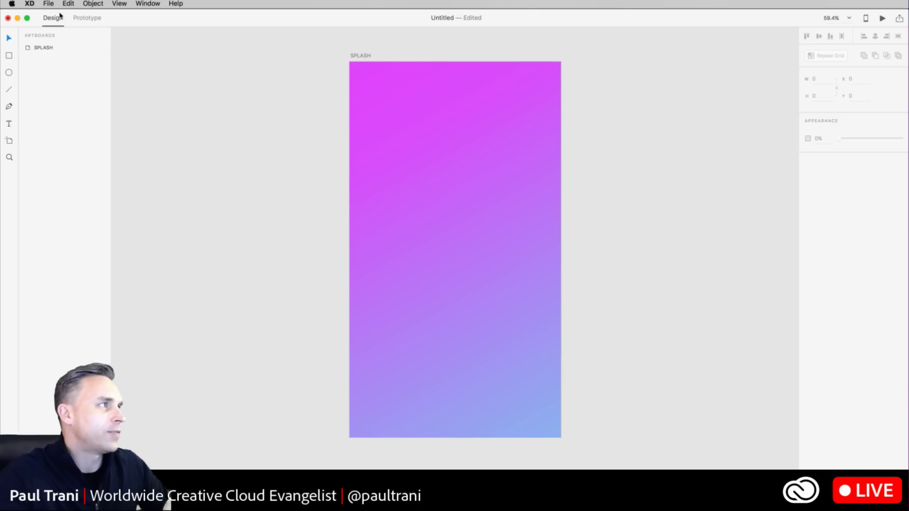
click(89, 19)
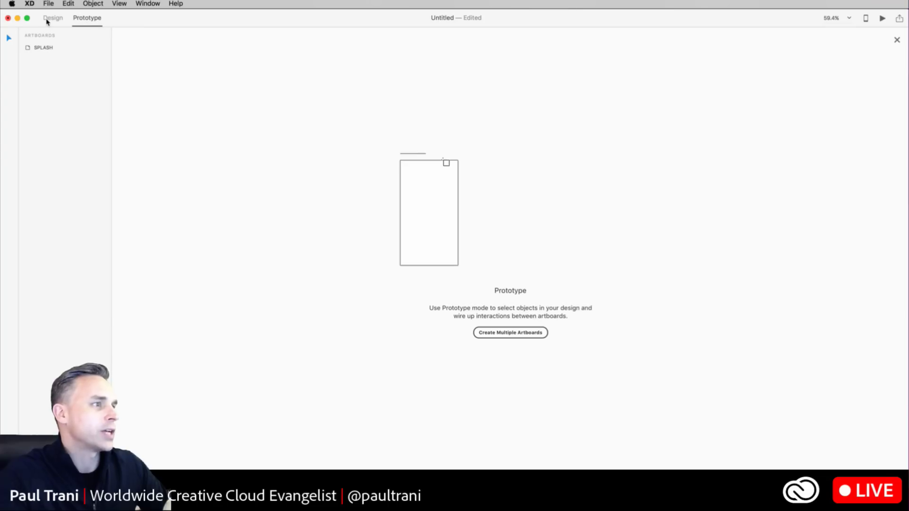
click(48, 19)
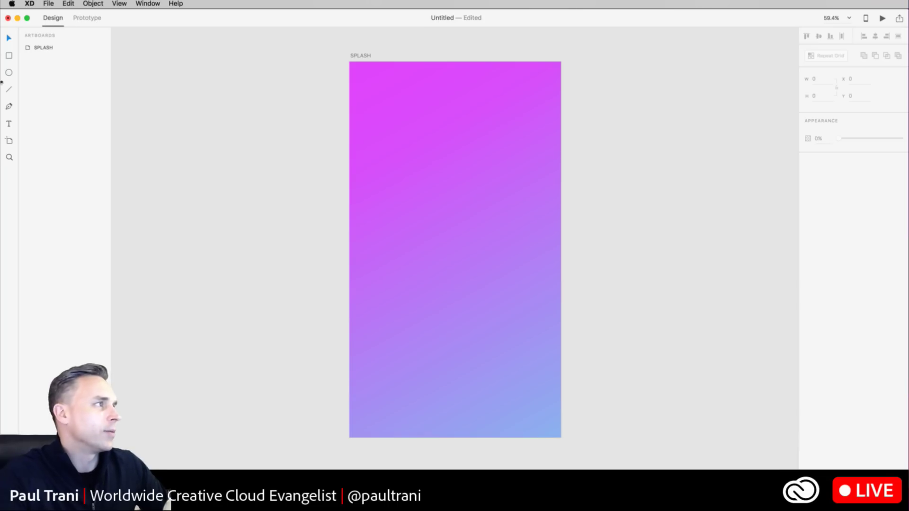
- Draw a white #FFFFFF 612 × 300 rectangle across the middle of SPLASH
click(6, 57)
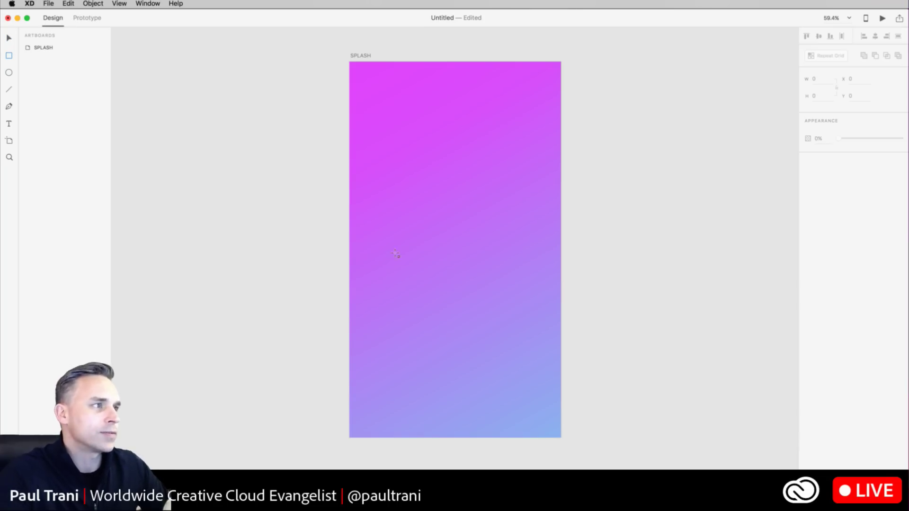
mouse_move(370, 229)
mouse_down()
mouse_move(477, 294)
mouse_move(542, 312)
mouse_up()
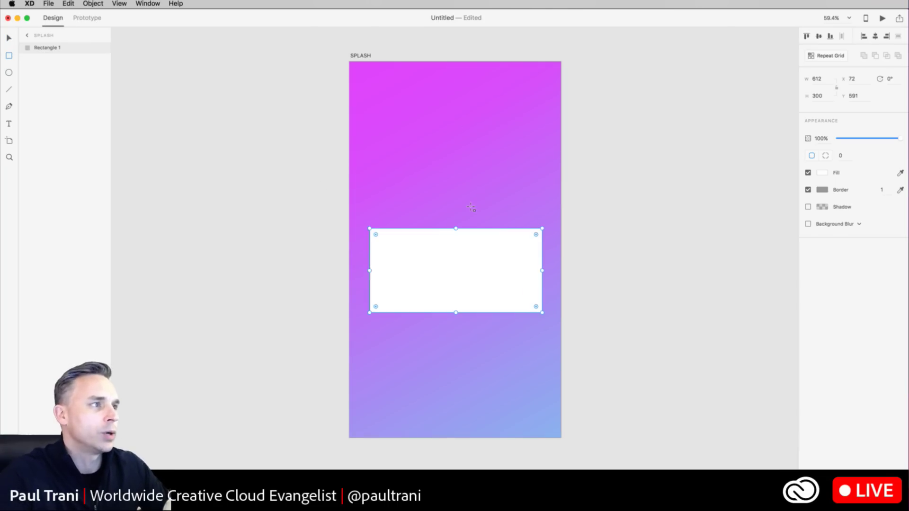
click(823, 172)
click(663, 120)
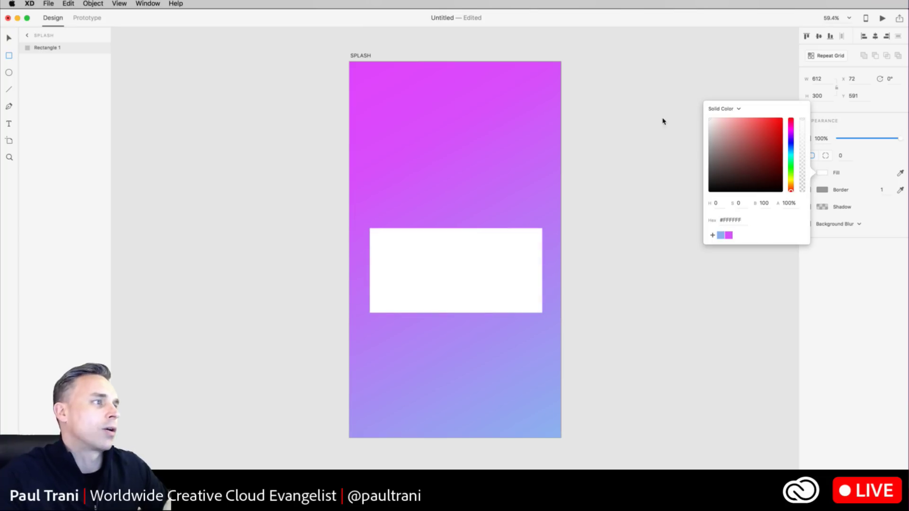
click(153, 116)
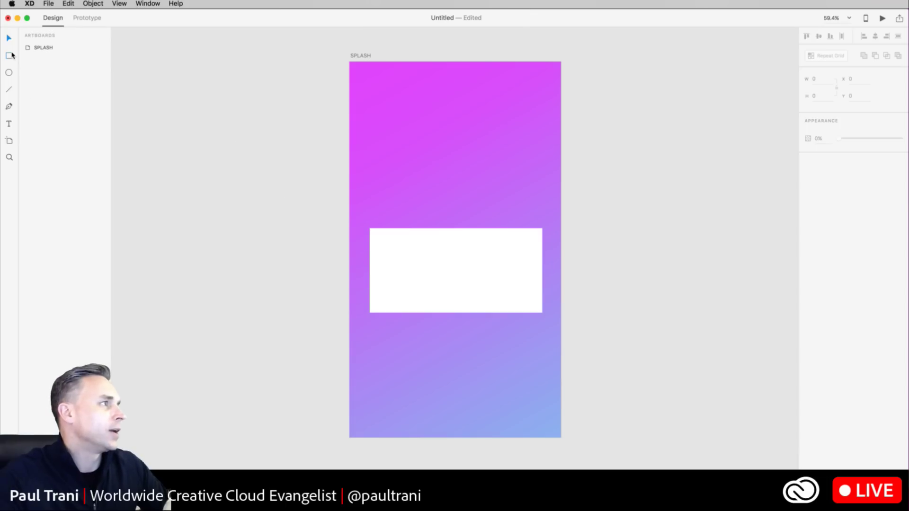
- Draw a 157 × 131 box over the white rectangle's lower-right corner with corner radius 60
drag(501, 299, 547, 335)
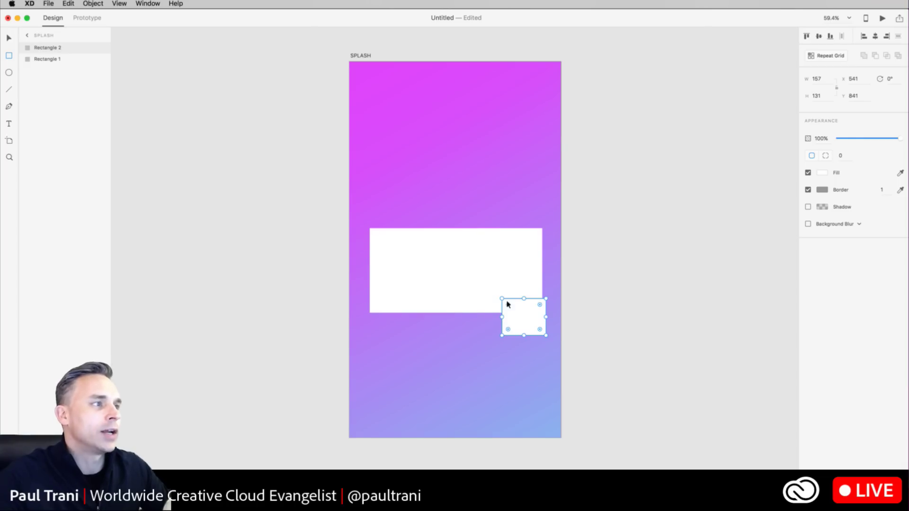
drag(508, 305, 518, 313)
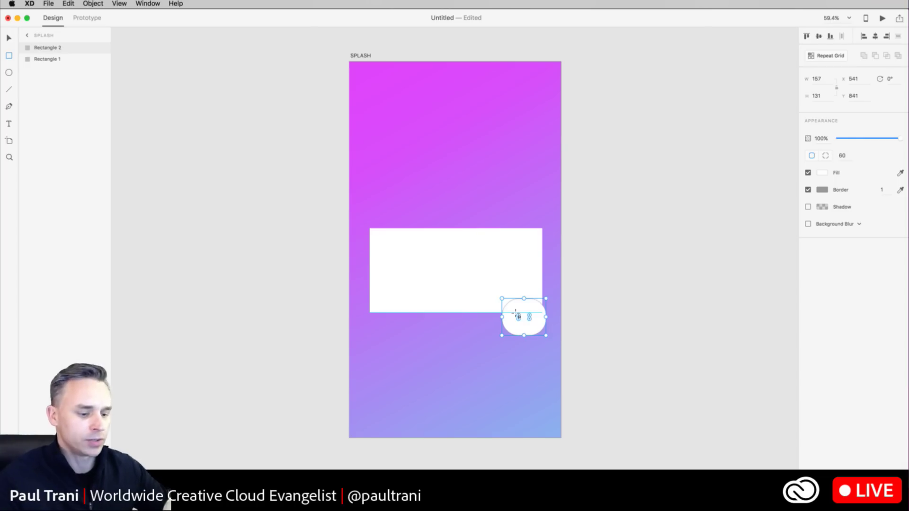
key(super+equal)
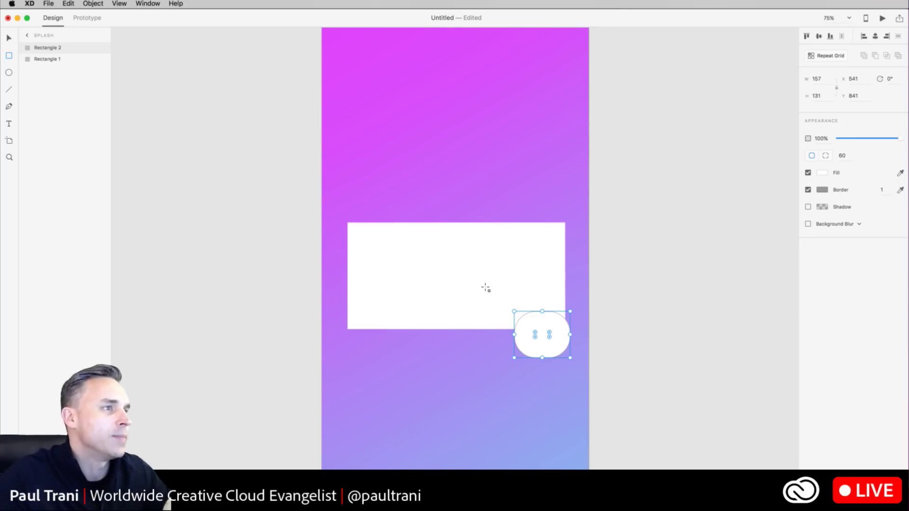
- Fill the rounded shape with a magenta-to-#8F009B deep purple gradient
click(822, 173)
click(722, 109)
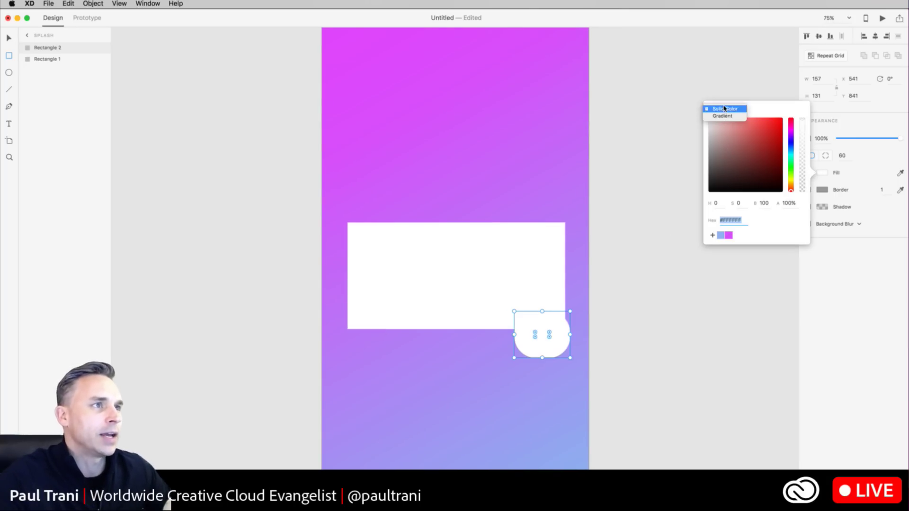
click(724, 116)
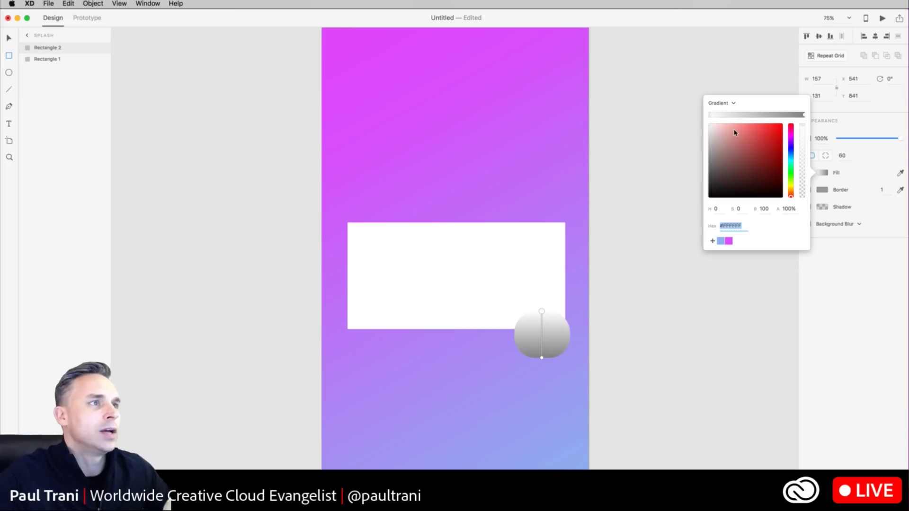
click(766, 135)
click(789, 136)
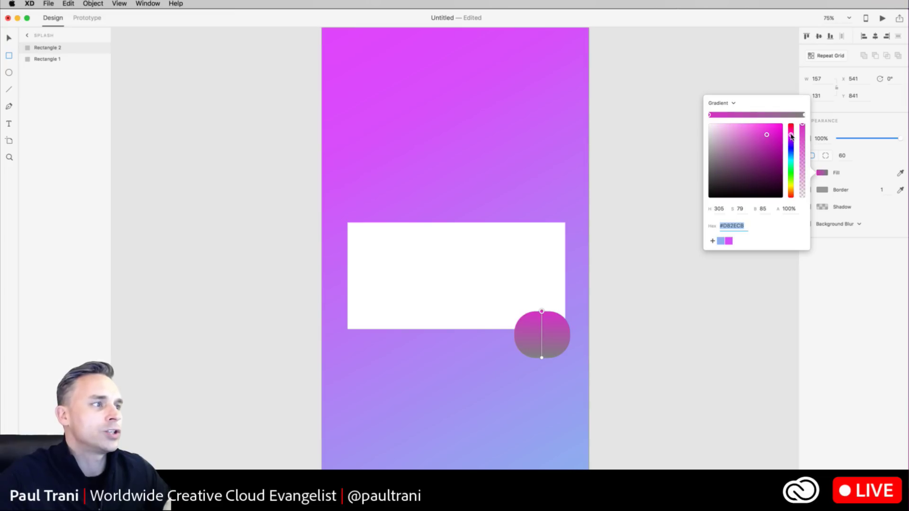
click(804, 115)
click(790, 137)
click(773, 136)
drag(772, 136, 789, 152)
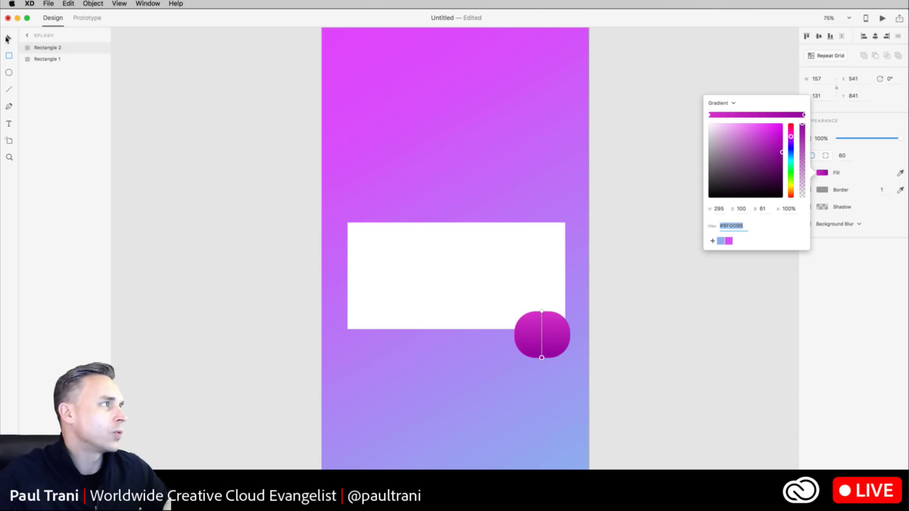
click(7, 38)
click(508, 387)
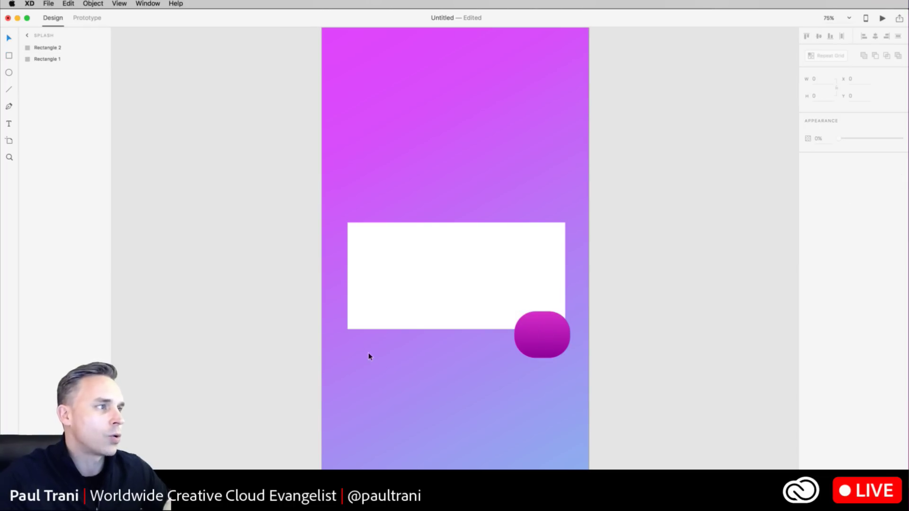
scroll(368, 357, down, 2)
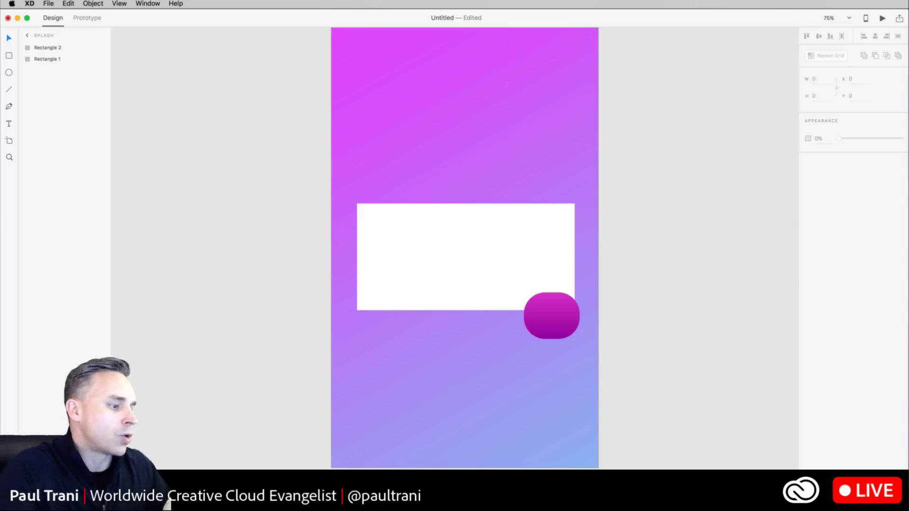
- In Illustrator, ungroup the candle icon
click(452, 492)
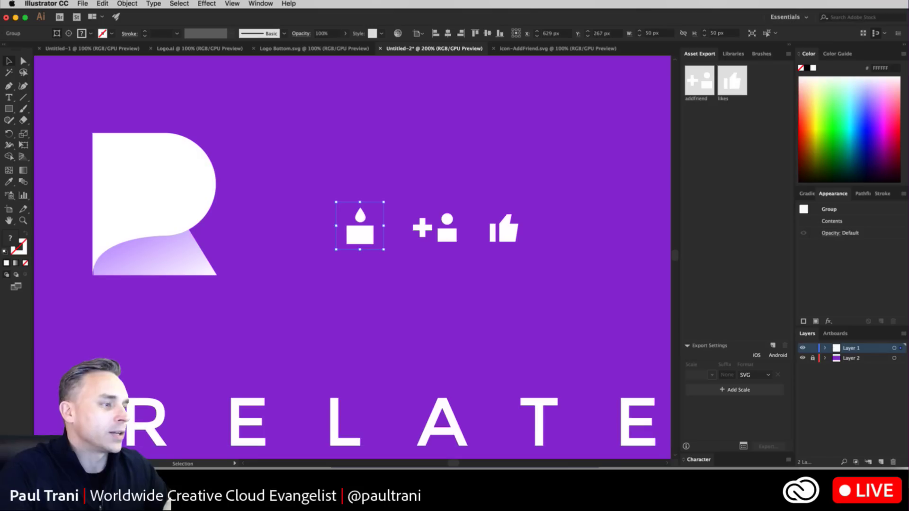
click(289, 284)
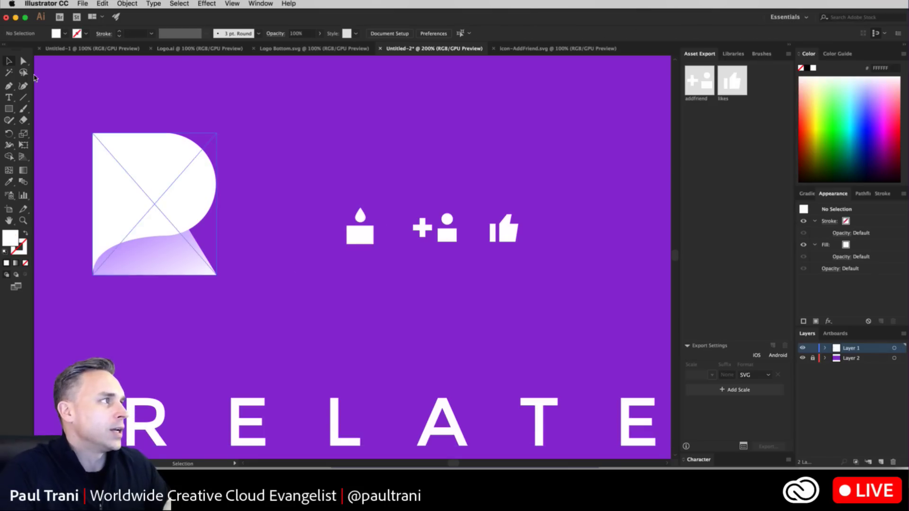
click(355, 233)
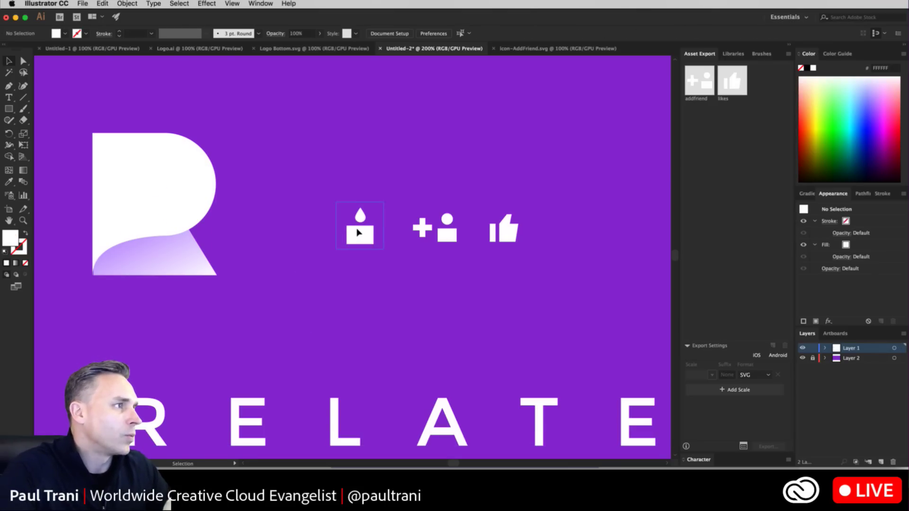
right_click(357, 240)
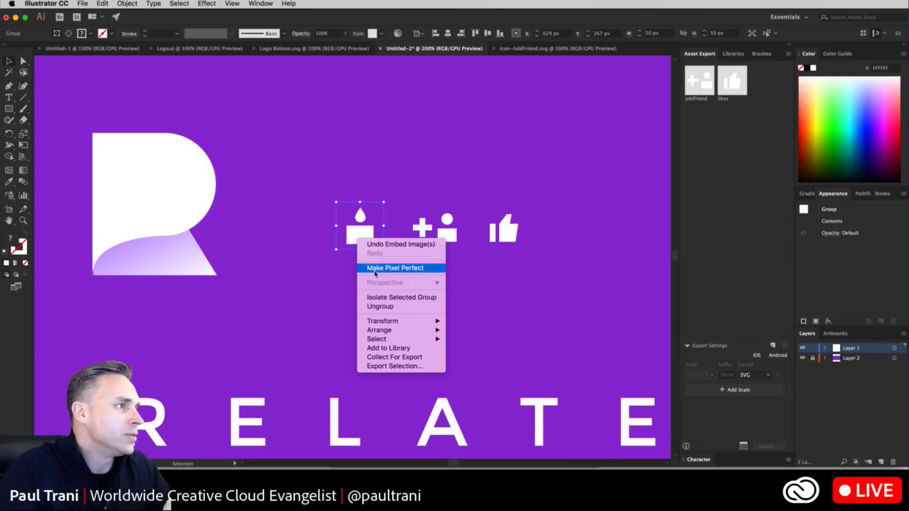
click(376, 307)
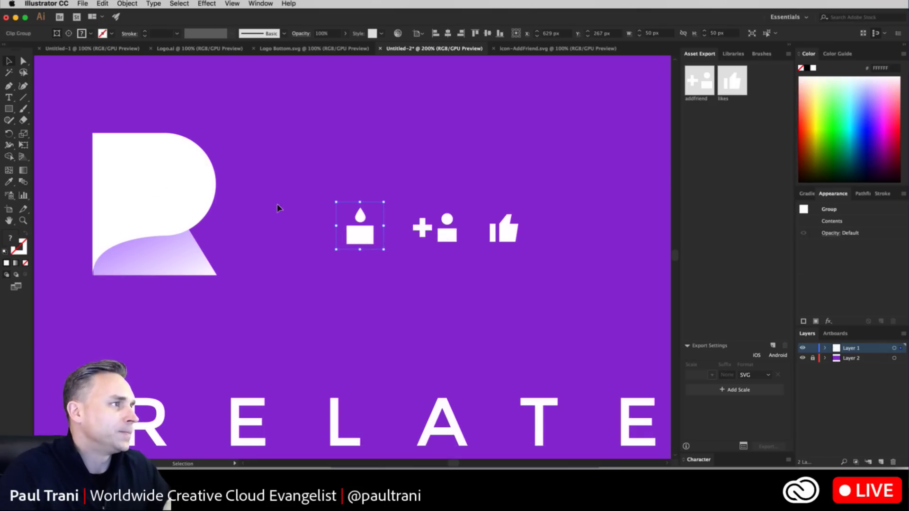
- Release the candle's clipping mask and delete its transparent backing square, undoing an accidental delete
click(322, 182)
click(357, 229)
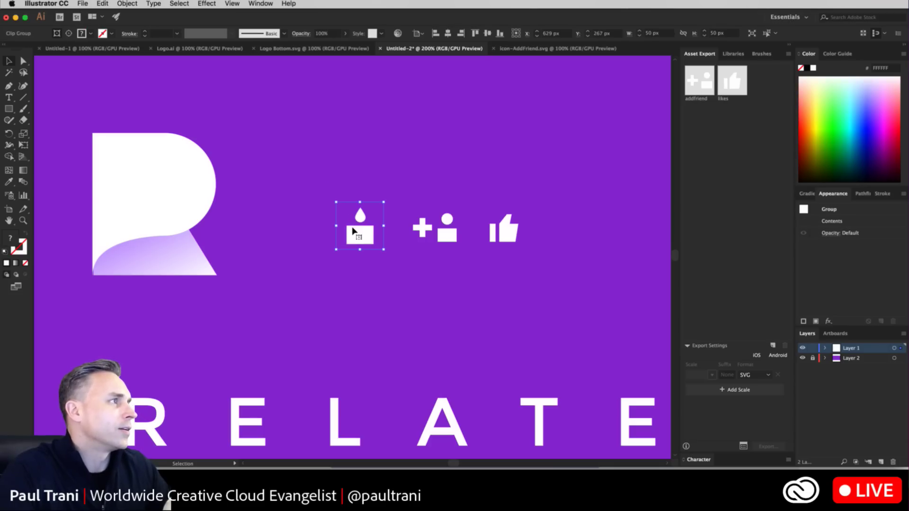
right_click(352, 234)
click(381, 305)
click(327, 177)
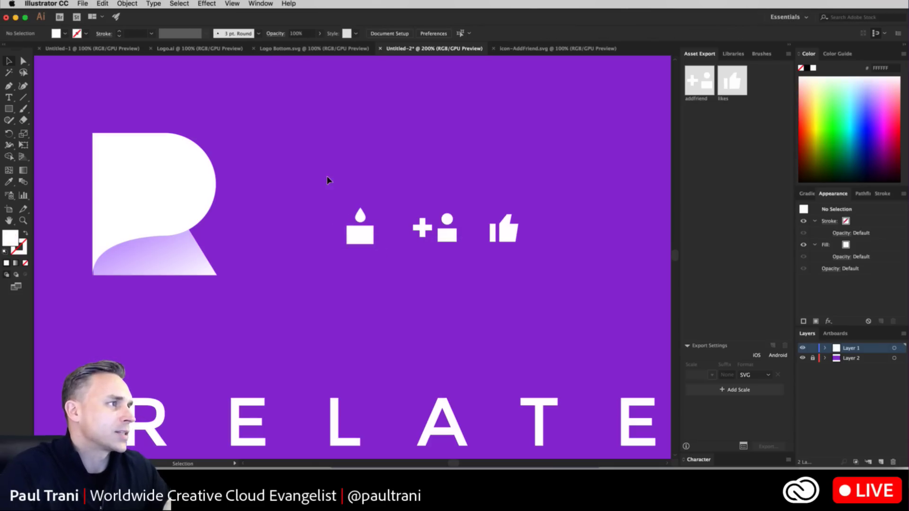
click(344, 200)
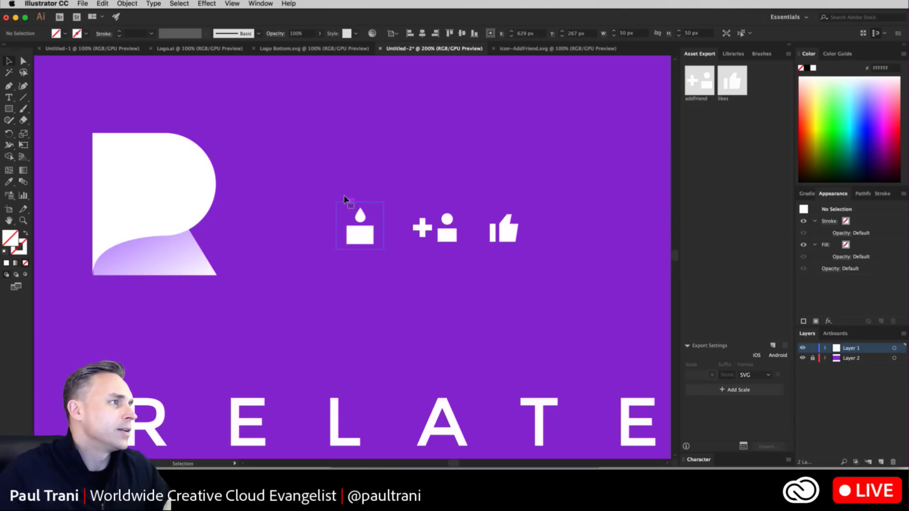
key(Delete)
click(346, 201)
key(Delete)
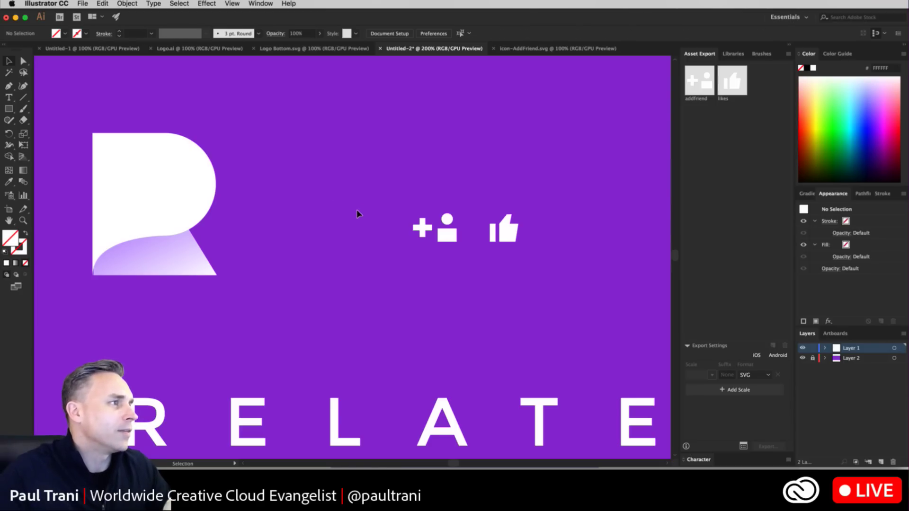
key(ctrl+z)
- Release the remaining clipping mask and delete the leftover transparent square
right_click(359, 216)
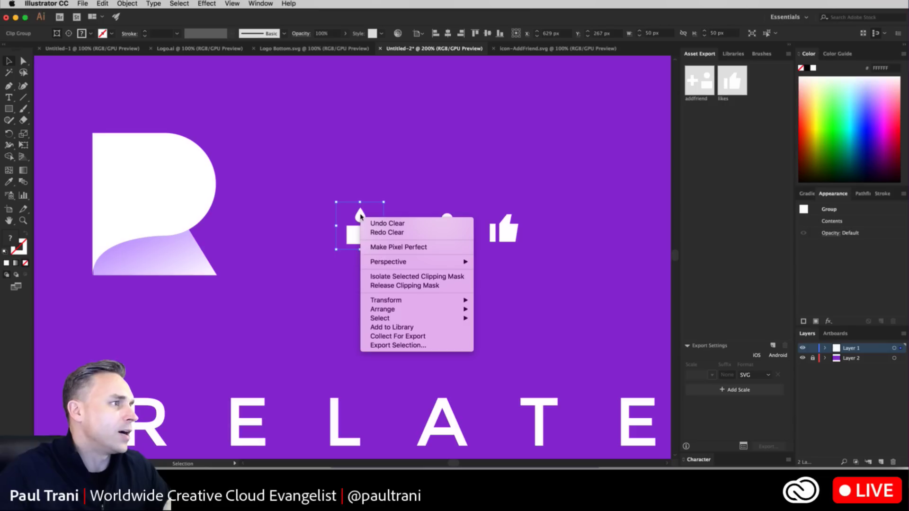
click(373, 286)
click(341, 267)
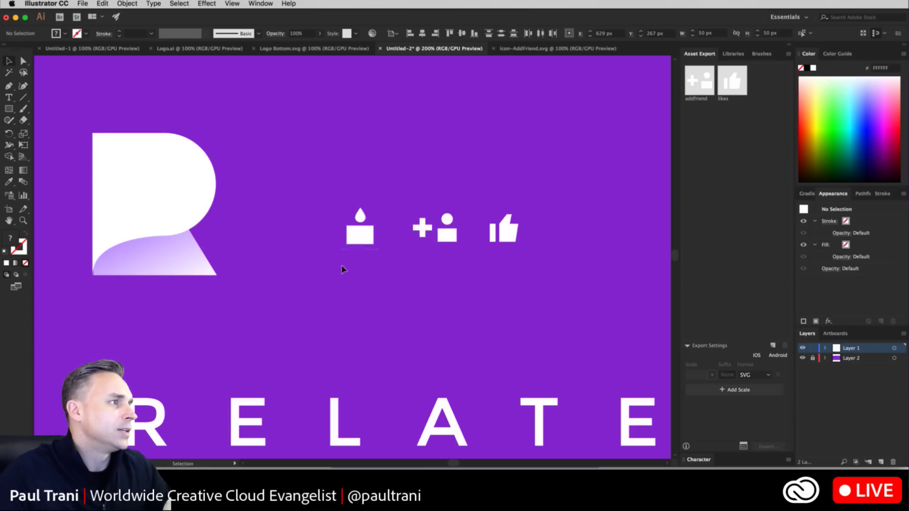
click(352, 247)
key(Delete)
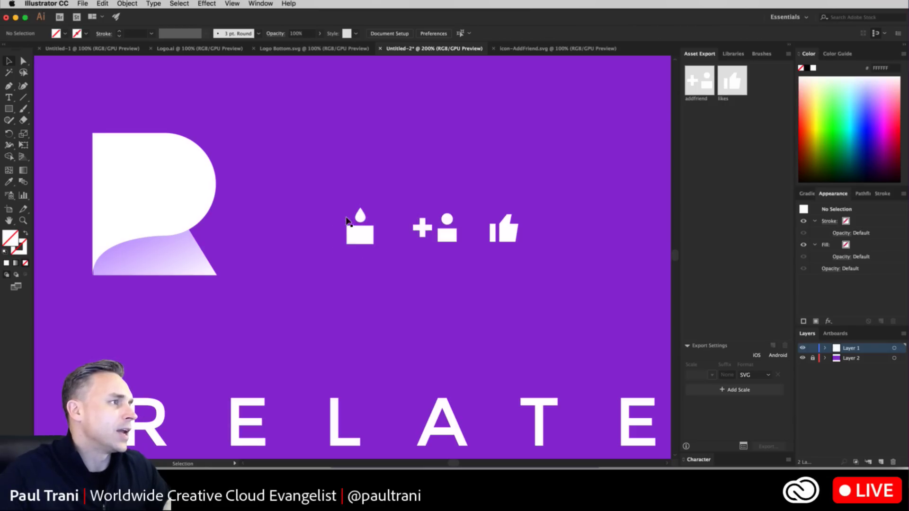
- Select the bare candle shape, zooming in to check it
drag(333, 188, 381, 253)
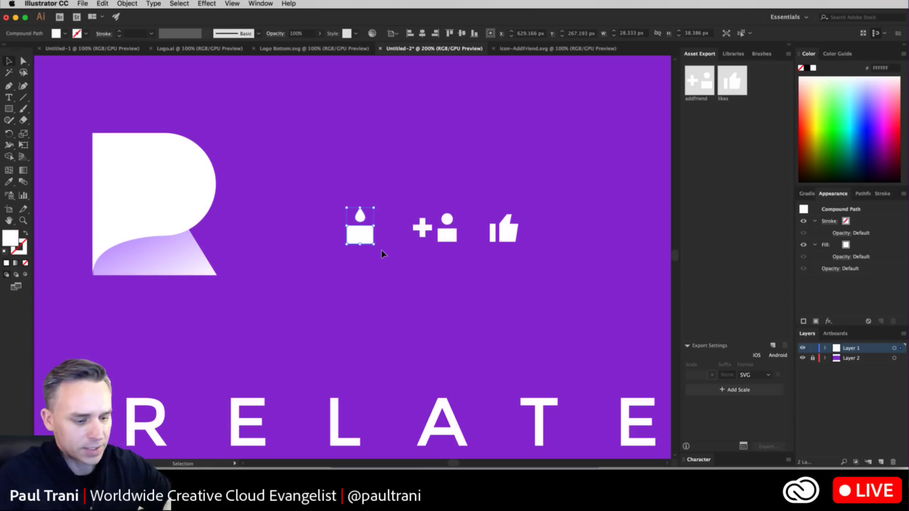
key(super+equal)
key(super+equal)
key(super+equal)
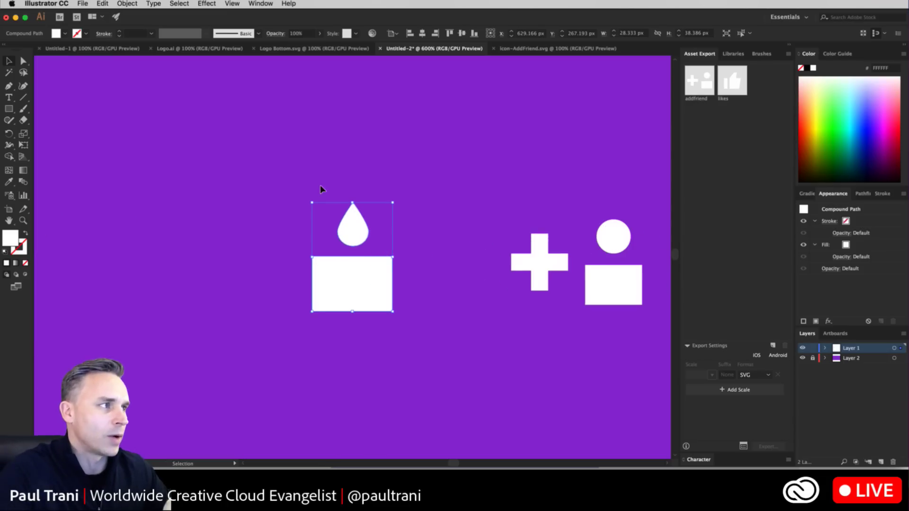
click(262, 180)
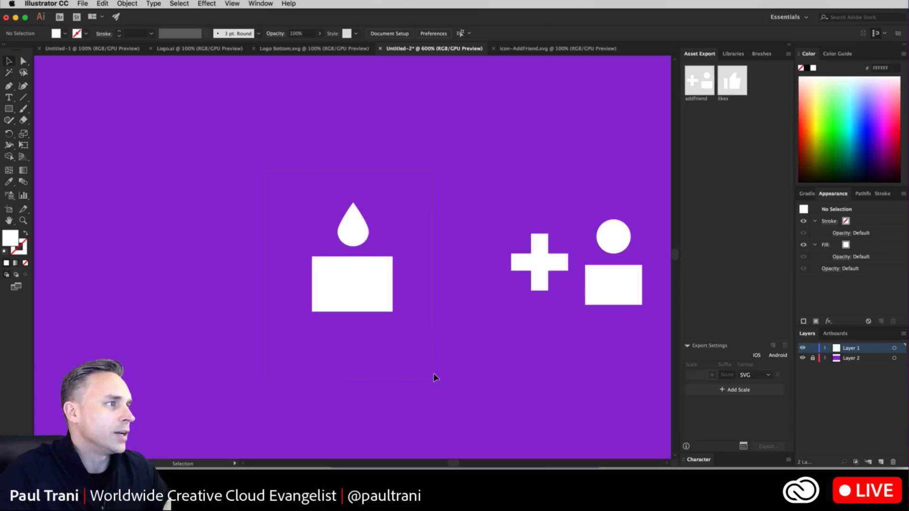
drag(433, 376, 431, 374)
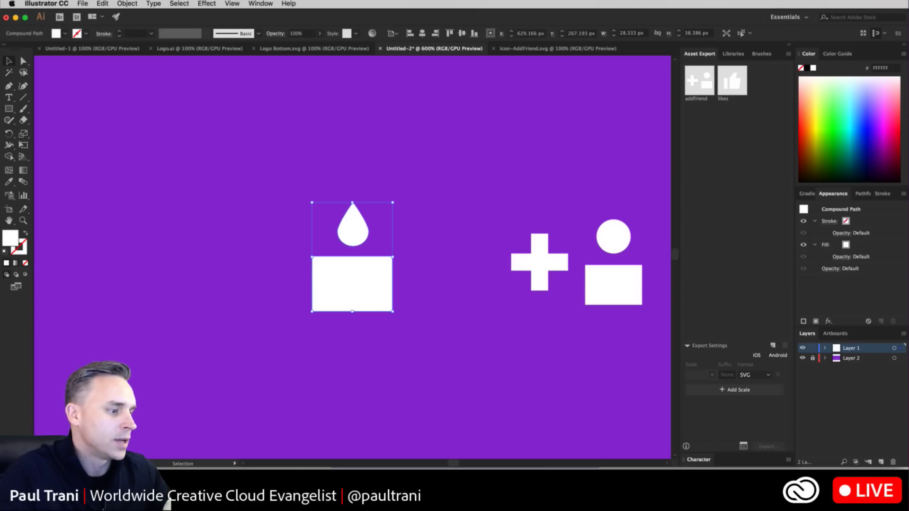
- Paste the candle shape into XD, move it to SPLASH's upper right, and try a dark red fill
key(super+Tab)
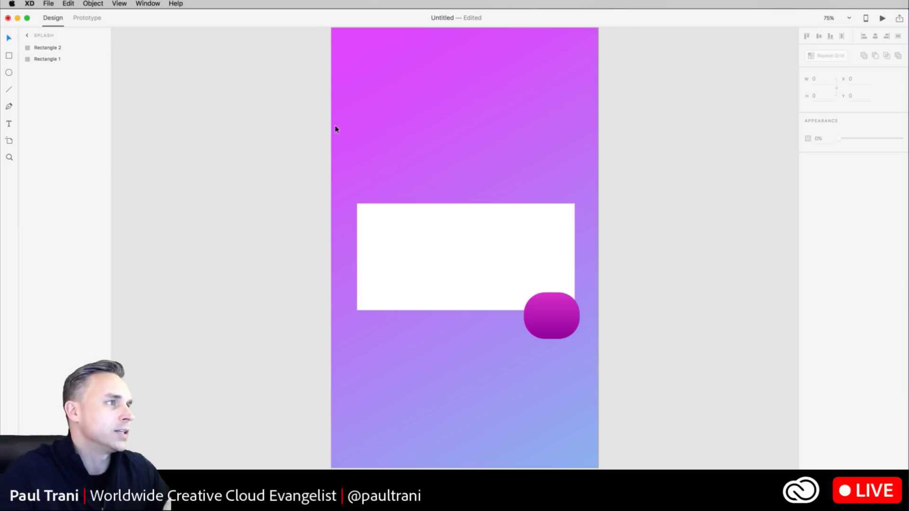
key(super+v)
drag(455, 251, 521, 180)
key(super+1)
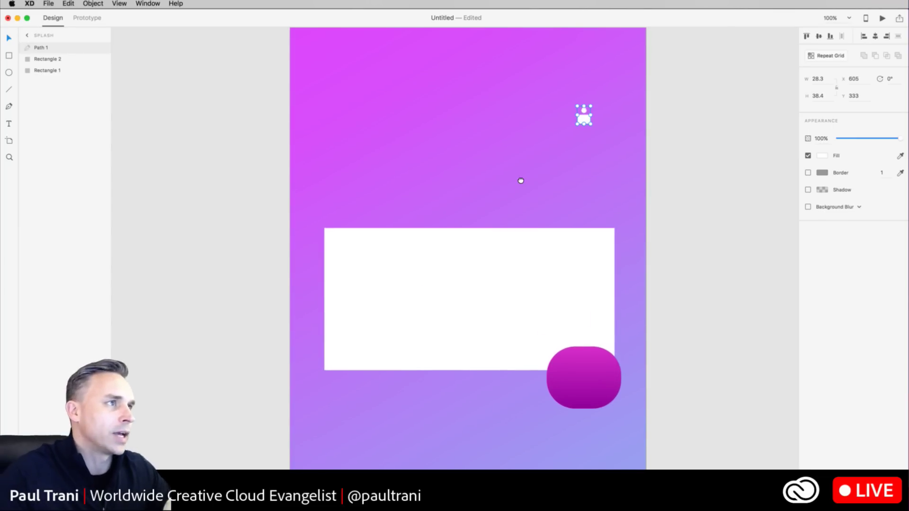
click(822, 156)
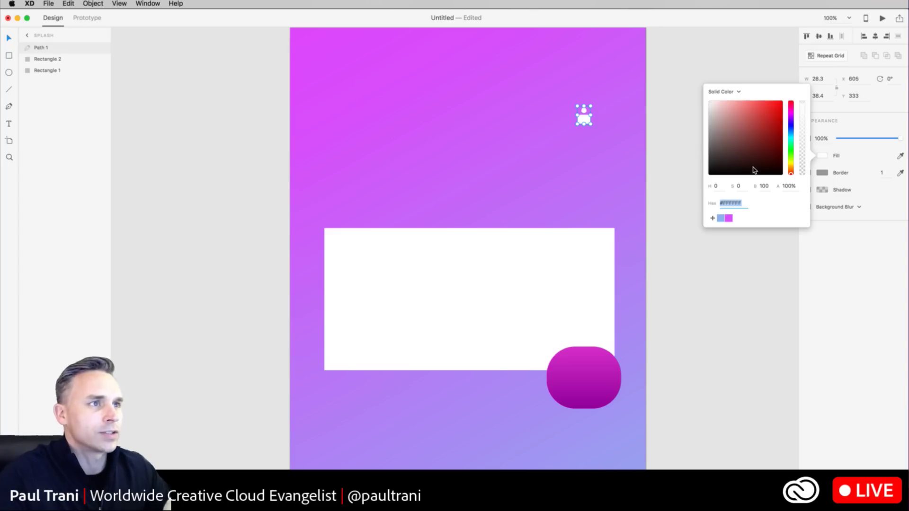
drag(724, 122, 693, 92)
click(570, 124)
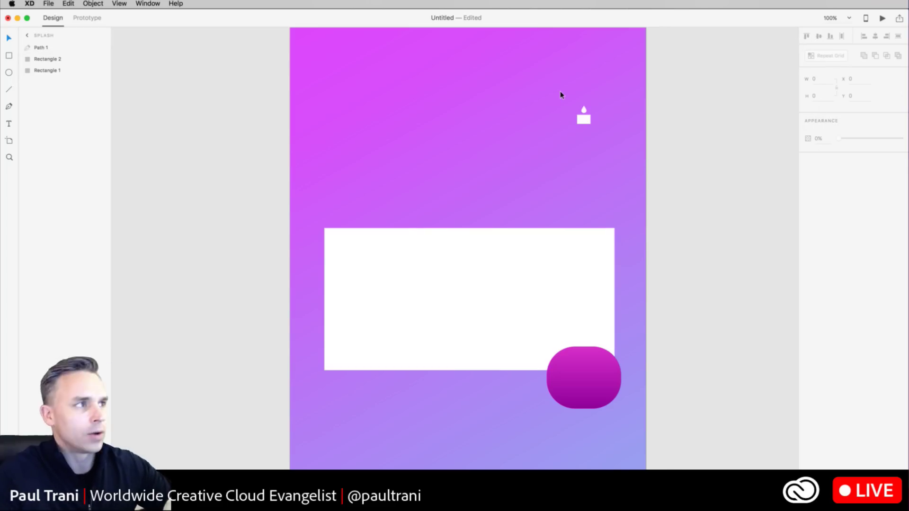
- Zoom in on the candle and toggle its bottom-left anchor between rounded and sharp, leaving it sharp
key(super+plus)
key(super+plus)
key(space)
drag(579, 125, 250, 395)
drag(519, 182, 430, 382)
click(527, 251)
double_click(512, 257)
double_click(504, 265)
double_click(504, 266)
double_click(504, 266)
double_click(504, 265)
click(419, 277)
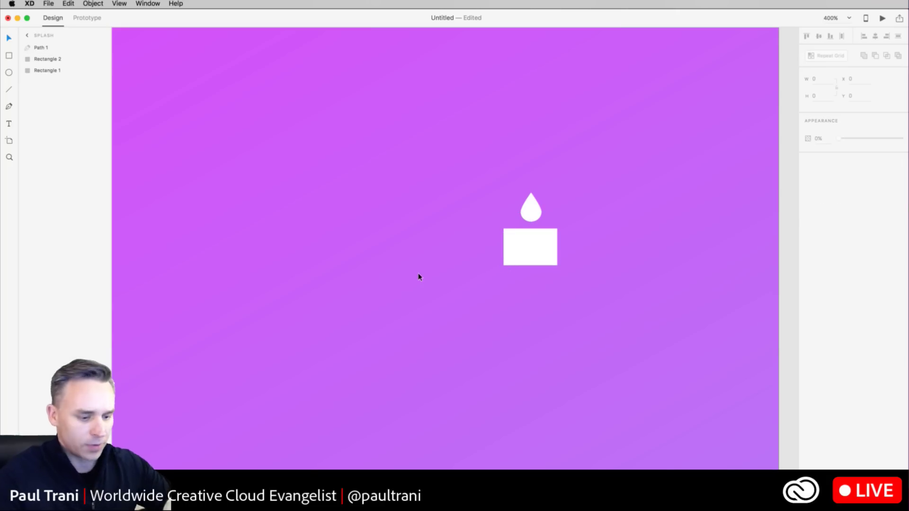
- Pen a curved line rising from the flame's top and give it a white #FFFFFF border
key(super+minus)
drag(435, 257, 407, 324)
scroll(460, 349, up, 3)
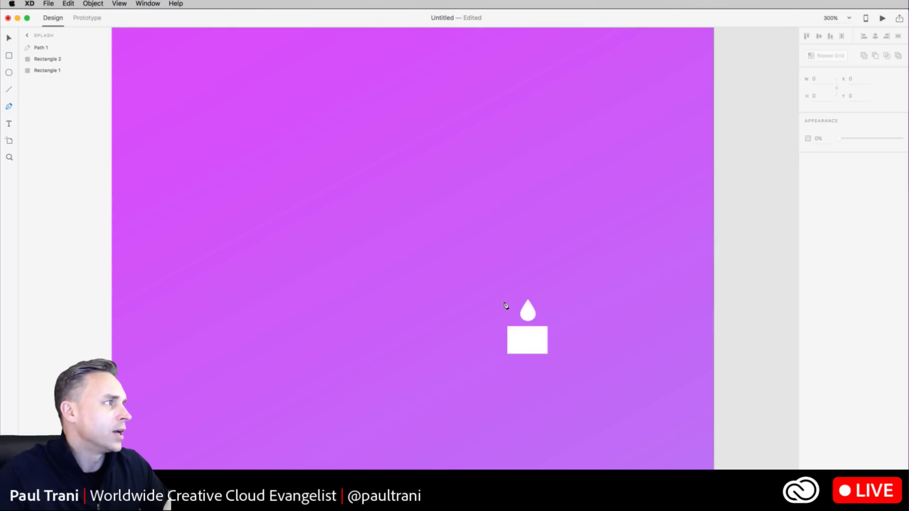
click(527, 294)
drag(501, 242, 507, 218)
drag(535, 170, 535, 134)
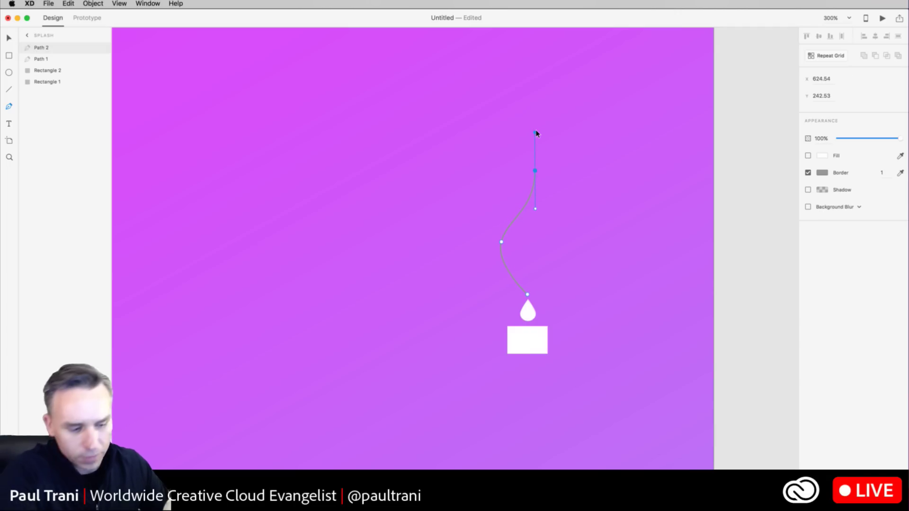
key(Escape)
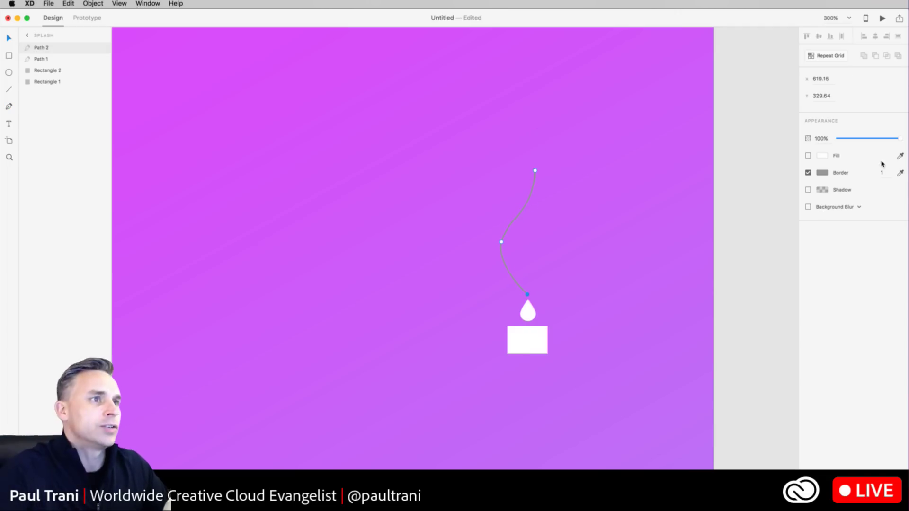
click(822, 173)
drag(705, 137, 700, 107)
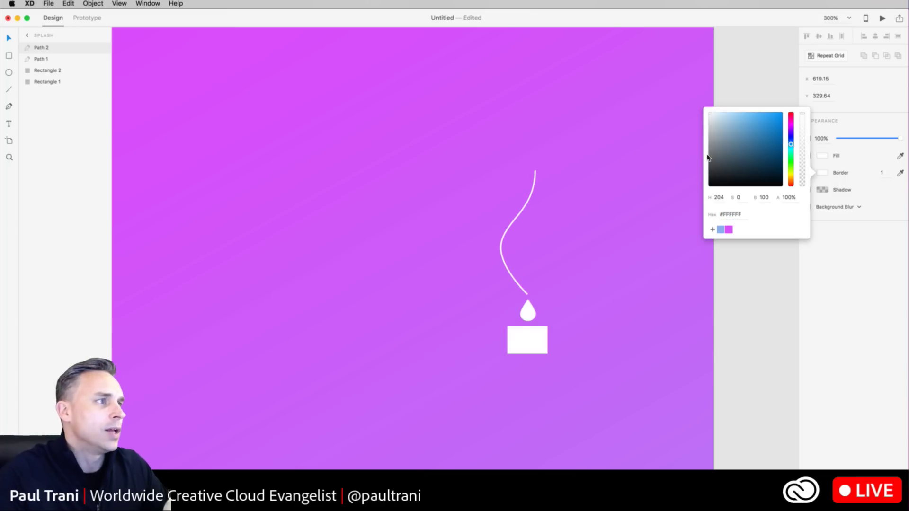
click(526, 204)
scroll(523, 203, left, 1)
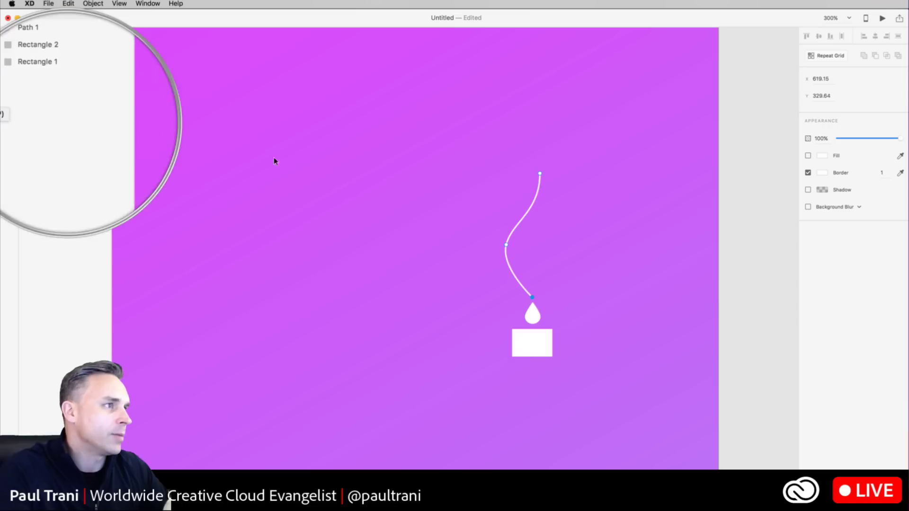
- Add, move and convert anchor points on the line to shape it into a gentle S-curve
click(526, 216)
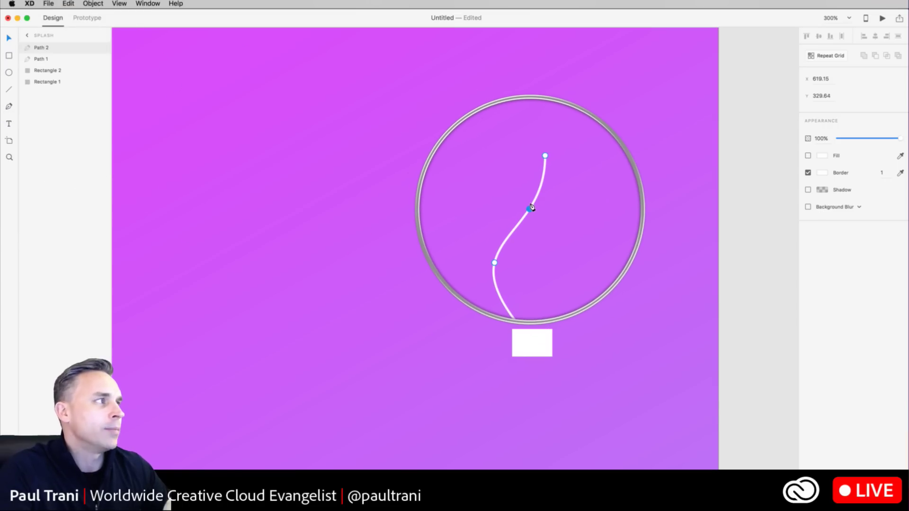
drag(530, 207, 467, 199)
key(super+plus)
drag(530, 178, 553, 198)
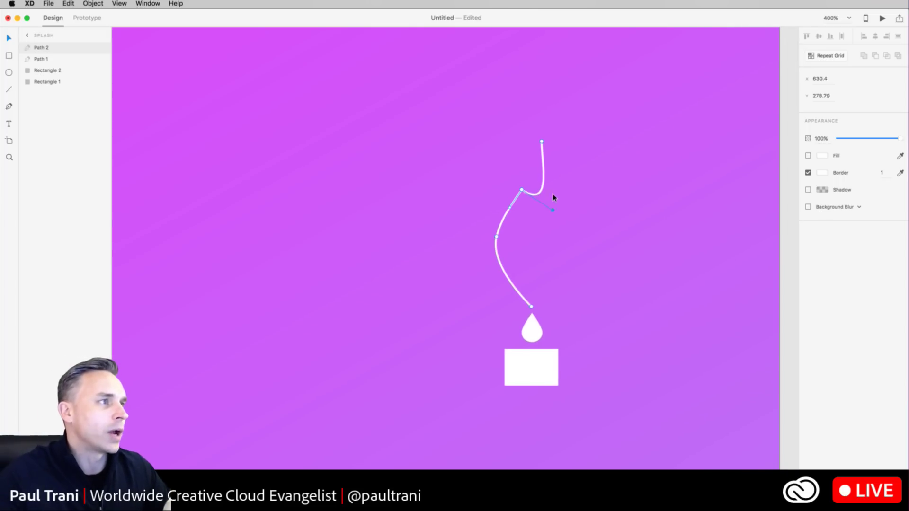
key(super+z)
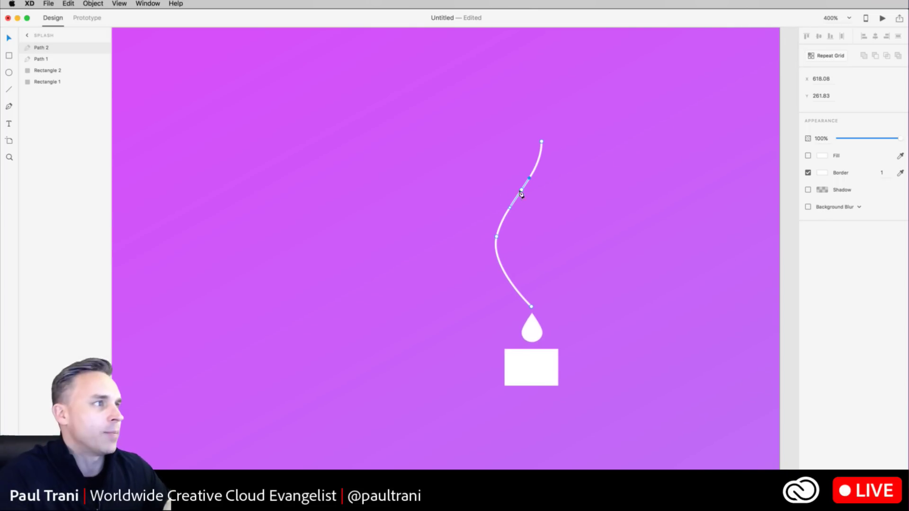
click(520, 188)
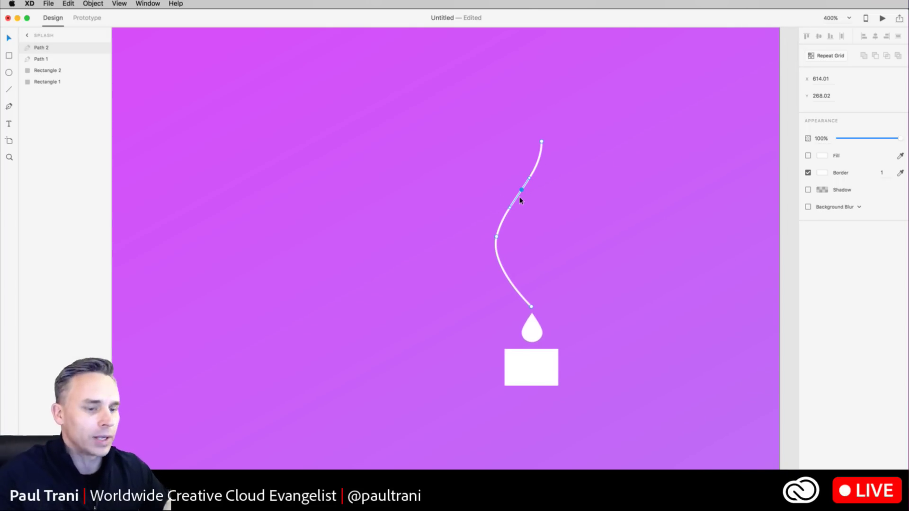
key(Delete)
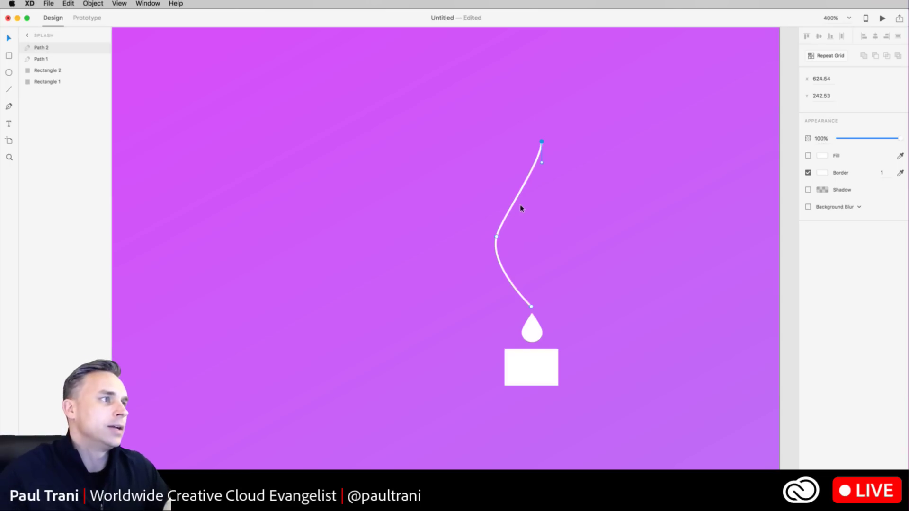
drag(497, 237, 495, 232)
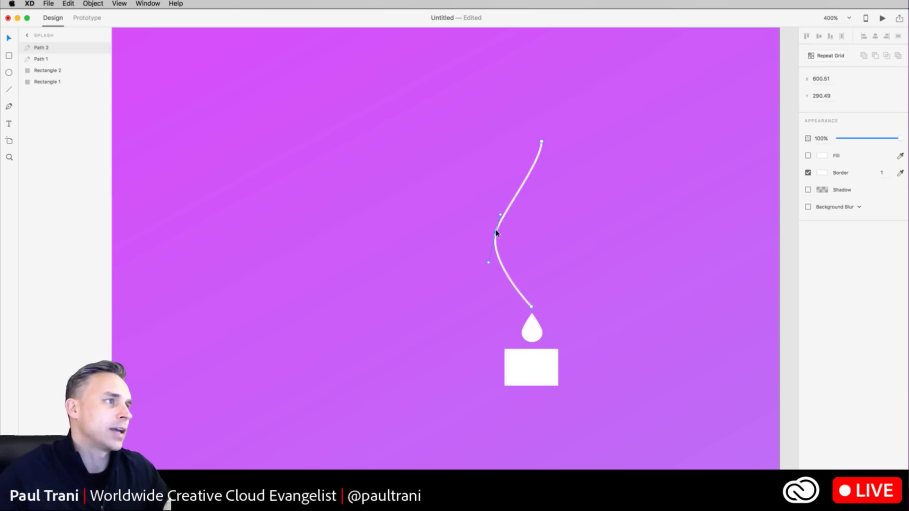
click(516, 190)
drag(515, 191, 502, 221)
double_click(496, 232)
double_click(496, 232)
drag(496, 232, 499, 219)
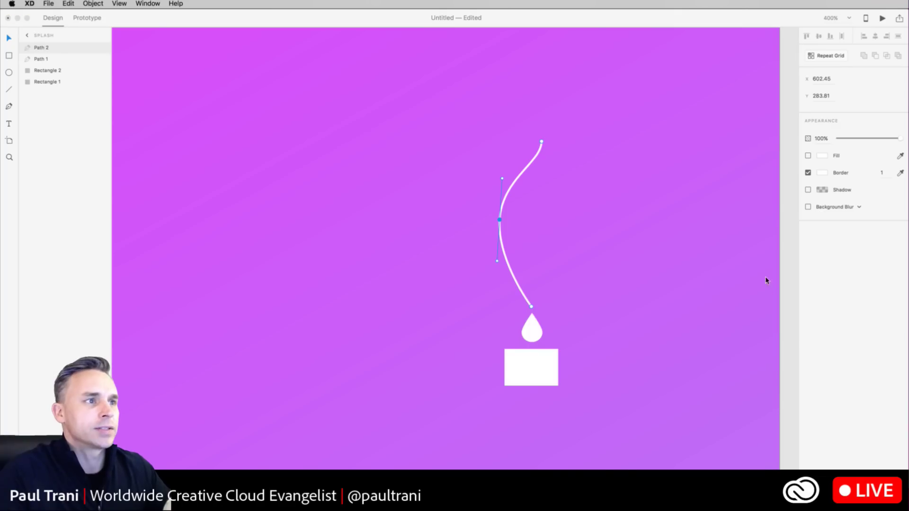
key(super+Tab)
drag(734, 176, 717, 49)
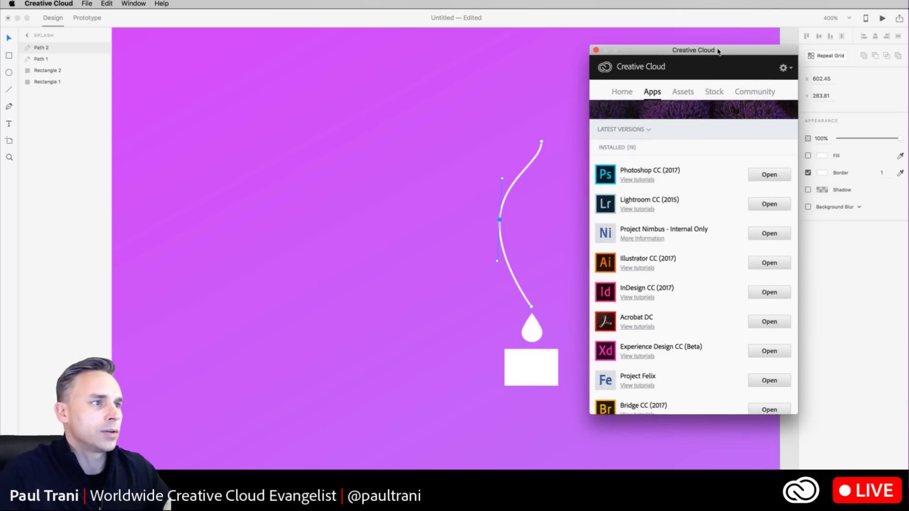
scroll(680, 172, down, 5)
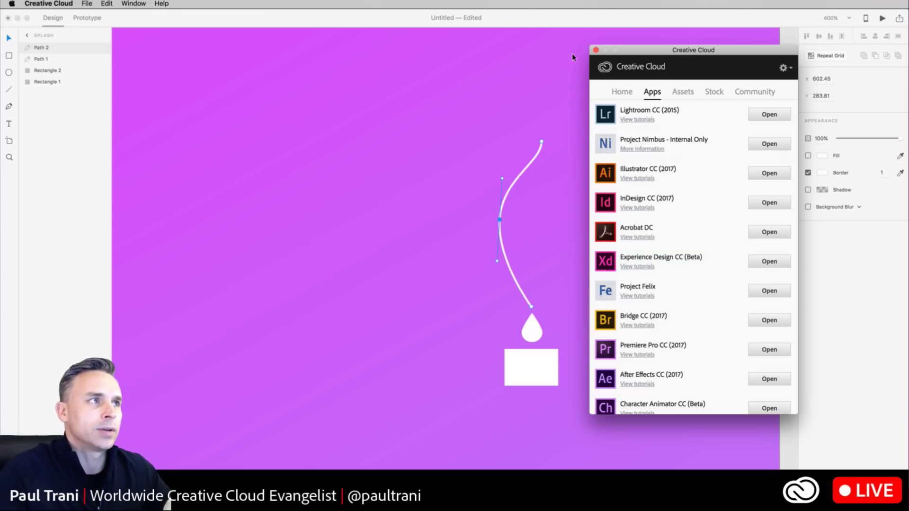
- Shift Path 2's middle anchor down-right and pull a curve handle from its top anchor
click(595, 50)
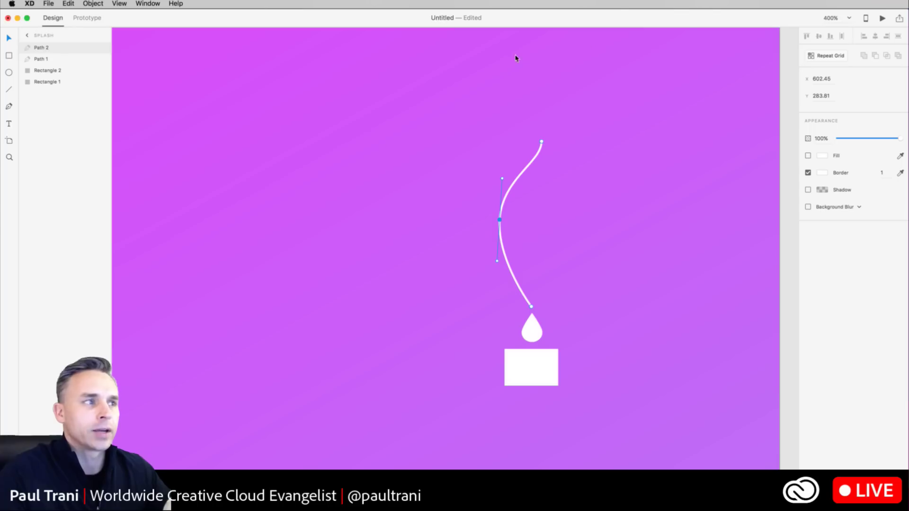
drag(499, 220, 505, 232)
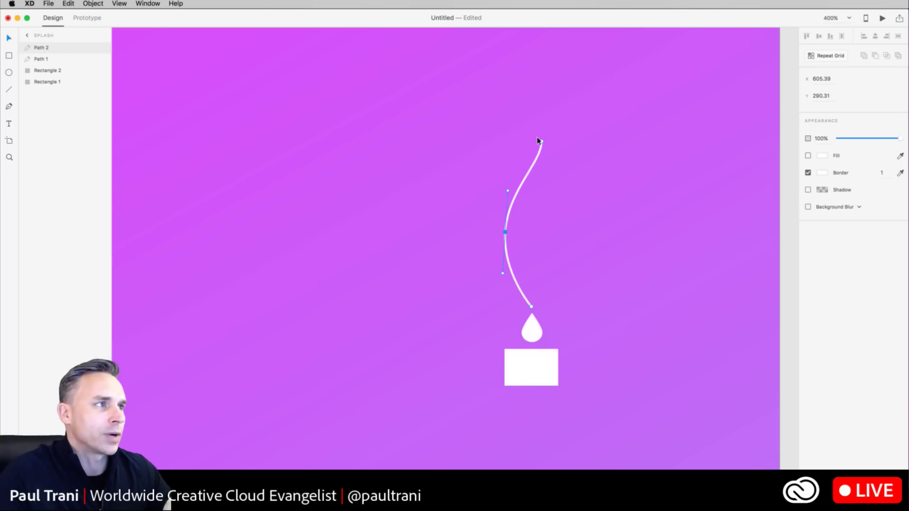
drag(541, 141, 546, 182)
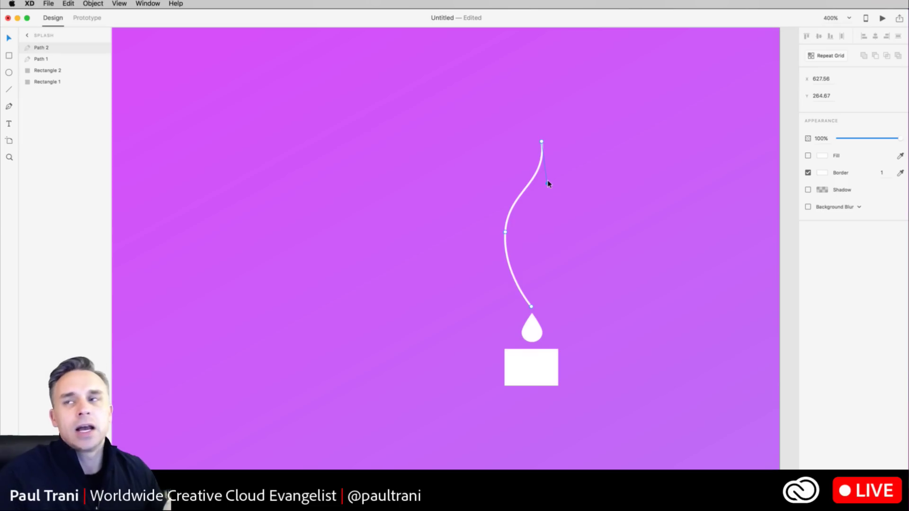
scroll(548, 183, right, 5)
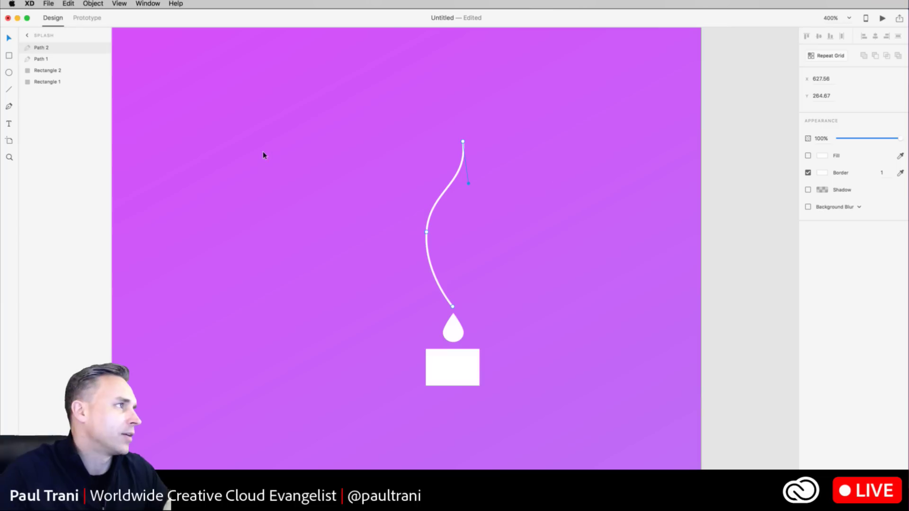
- With the Pen, continue Path 2 from its top anchor through two curve points and close it on the bottom anchor
click(9, 107)
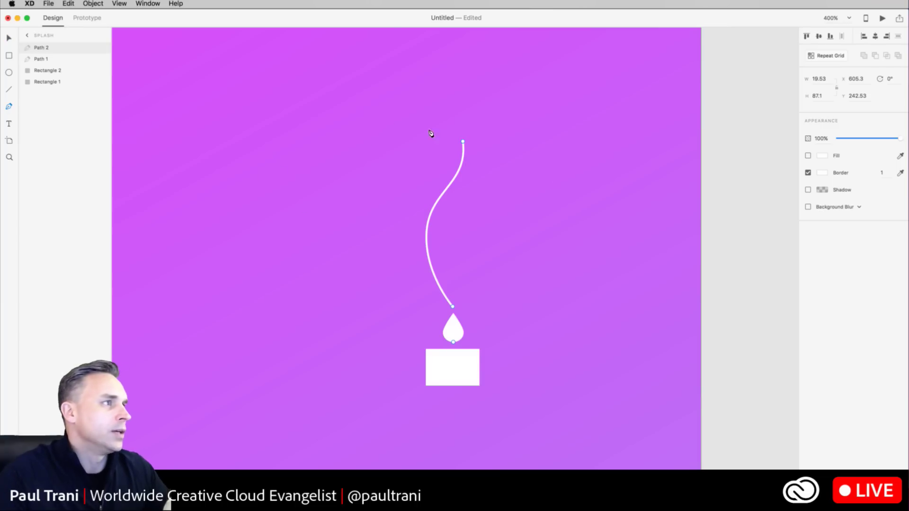
click(464, 141)
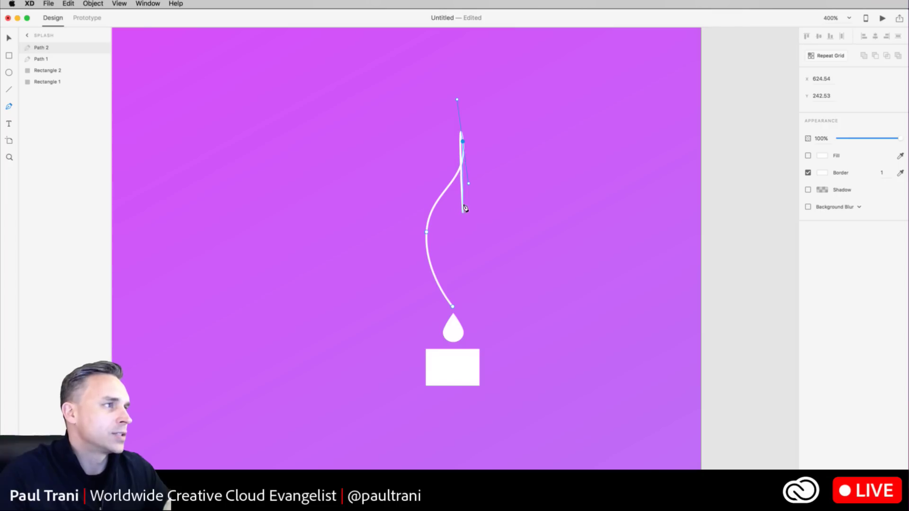
drag(471, 205, 454, 214)
drag(439, 248, 441, 259)
drag(453, 307, 463, 326)
key(Escape)
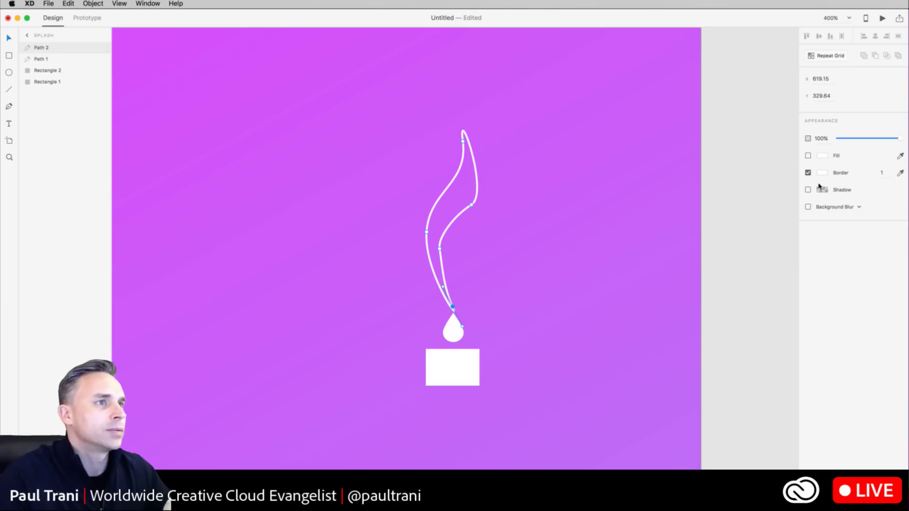
- Enable the smoke shape's fill, remove its border, and refine its right edge, tip and left curve
click(808, 155)
click(808, 173)
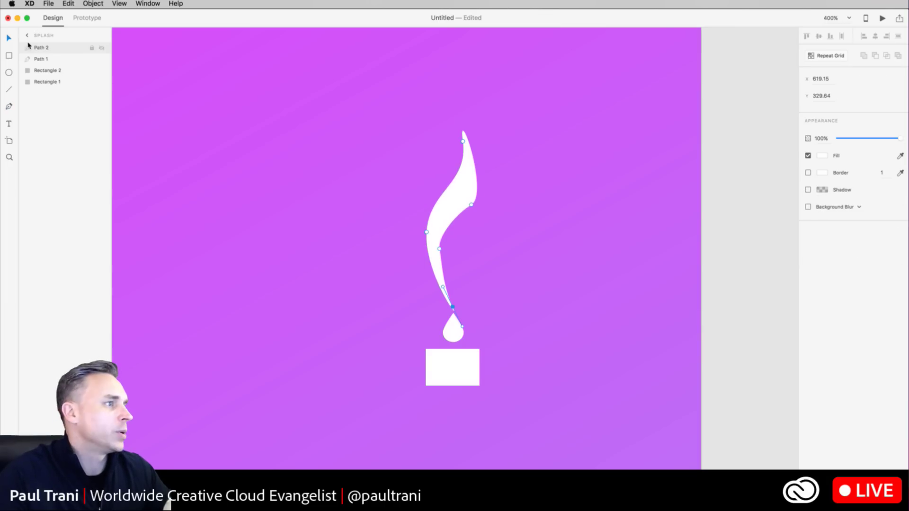
drag(472, 204, 457, 230)
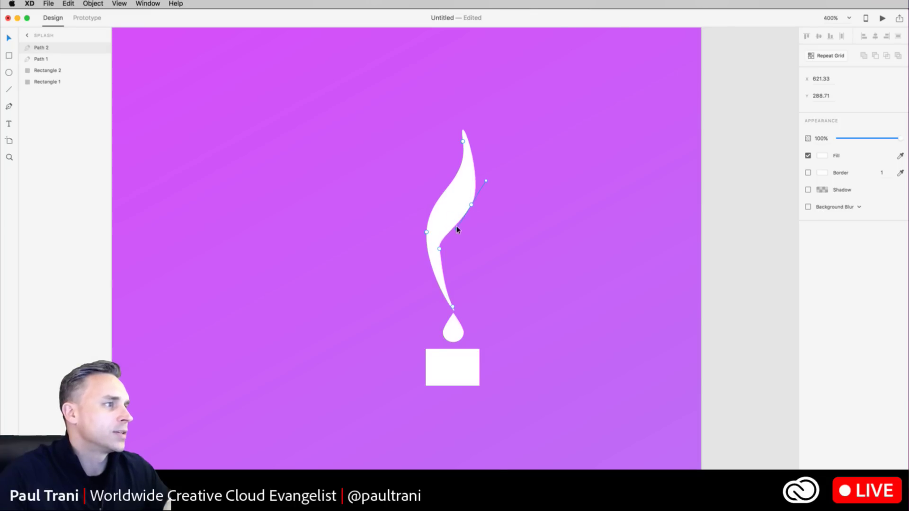
drag(463, 142, 449, 125)
click(439, 248)
drag(443, 240, 446, 234)
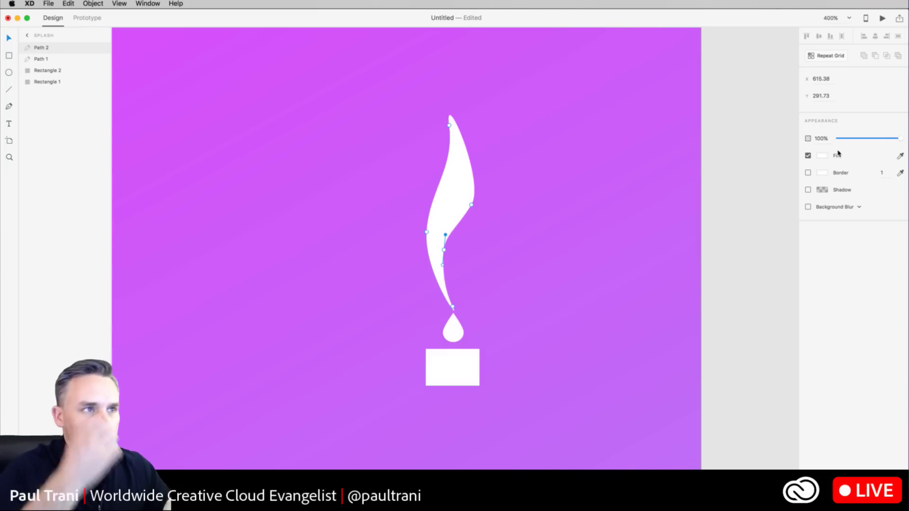
- Set the fill to a white #FFFFFF gradient with stops at 0% and 58% opacity
click(820, 156)
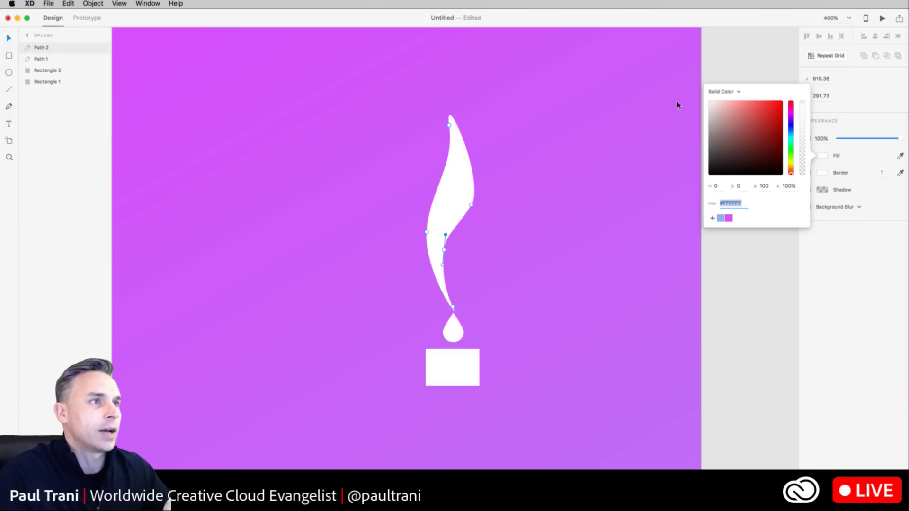
click(718, 92)
click(721, 97)
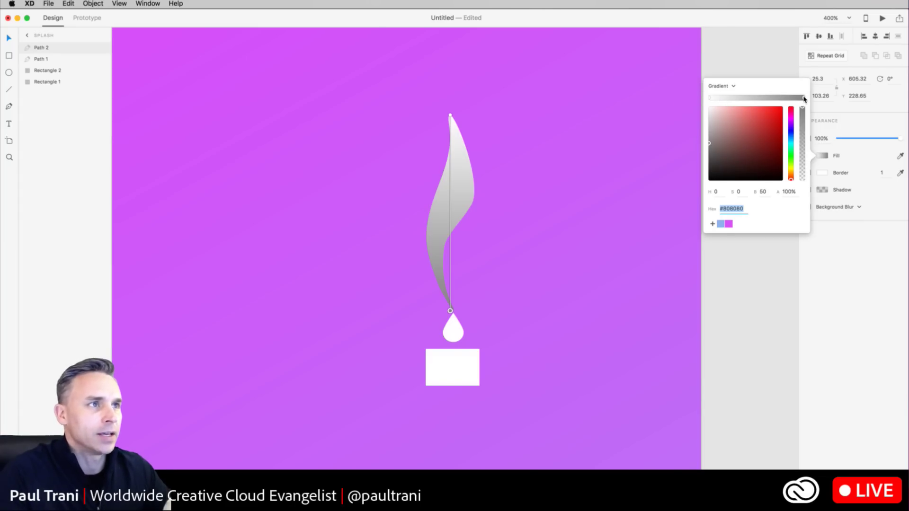
drag(757, 124, 706, 95)
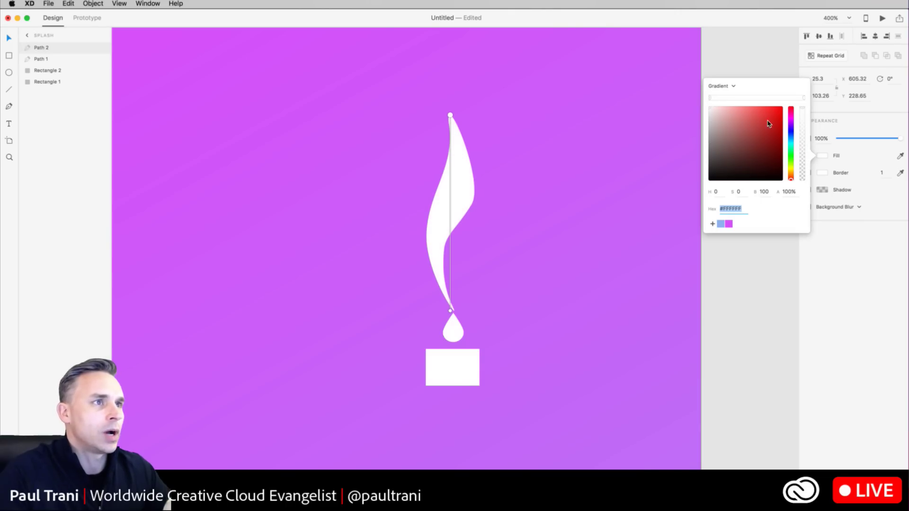
drag(802, 112, 803, 252)
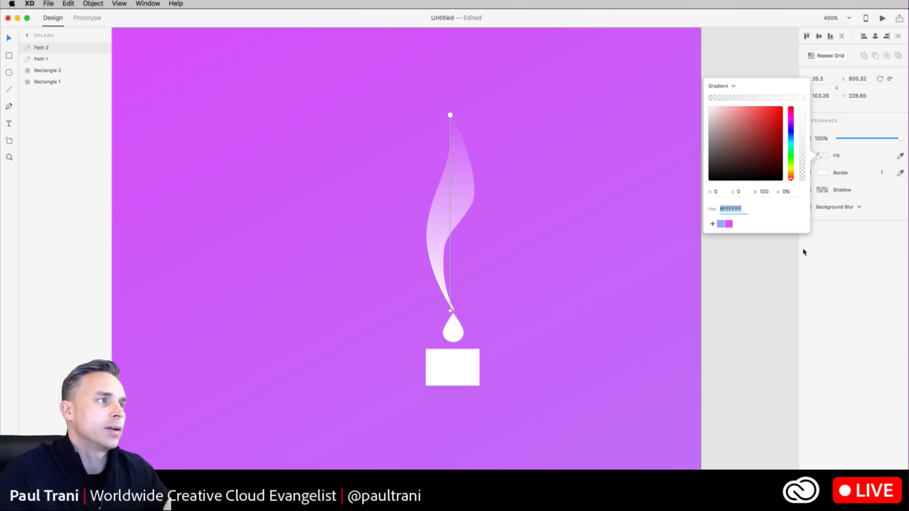
click(804, 98)
drag(802, 111, 803, 134)
click(400, 177)
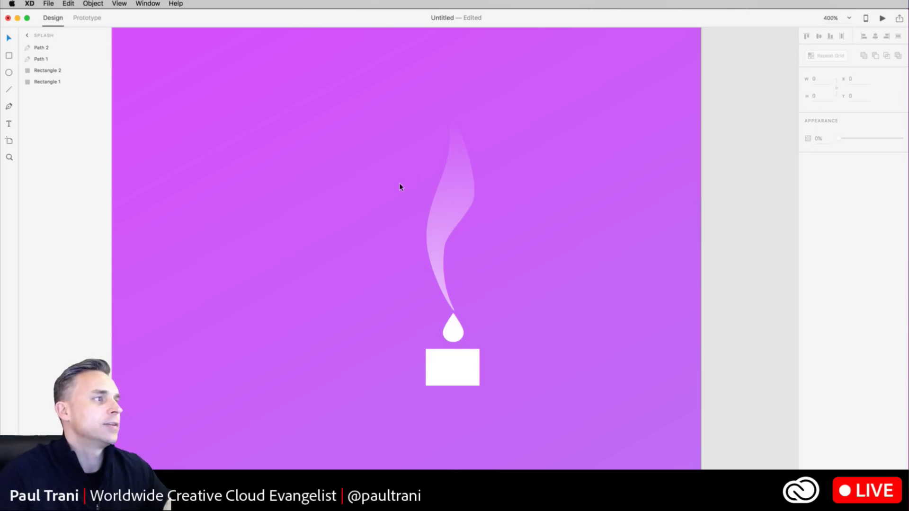
- Move the smoke shape so it sits just above the drop
drag(436, 235, 439, 220)
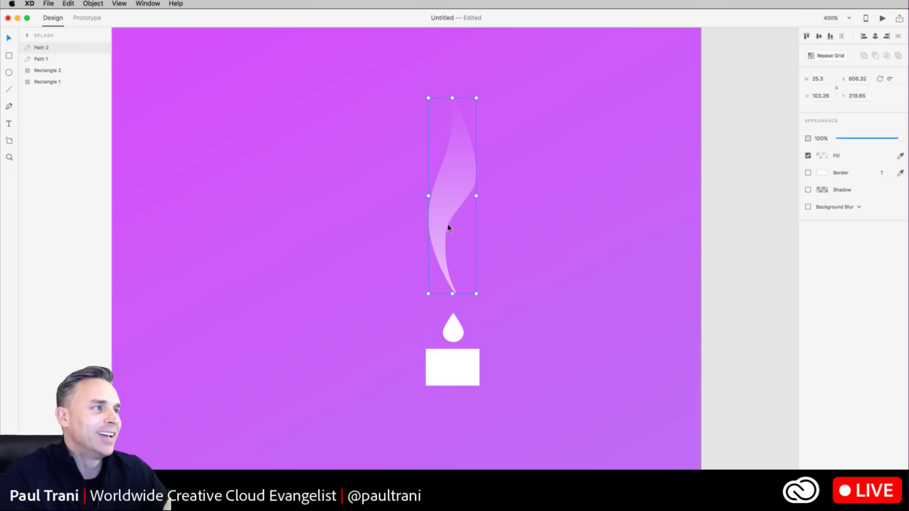
drag(434, 213, 432, 227)
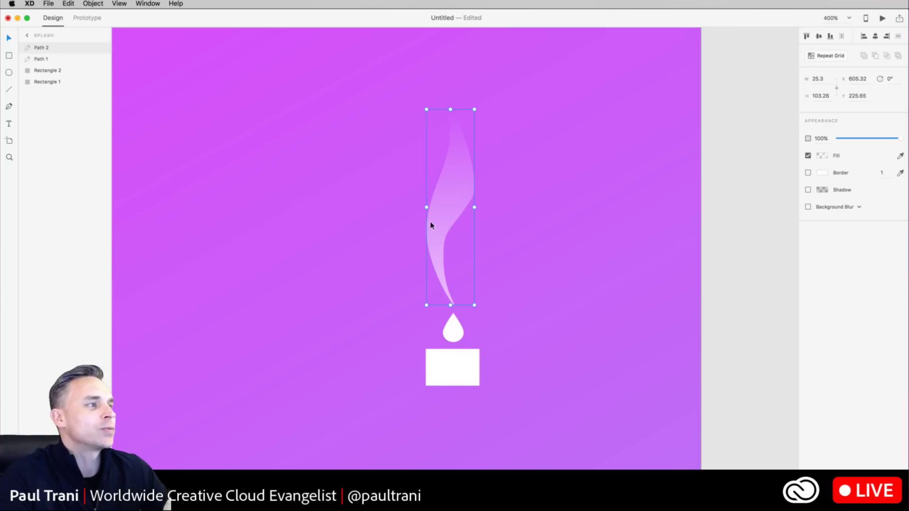
click(367, 179)
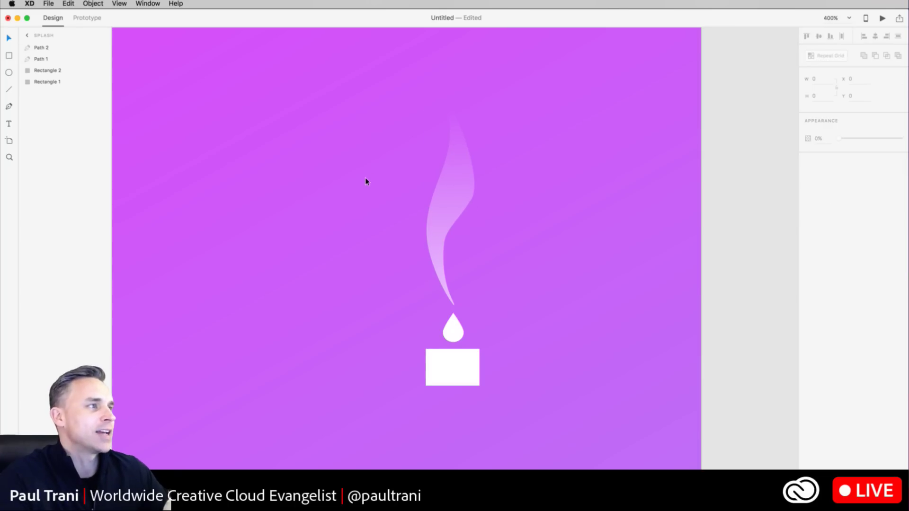
- Draw a test ellipse and a test rectangle, deleting each one
click(9, 72)
drag(216, 147, 302, 244)
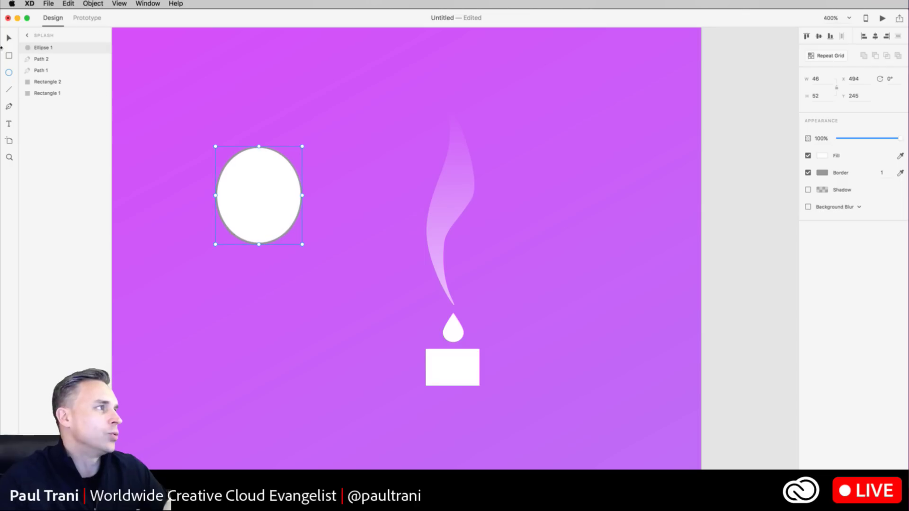
key(Delete)
click(9, 55)
drag(224, 136, 406, 220)
key(Delete)
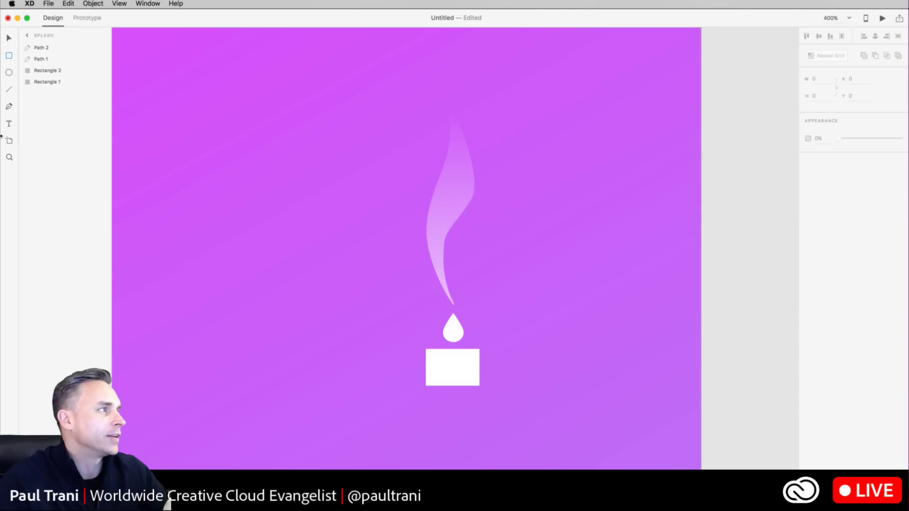
- Draw a closed test path with the Pen tool and delete it
click(9, 106)
click(316, 121)
drag(326, 243, 391, 254)
drag(440, 207, 479, 284)
drag(316, 121, 320, 119)
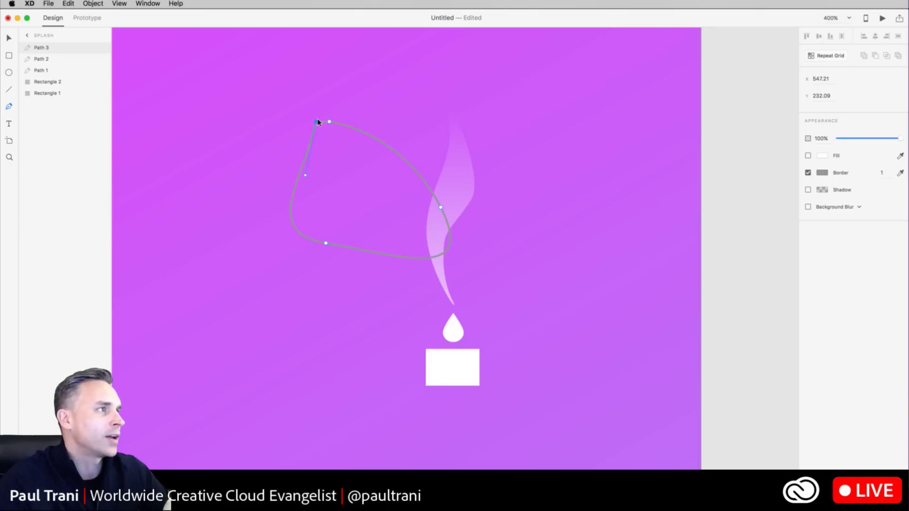
key(Delete)
key(Delete)
key(Delete)
key(Delete)
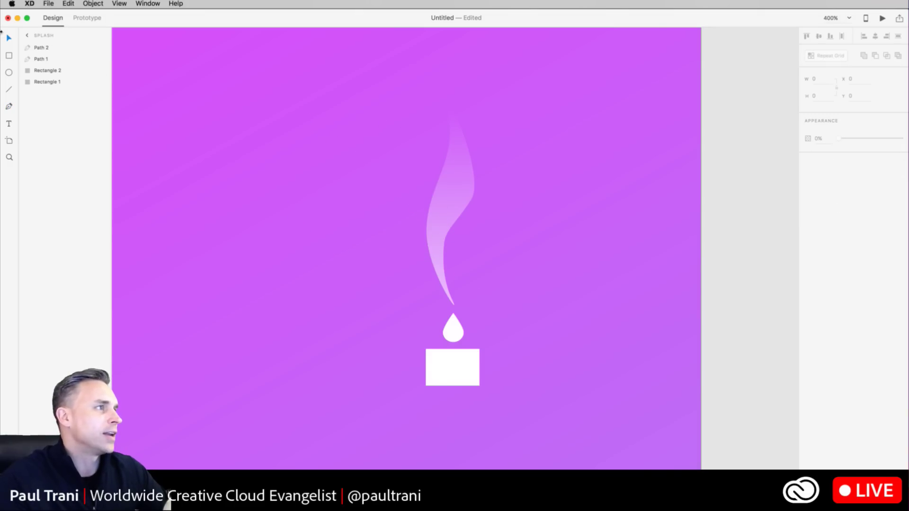
key(super+Tab)
- Paste the Illustrator add-friend icon into XD's SPLASH artboard as the addfriend_1_ group
click(544, 259)
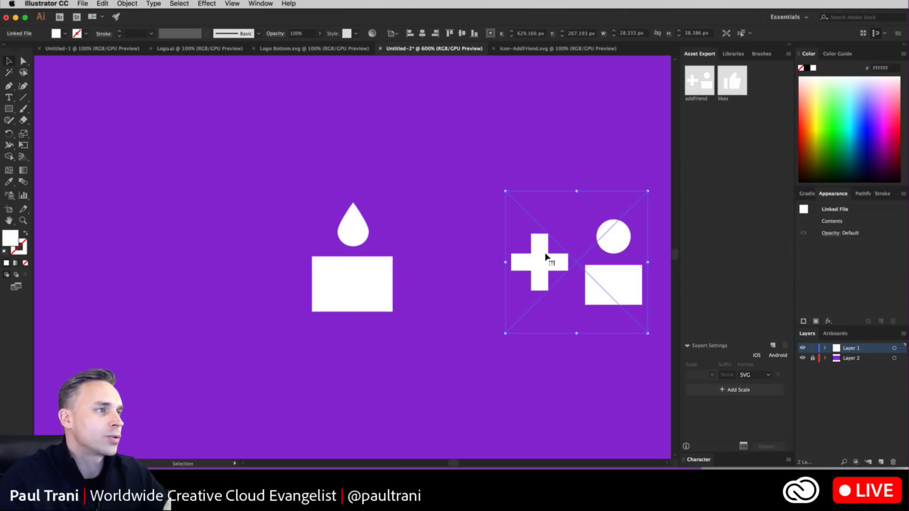
scroll(215, 202, down, 5)
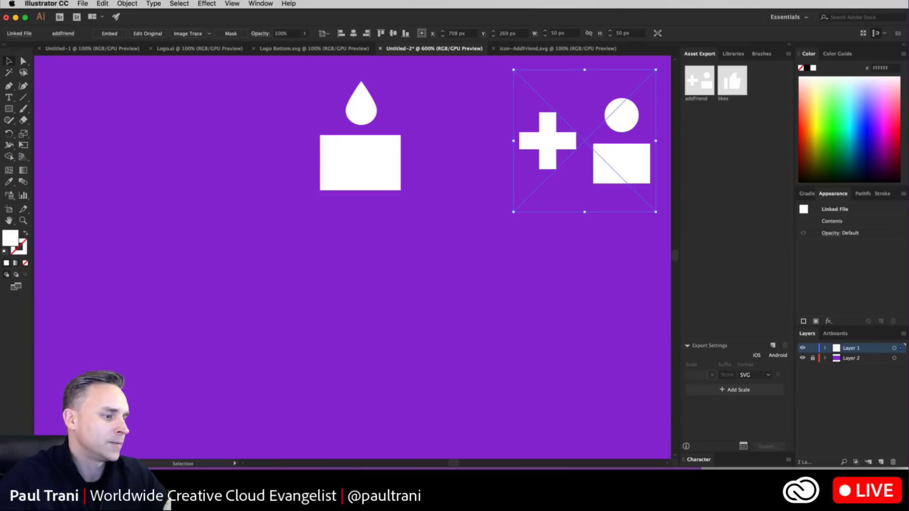
key(super+Tab)
key(super+v)
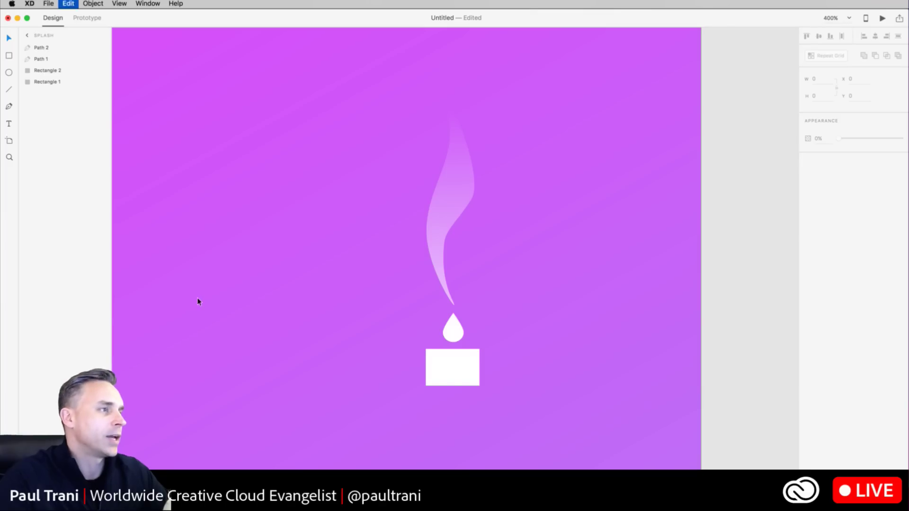
click(339, 229)
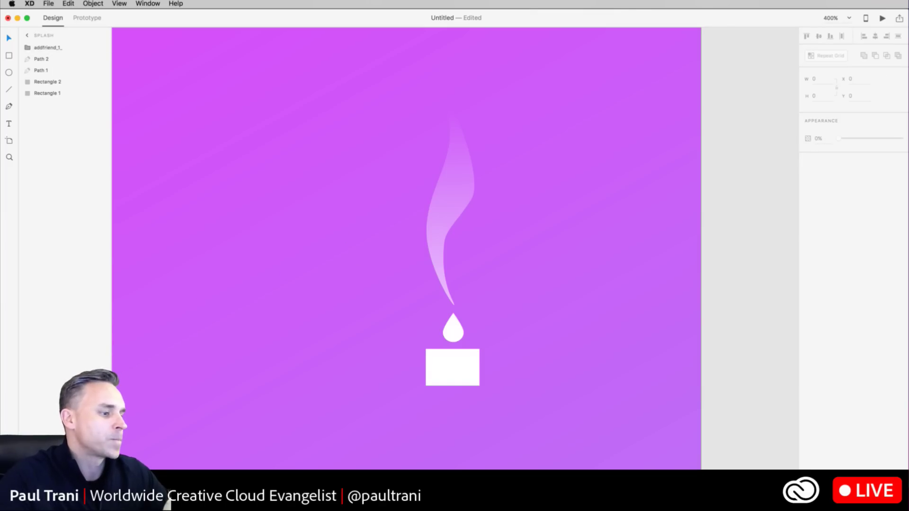
- In Illustrator, open StrokeBurst.ai from recent files, then switch to Untitled-2 and zoom out
key(super+Tab)
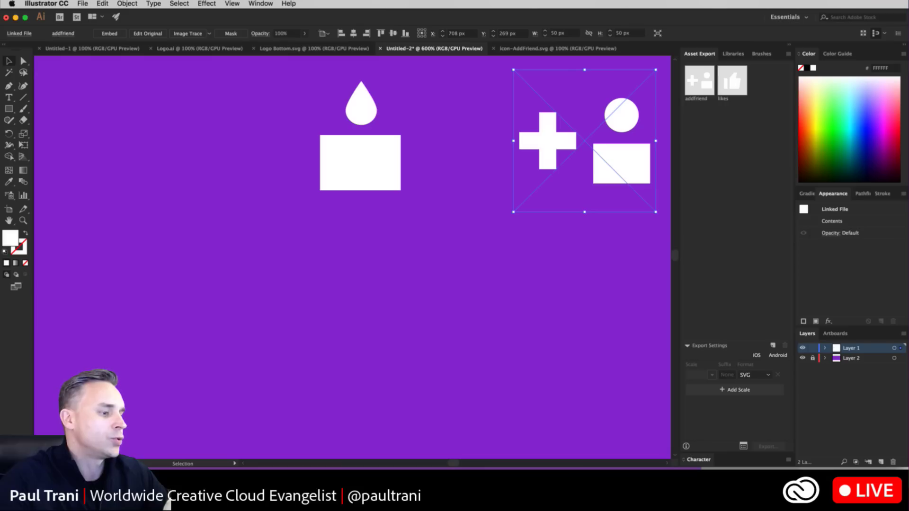
click(83, 3)
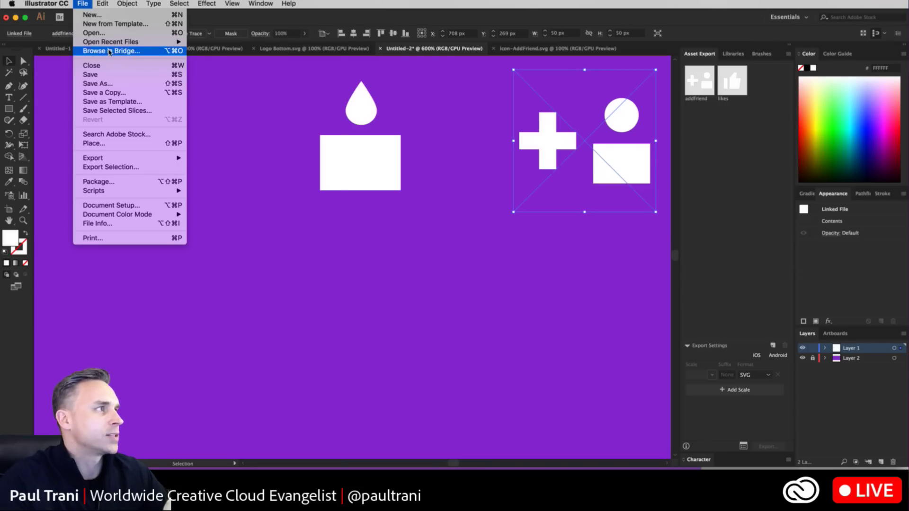
mouse_move(113, 44)
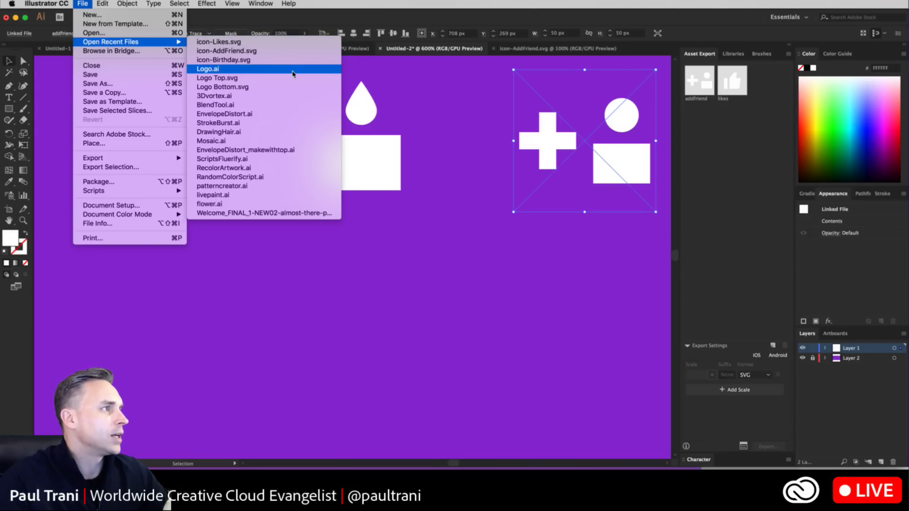
click(293, 123)
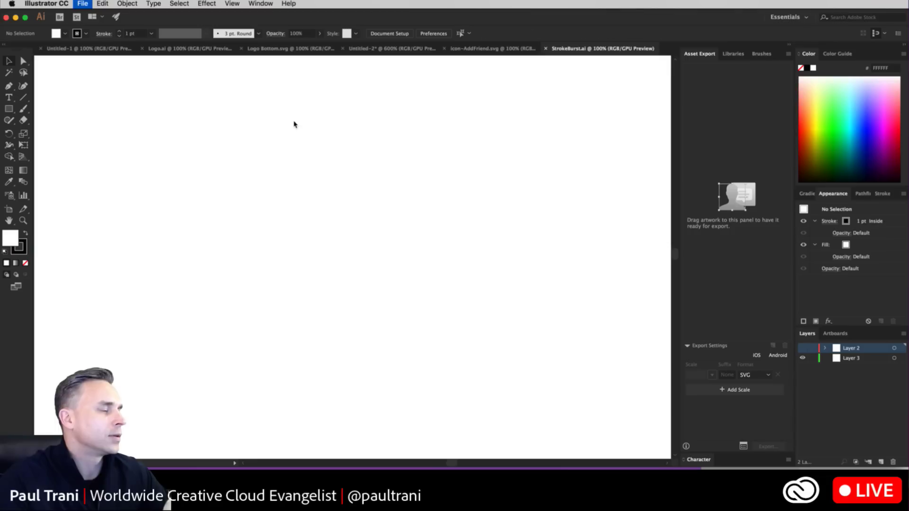
drag(408, 231, 324, 190)
click(471, 49)
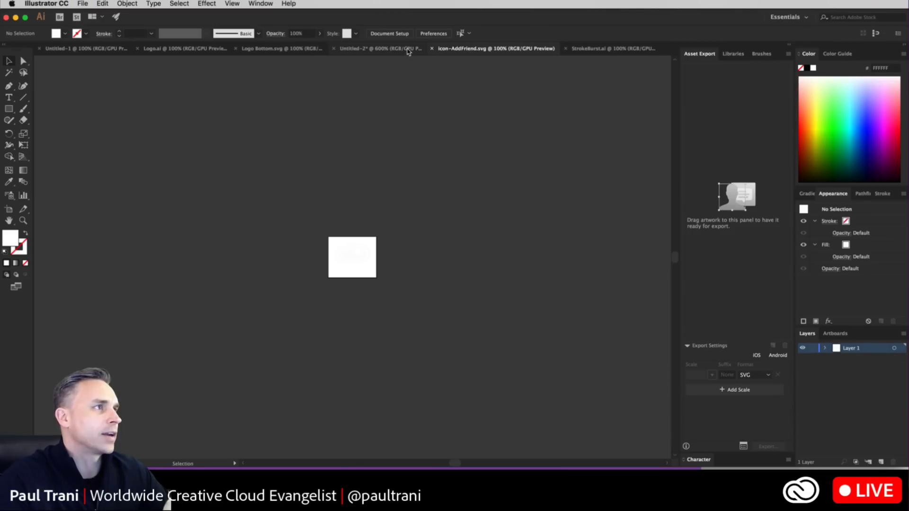
click(392, 50)
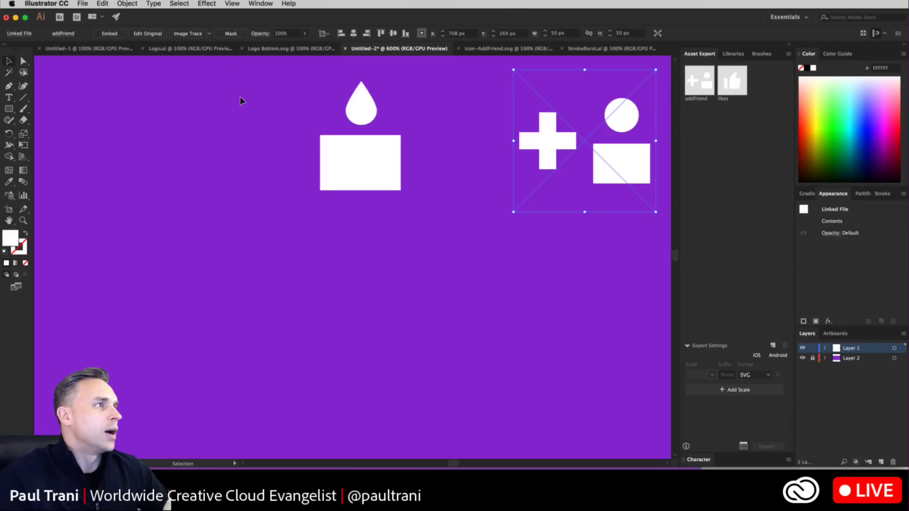
key(super+minus)
key(super+minus)
key(super+minus)
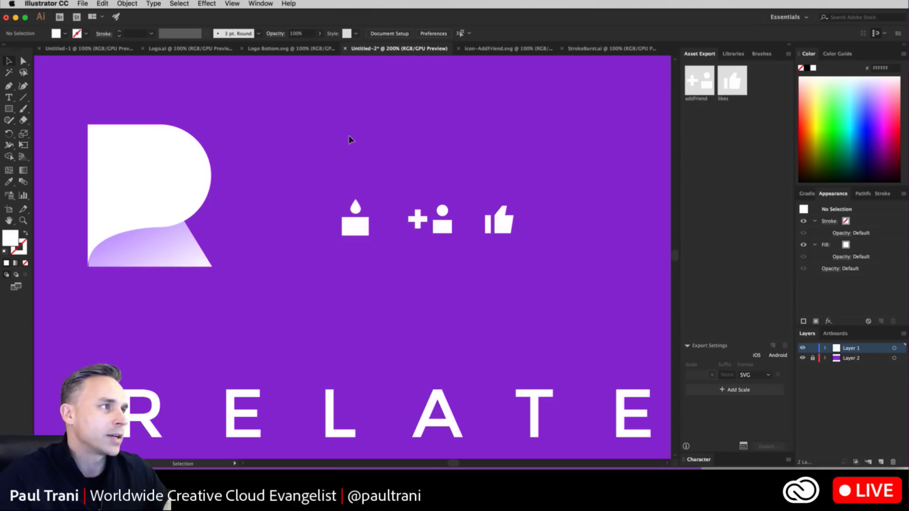
- Drag the candle icon into Asset Export as Asset 5 and float the panel
click(355, 224)
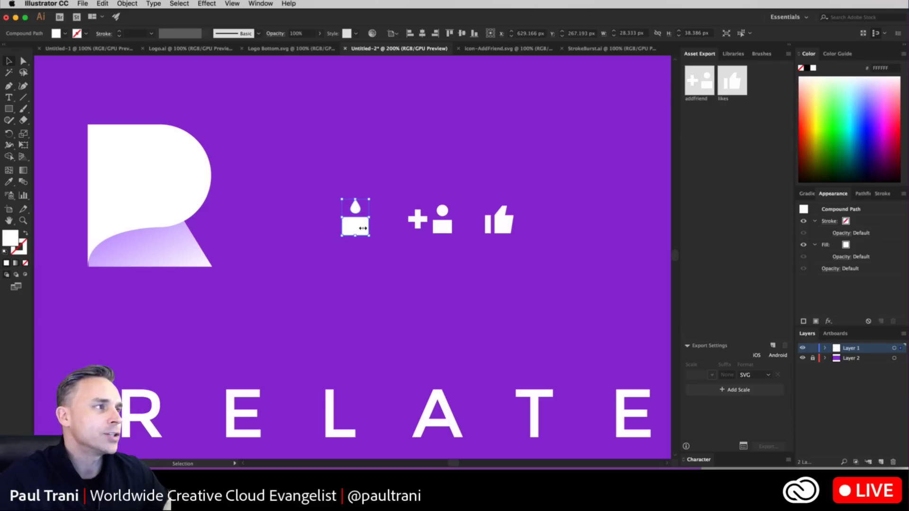
drag(363, 228, 744, 138)
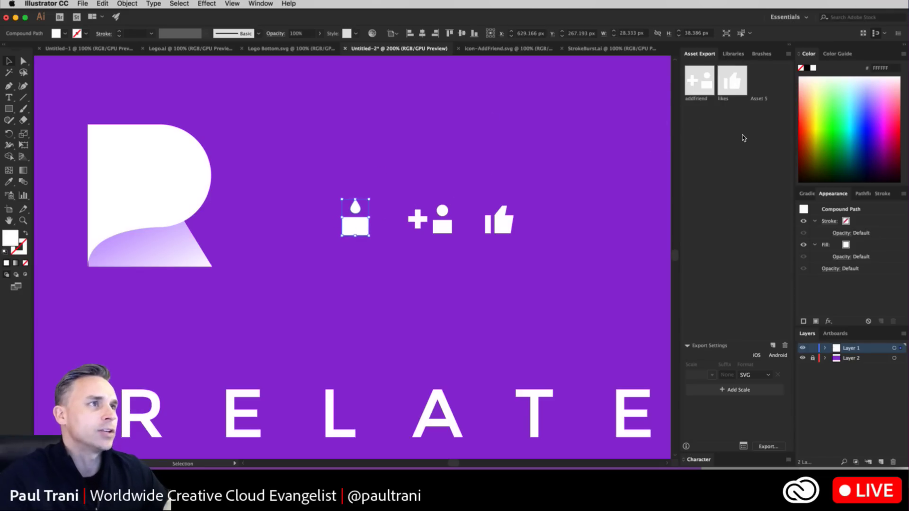
drag(695, 54, 535, 92)
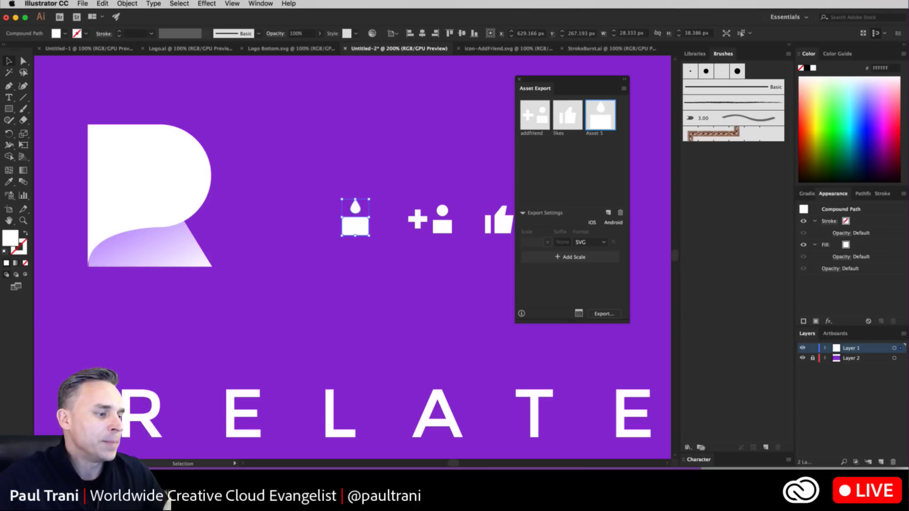
key(super+Tab)
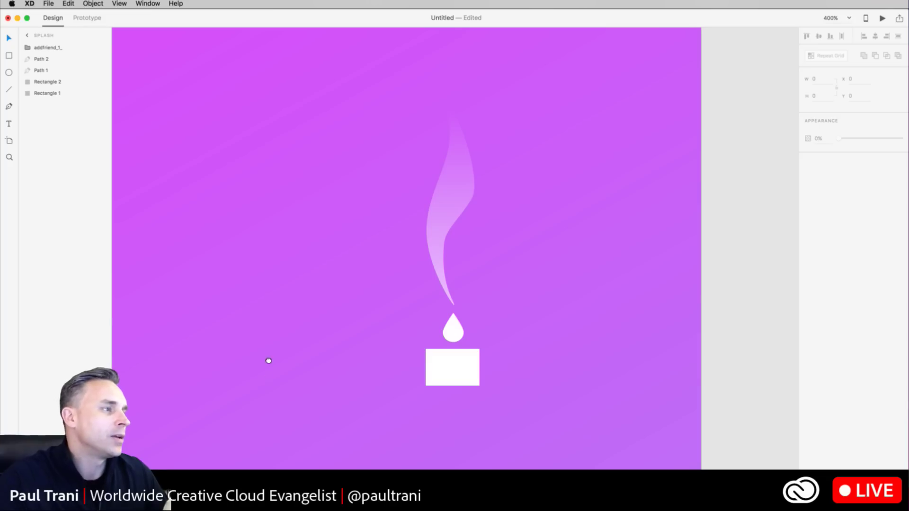
drag(268, 371, 257, 79)
mouse_move(279, 284)
mouse_down()
mouse_move(292, 250)
mouse_move(303, 55)
mouse_move(282, 83)
mouse_move(284, 69)
mouse_up()
key(super+1)
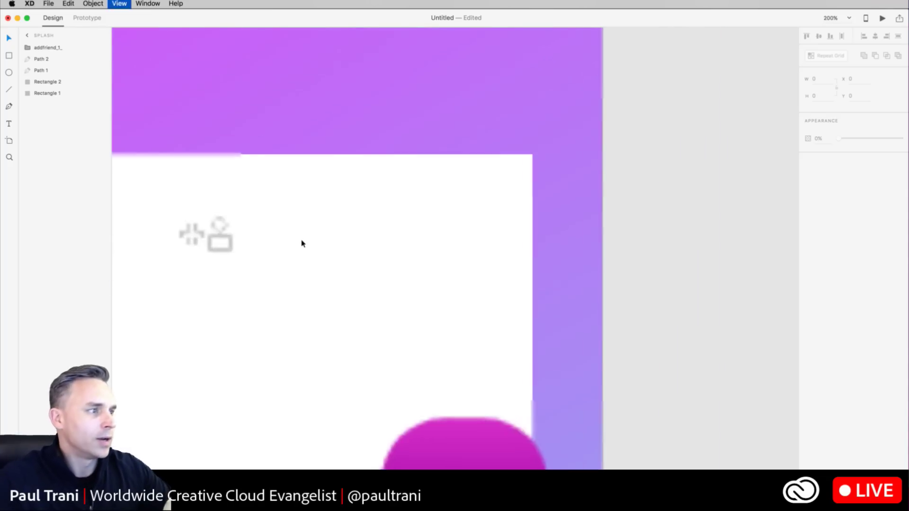
drag(320, 148, 367, 205)
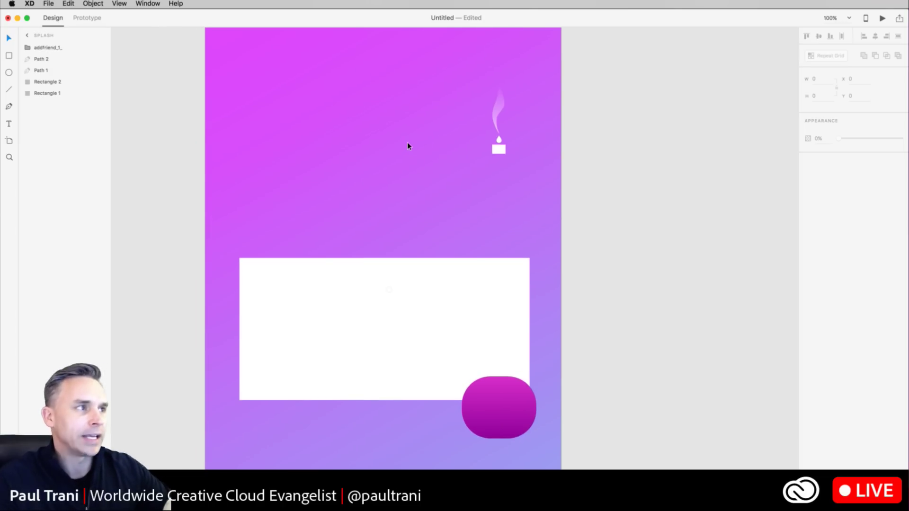
key(super+plus)
key(super+plus)
key(super+plus)
drag(421, 168, 352, 427)
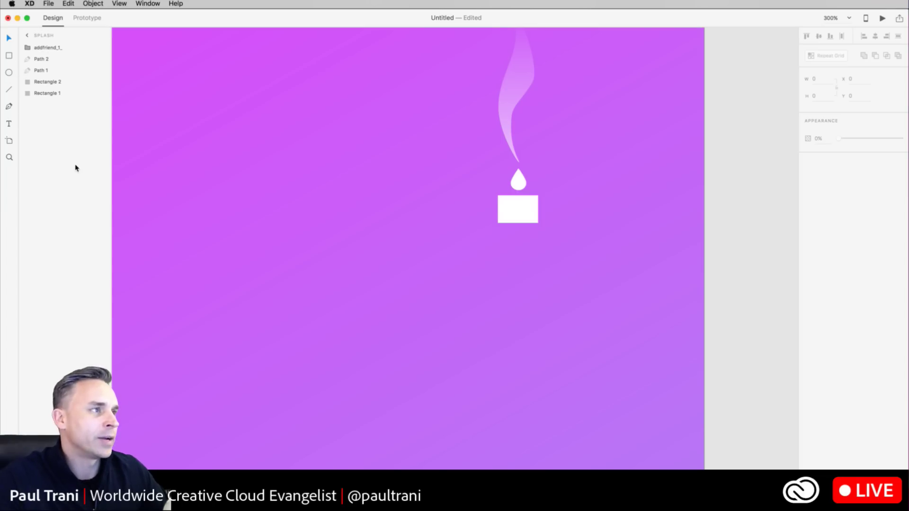
drag(309, 158, 295, 201)
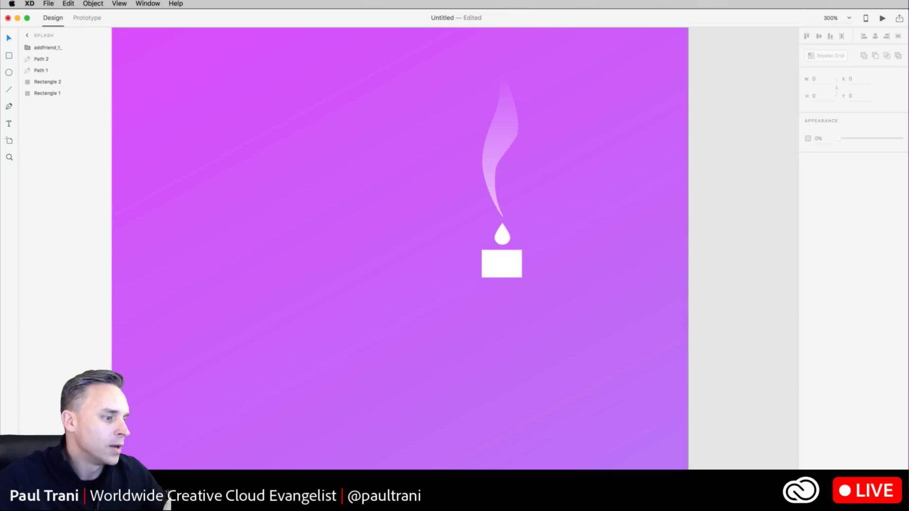
key(super+Tab)
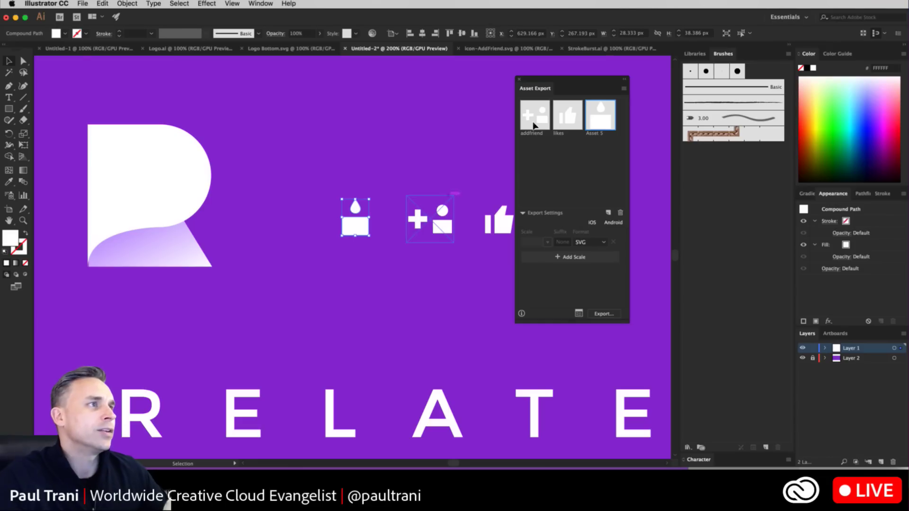
- Rename the candle asset to lowercase 'birthday'
drag(543, 78, 582, 108)
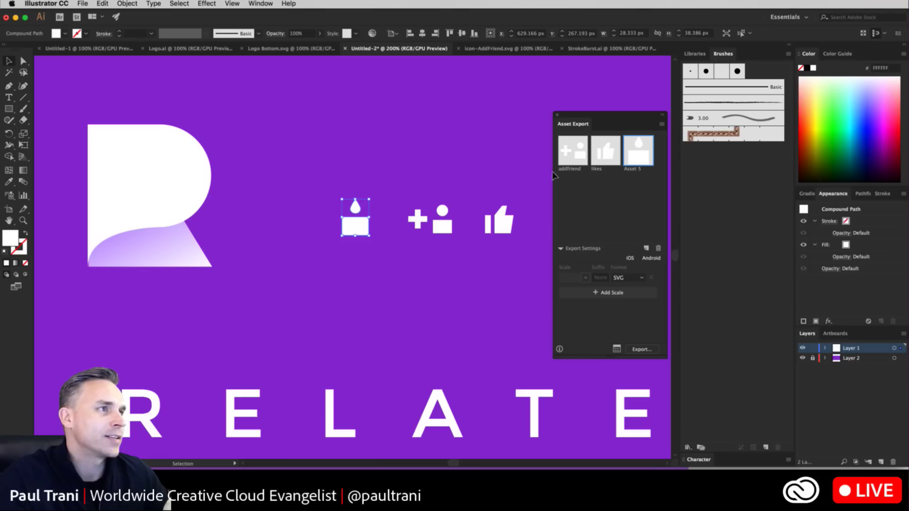
double_click(629, 170)
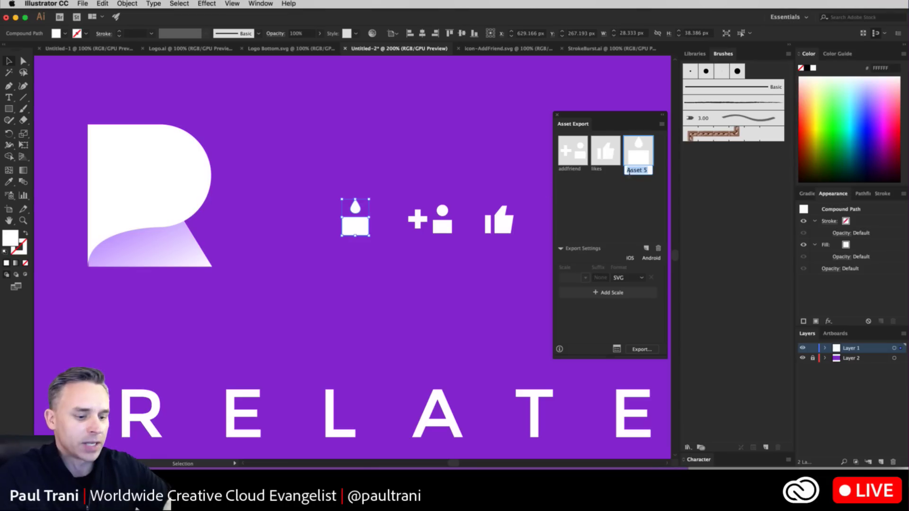
text(BIRTHDAY)
key(Return)
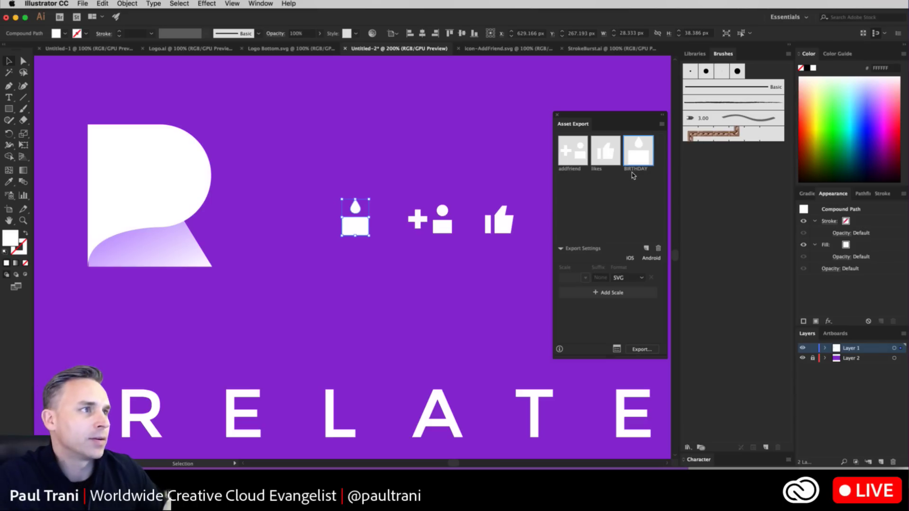
double_click(632, 170)
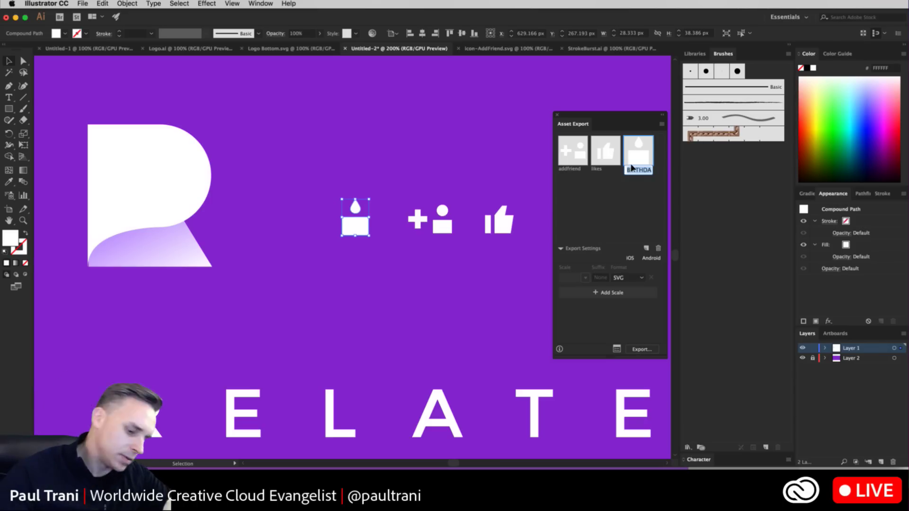
text(birthday)
key(Return)
- Add the R logo and RELATE title as assets, naming the title asset 'relate'
drag(137, 165, 581, 194)
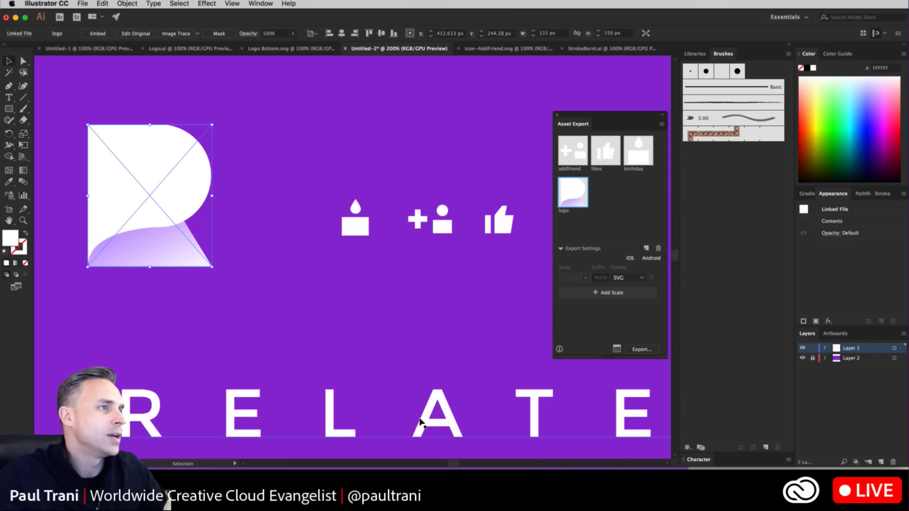
drag(420, 422, 592, 217)
double_click(599, 212)
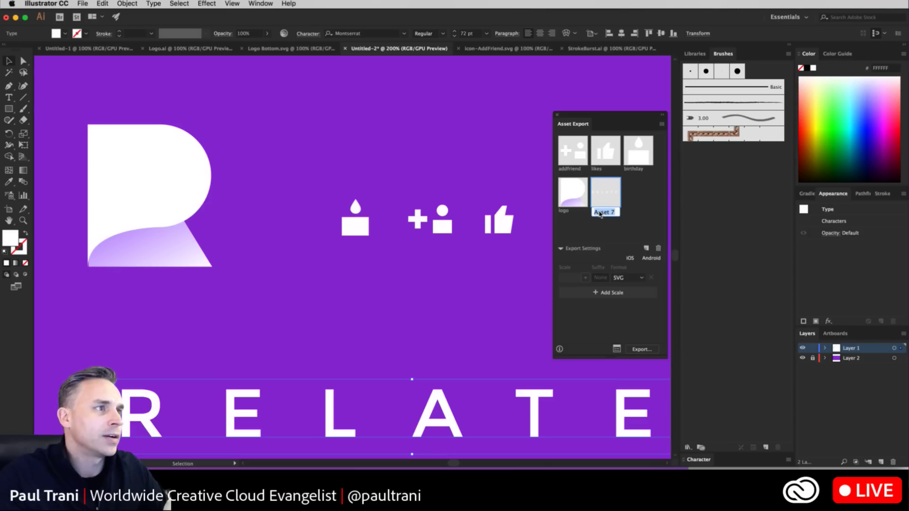
text(relate)
key(Return)
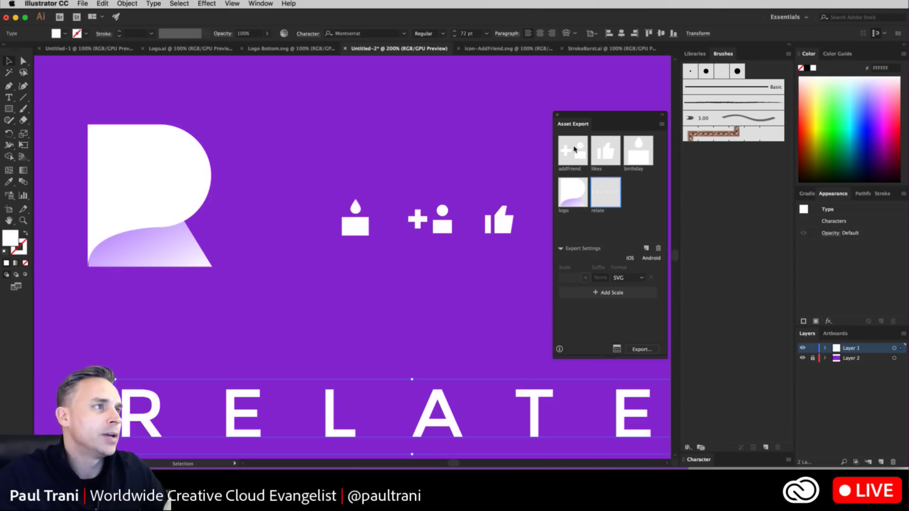
drag(589, 118, 582, 97)
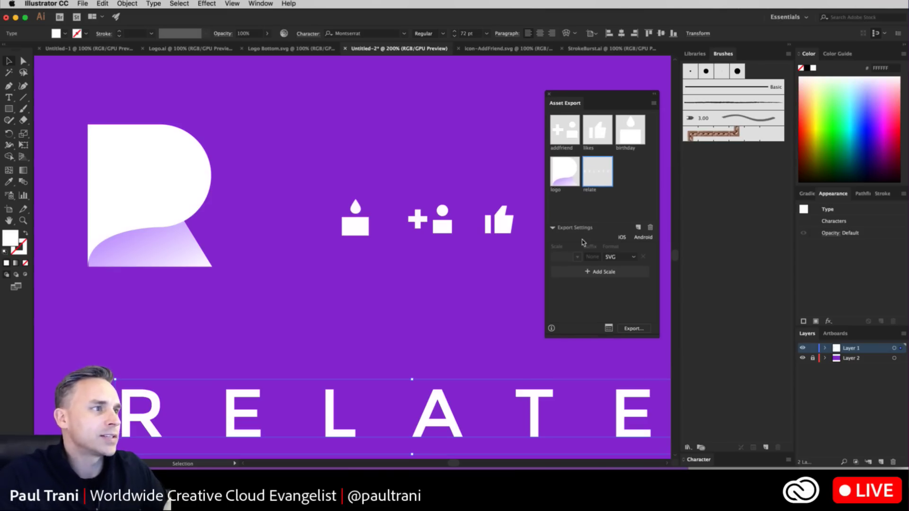
- Keep SVG as the Asset Export format and export all assets into the Relate folder
click(615, 257)
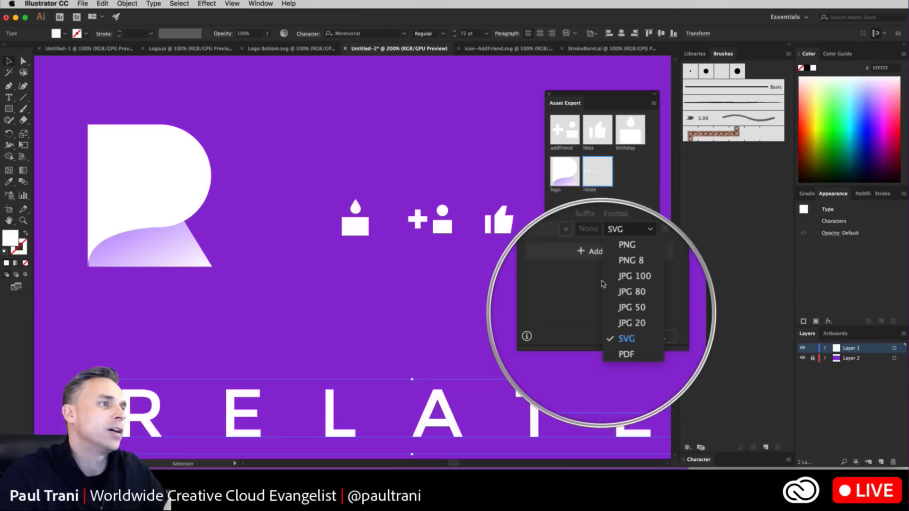
click(613, 331)
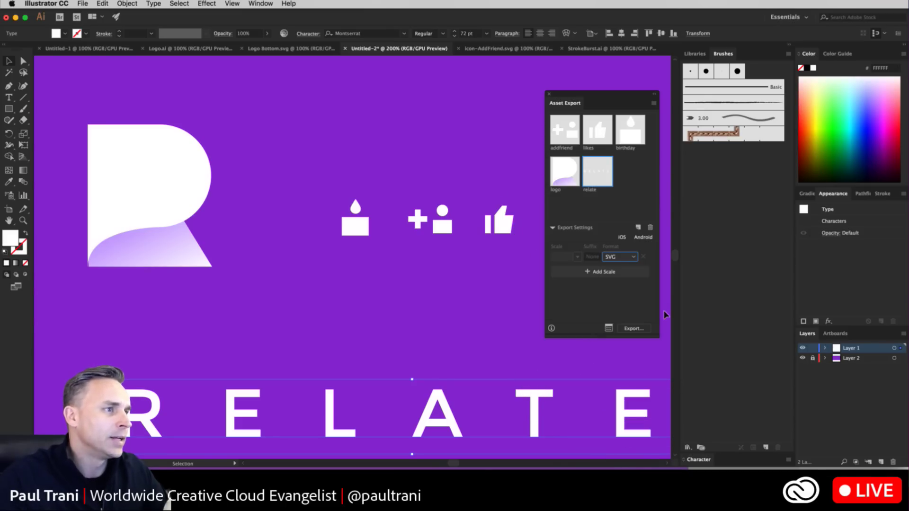
click(633, 328)
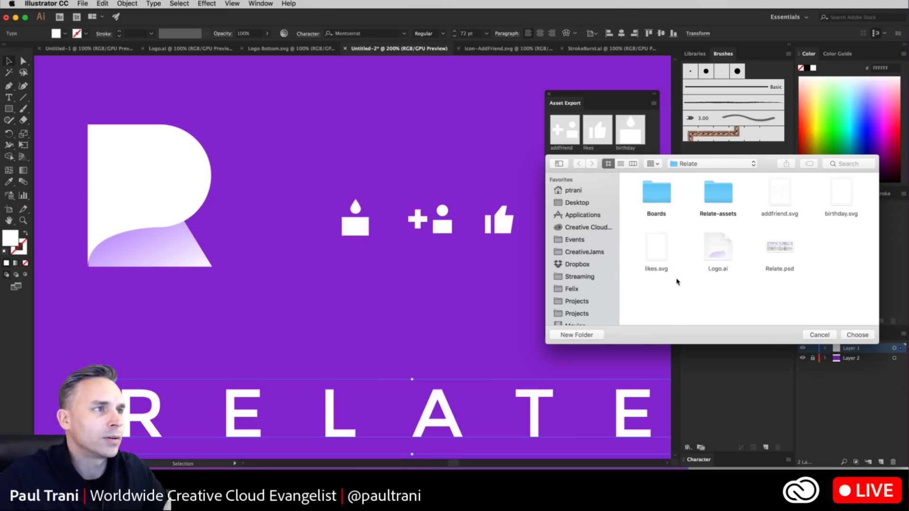
click(857, 334)
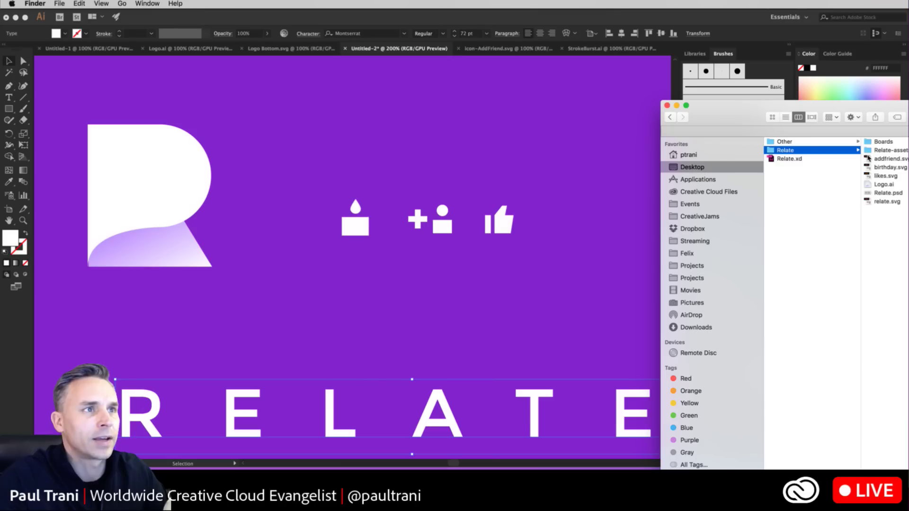
- Quick Look addfriend.svg, birthday.svg, Logo.ai and likes.svg in Finder's Relate folder
click(878, 150)
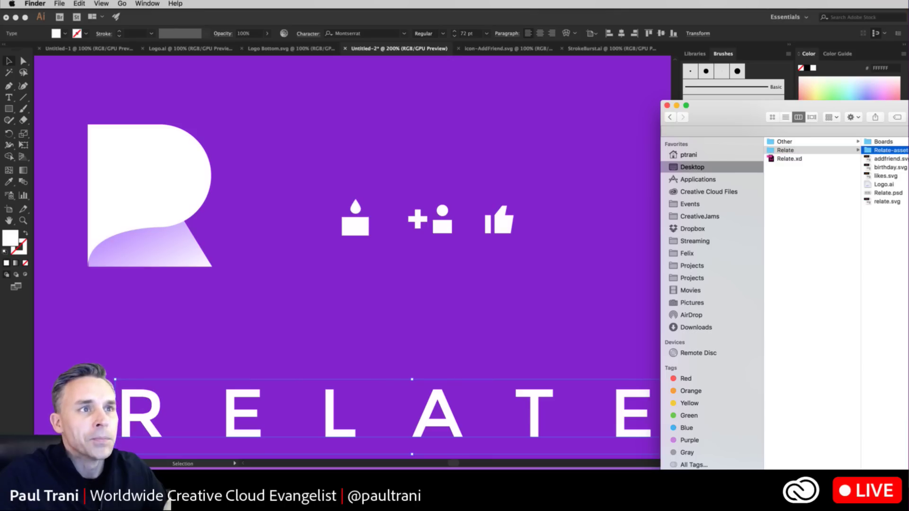
drag(908, 118, 553, 91)
click(472, 133)
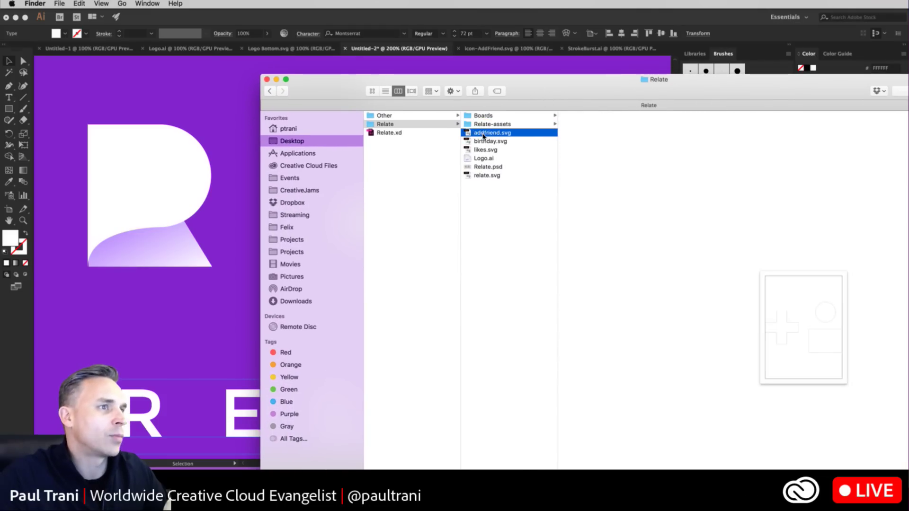
key(space)
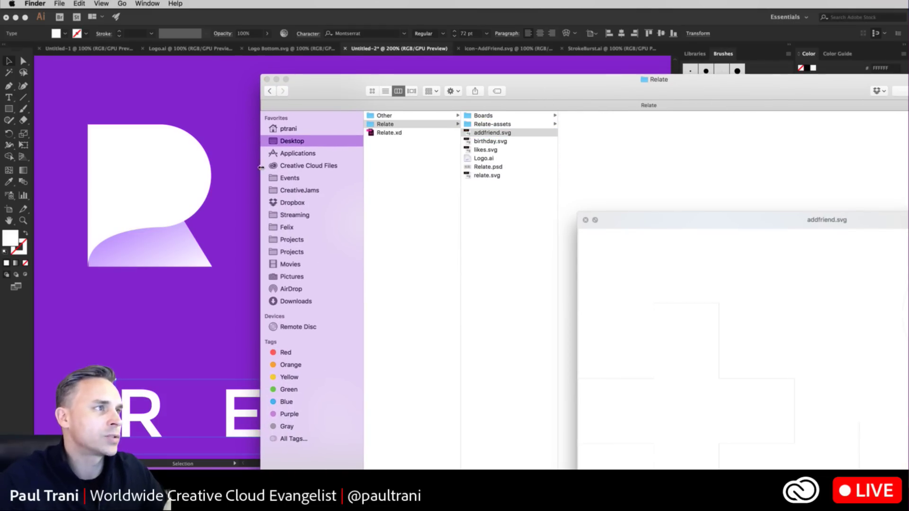
key(Down)
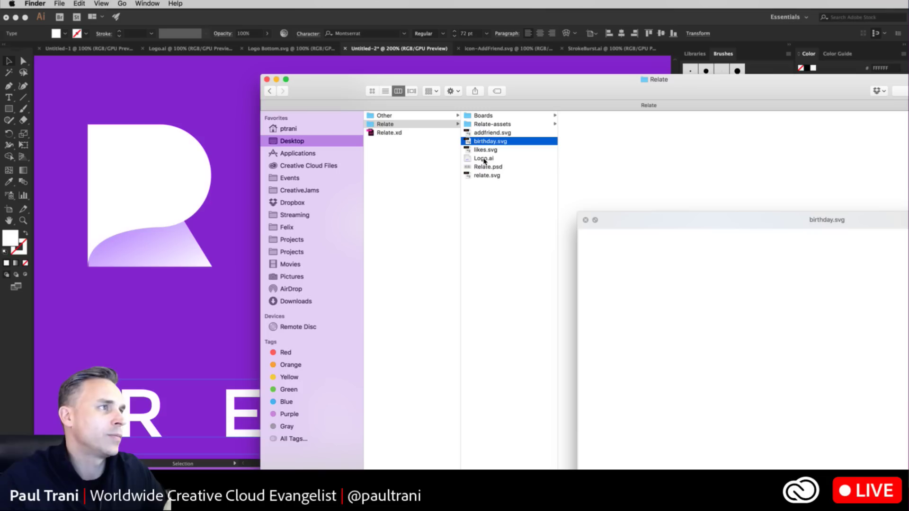
click(480, 159)
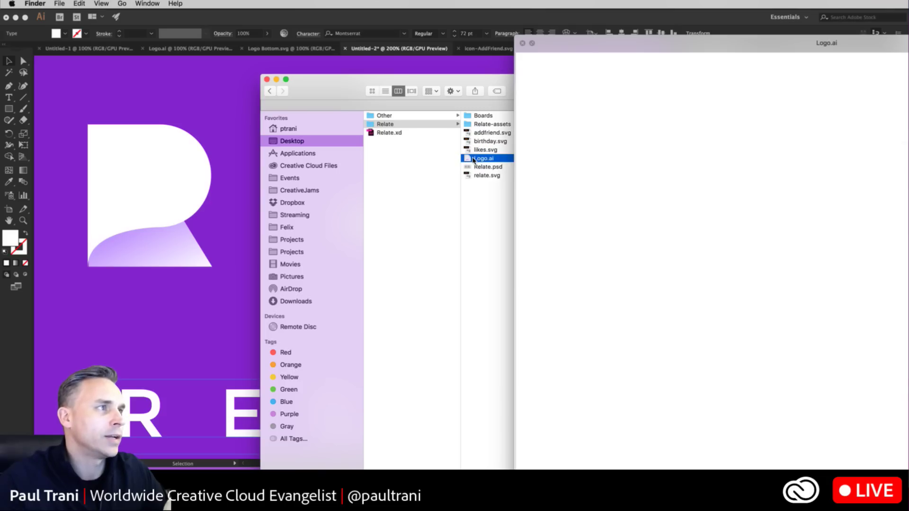
click(470, 151)
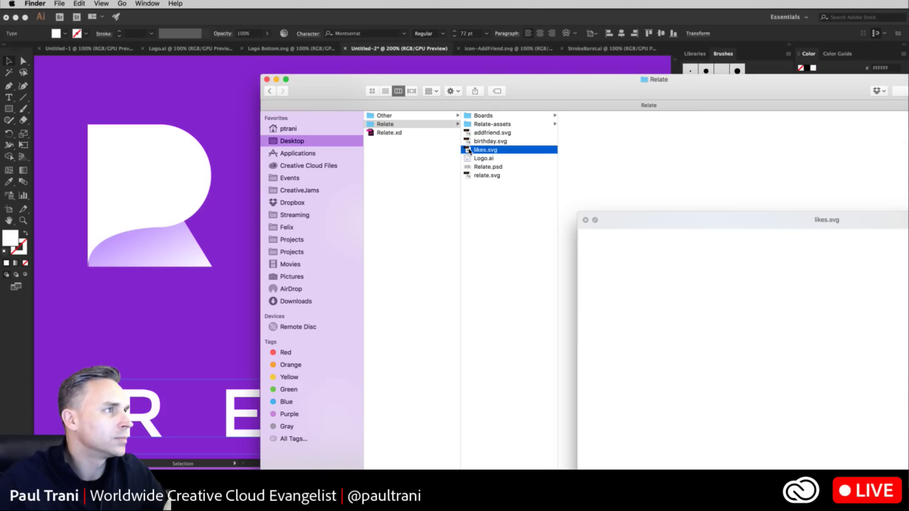
click(585, 220)
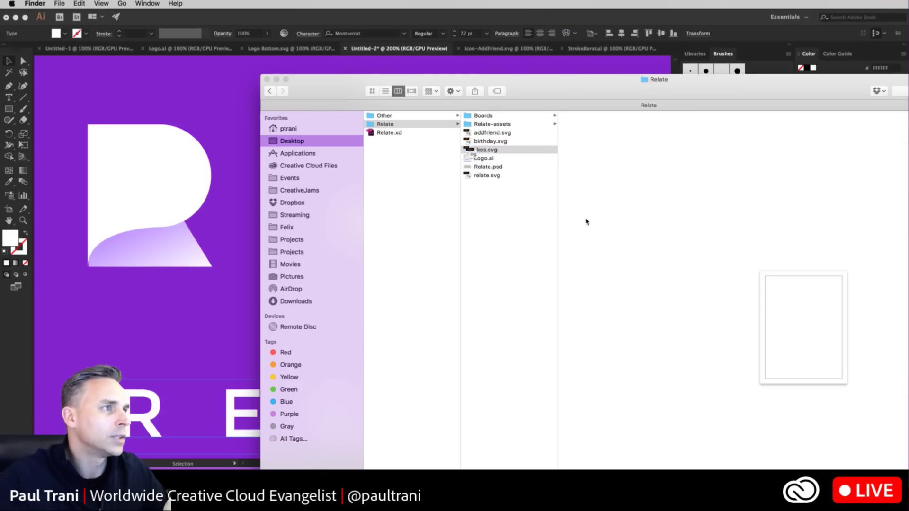
- In Illustrator, select all five Asset Export assets from addfriend to relate
click(577, 66)
click(565, 143)
shift+click(588, 173)
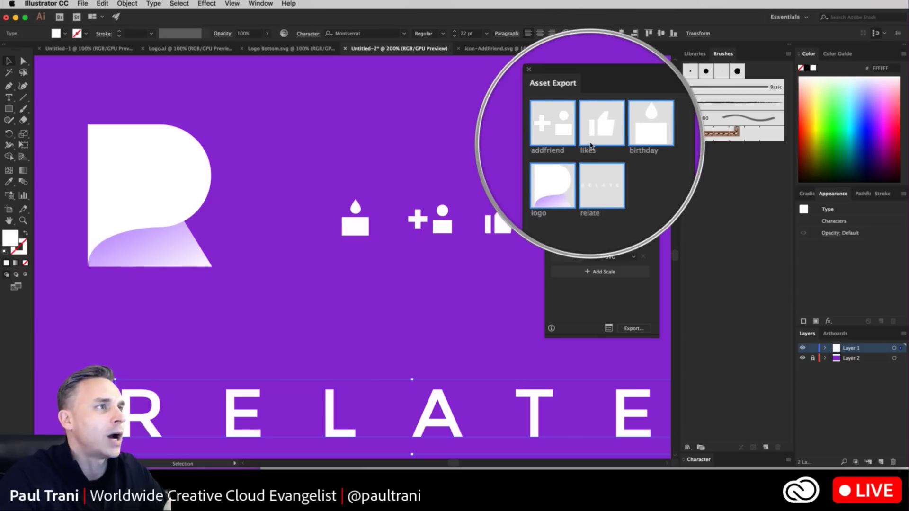
- Export the five assets as SVGs into the Relate folder, replacing the existing files
click(629, 328)
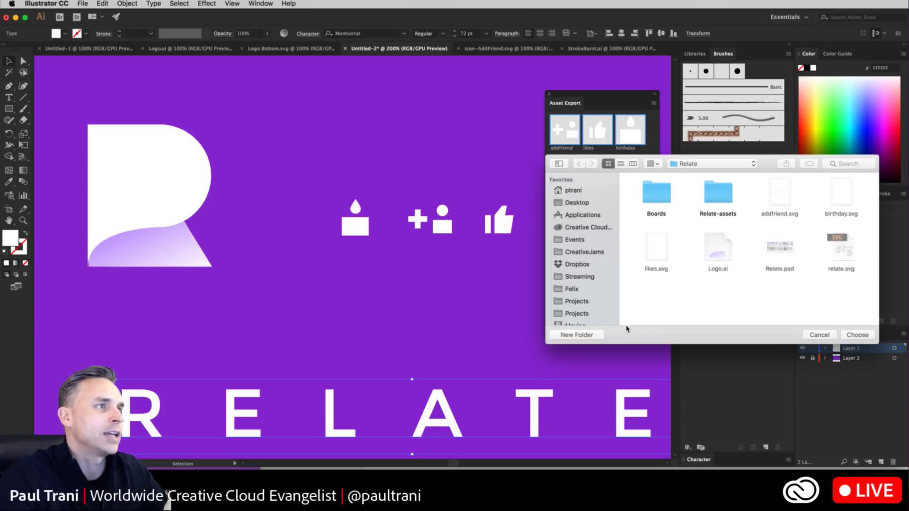
click(864, 336)
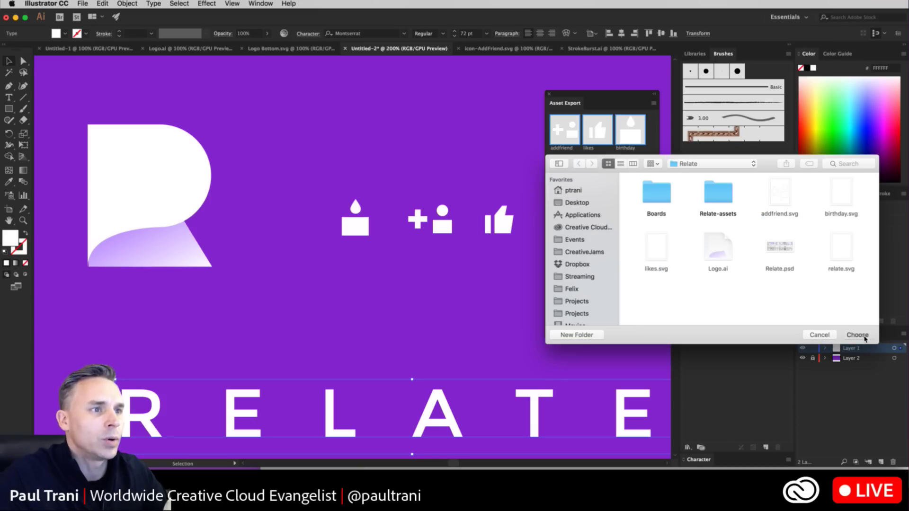
click(264, 156)
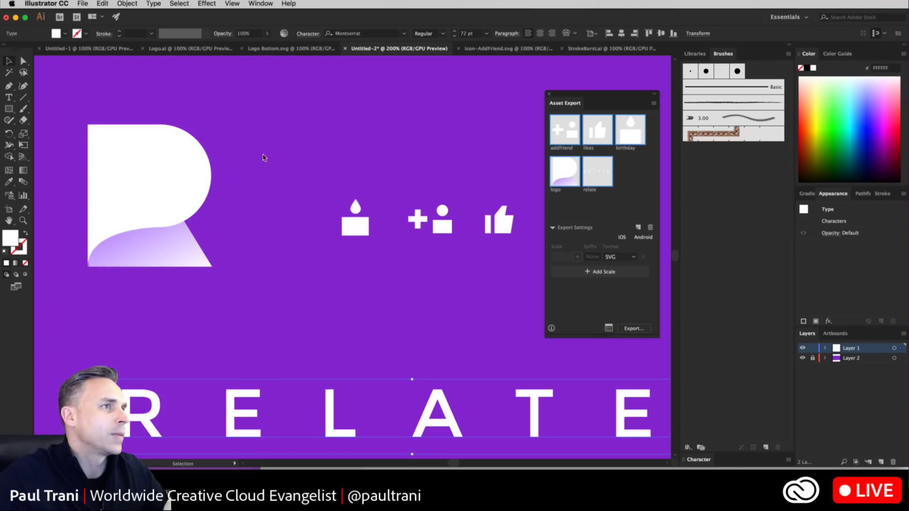
click(492, 284)
click(178, 204)
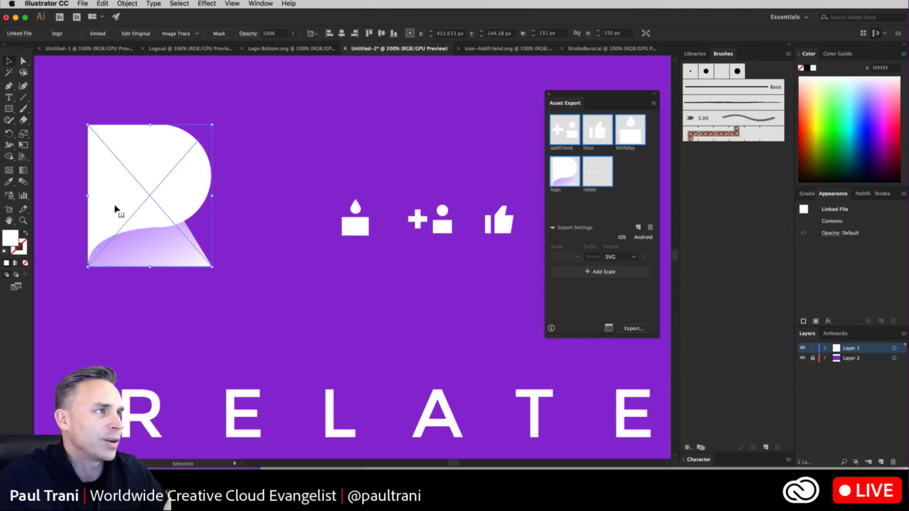
click(361, 226)
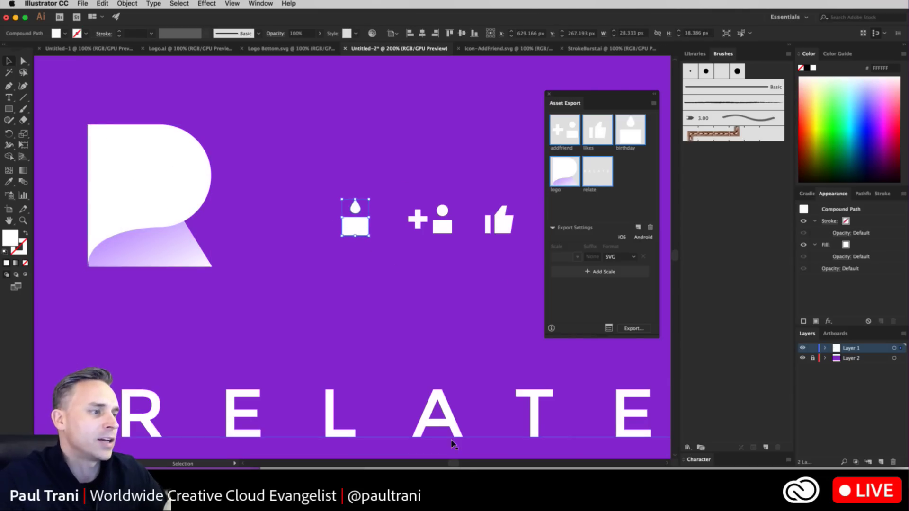
- Check the newly exported logo.svg in Finder, then minimise Illustrator to reveal XD
key(super+Tab)
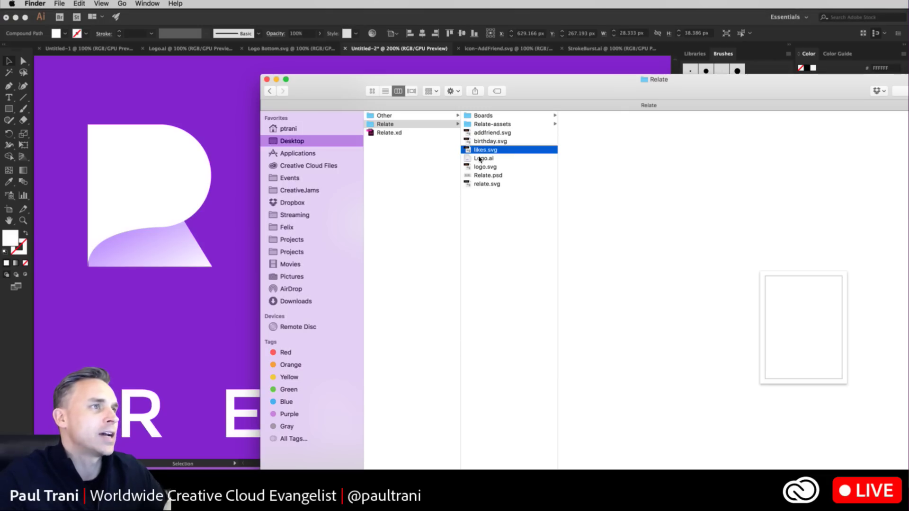
click(481, 160)
click(482, 197)
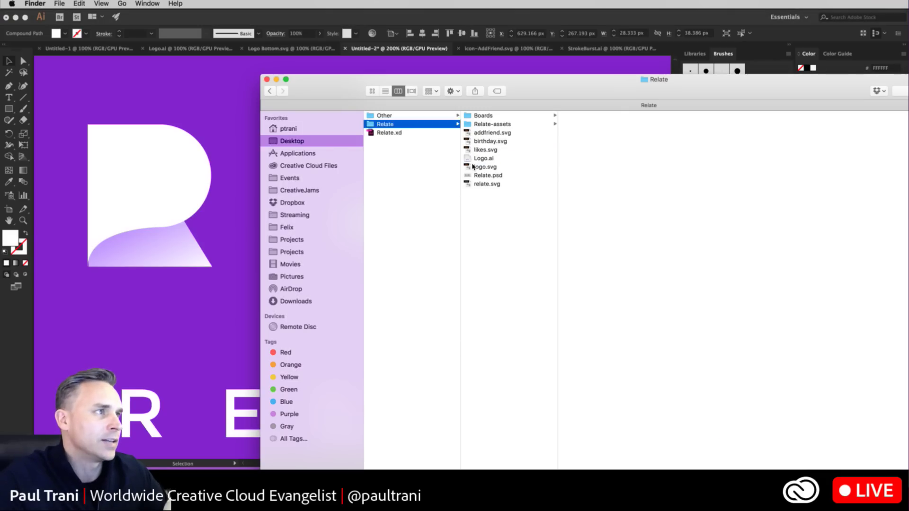
click(470, 166)
key(super+Tab)
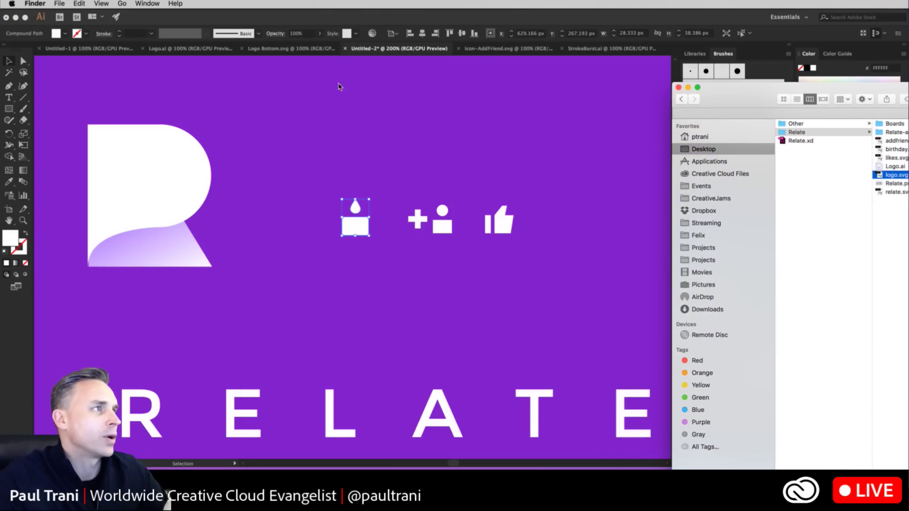
click(15, 18)
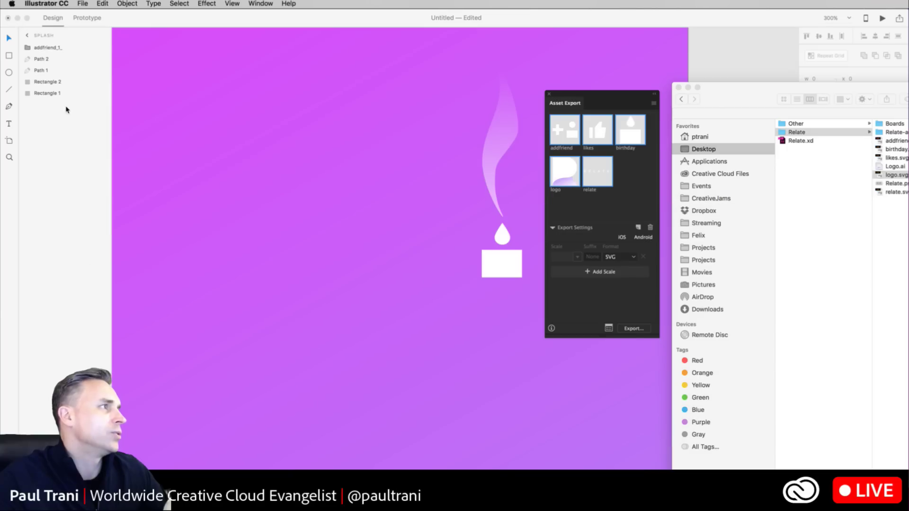
- Place relate.svg on the SPLASH artboard and move the RELATE lettering below the candle
key(super+Tab)
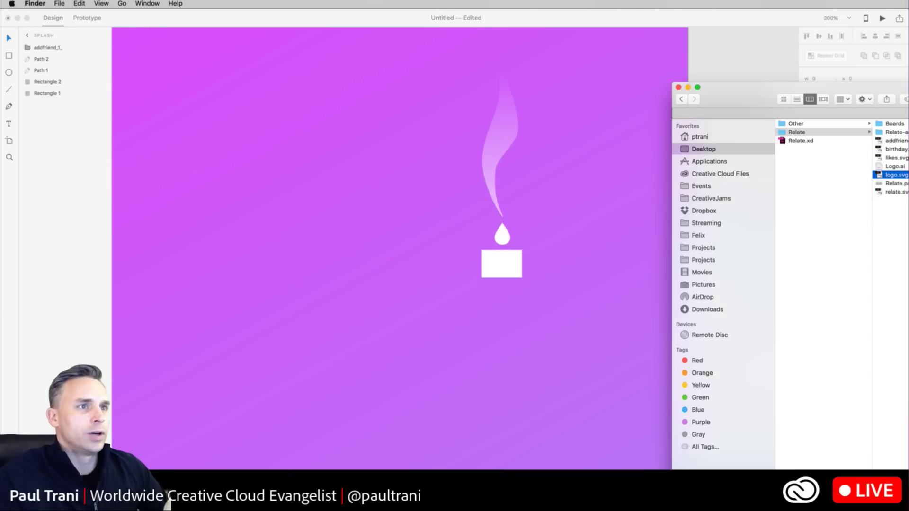
click(887, 192)
drag(881, 192, 286, 205)
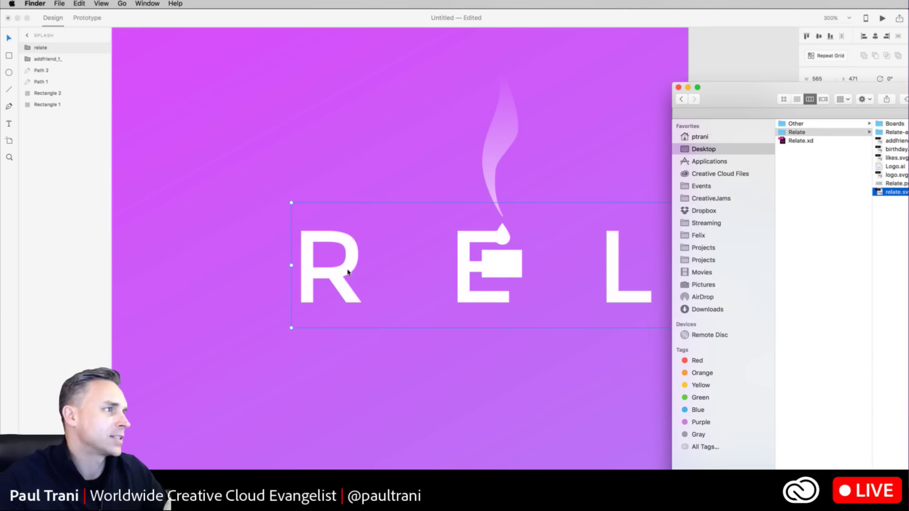
click(159, 334)
drag(327, 279, 112, 359)
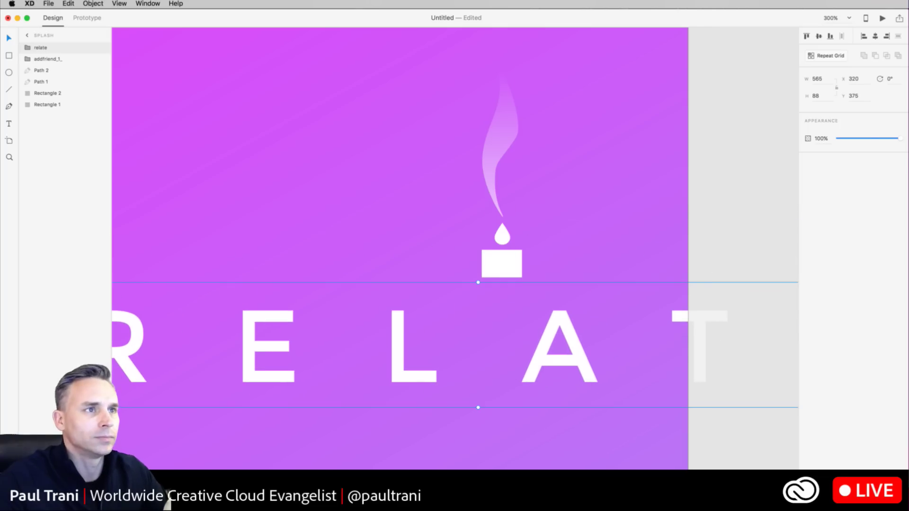
- Place the likes.svg thumbs-up and addfriend.svg icons onto the SPLASH artboard
key(super+Tab)
click(880, 158)
drag(880, 158, 232, 168)
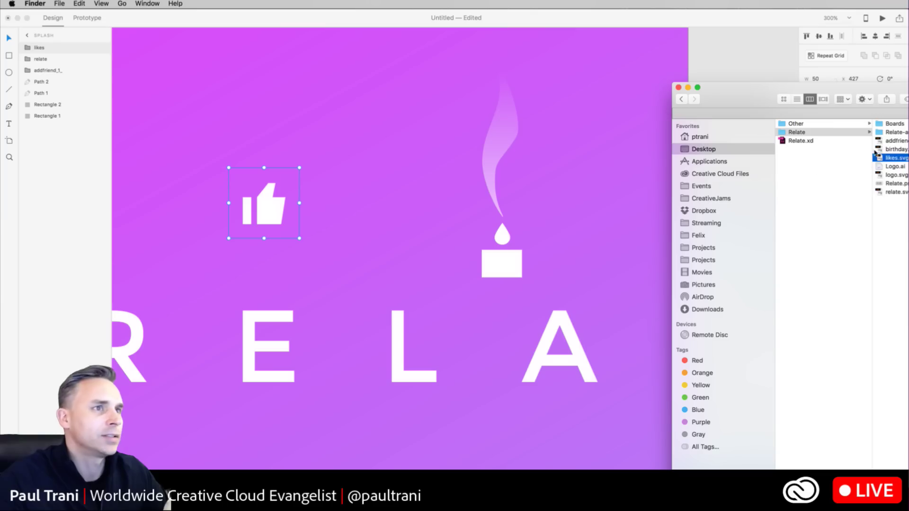
click(896, 149)
drag(890, 141, 357, 209)
click(234, 166)
click(161, 128)
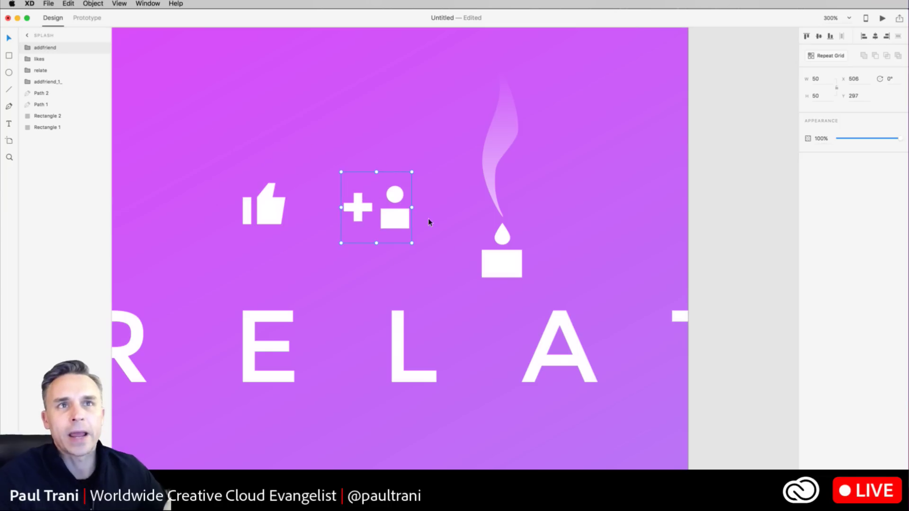
- Select the three icons together and centre the RELATE lettering on the SPLASH artboard
key(super+Tab)
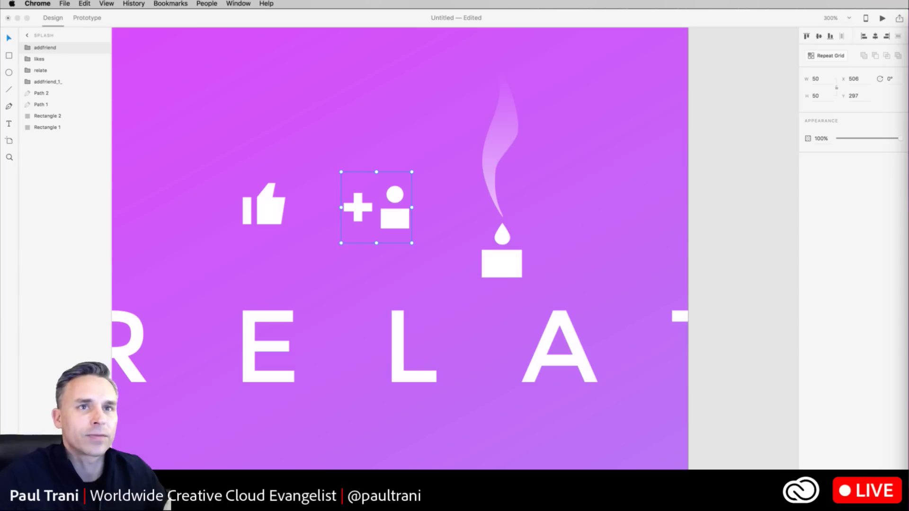
key(super+Tab)
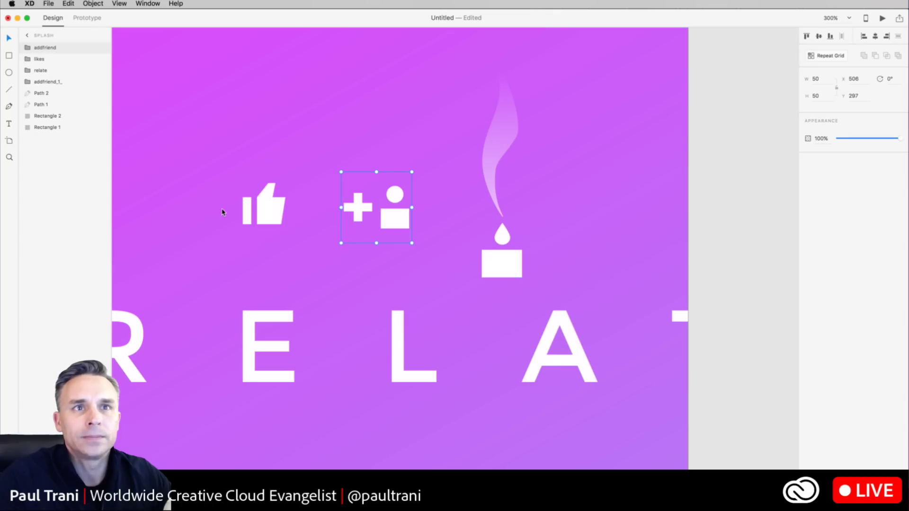
key(super+minus)
key(super+minus)
key(super+minus)
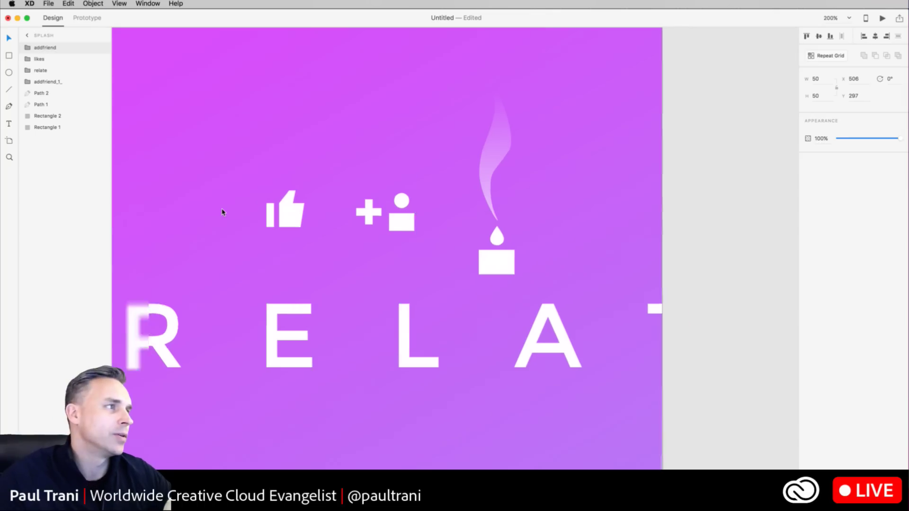
drag(238, 225, 335, 222)
click(460, 152)
drag(444, 175, 559, 146)
drag(489, 286, 377, 265)
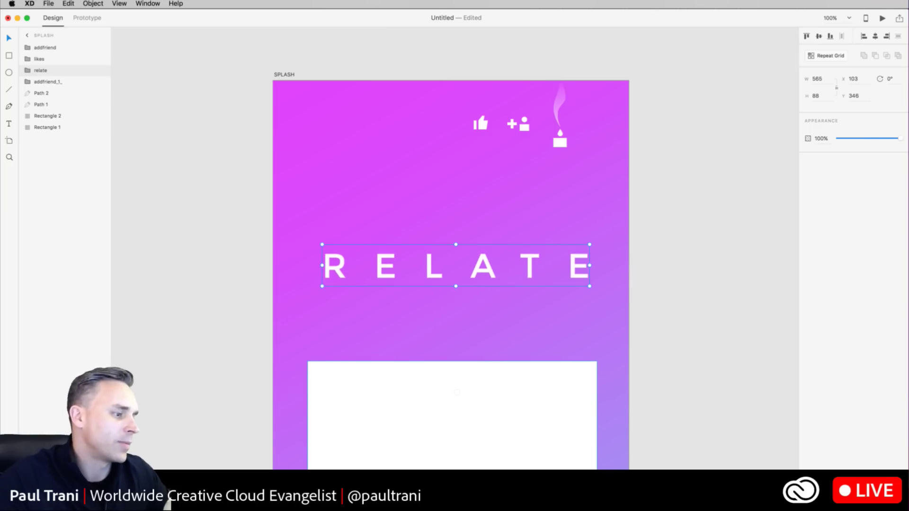
- Pick Logo.ai in the Relate folder and try dragging it onto the artboard
key(super+Tab)
click(891, 225)
click(879, 166)
click(879, 167)
drag(908, 99, 686, 414)
drag(634, 479, 268, 156)
scroll(268, 155, left, 1)
click(295, 166)
scroll(294, 167, down, 1)
key(super+Tab)
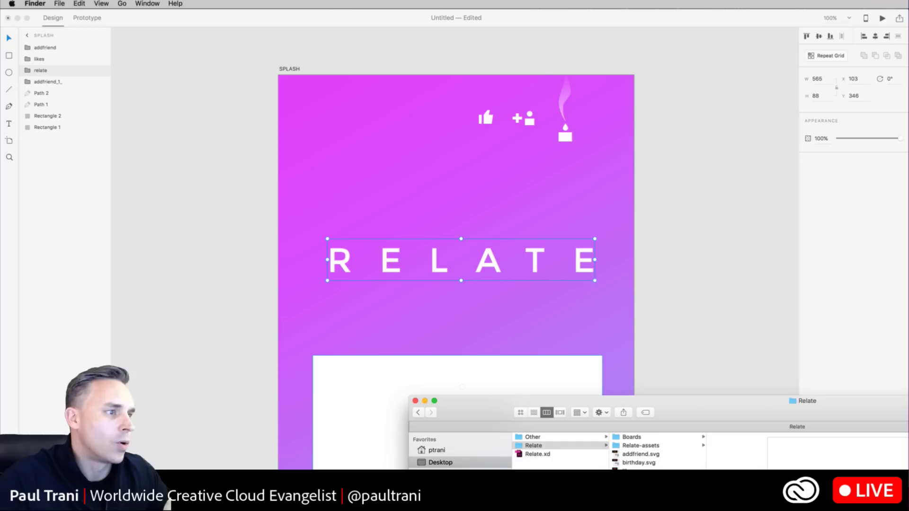
- Drop the R logo onto SPLASH, move it toward RELATE, delete it, and return to Illustrator
drag(634, 479, 251, 107)
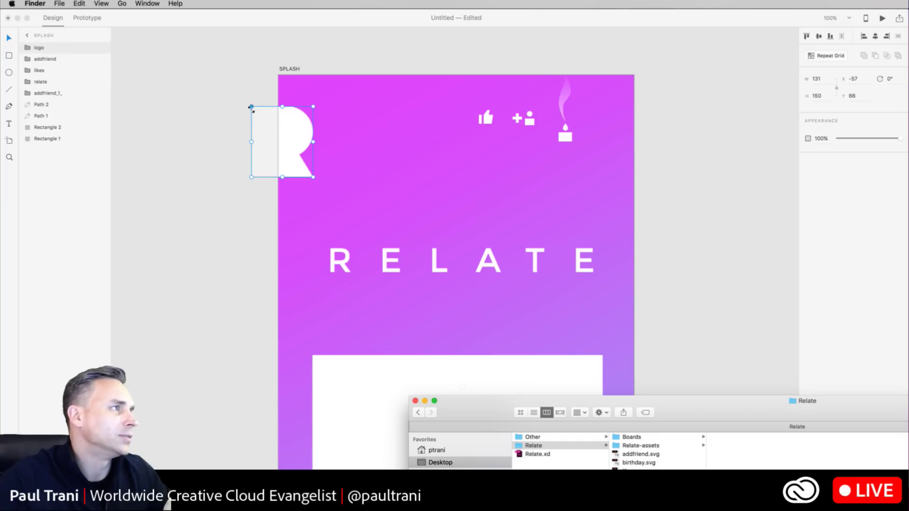
click(296, 138)
drag(296, 138, 351, 179)
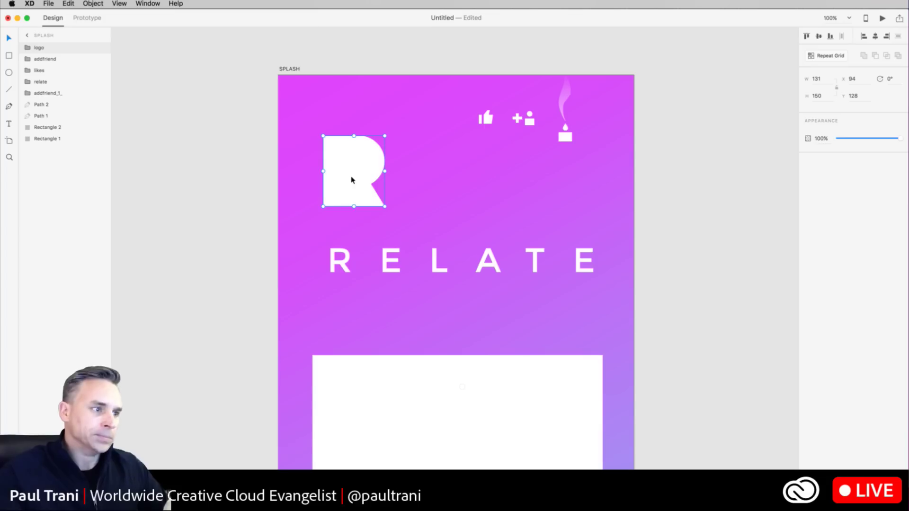
drag(347, 178, 404, 199)
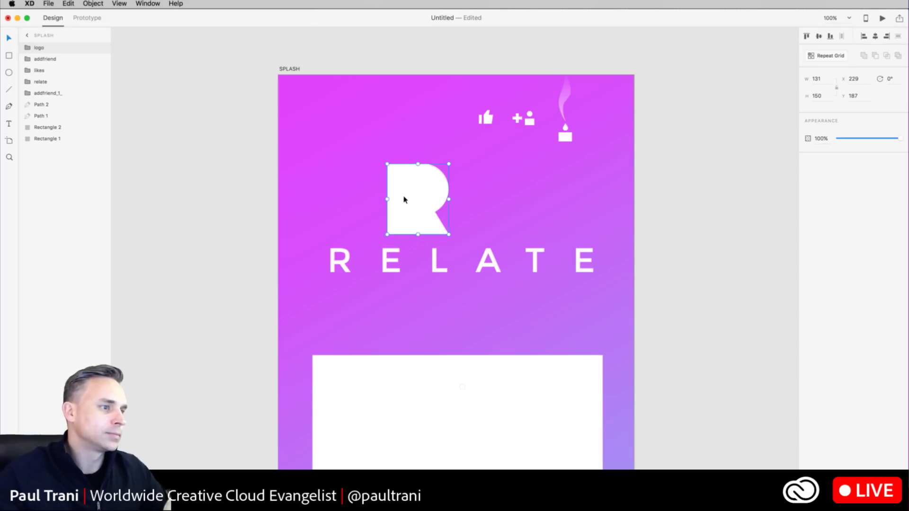
key(Delete)
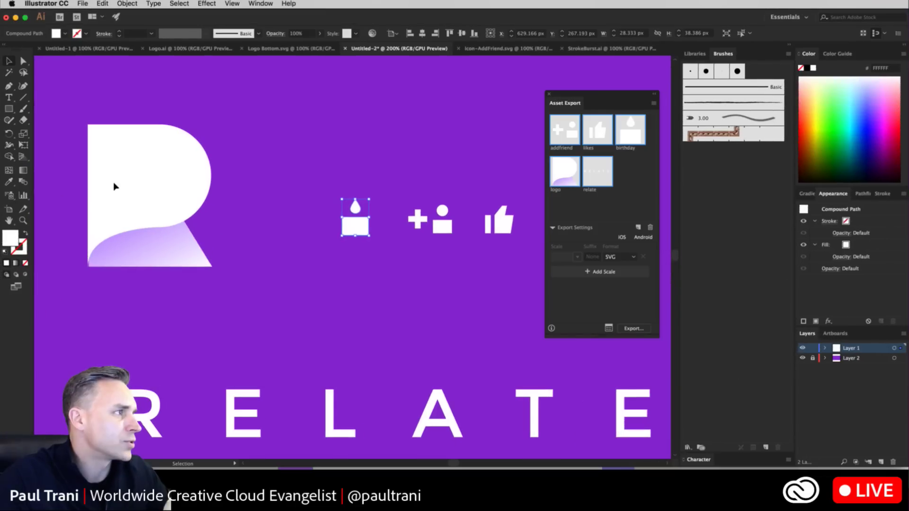
click(124, 231)
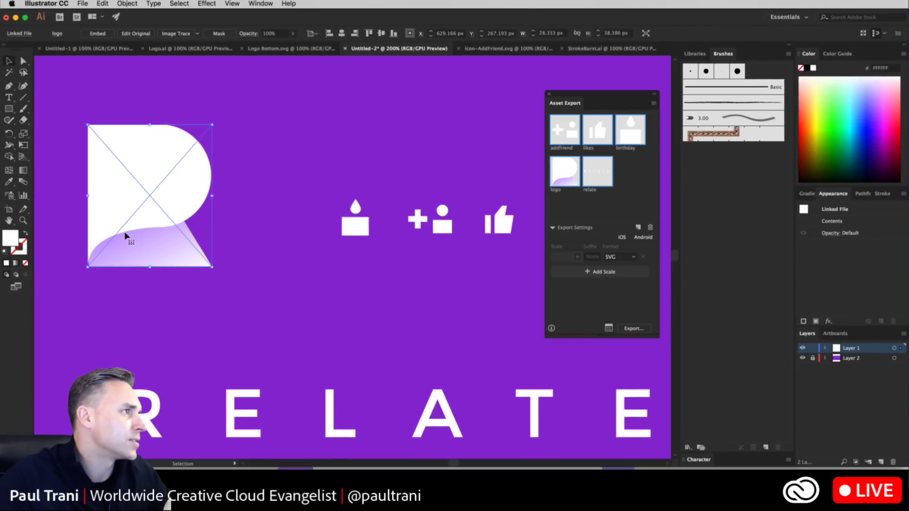
- Embed the linked R logo, ungroup it and release its clipping masks to inspect it
click(98, 33)
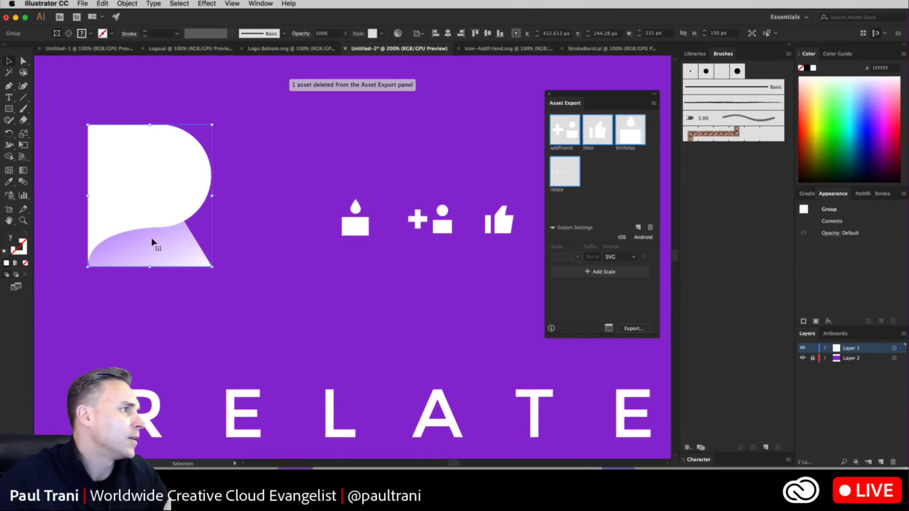
right_click(152, 245)
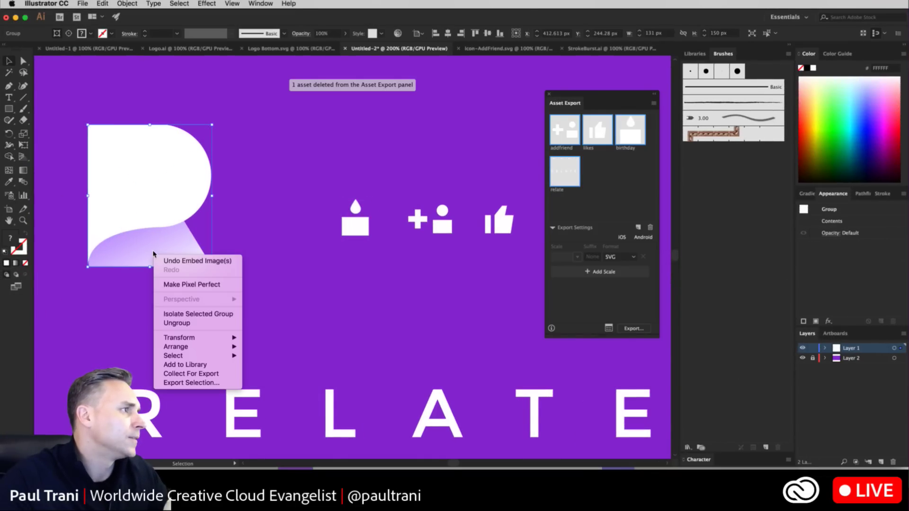
click(176, 324)
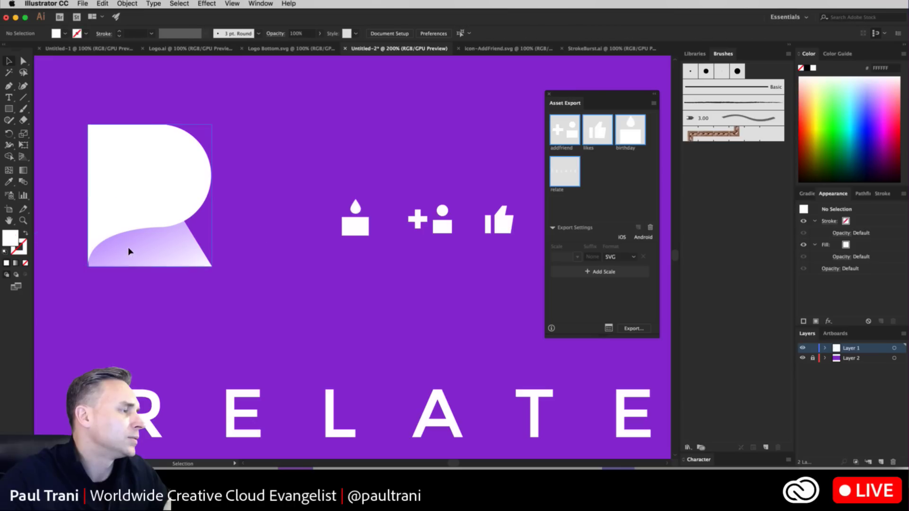
right_click(138, 248)
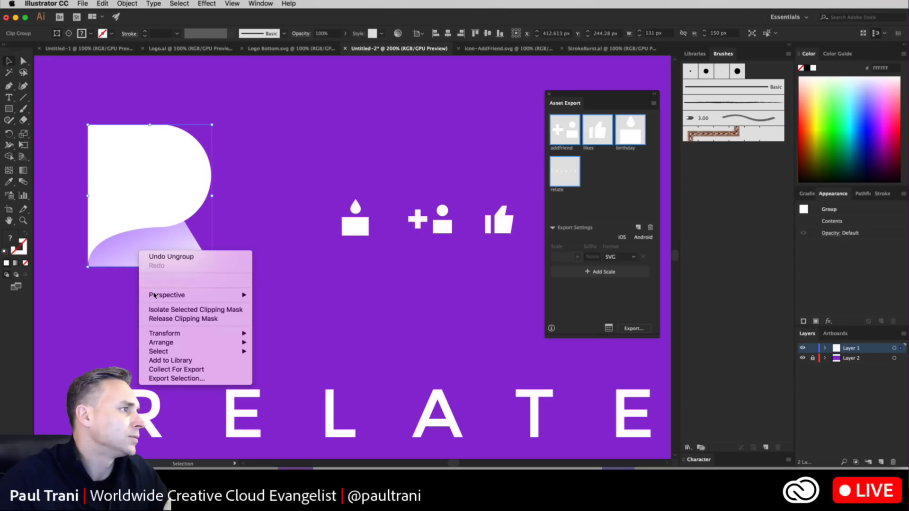
click(144, 319)
click(97, 310)
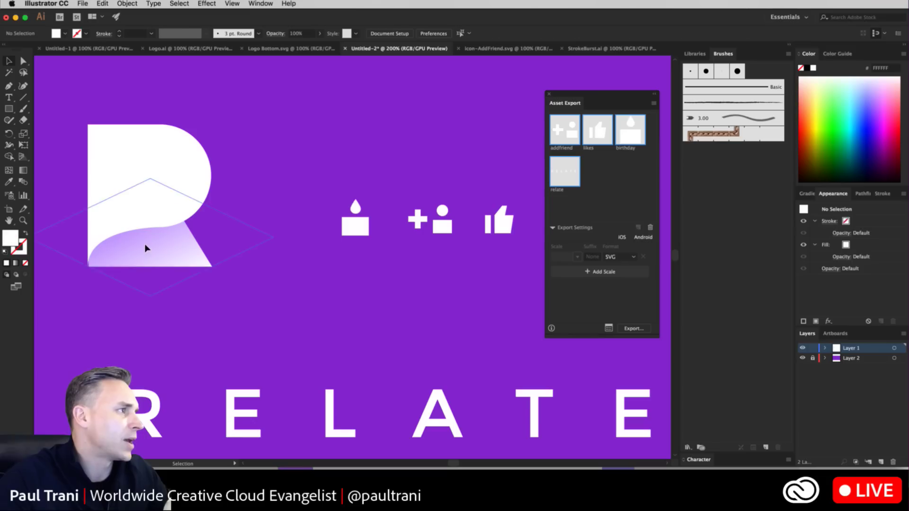
click(144, 245)
right_click(145, 252)
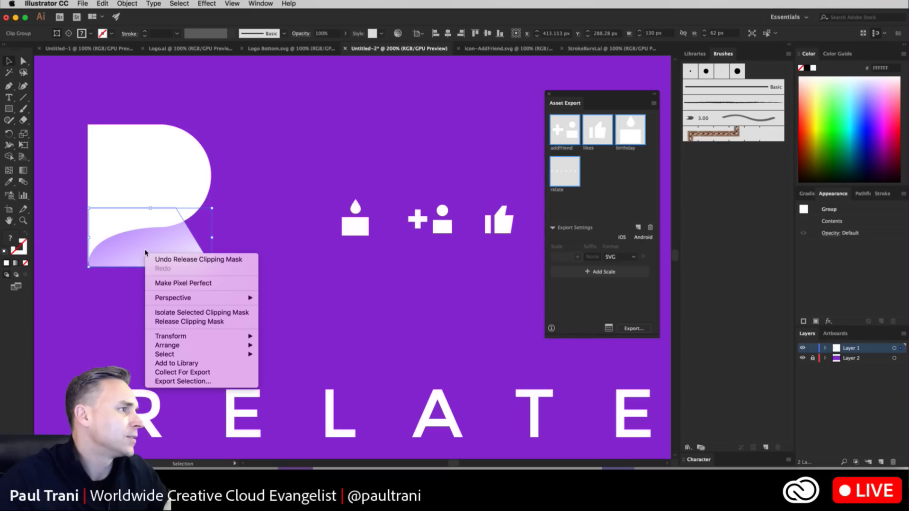
click(156, 322)
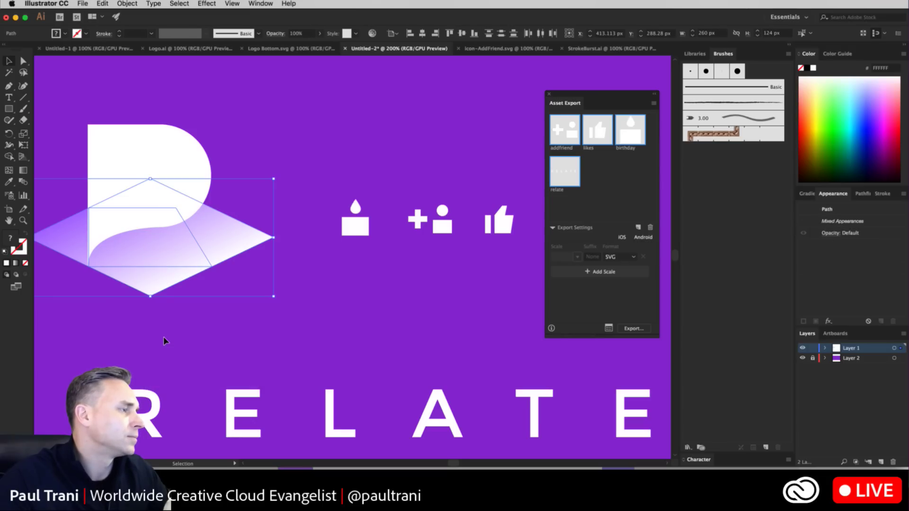
- Undo back to the intact R logo and drag it into Asset Export as a new asset
click(164, 336)
click(158, 284)
key(Delete)
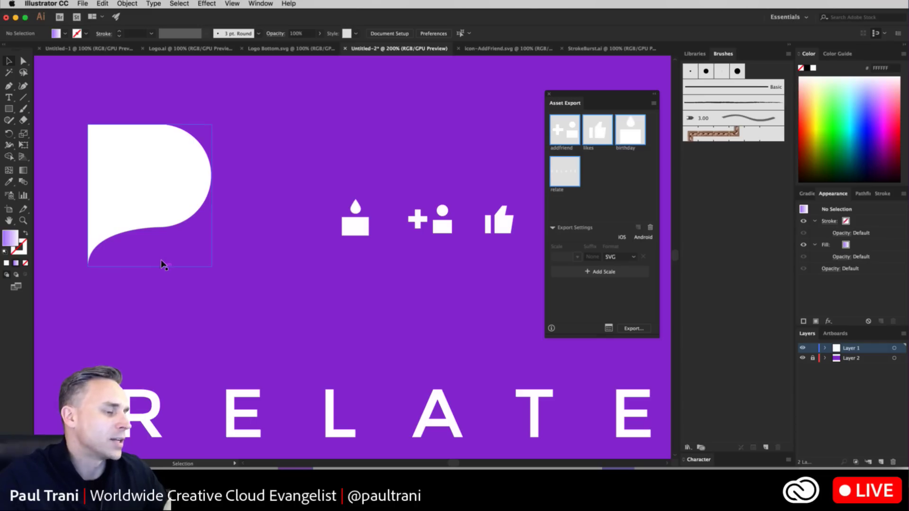
key(a)
key(ctrl+z)
key(ctrl+z)
key(v)
drag(77, 101, 166, 210)
drag(122, 158, 608, 174)
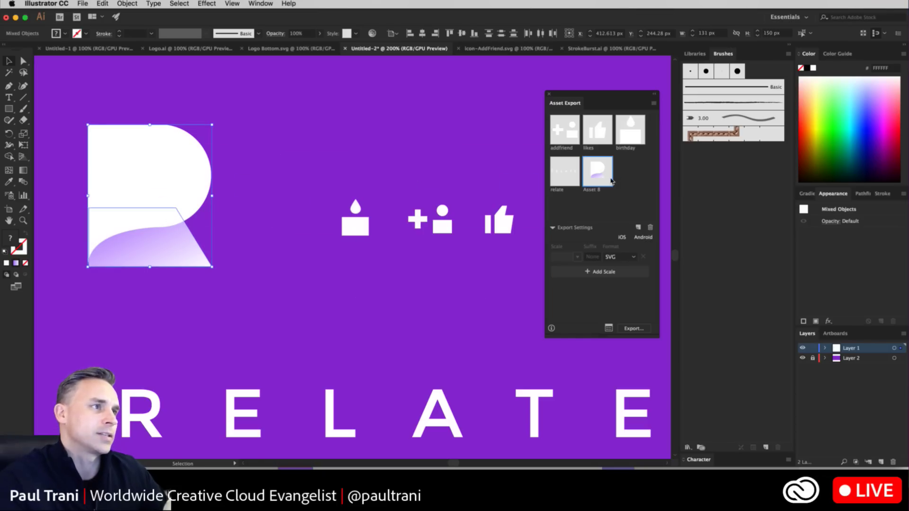
- Rename the new Asset 8 to 'logo'
double_click(590, 190)
text(logo)
key(Return)
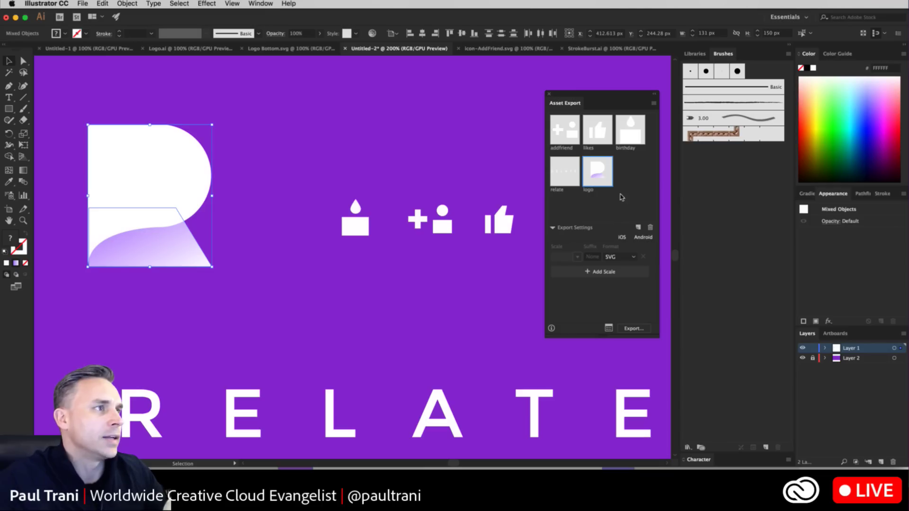
- Export the logo asset as a 1x PNG into the Relate folder
click(627, 258)
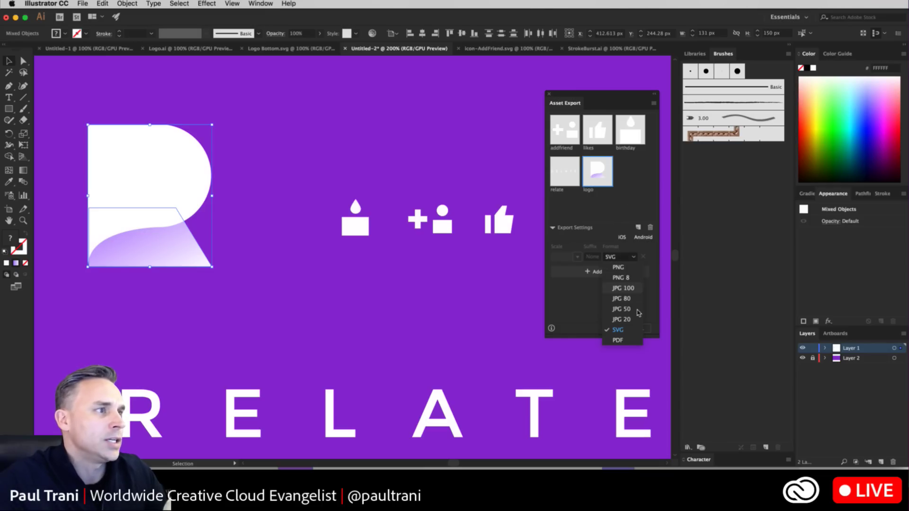
click(616, 268)
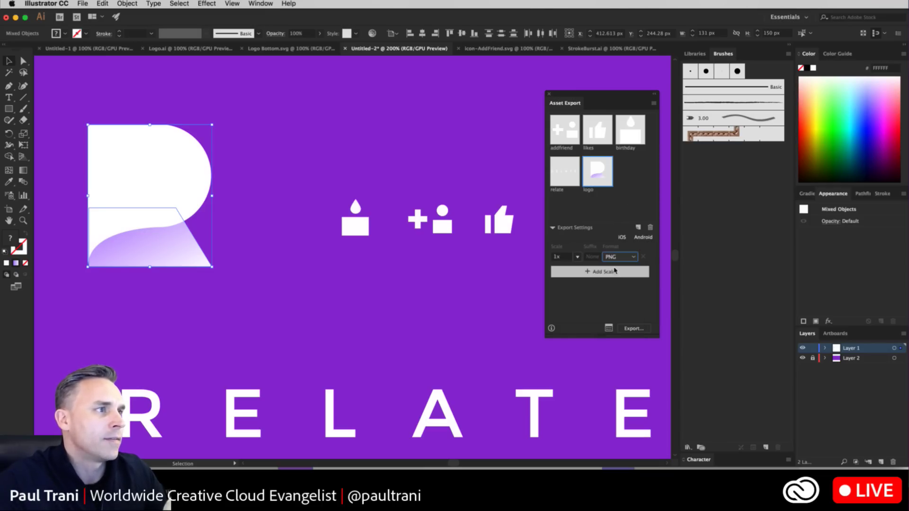
click(633, 329)
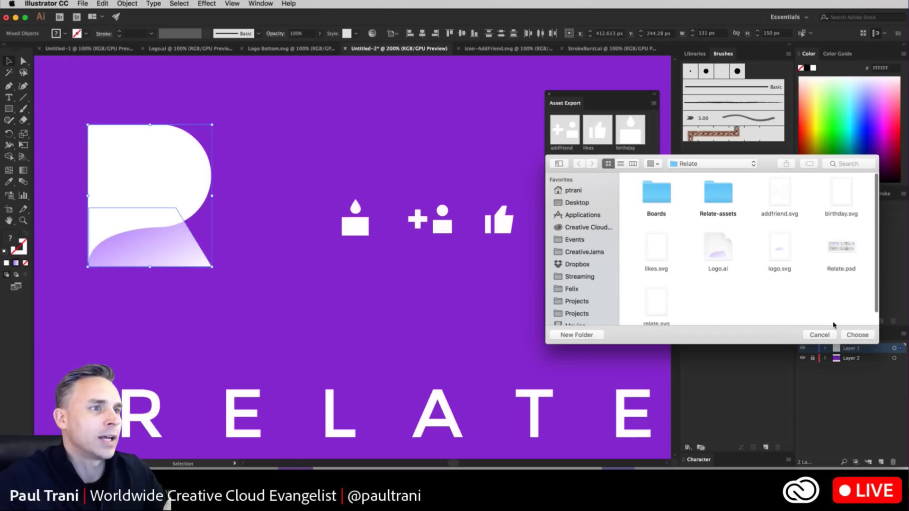
click(857, 335)
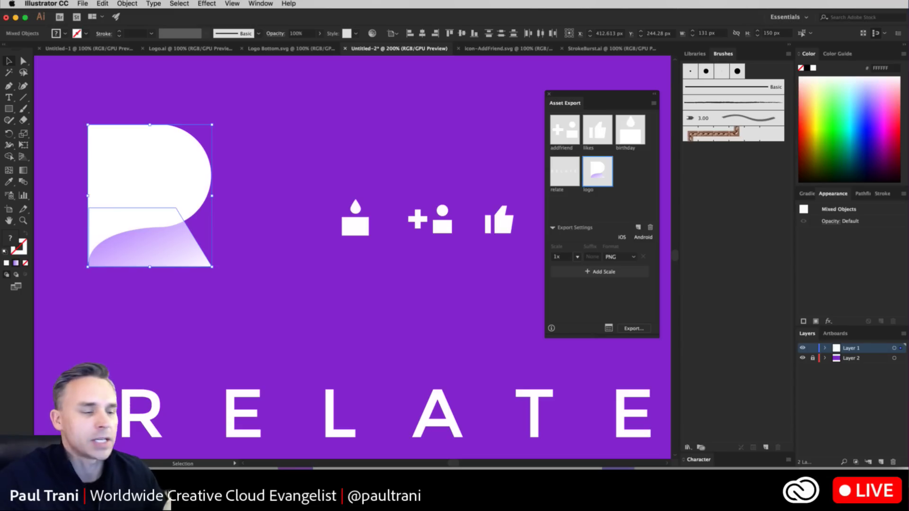
key(super+Tab)
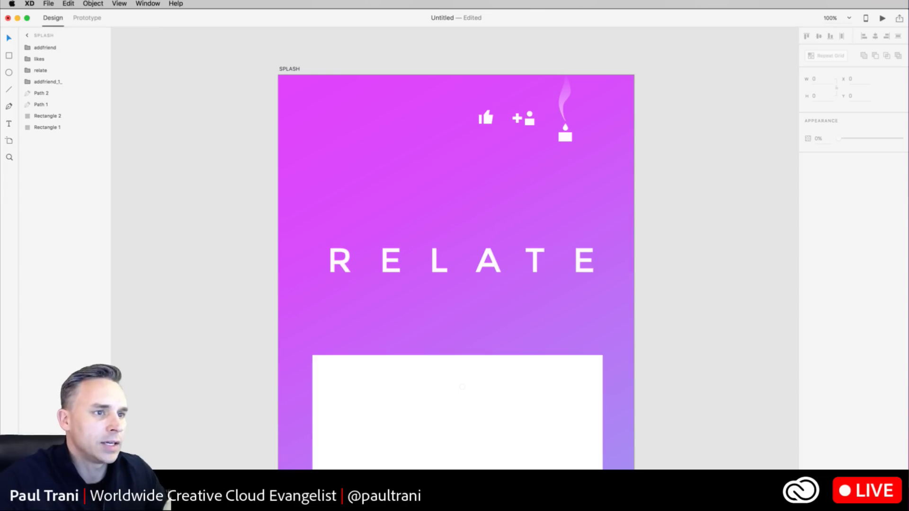
- Drag logo.png from the Relate folder onto SPLASH and position it centred just above RELATE
key(super+Tab)
drag(906, 403, 908, 211)
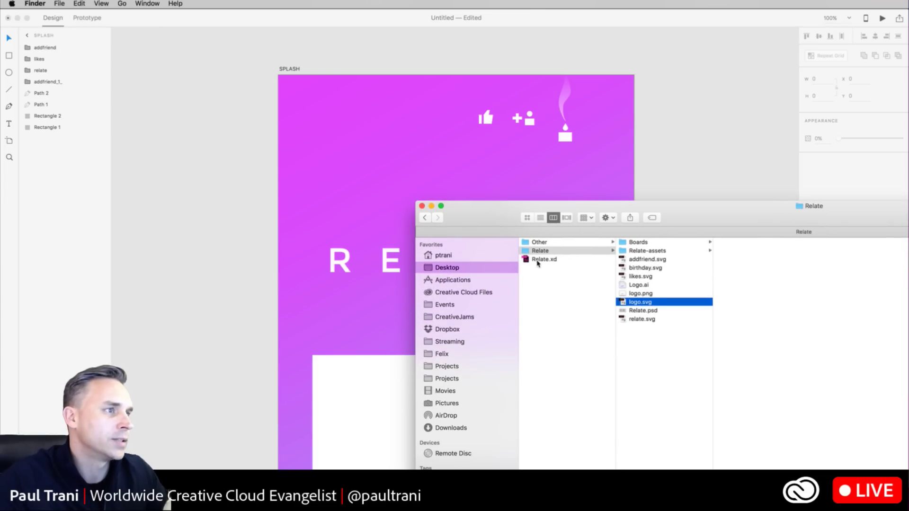
key(Down)
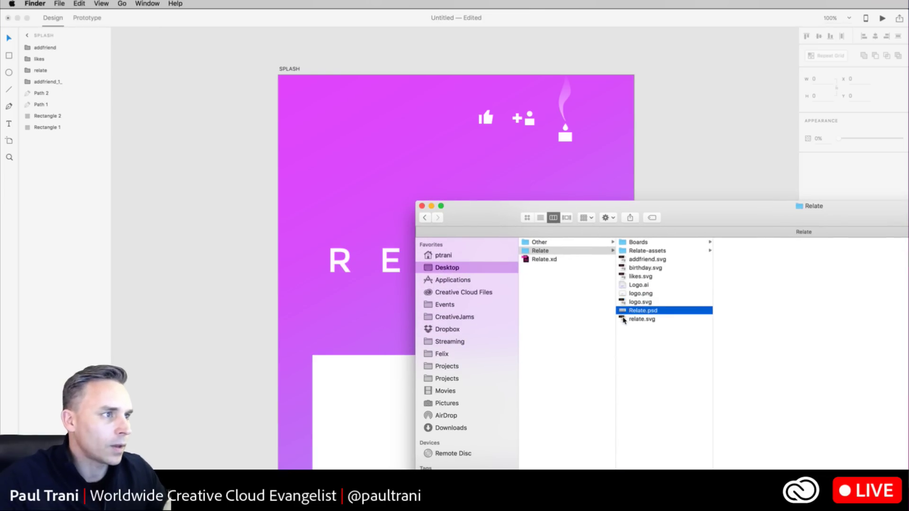
click(623, 295)
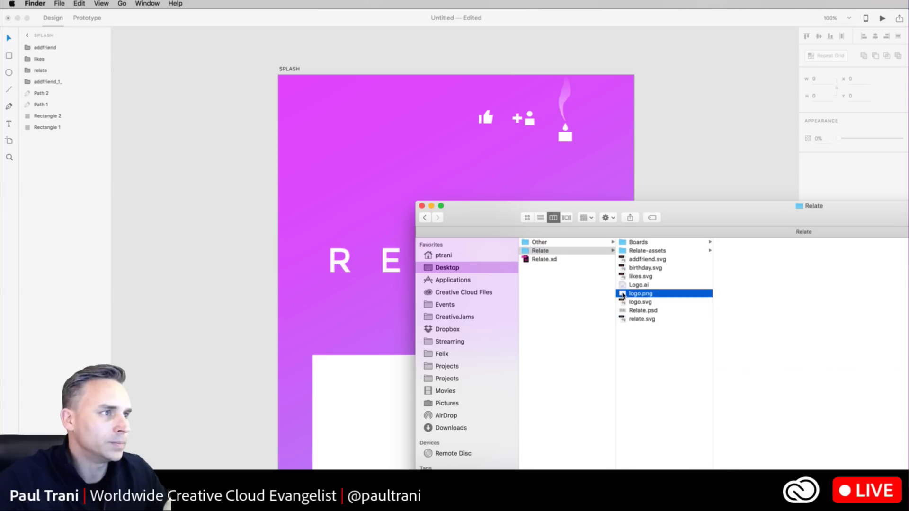
drag(624, 294, 312, 150)
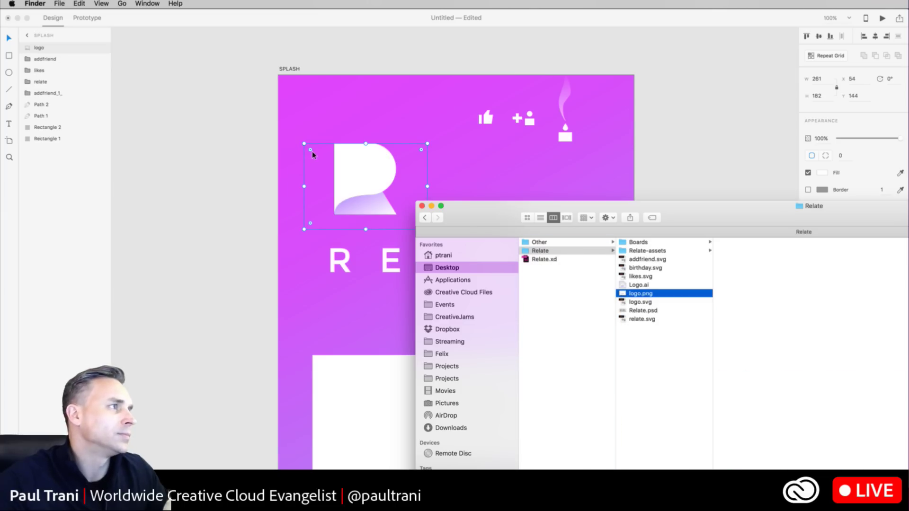
click(362, 176)
drag(365, 176, 412, 186)
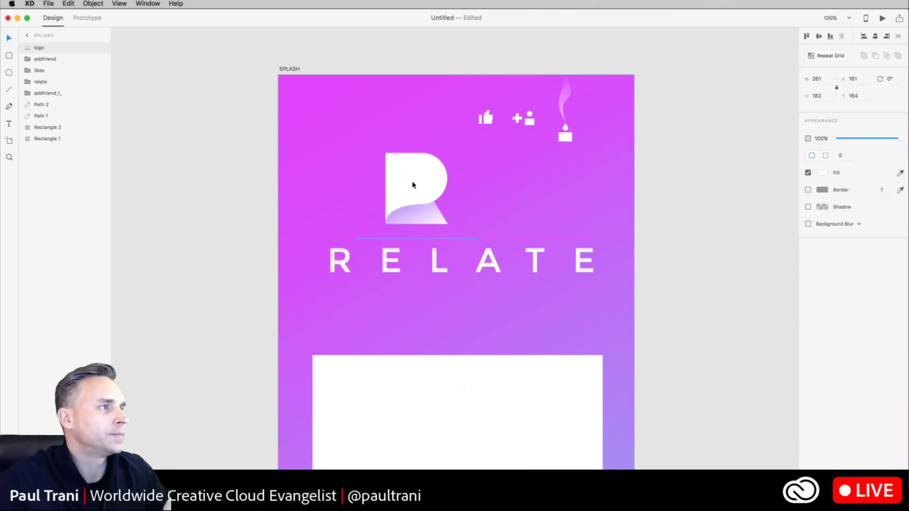
key(Escape)
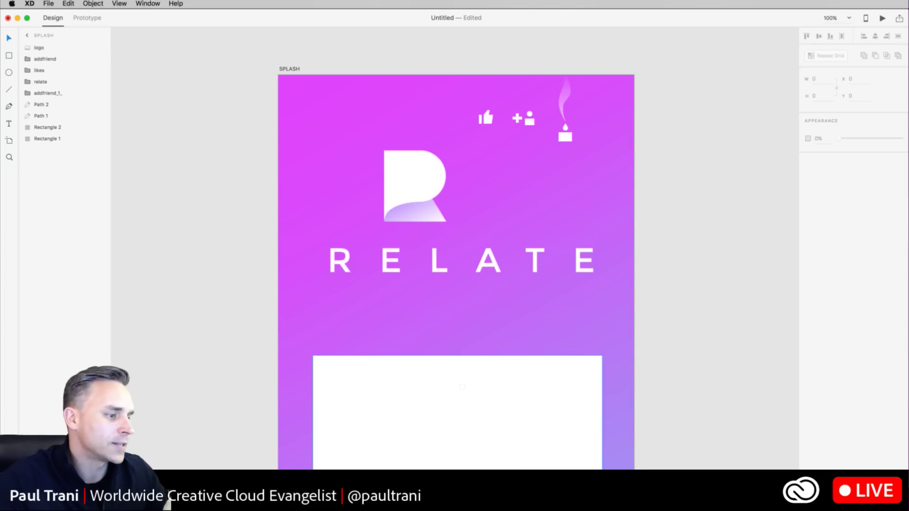
key(super+Tab)
key(super+Tab)
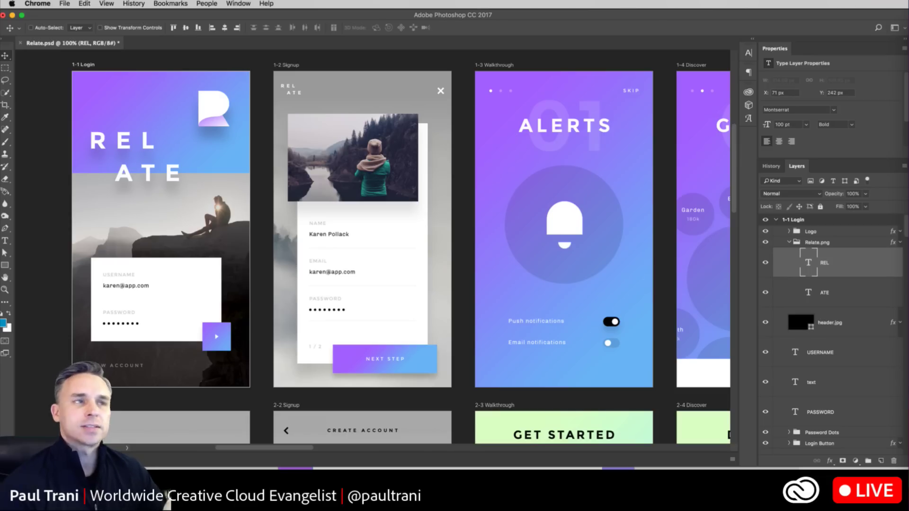
- Collapse the Relate.png layer group and select the loginbkgd.jpg background layer
click(35, 121)
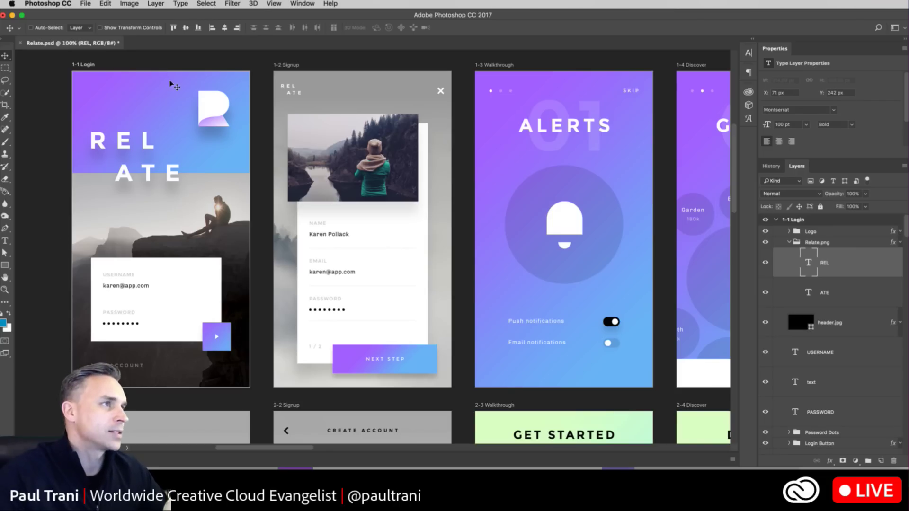
click(788, 241)
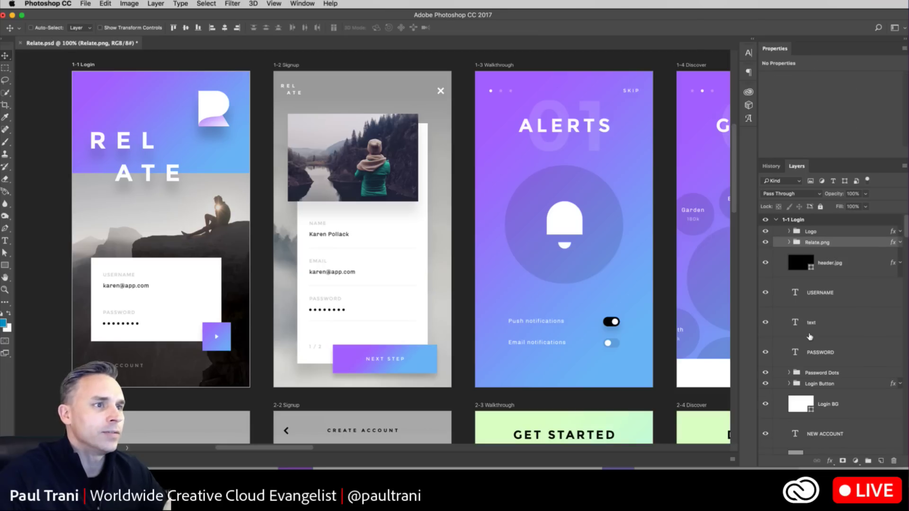
click(809, 356)
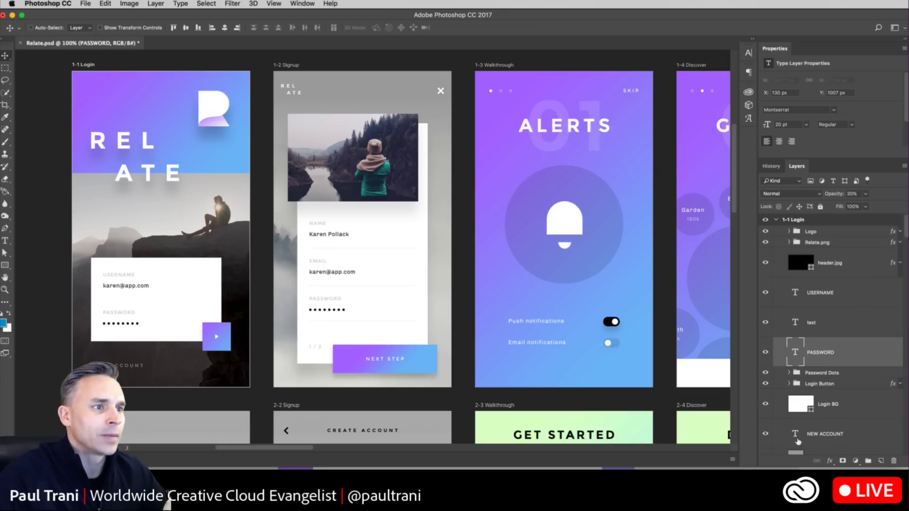
scroll(804, 421, down, 5)
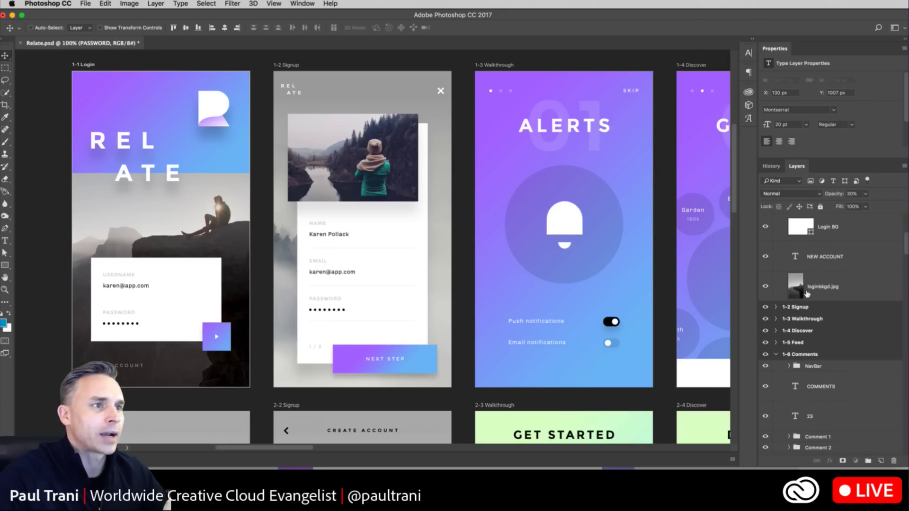
click(809, 290)
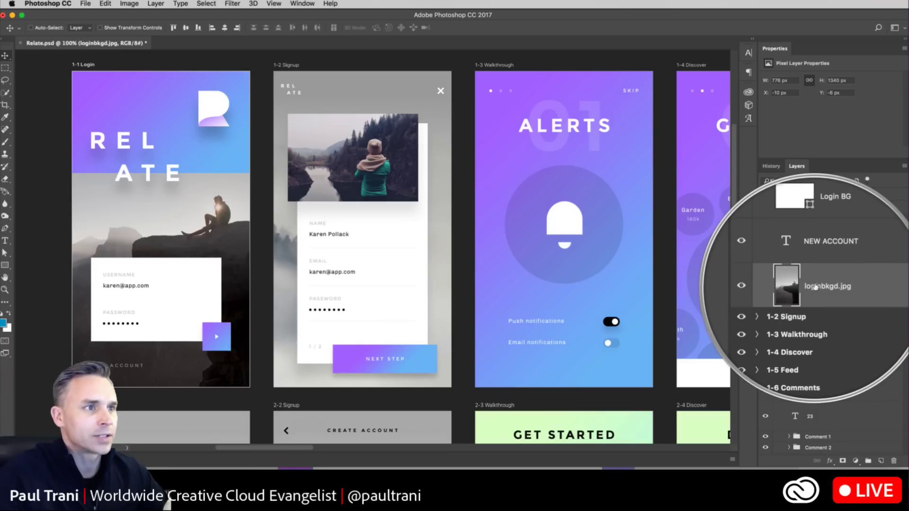
- Rename the background layer loginbkgd.jpg and confirm File > Generate > Image Assets is enabled
double_click(815, 291)
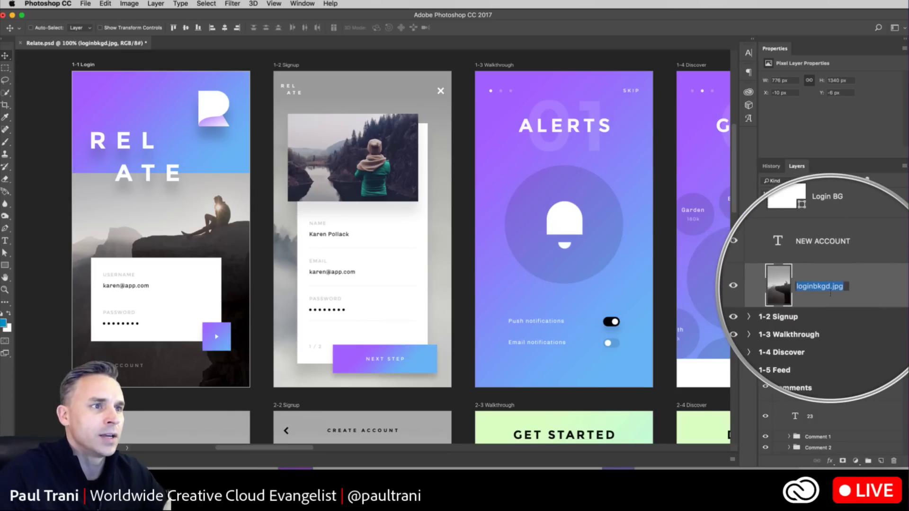
drag(831, 289, 848, 289)
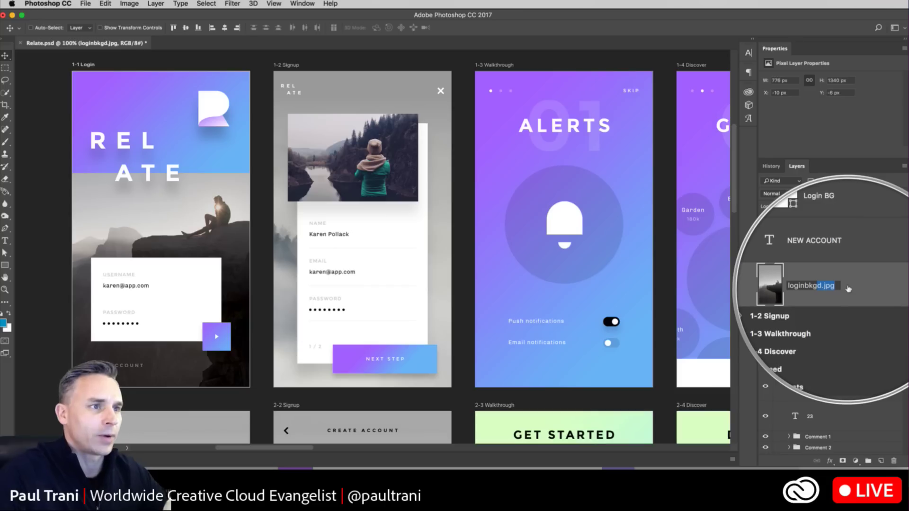
key(BackSpace)
text(jpg)
key(Return)
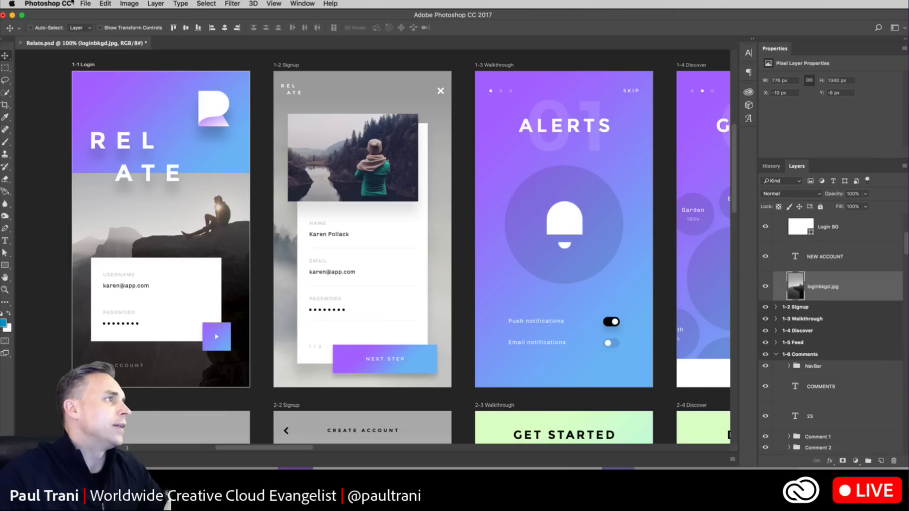
click(85, 3)
mouse_move(103, 145)
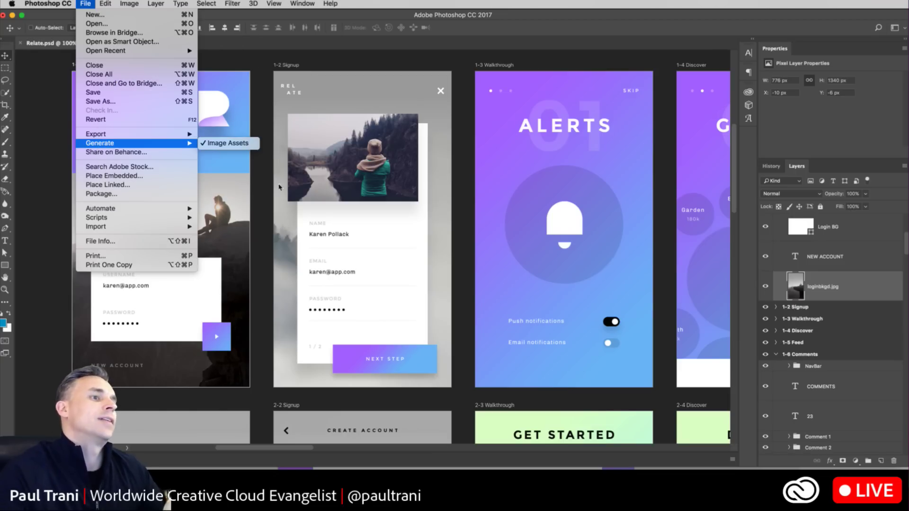
- Delete the old Relate-assets folder in Finder and arrange the Finder and Photoshop windows
click(256, 178)
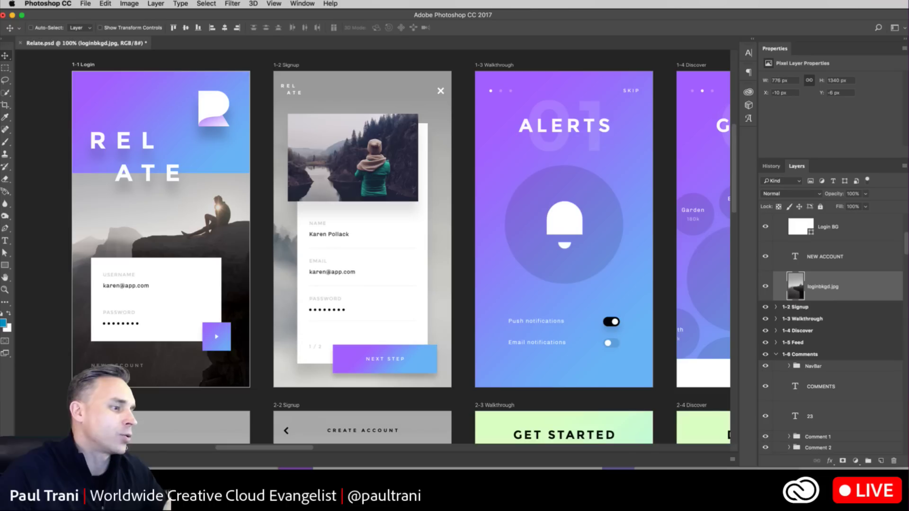
key(super+Tab)
drag(504, 225, 420, 123)
click(561, 149)
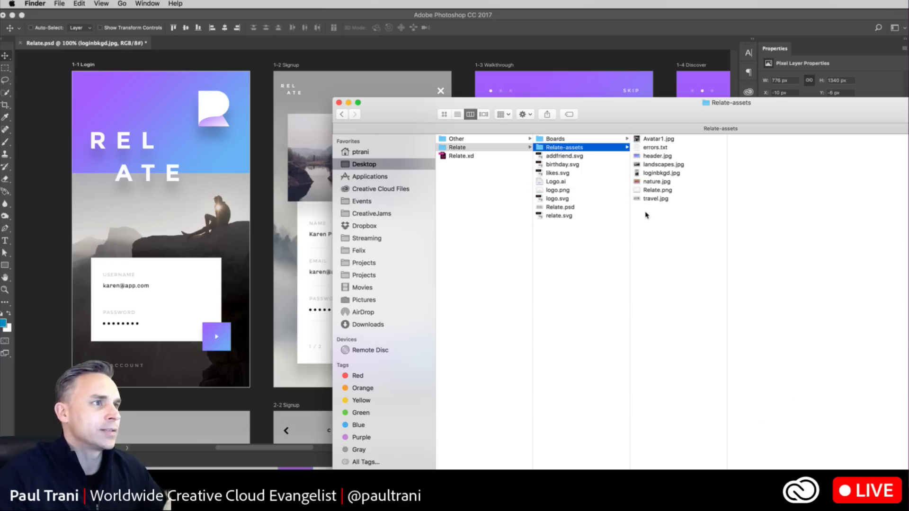
key(super+BackSpace)
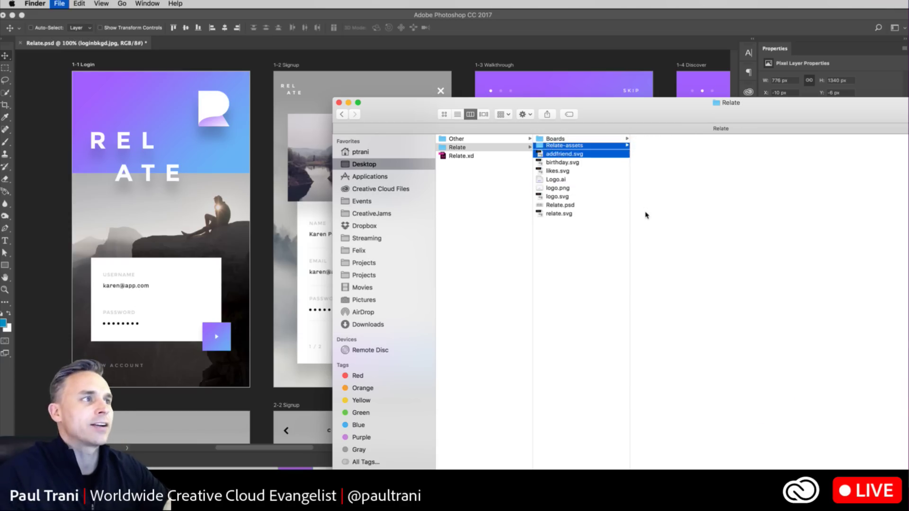
drag(619, 103, 748, 17)
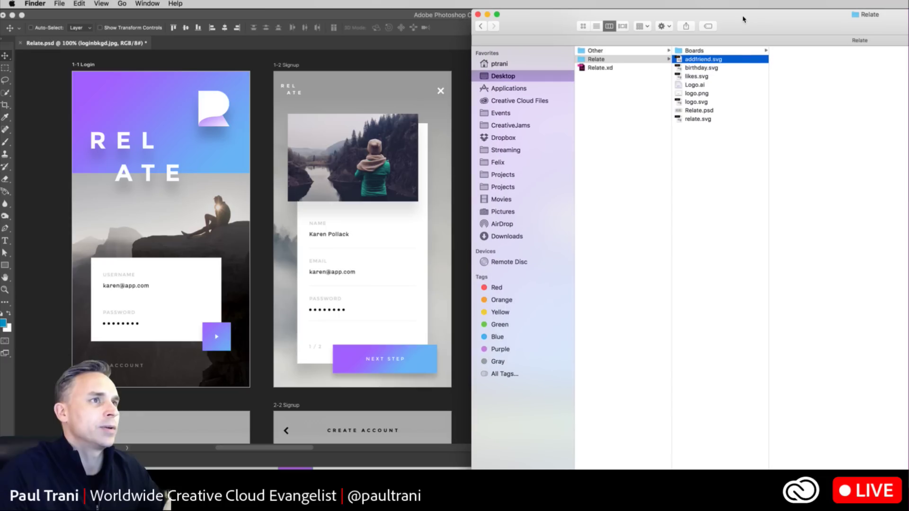
click(463, 28)
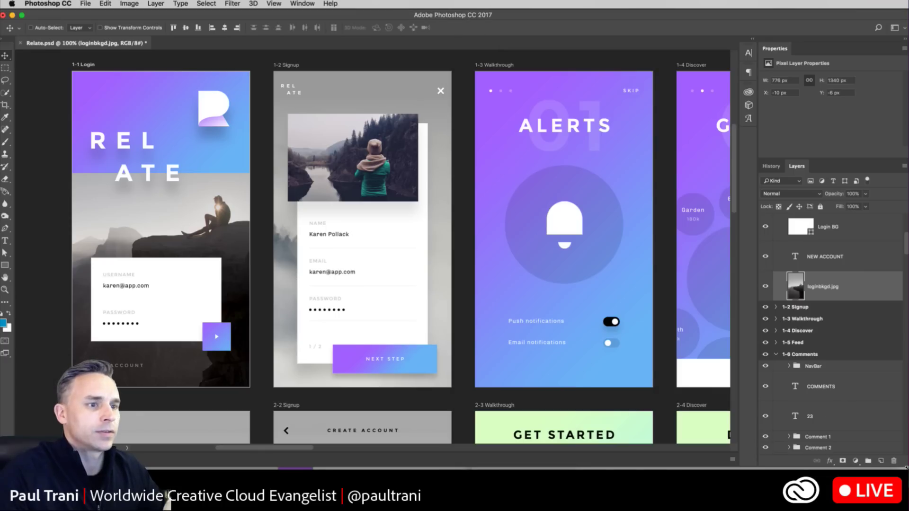
drag(721, 452, 577, 456)
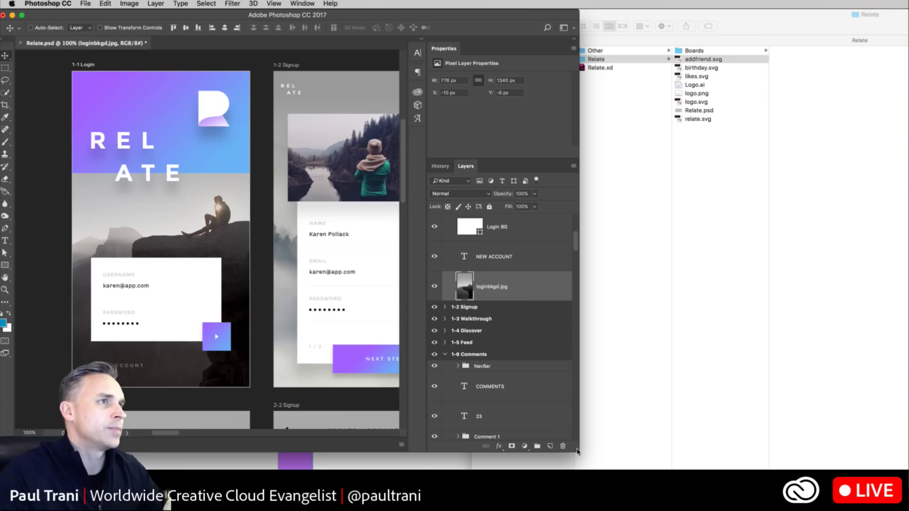
click(728, 57)
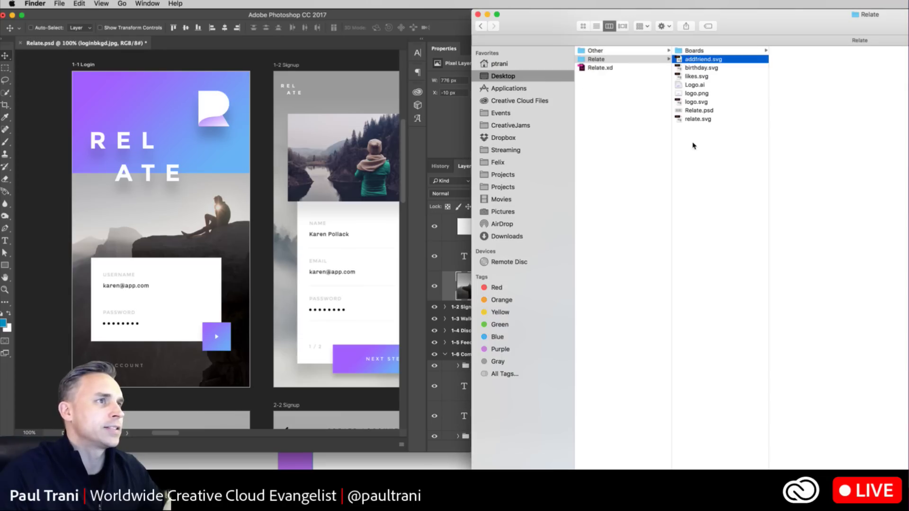
click(716, 201)
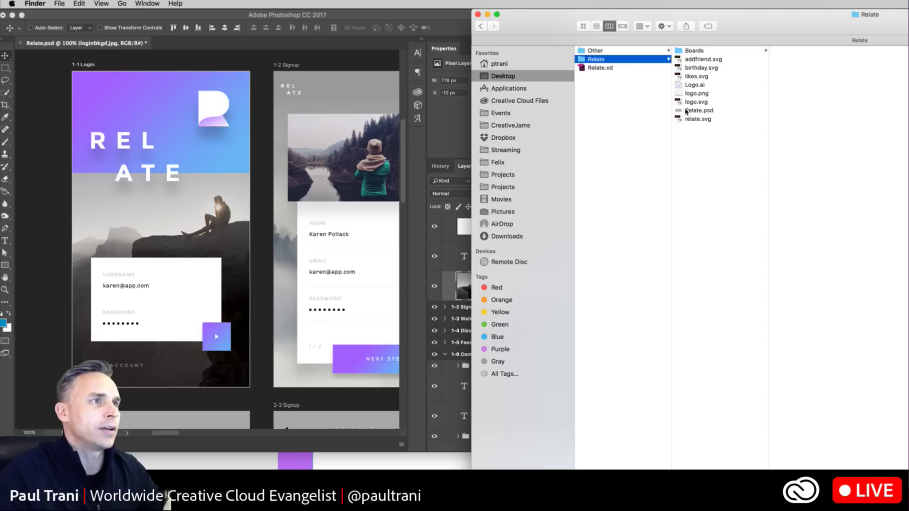
click(686, 113)
drag(760, 23, 729, 23)
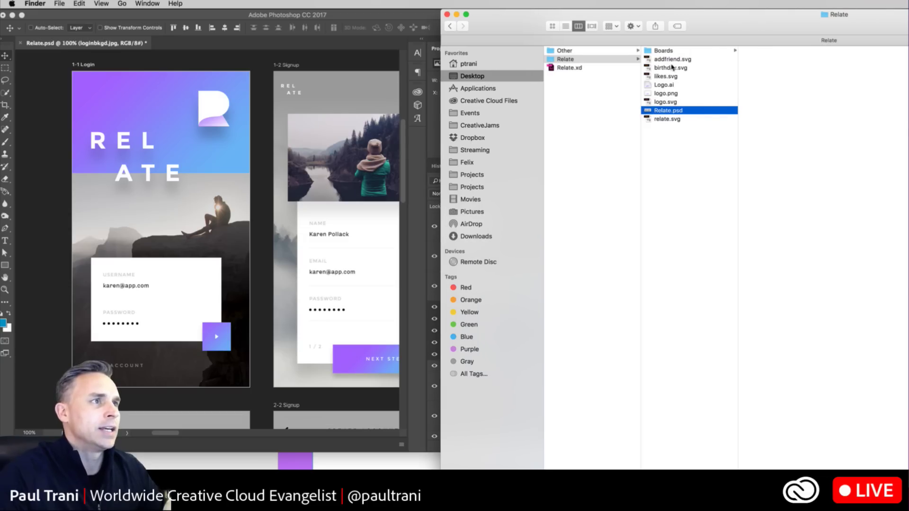
- Toggle File > Generate > Image Assets off and back on to regenerate Relate-assets
click(382, 20)
click(85, 4)
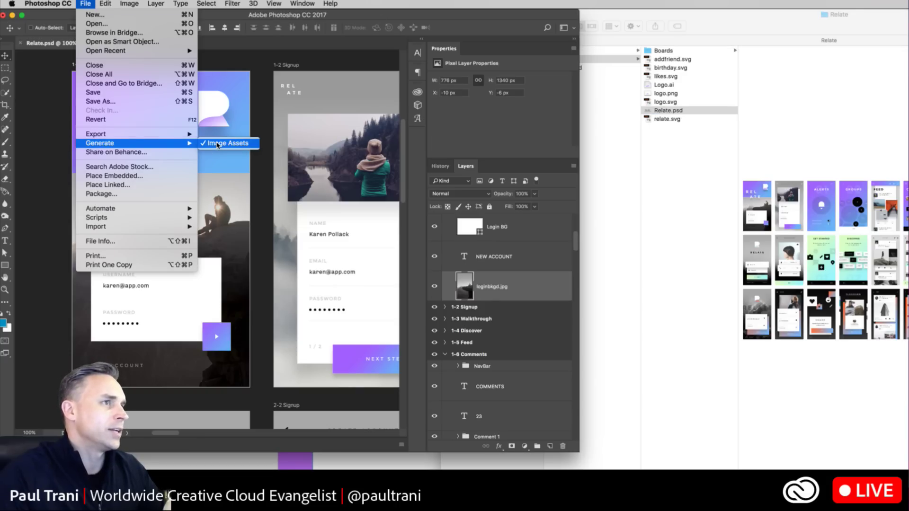
click(217, 144)
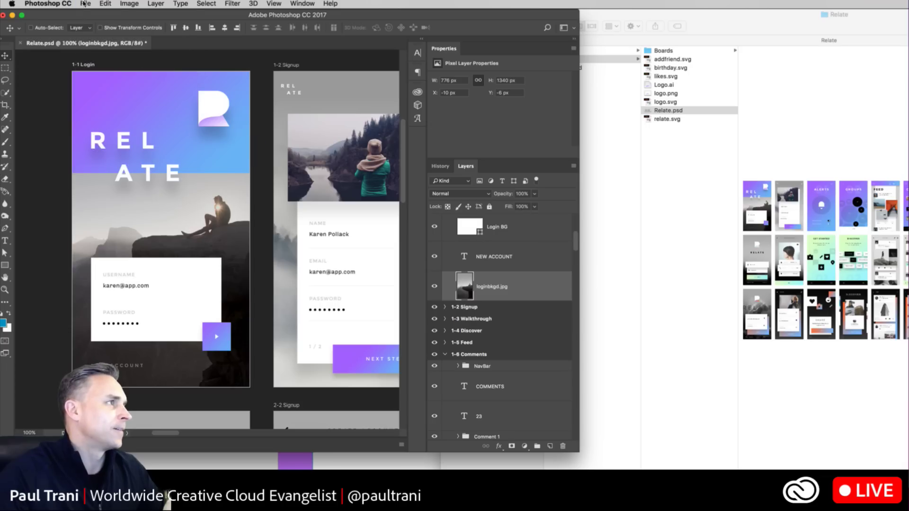
click(85, 4)
mouse_move(181, 147)
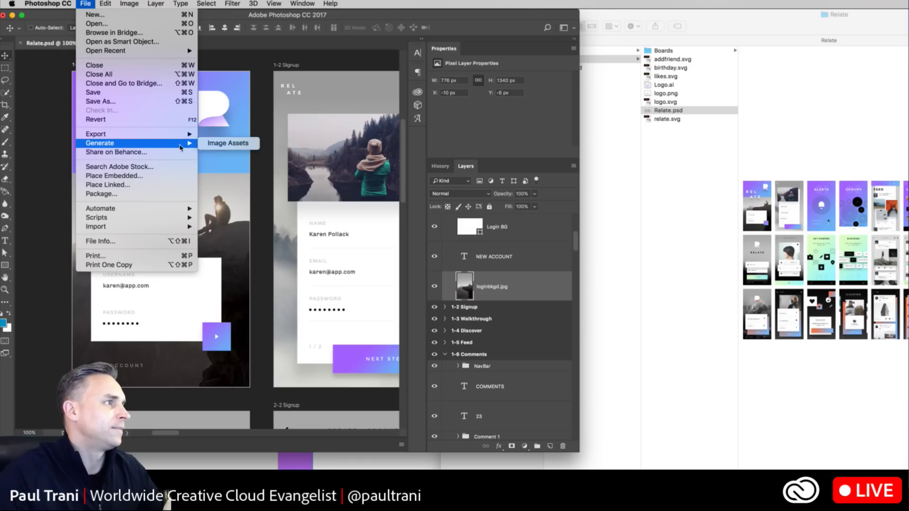
click(208, 143)
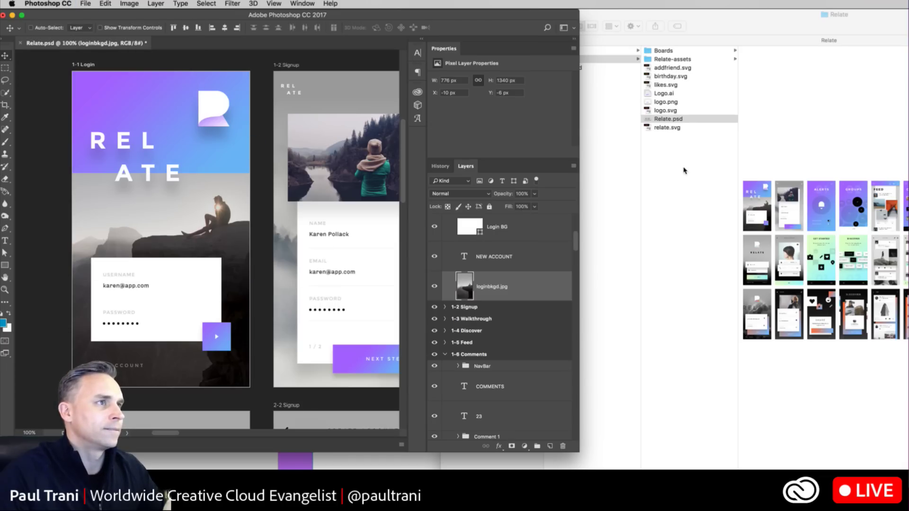
- Open the regenerated Relate-assets folder and preview its files, including errors.txt and header.jpg
click(683, 170)
click(684, 59)
drag(729, 26, 496, 26)
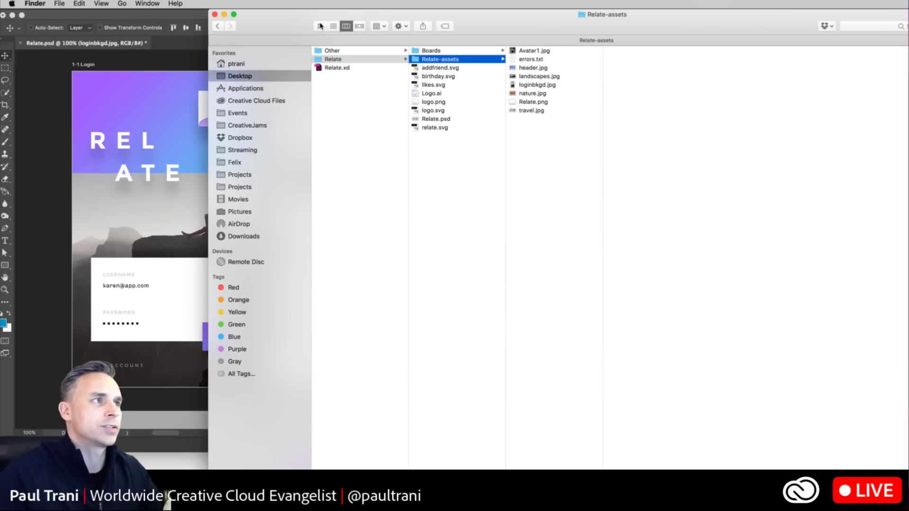
key(Right)
key(Down)
key(Down)
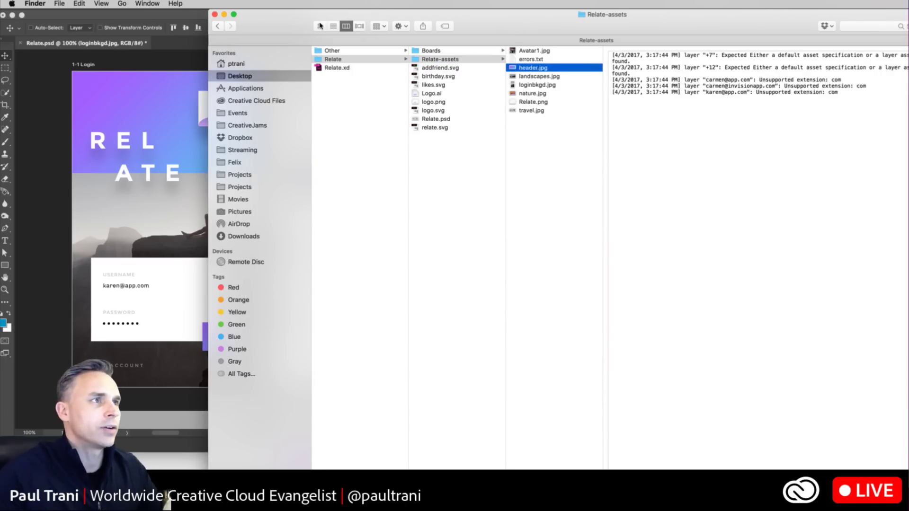
key(Down)
drag(258, 25, 389, 27)
- Duplicate the SPLASH artboard with Cmd+D
click(225, 460)
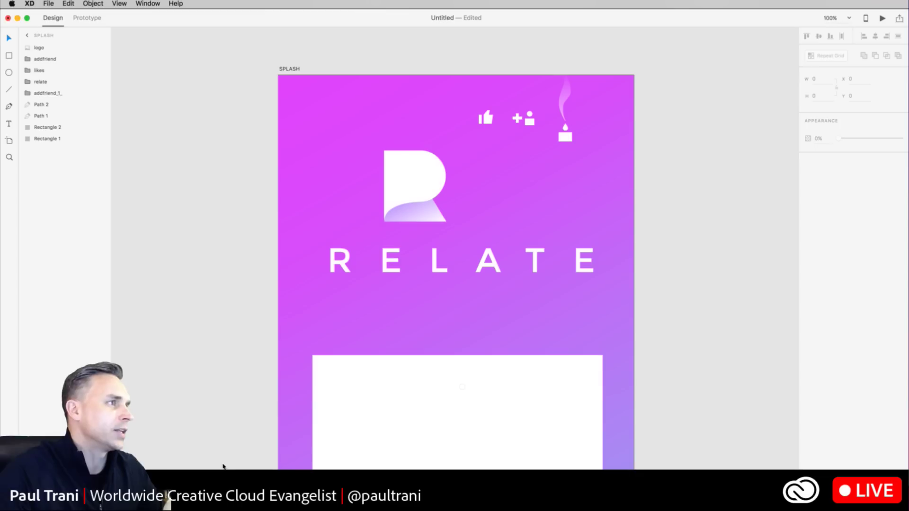
click(210, 186)
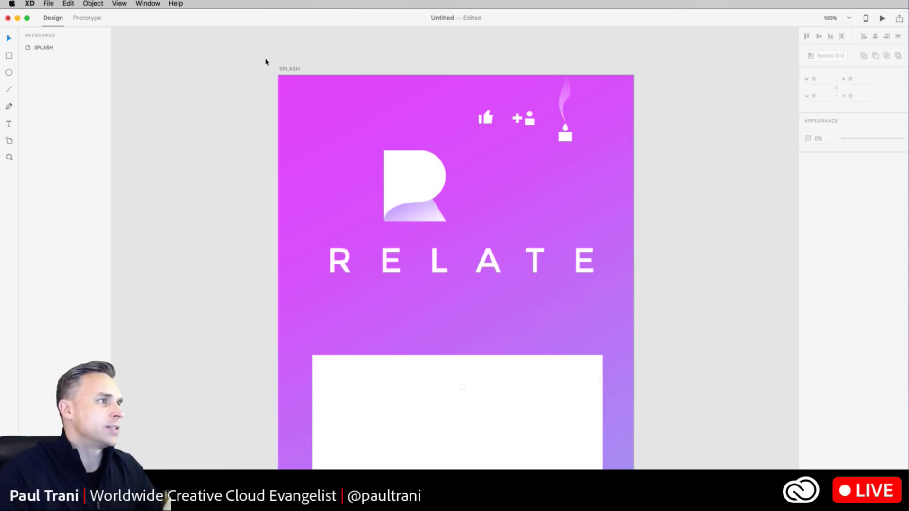
key(super+minus)
scroll(248, 129, down, 3)
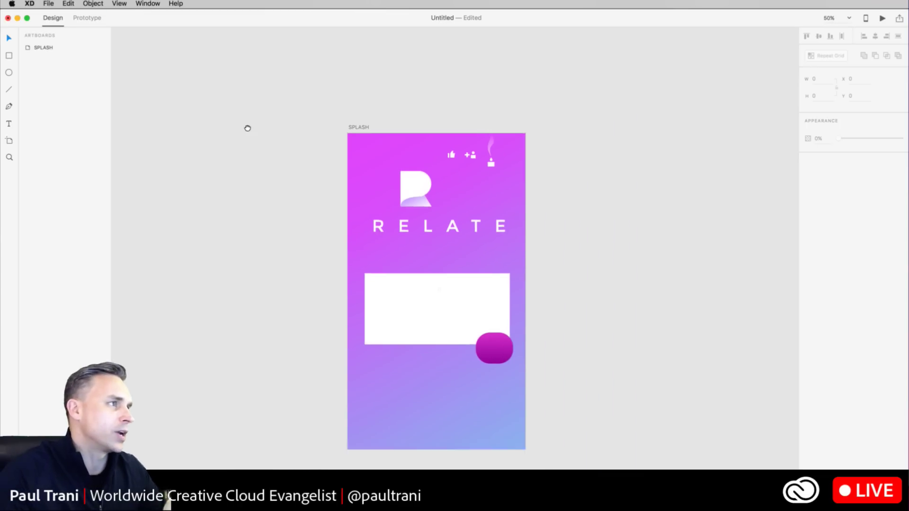
click(346, 89)
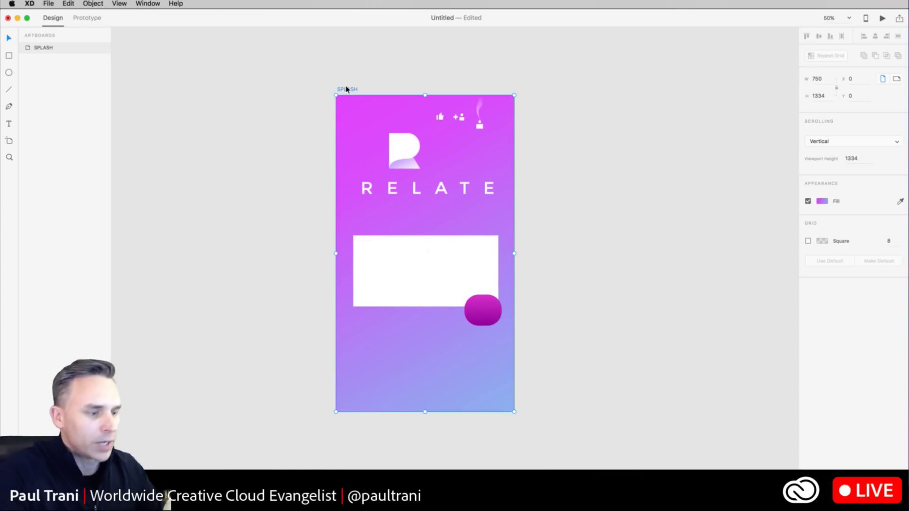
key(super+d)
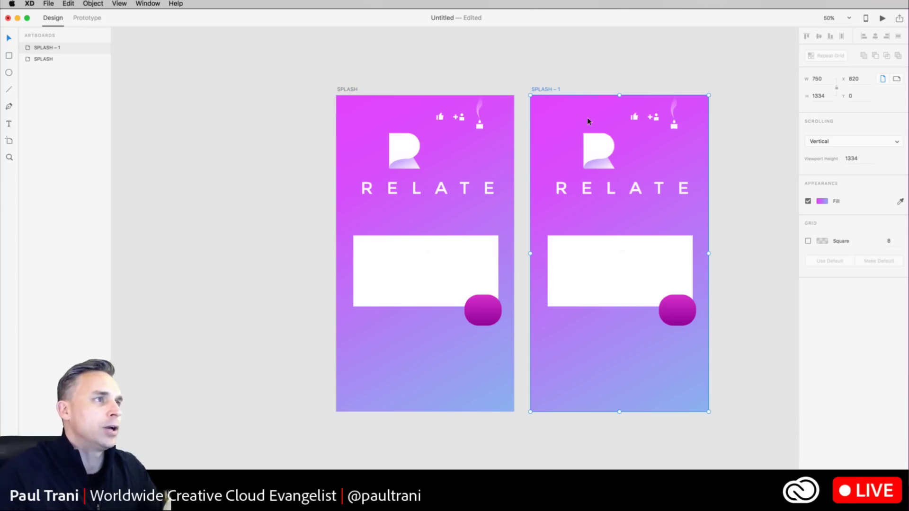
- Delete the R logo, top icons, RELATE title and purple button from the copy
click(587, 148)
key(Delete)
drag(615, 107, 706, 146)
key(Delete)
click(582, 189)
key(Delete)
drag(602, 205, 652, 302)
click(668, 305)
key(Delete)
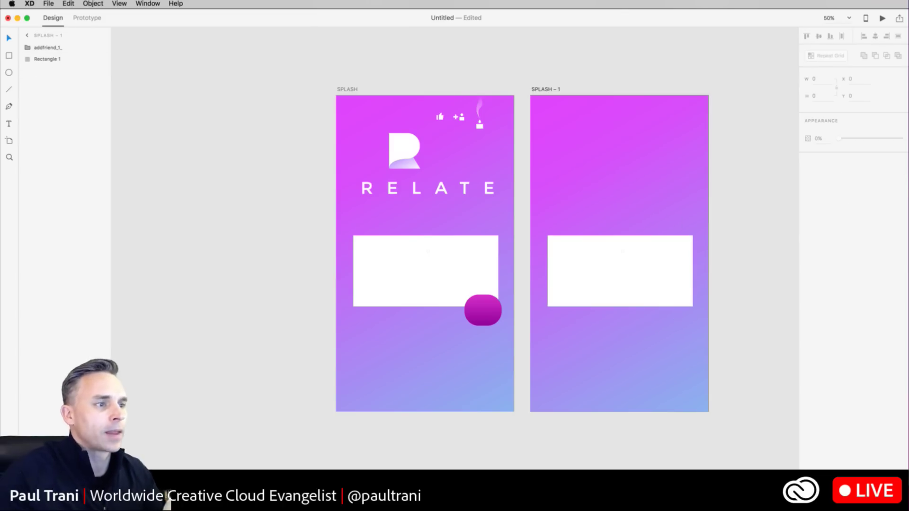
- Place loginbkgd.jpg on the copy, size it to fill, and send it behind the white box
key(super+Tab)
drag(629, 34, 686, 289)
drag(701, 339, 549, 116)
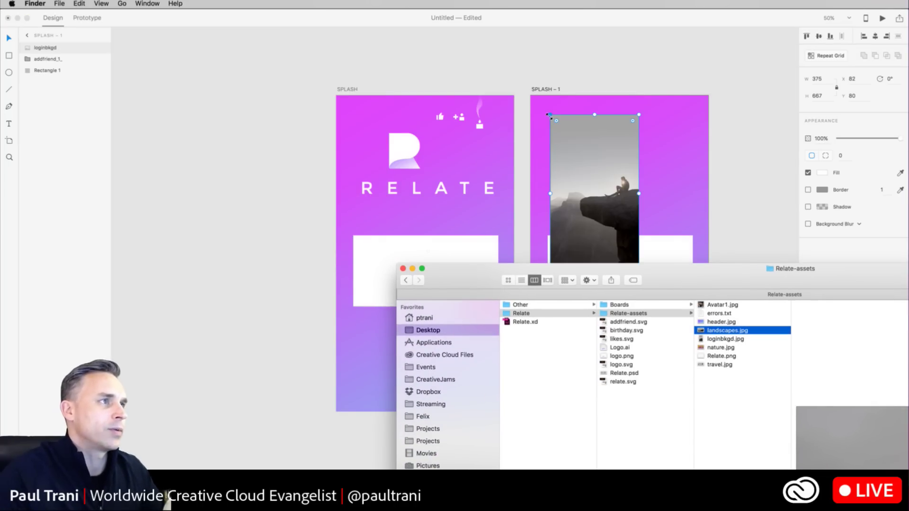
click(554, 141)
drag(578, 185, 561, 166)
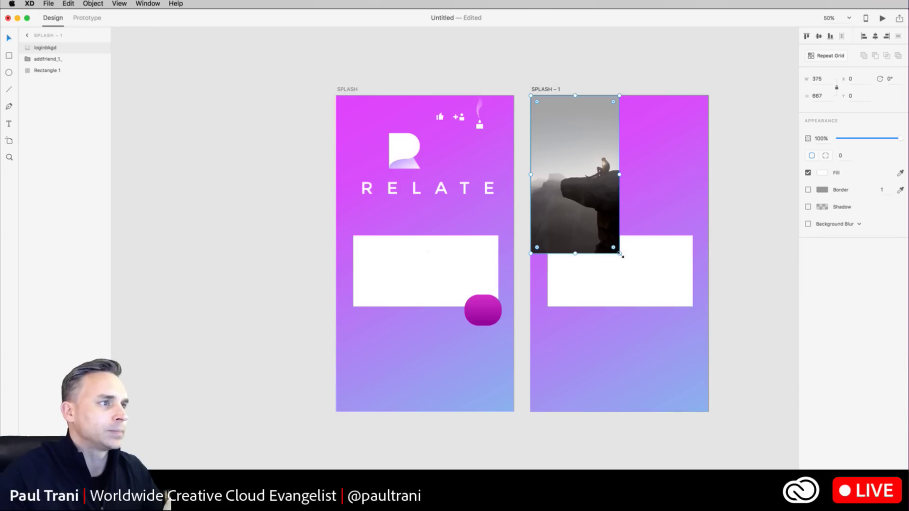
drag(636, 280, 719, 416)
right_click(572, 152)
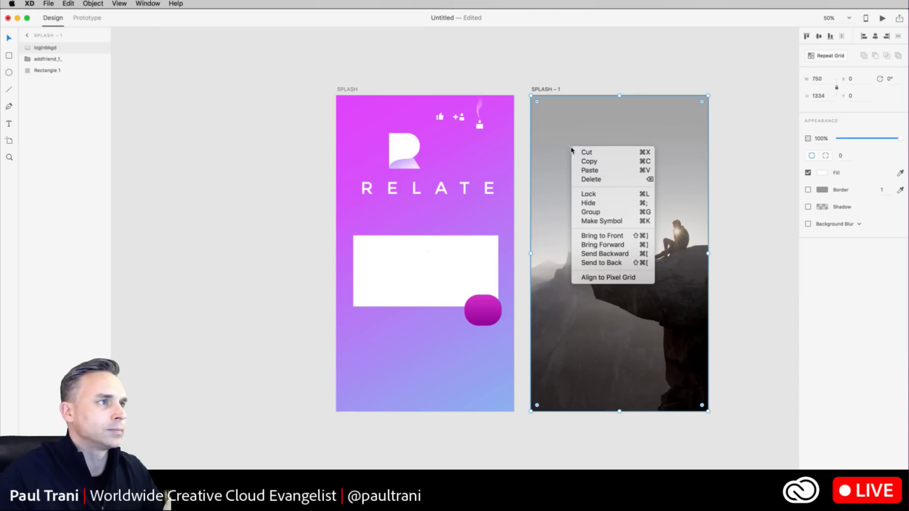
click(591, 264)
key(super+Tab)
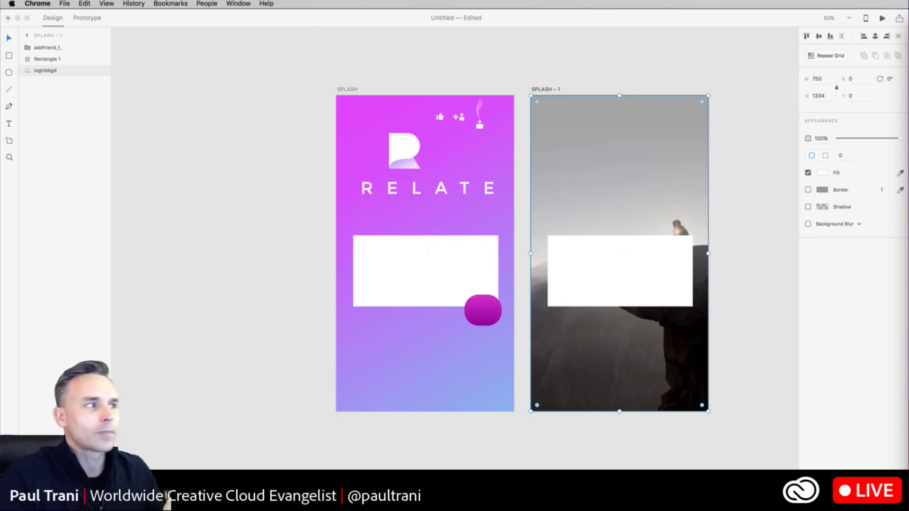
click(281, 233)
key(super+1)
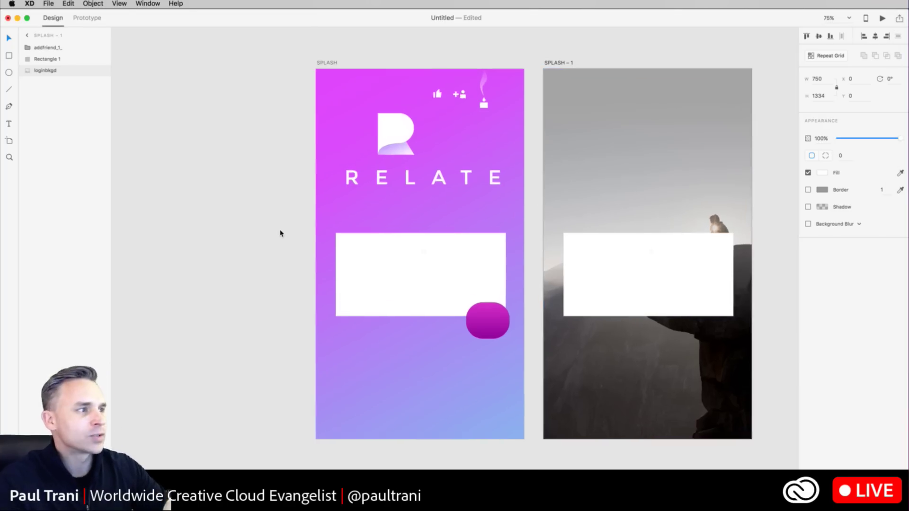
- Square off the purple button's corners and narrow the white box slightly
click(481, 368)
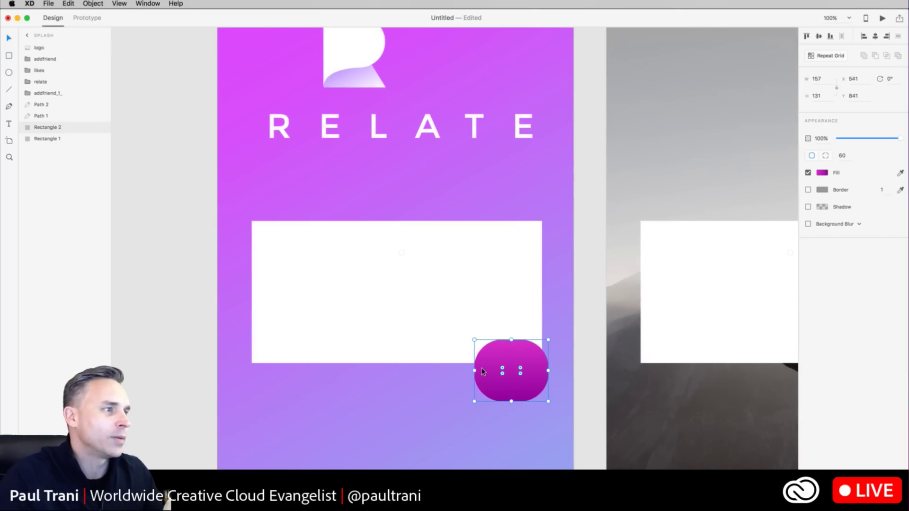
drag(502, 370, 412, 315)
click(378, 320)
drag(542, 292, 528, 292)
click(405, 402)
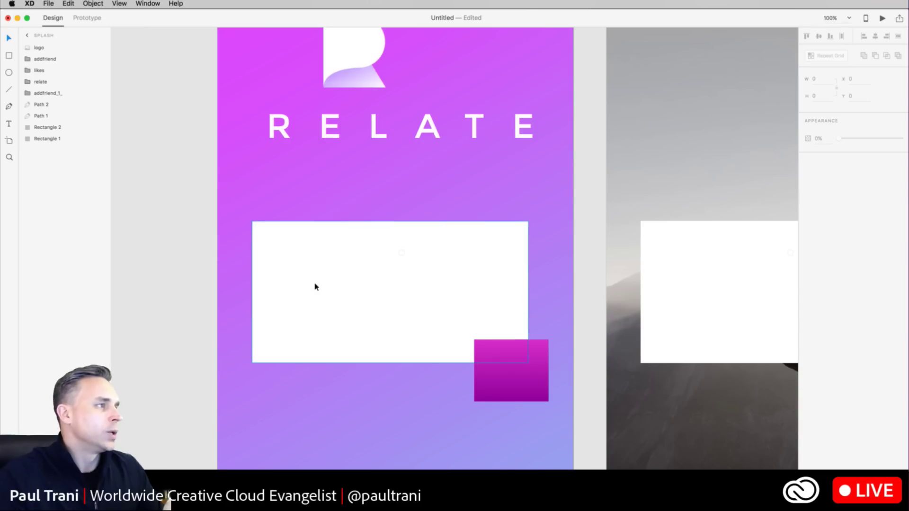
- Create a text object on SPLASH, typing GO and then clearing it
click(10, 124)
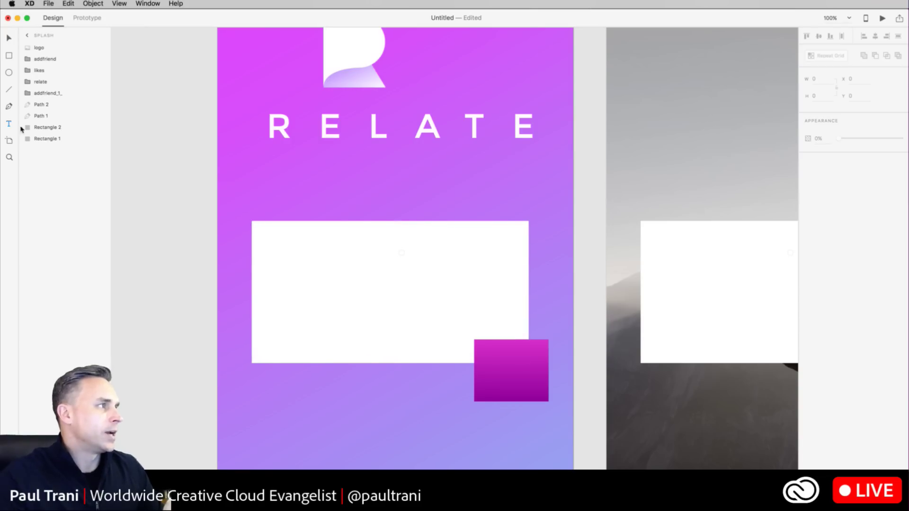
click(239, 192)
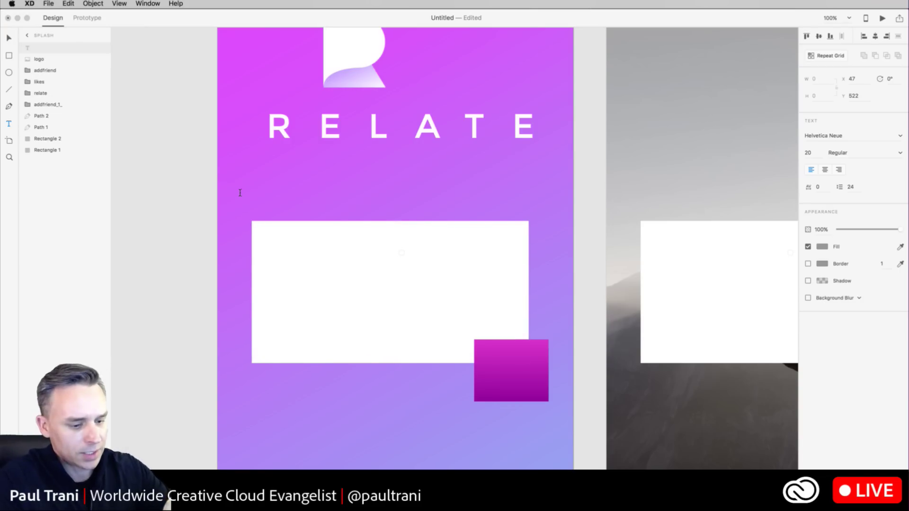
text(GO)
key(super+a)
key(BackSpace)
click(8, 46)
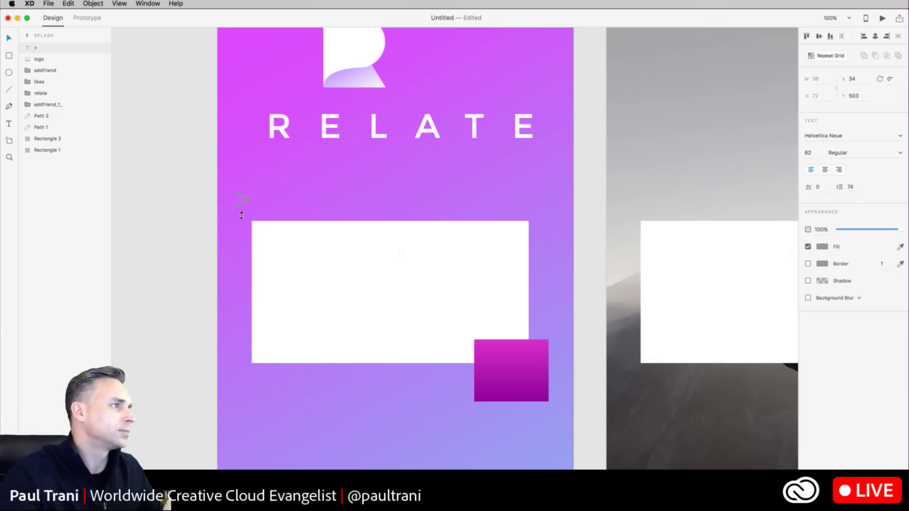
- Move the enlarged > arrow onto the button, make it white, and narrow the magenta square
drag(241, 226, 508, 374)
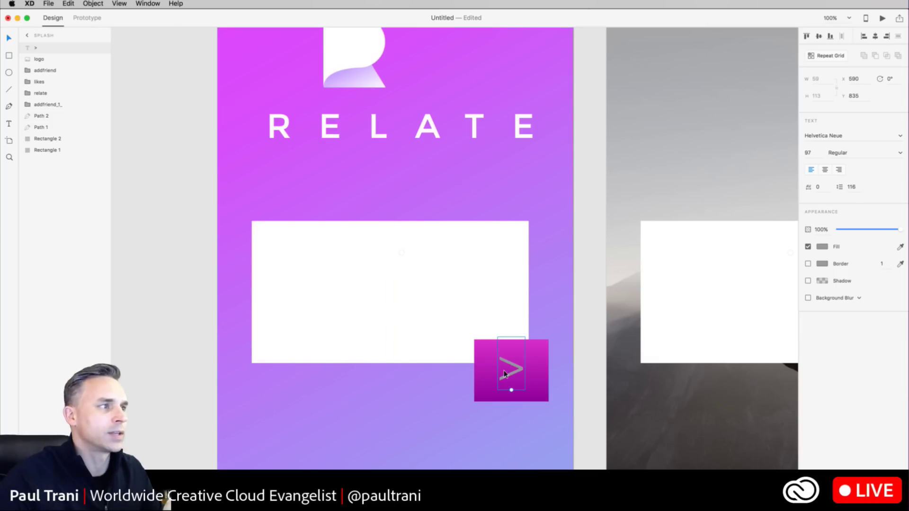
click(822, 247)
drag(750, 220, 699, 181)
click(433, 181)
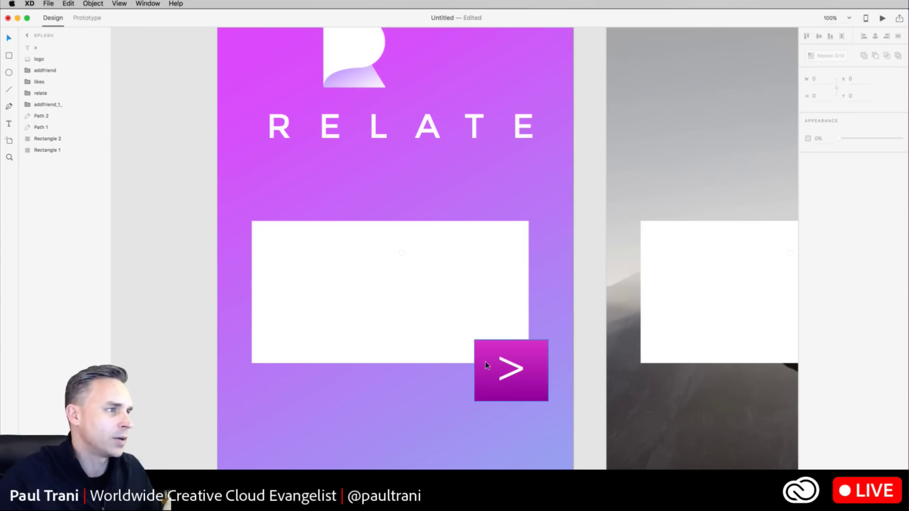
click(485, 362)
drag(474, 370, 516, 361)
click(87, 165)
- Draw a horizontal line across the white box and nudge it down slightly
click(8, 90)
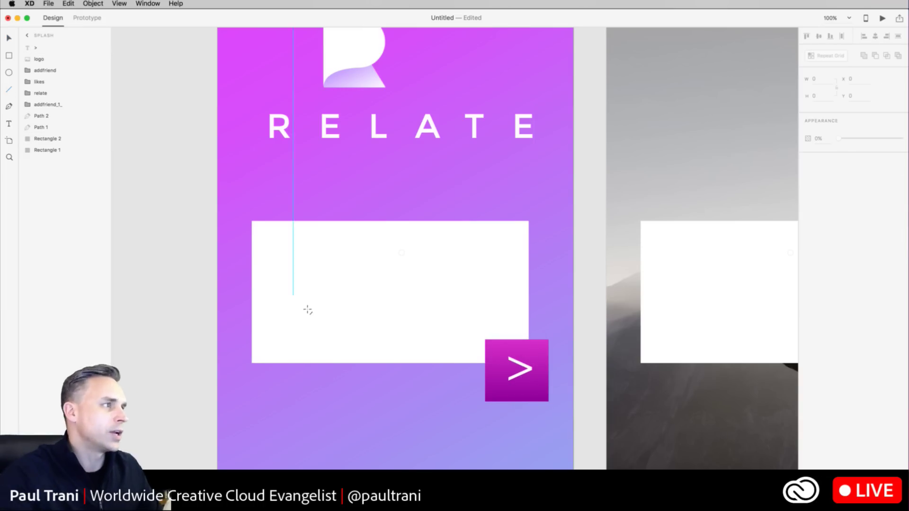
mouse_move(277, 285)
mouse_down()
mouse_move(443, 284)
mouse_move(497, 299)
mouse_up()
click(6, 37)
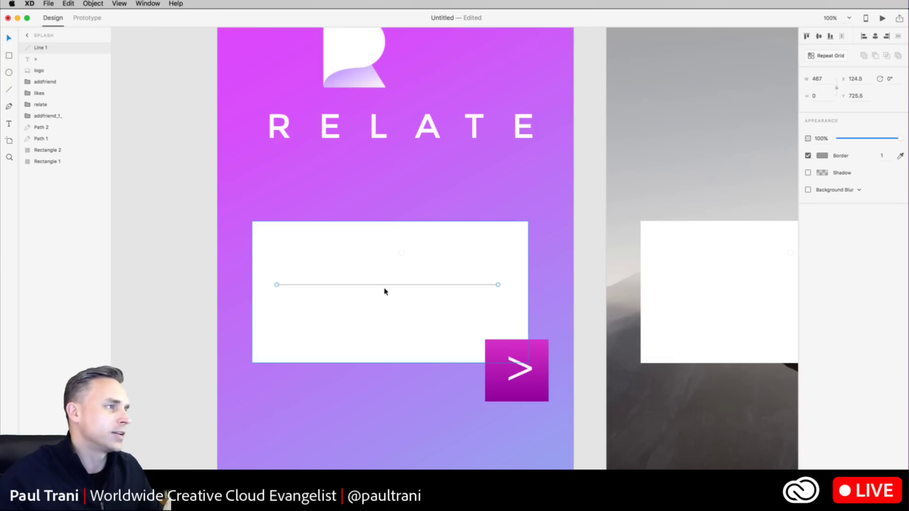
drag(386, 284, 383, 286)
key(Down)
key(Down)
key(Down)
key(Down)
key(Down)
key(Down)
key(Down)
key(Down)
key(Down)
key(Down)
key(Down)
key(Down)
key(Down)
key(Down)
key(Down)
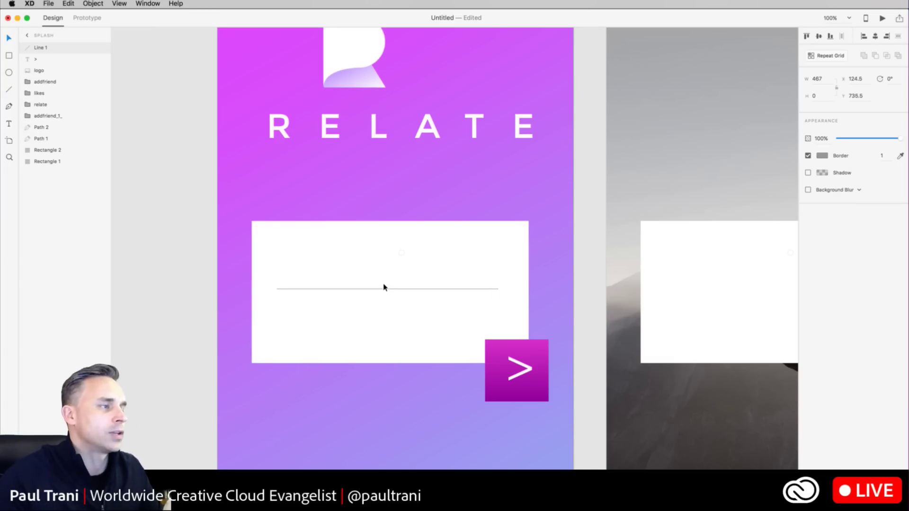
- Center the R logo horizontally on the artboard above RELATE
click(149, 155)
scroll(260, 156, up, 3)
scroll(260, 157, right, 2)
click(324, 92)
drag(323, 92, 352, 99)
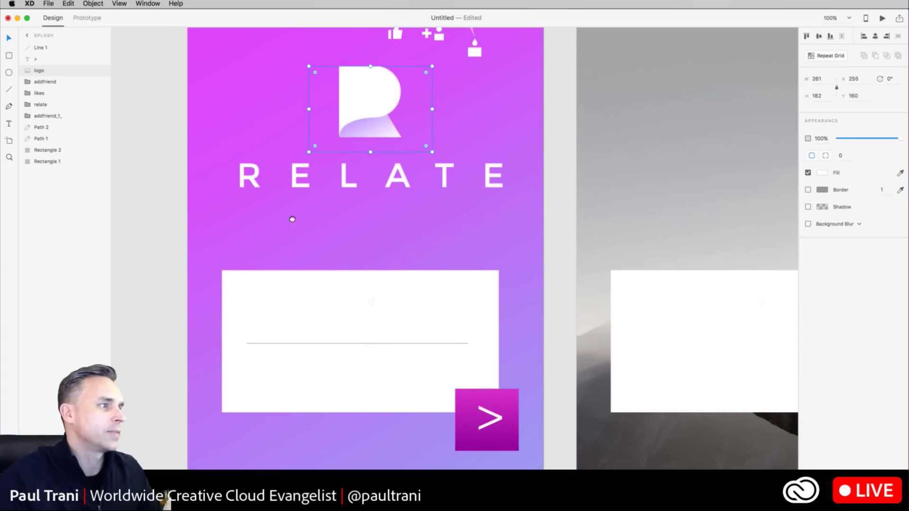
- Rename the SPLASH - 1 artboard to LIST
scroll(275, 197, down, 5)
scroll(275, 197, right, 5)
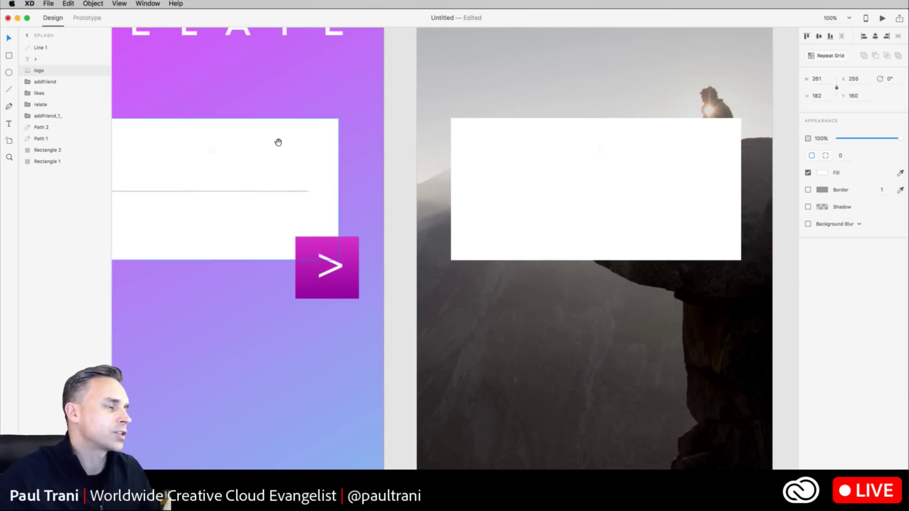
scroll(275, 197, up, 10)
scroll(275, 197, left, 5)
scroll(179, 84, right, 10)
scroll(180, 84, down, 5)
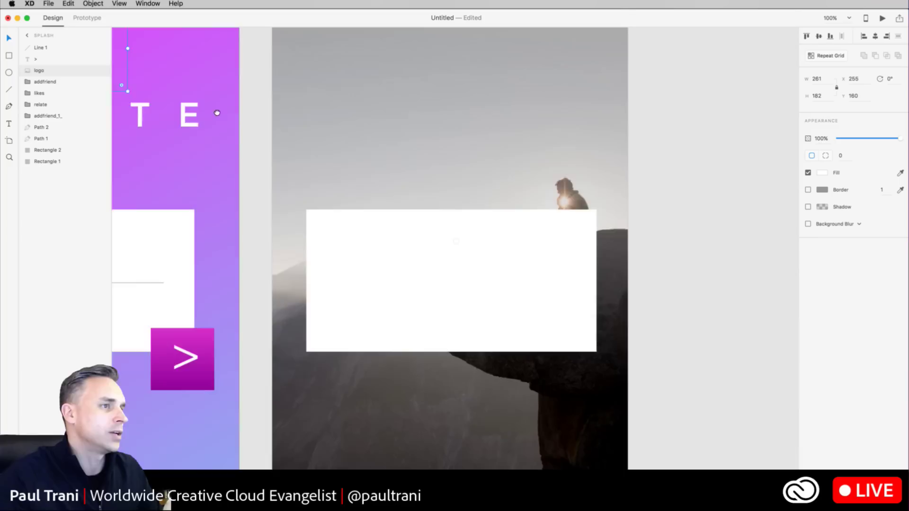
scroll(237, 62, up, 5)
double_click(294, 88)
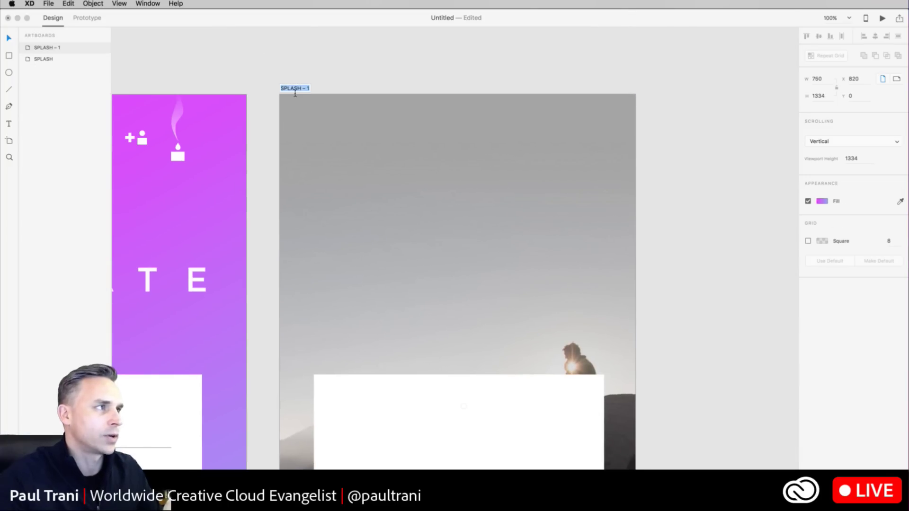
text(LIST)
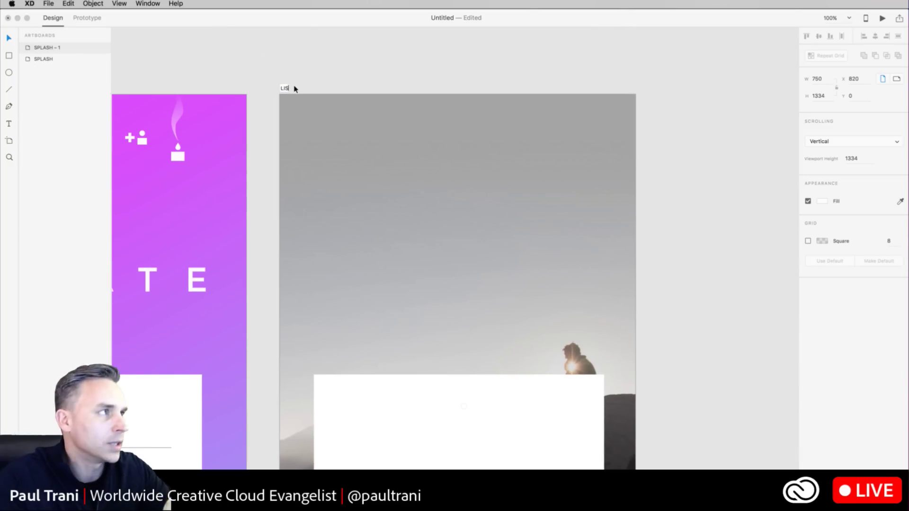
key(Return)
- Reposition the white box on LIST and delete its add-friend icon
scroll(416, 211, down, 6)
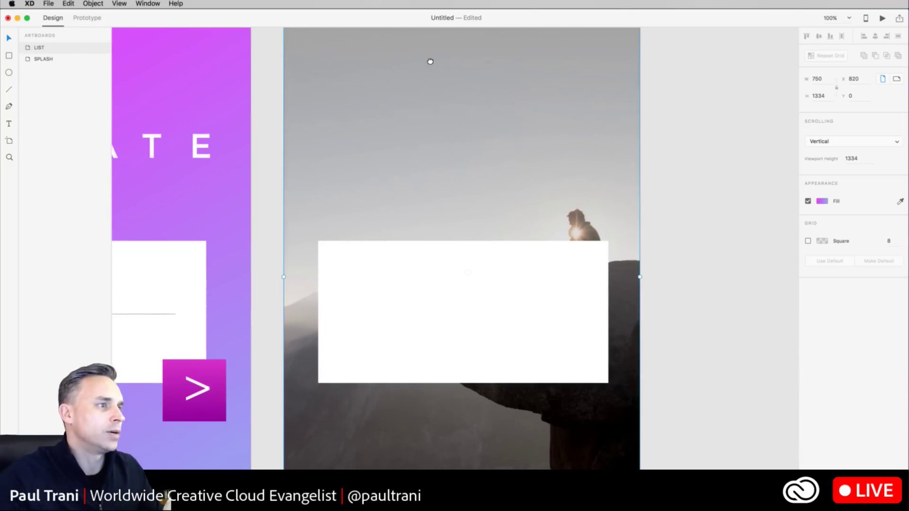
scroll(428, 61, left, 1)
click(435, 108)
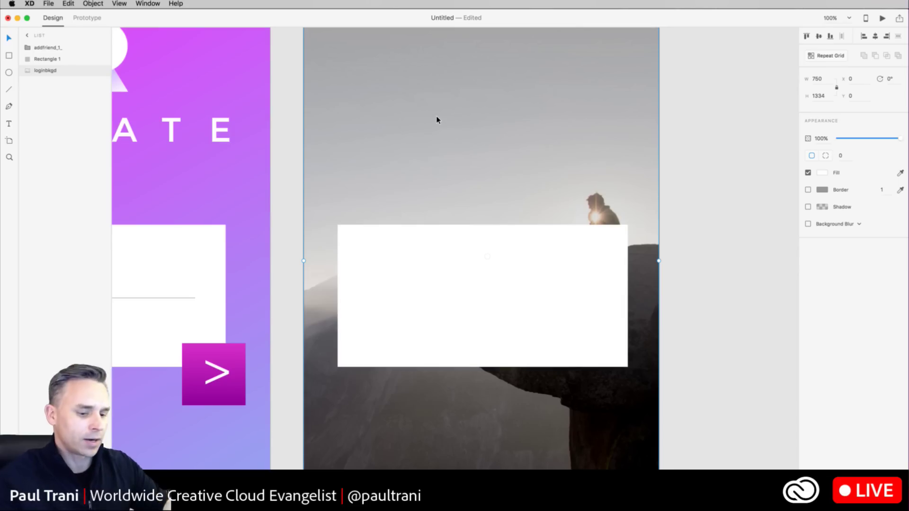
key(super+minus)
scroll(482, 127, up, 5)
scroll(482, 128, left, 2)
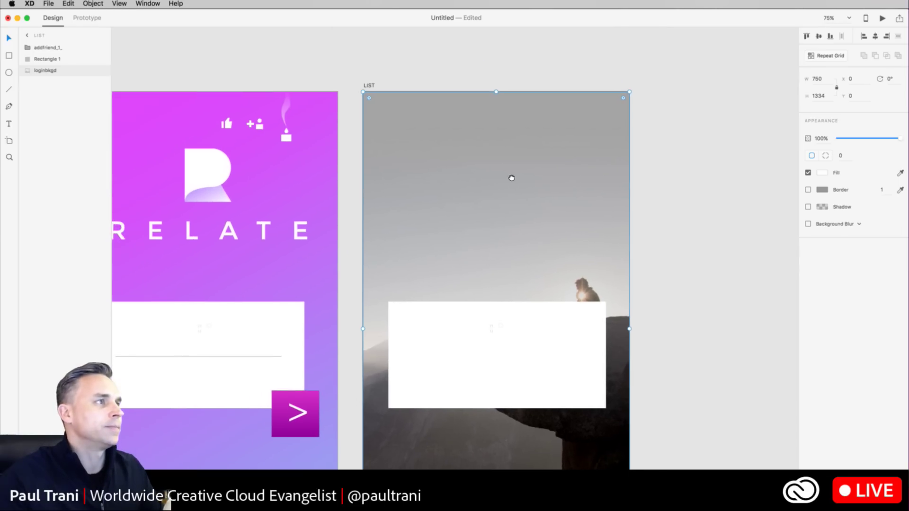
click(478, 308)
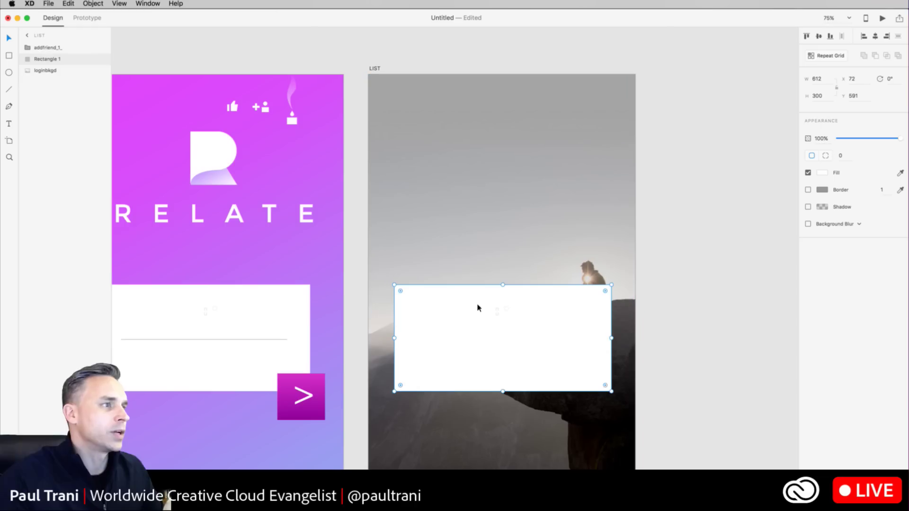
drag(487, 337, 497, 275)
click(496, 312)
key(Delete)
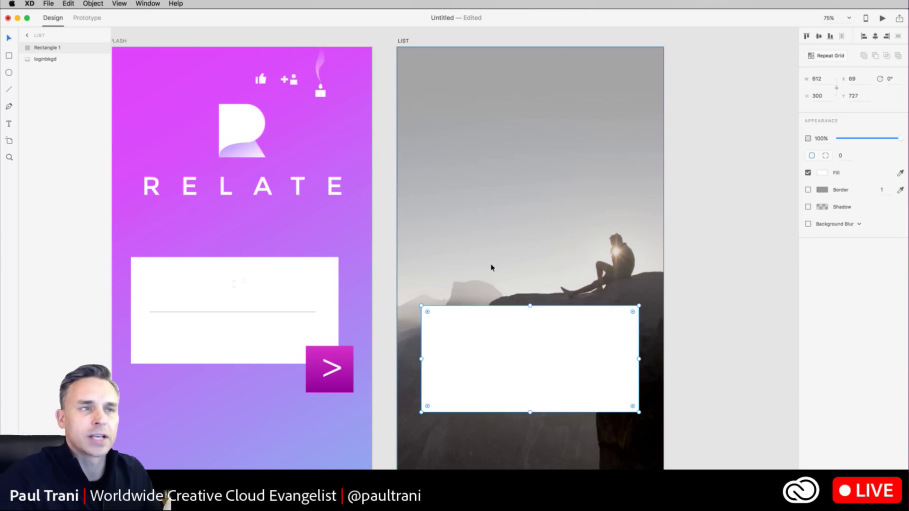
click(379, 155)
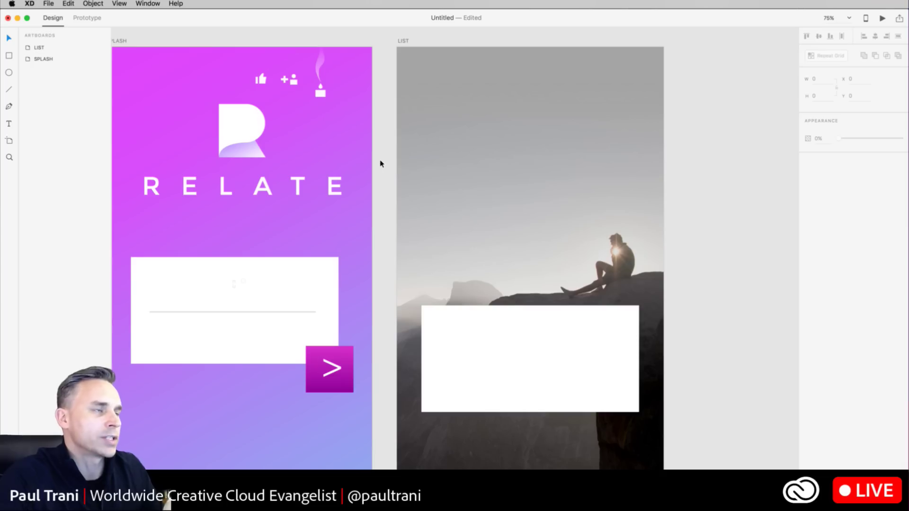
- Open File > Export and try the iOS target at 2x design resolution
click(51, 4)
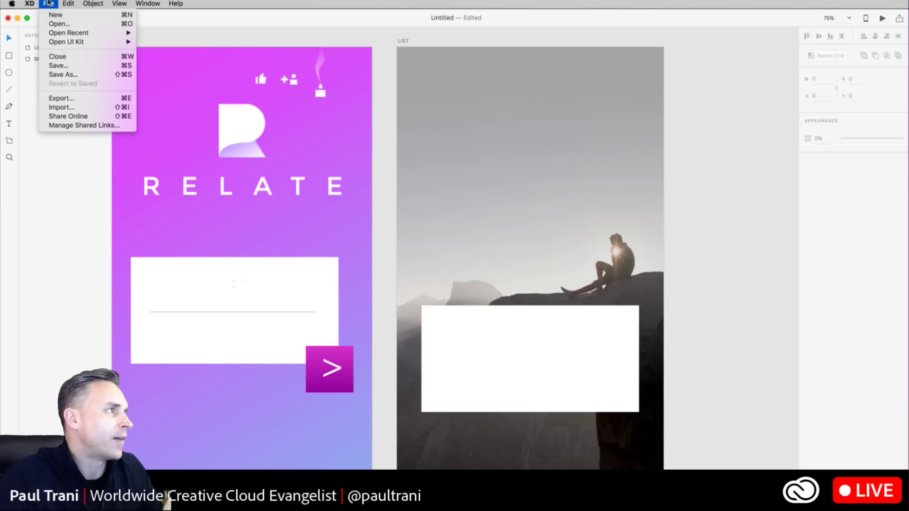
click(52, 99)
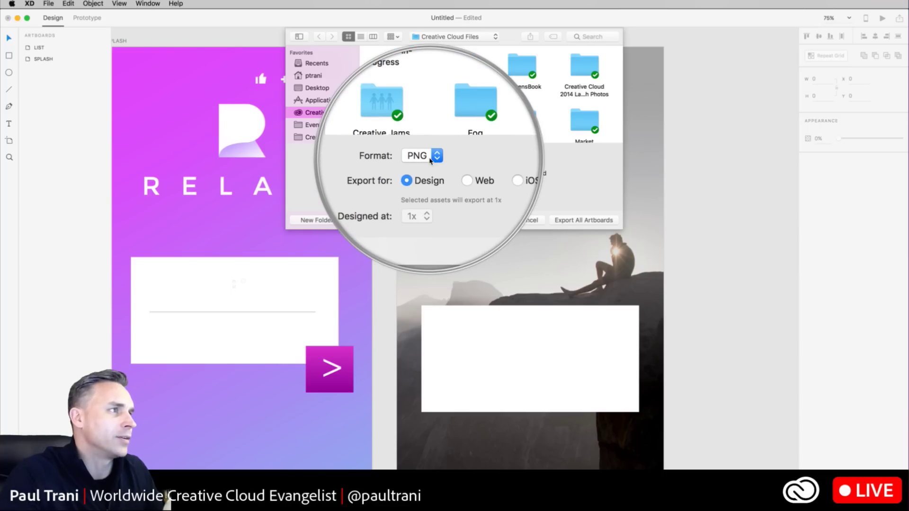
click(487, 173)
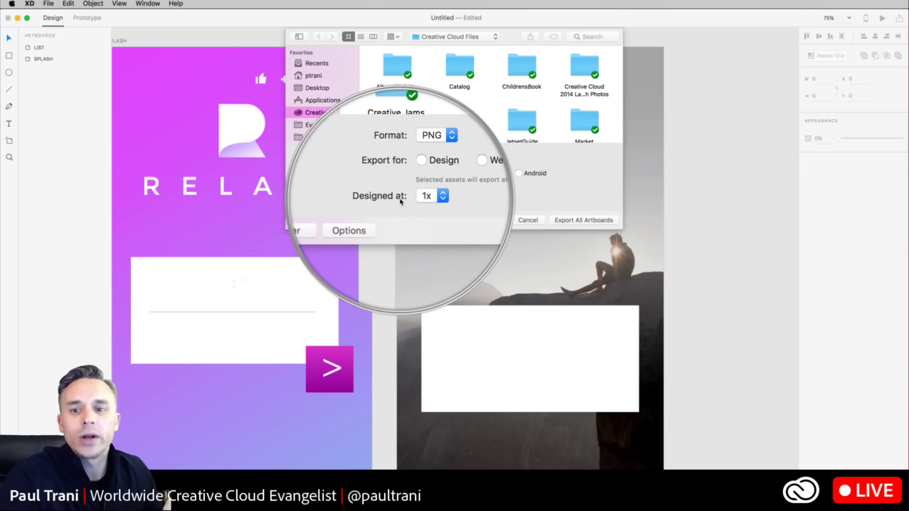
click(419, 197)
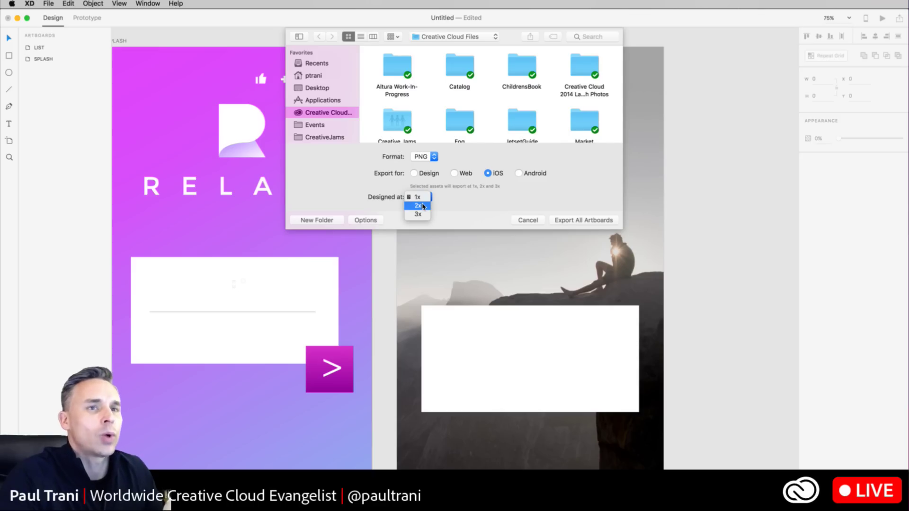
click(418, 205)
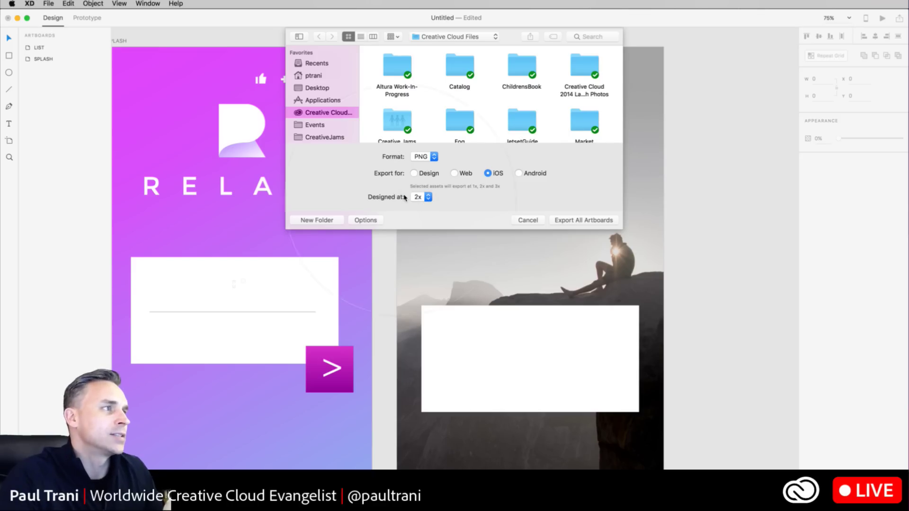
click(419, 197)
click(418, 196)
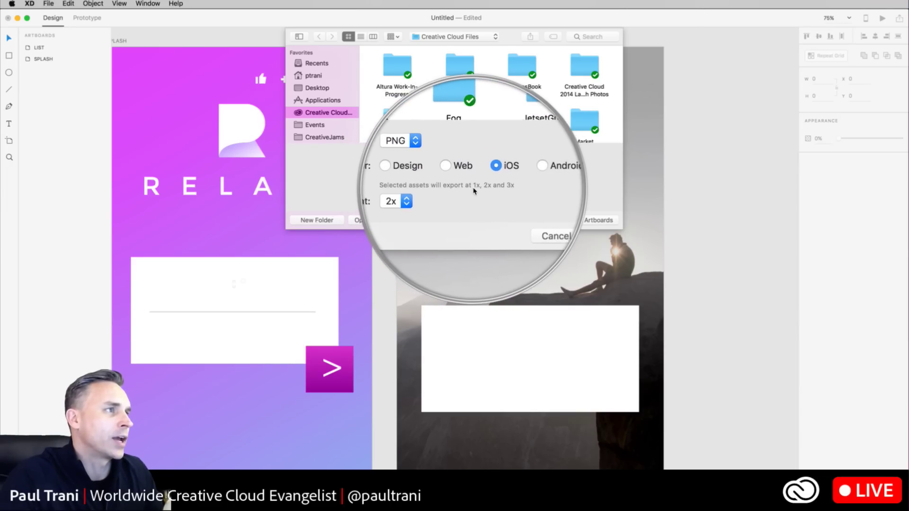
- Set the export target to Android, designed at 200% - xhdpi
click(416, 197)
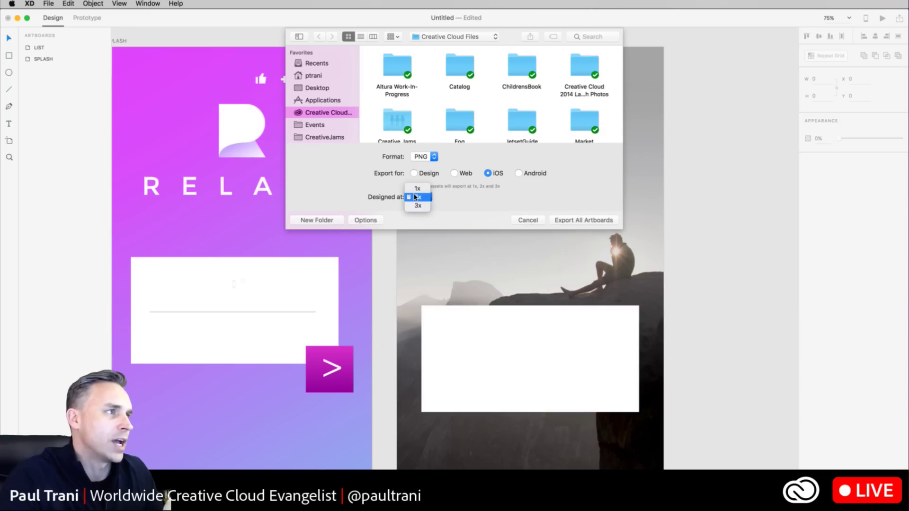
click(518, 173)
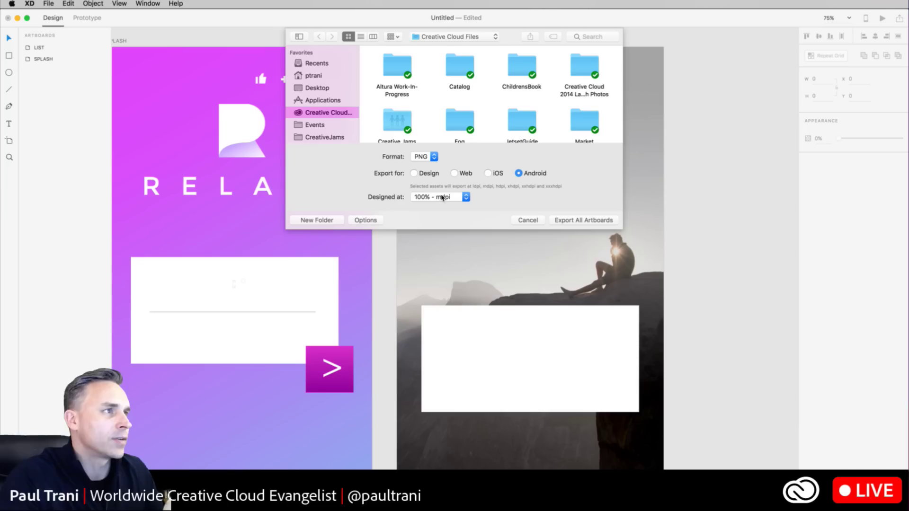
click(441, 197)
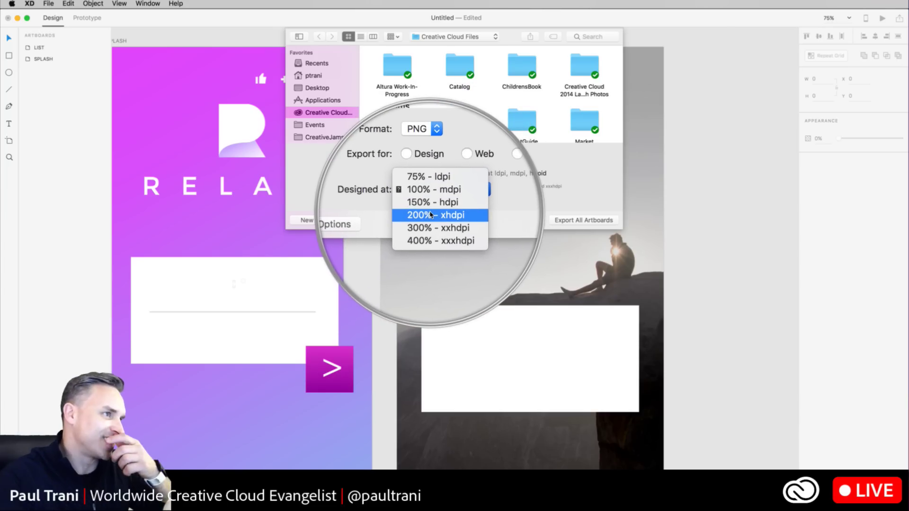
click(431, 214)
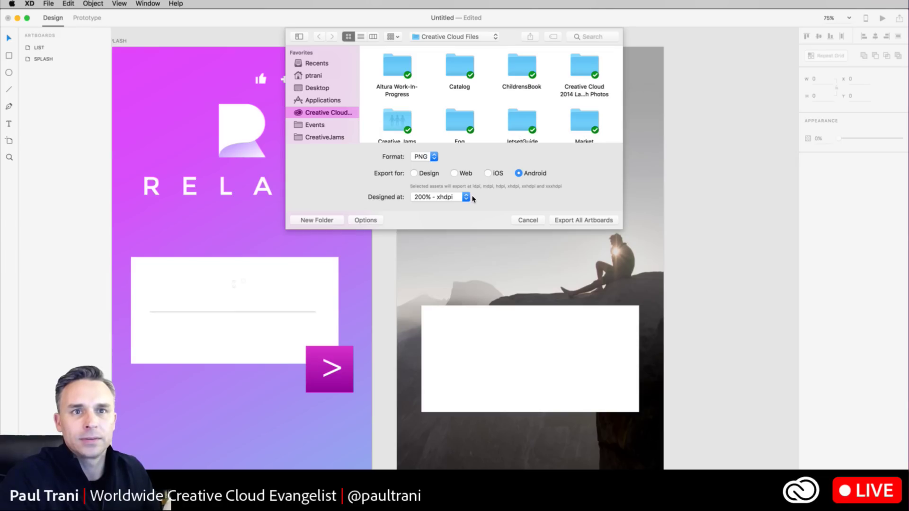
click(423, 197)
click(359, 189)
- Set the export target back to iOS, then move the background photo and undo it
click(487, 173)
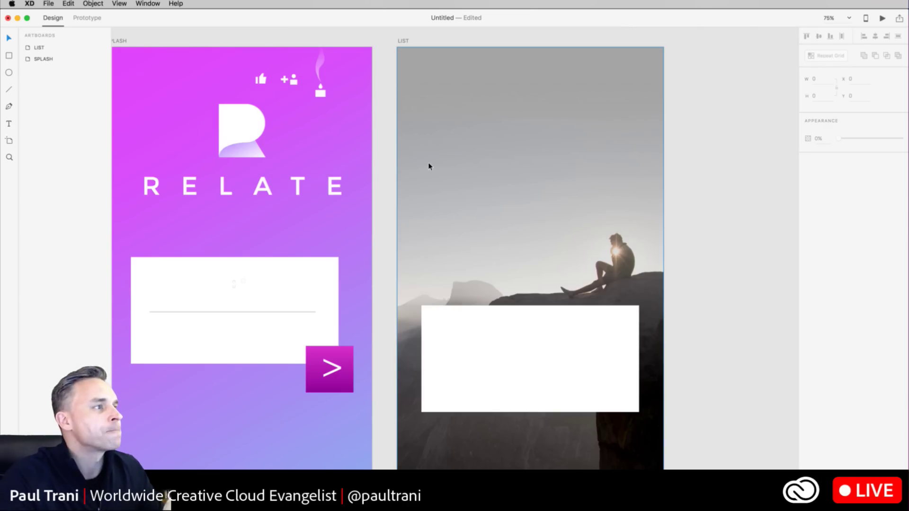
click(498, 123)
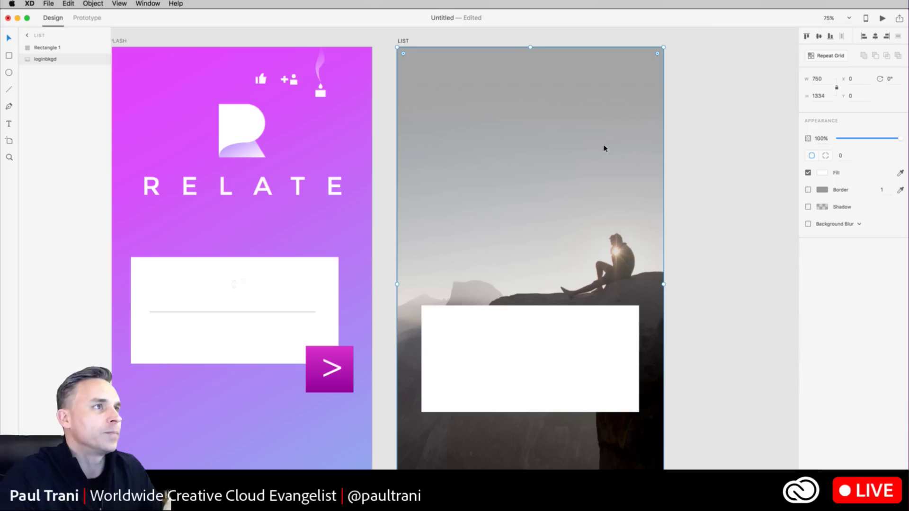
click(538, 307)
click(491, 209)
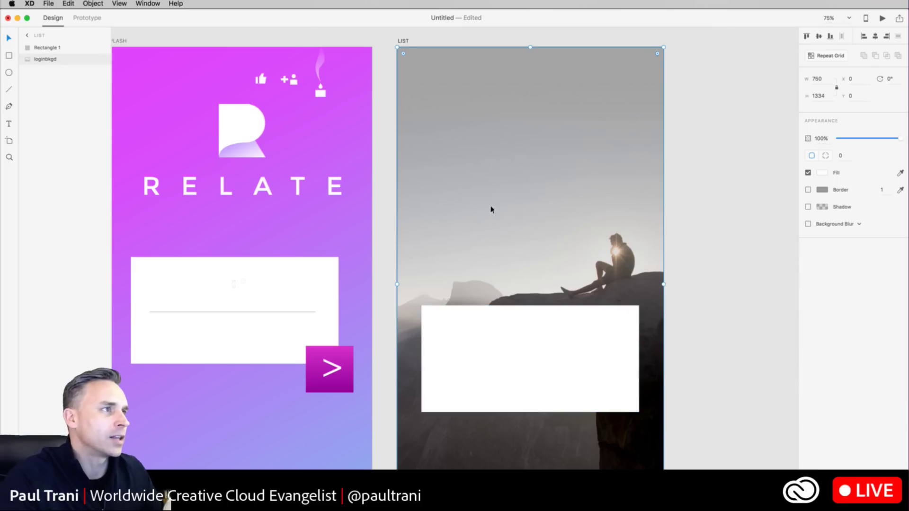
drag(475, 93, 588, 193)
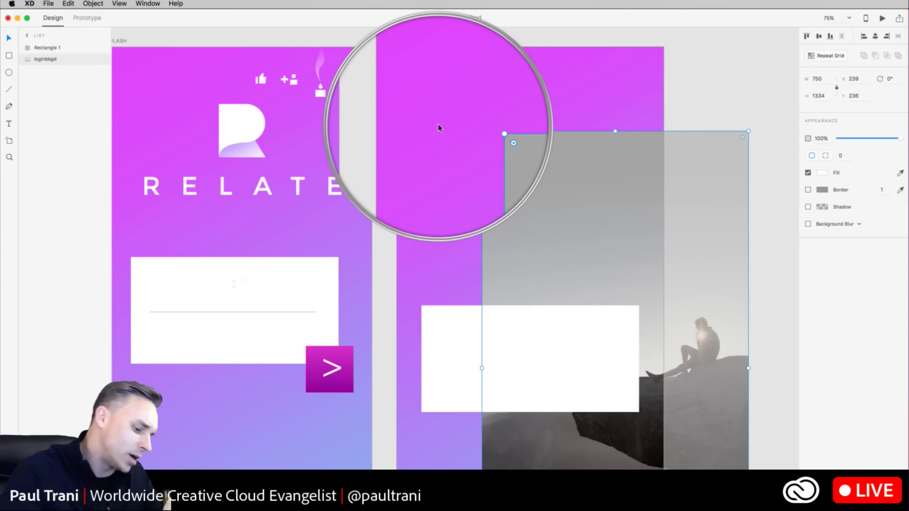
key(Escape)
key(super+z)
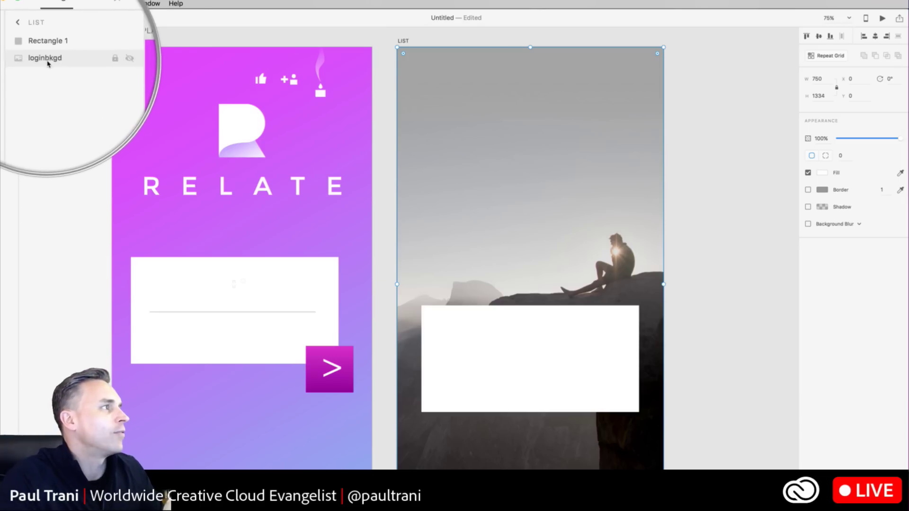
- Lock the loginbkgd layer and zoom out to view both artboards
click(93, 60)
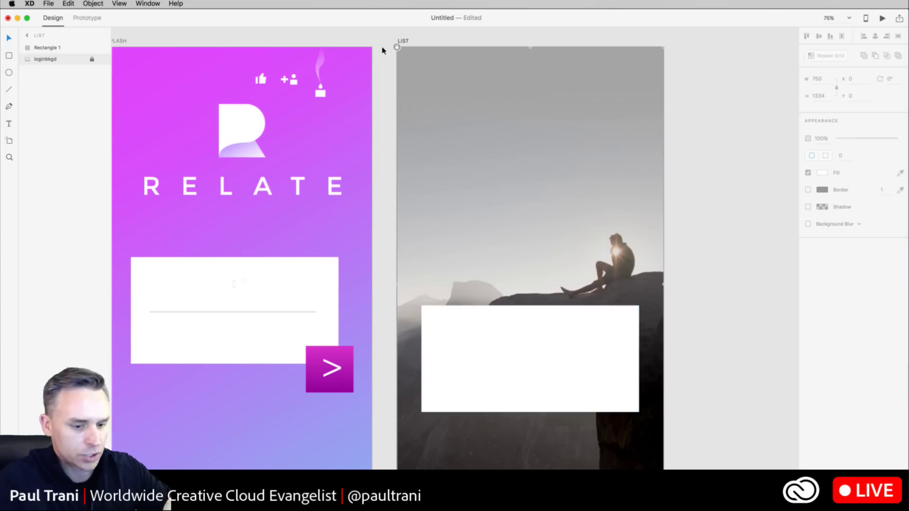
key(super+minus)
drag(554, 183, 487, 184)
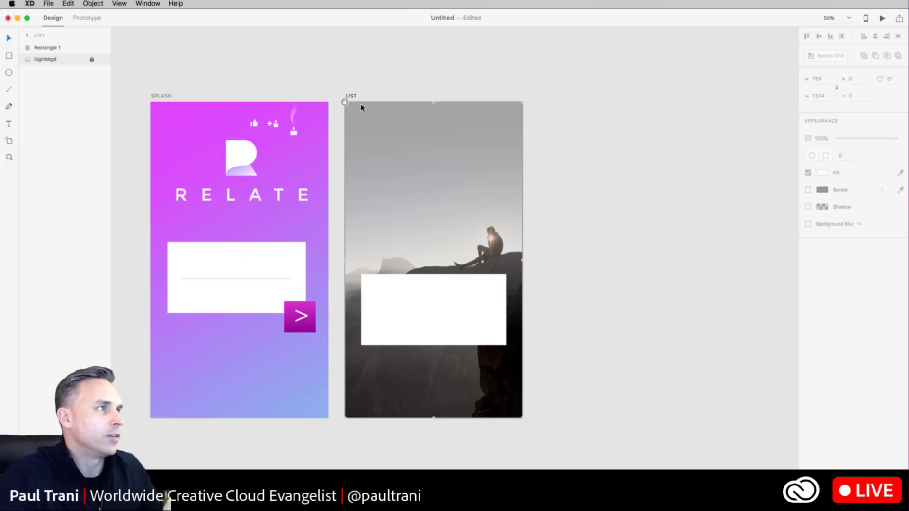
- Duplicate LIST as LIST - 1 and unlock its loginbkgd background image
click(350, 95)
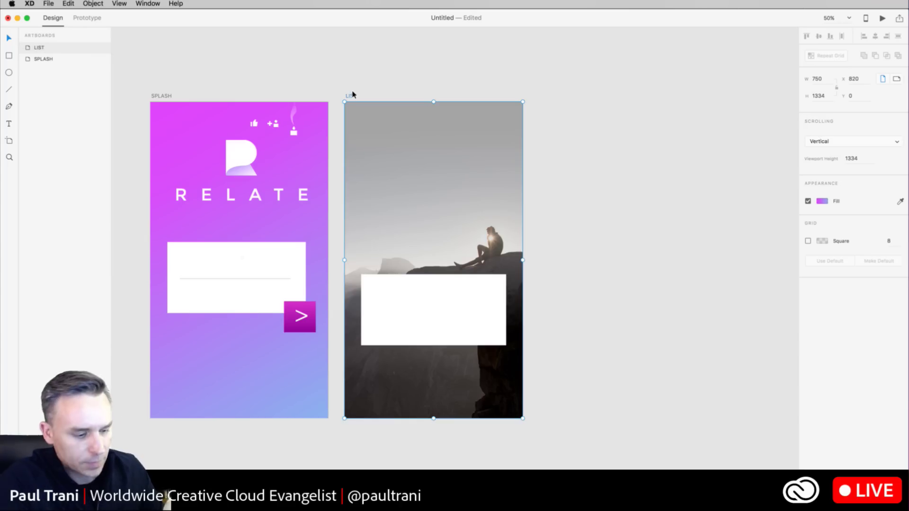
key(super+d)
click(578, 171)
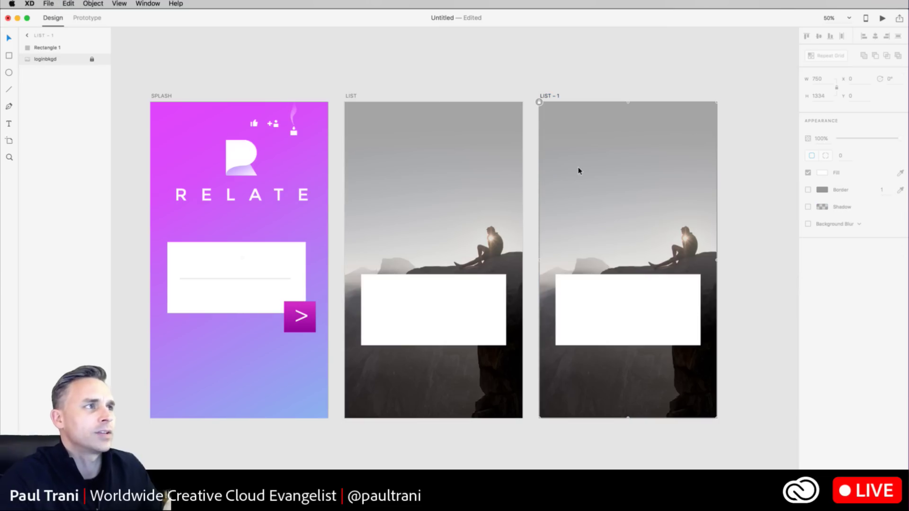
click(92, 60)
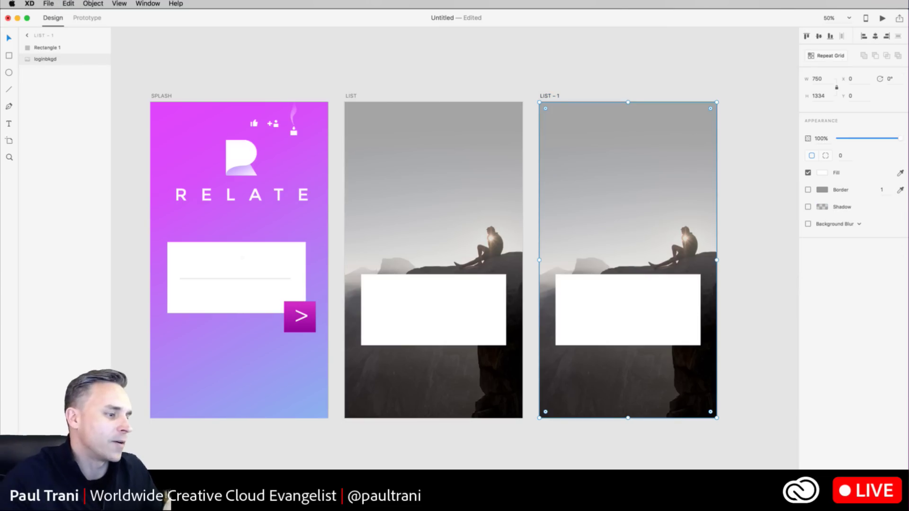
key(super+Tab)
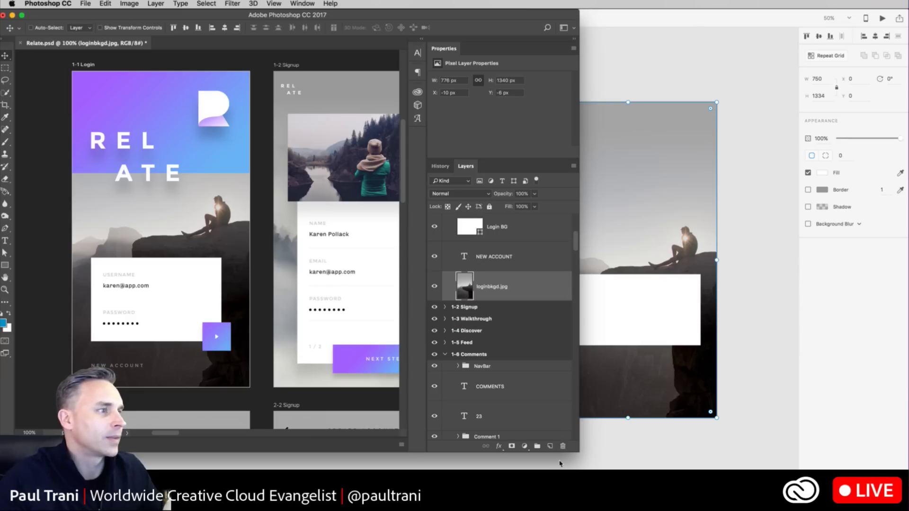
- Rename the 1-2 Signup Image group's Mask layer to LAKE.JPG
drag(577, 455, 906, 469)
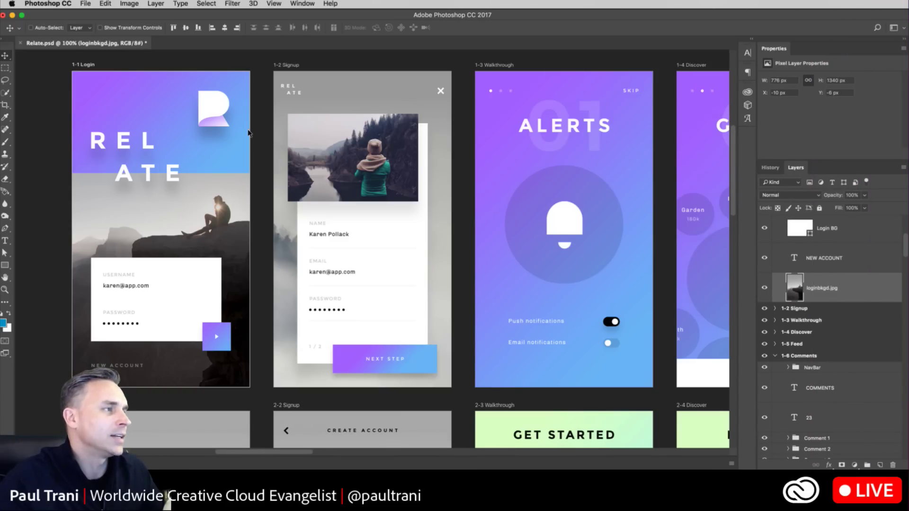
mouse_move(341, 63)
mouse_down()
mouse_move(314, 62)
mouse_move(378, 66)
mouse_move(327, 67)
mouse_up()
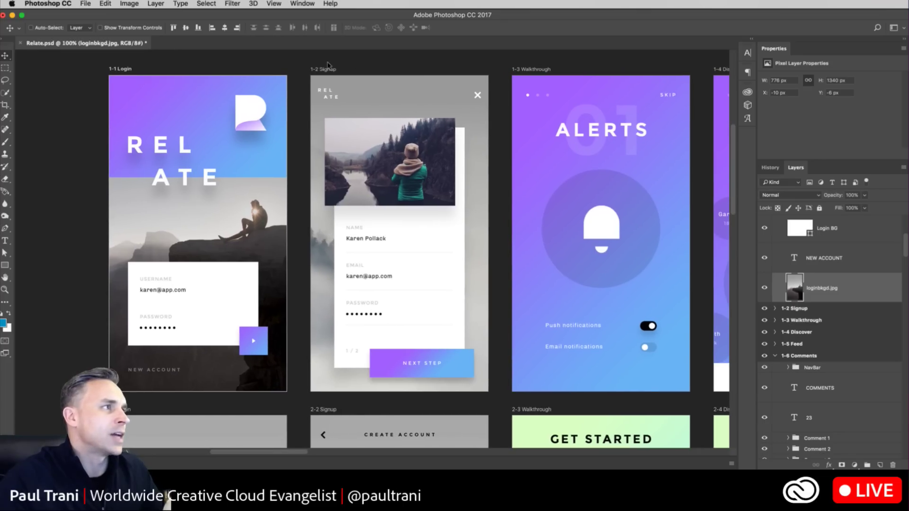
click(327, 66)
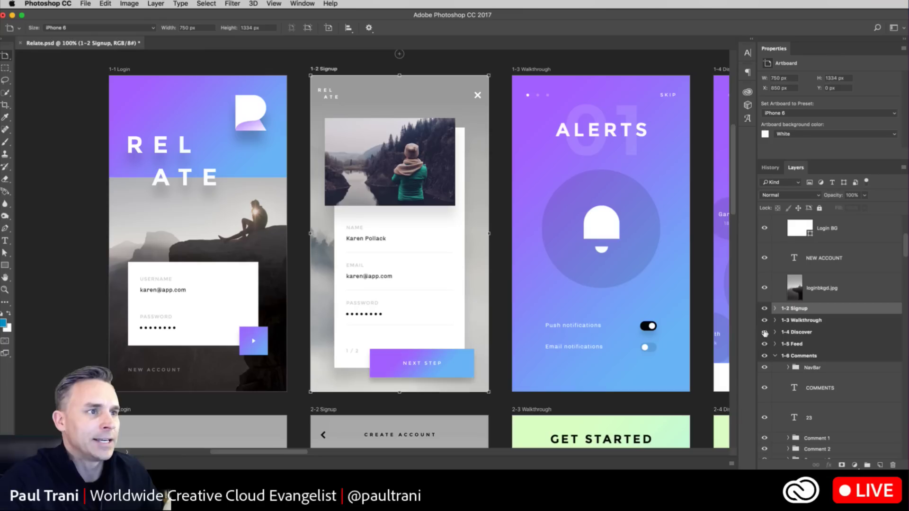
click(774, 308)
scroll(781, 351, down, 6)
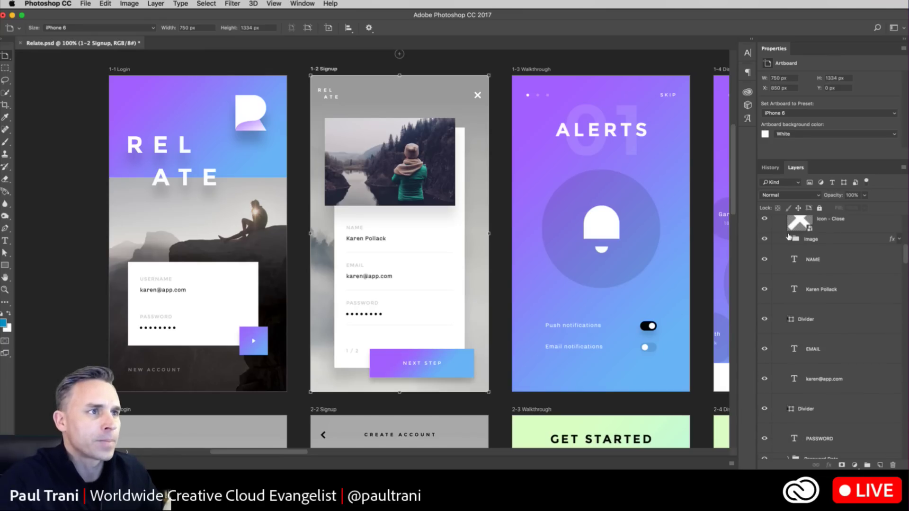
click(788, 238)
double_click(836, 288)
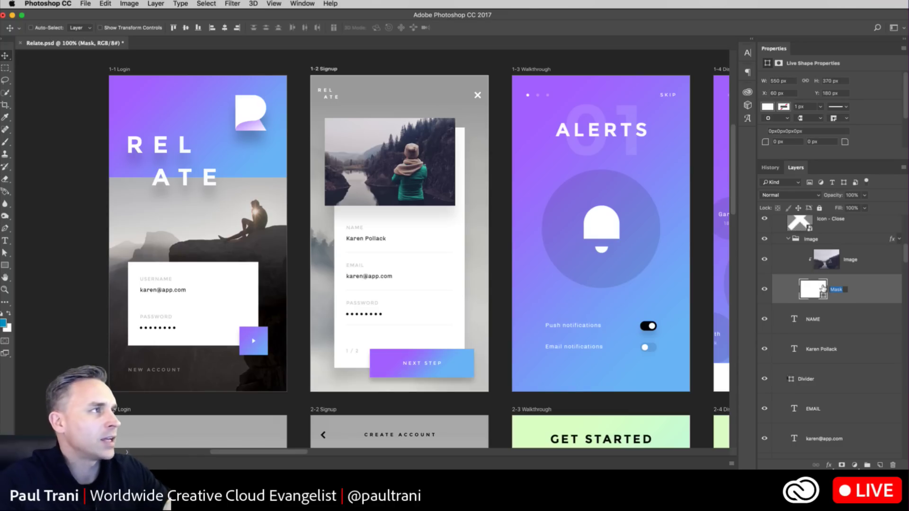
text(I)
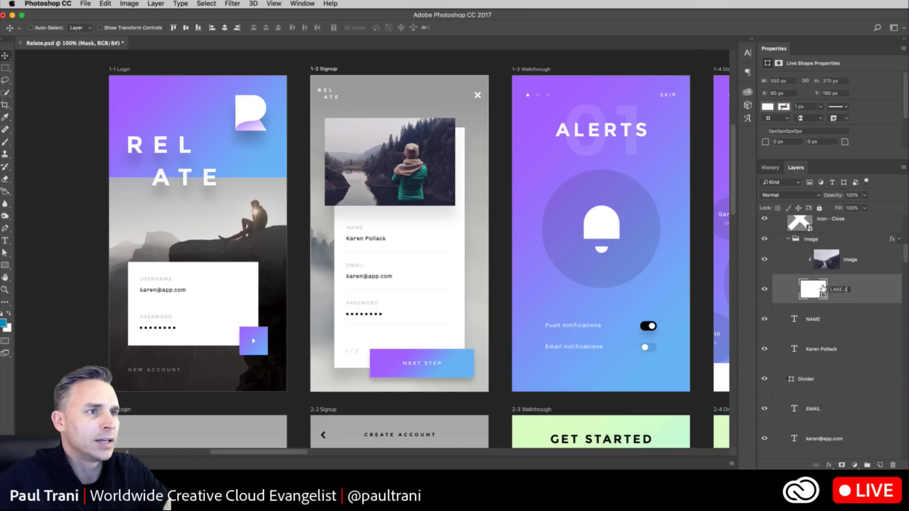
key(Return)
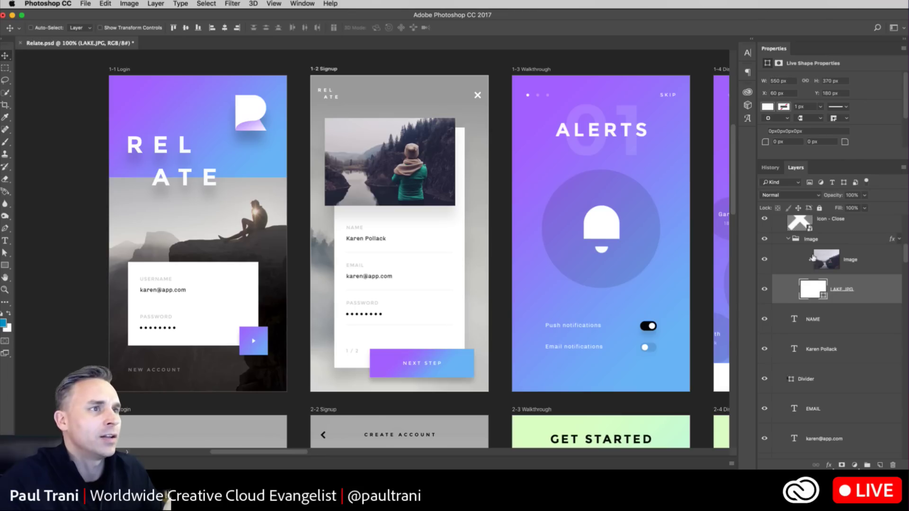
- Marquee the whole 1-2 Signup artboard and Copy Merged it
scroll(794, 260, up, 5)
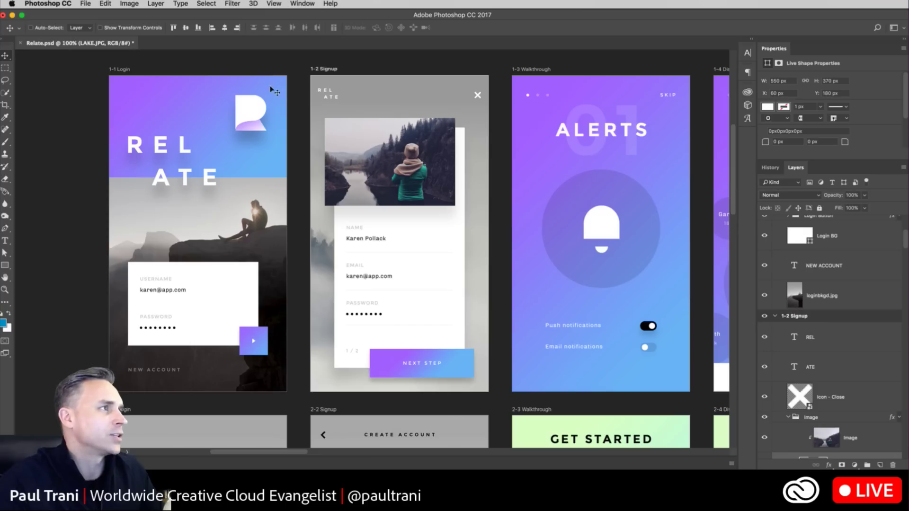
click(5, 68)
drag(303, 76, 482, 391)
click(311, 74)
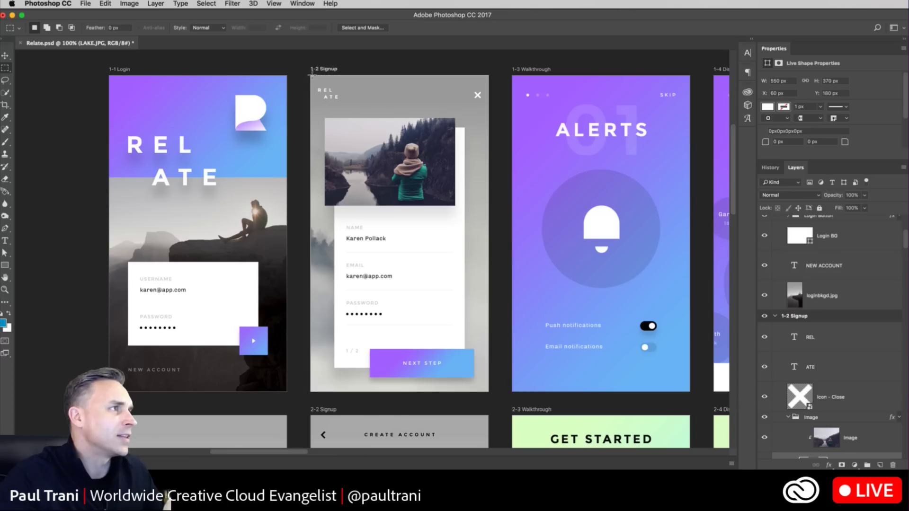
drag(310, 76, 488, 394)
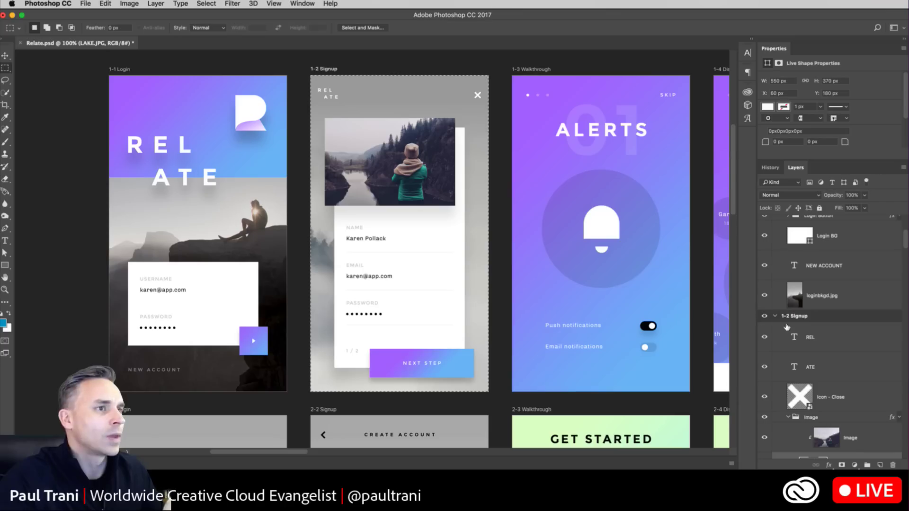
click(109, 4)
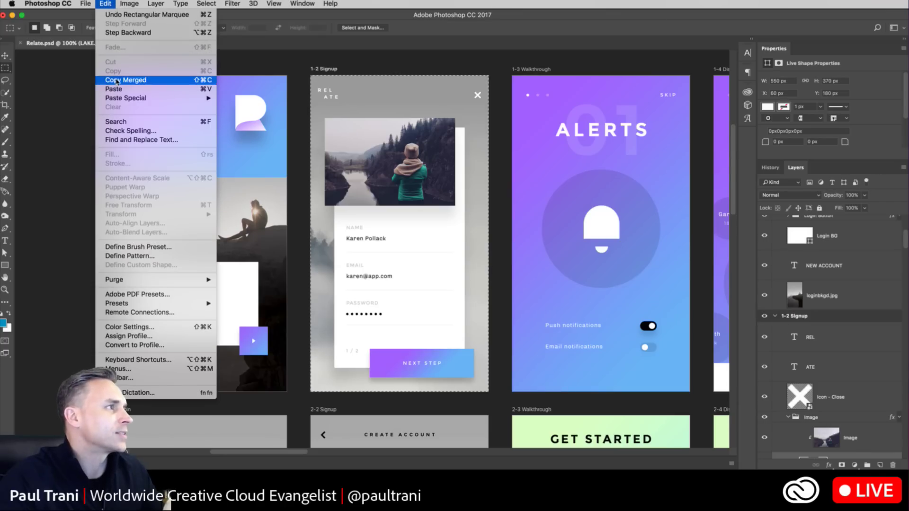
mouse_move(115, 100)
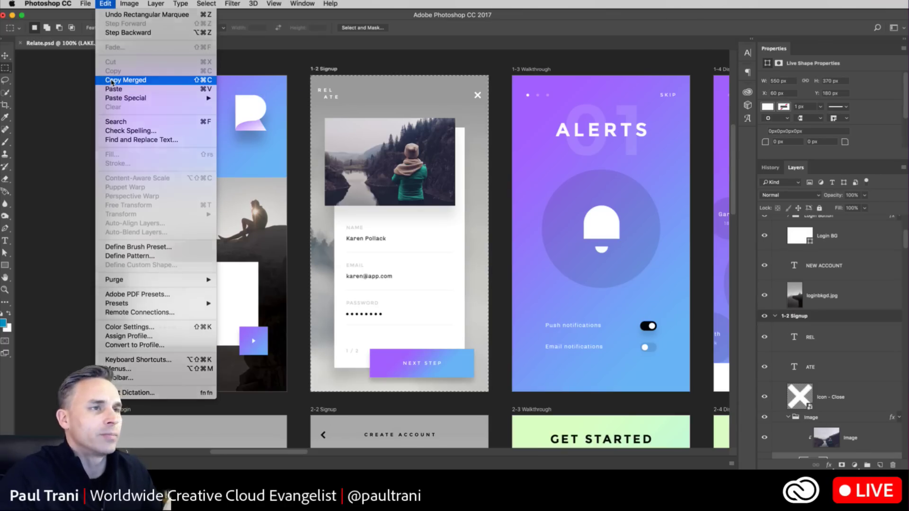
click(111, 81)
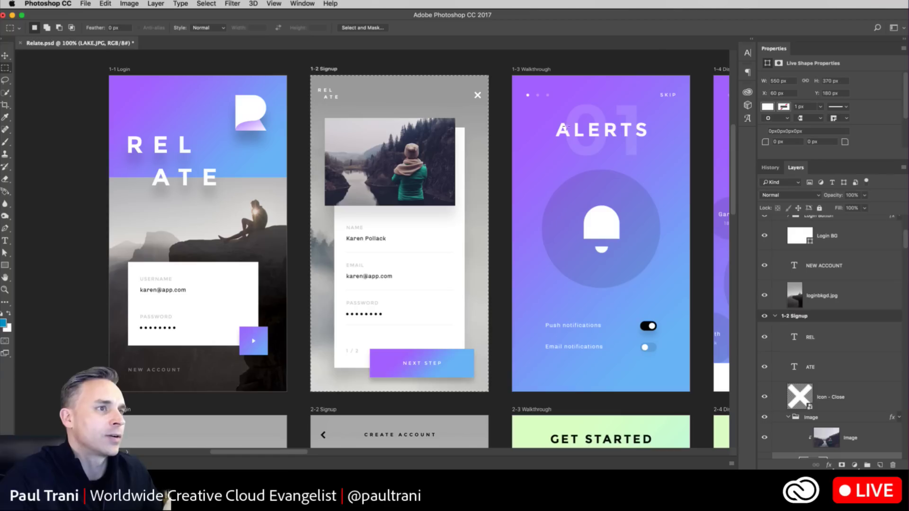
- Paste the copied Signup screen into XD's LIST - 1 artboard
click(807, 265)
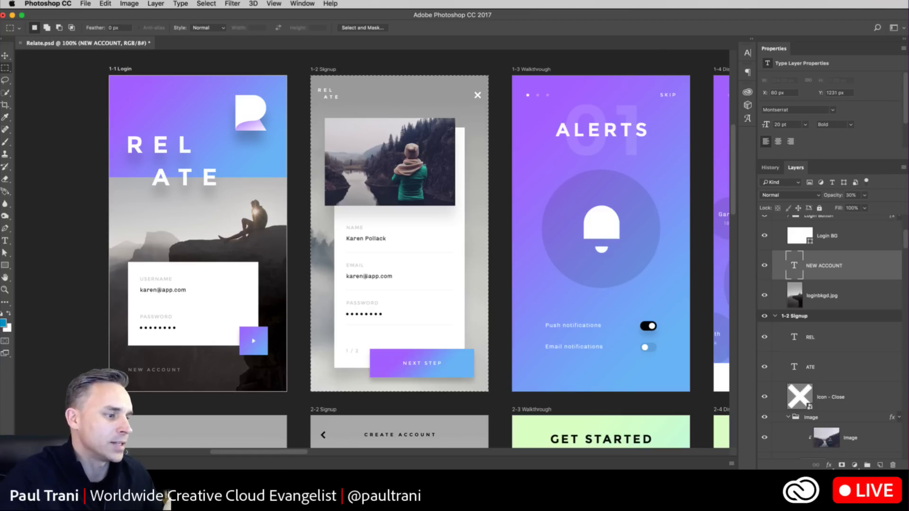
key(super+Tab)
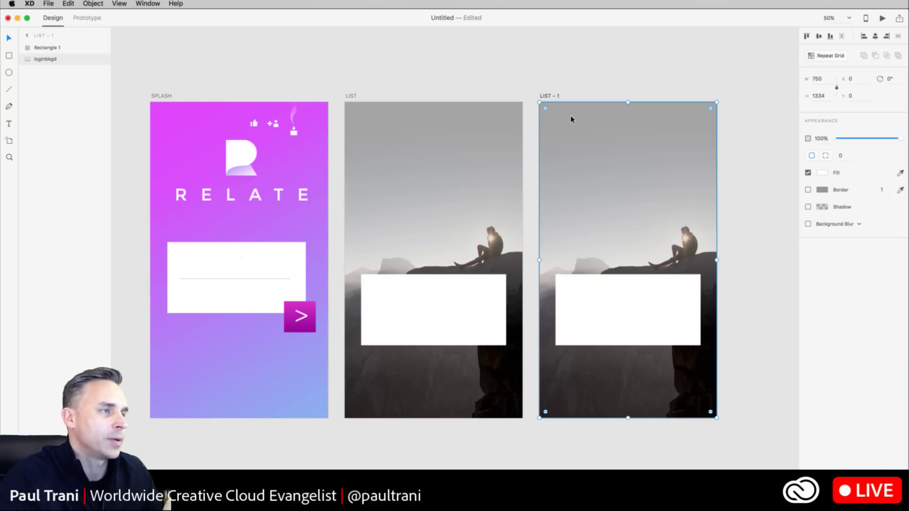
key(super+v)
click(574, 62)
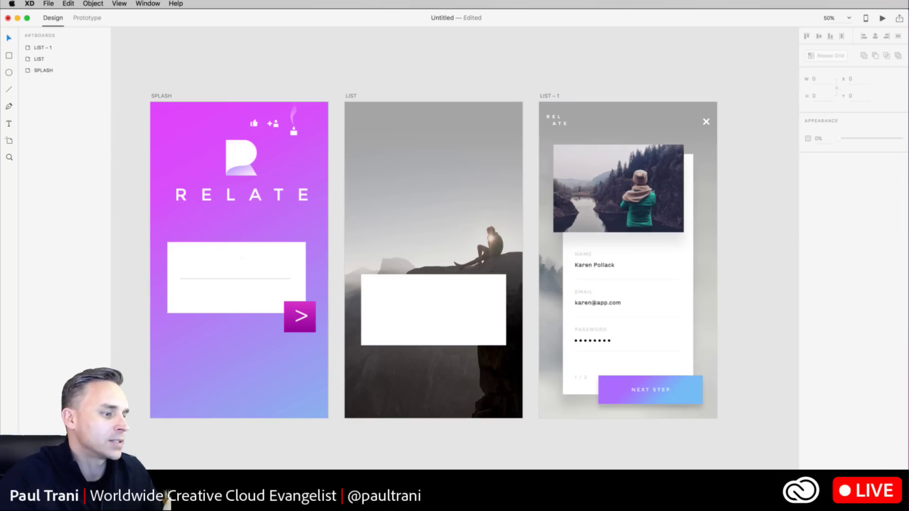
key(super+Tab)
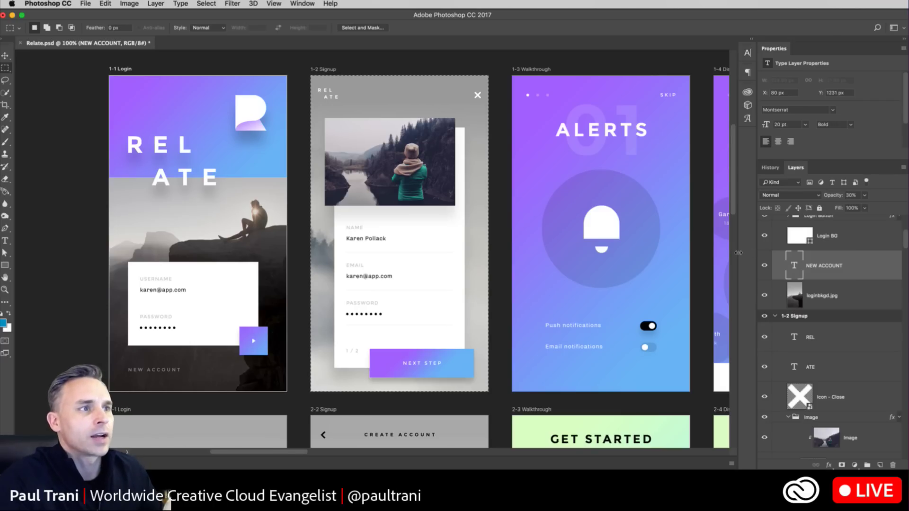
- Widen the Layers panel and open the Login BG layer's context menu
drag(755, 247, 631, 243)
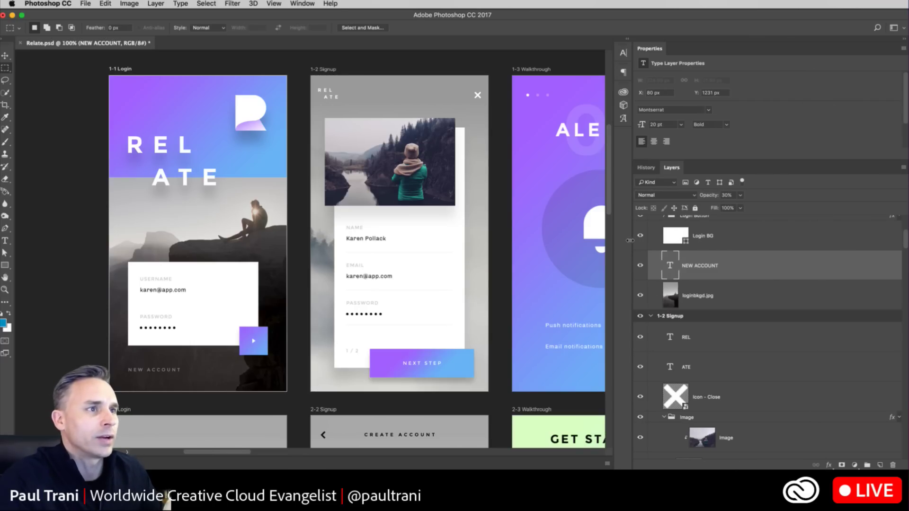
click(708, 234)
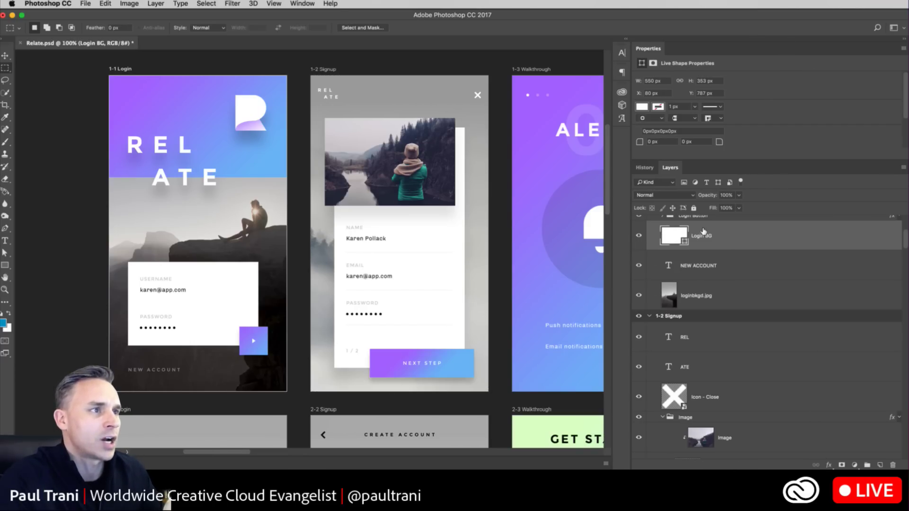
right_click(704, 230)
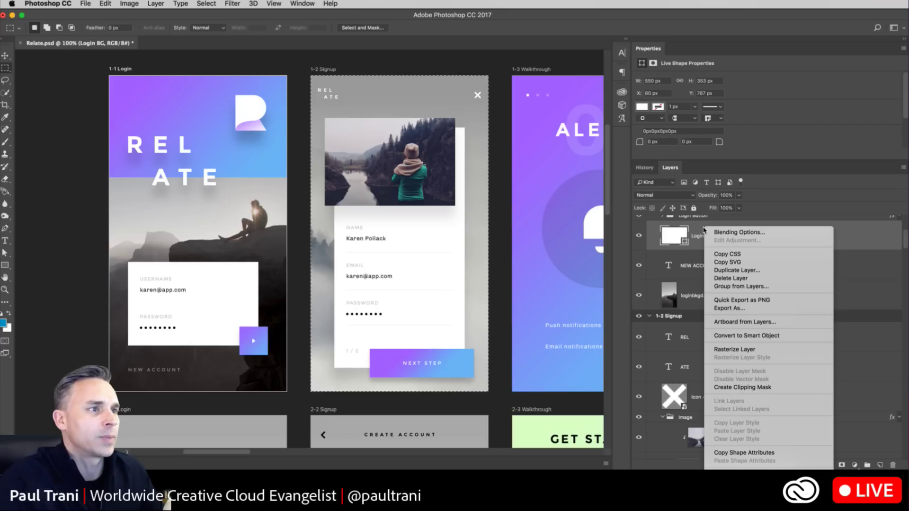
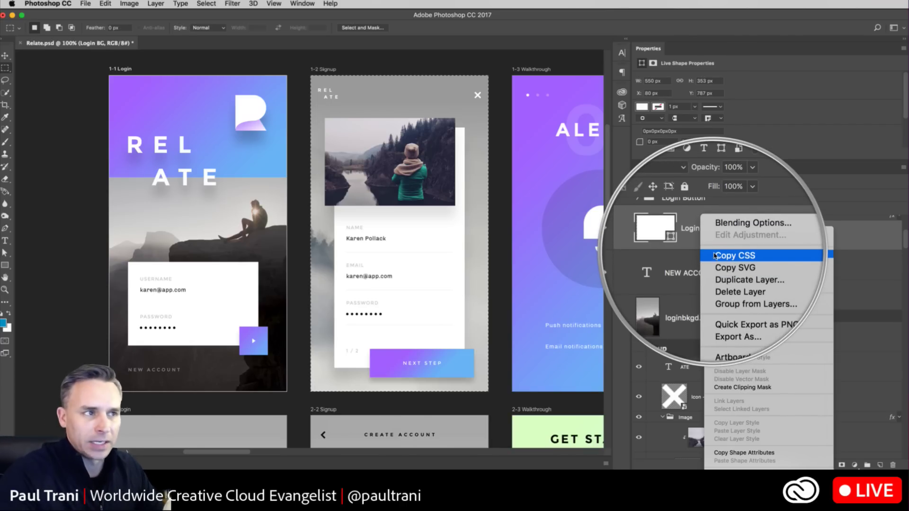
- Copy the Login BG layer as SVG in Photoshop, then minimize Photoshop to return to XD
click(716, 263)
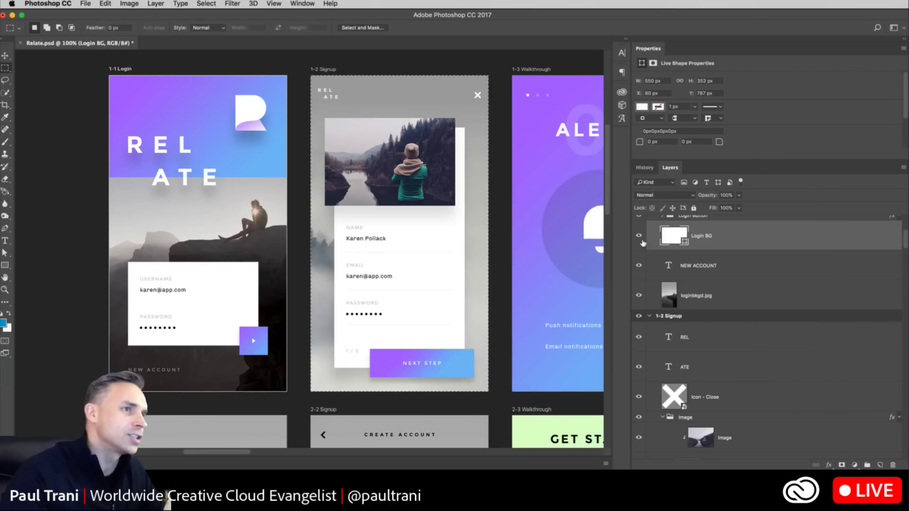
click(12, 15)
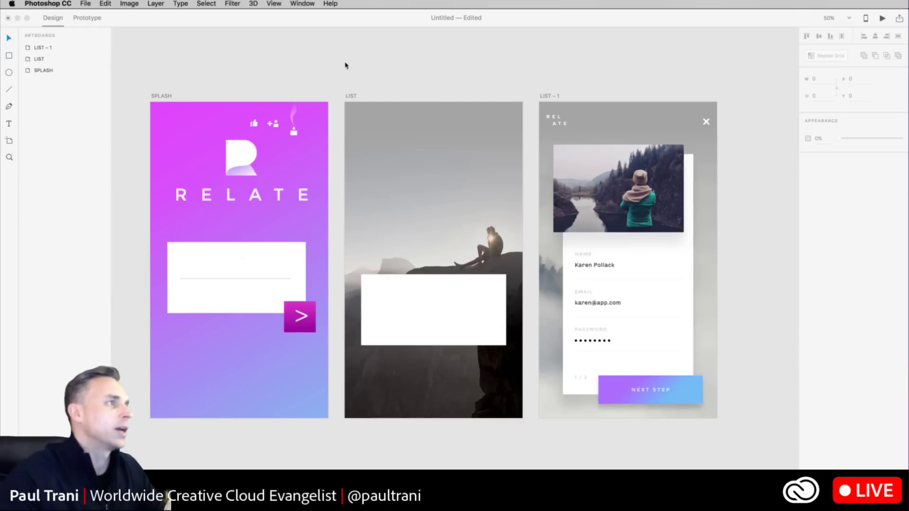
- Paste the copied Login BG shape onto LIST, then delete the pasted path
key(super+v)
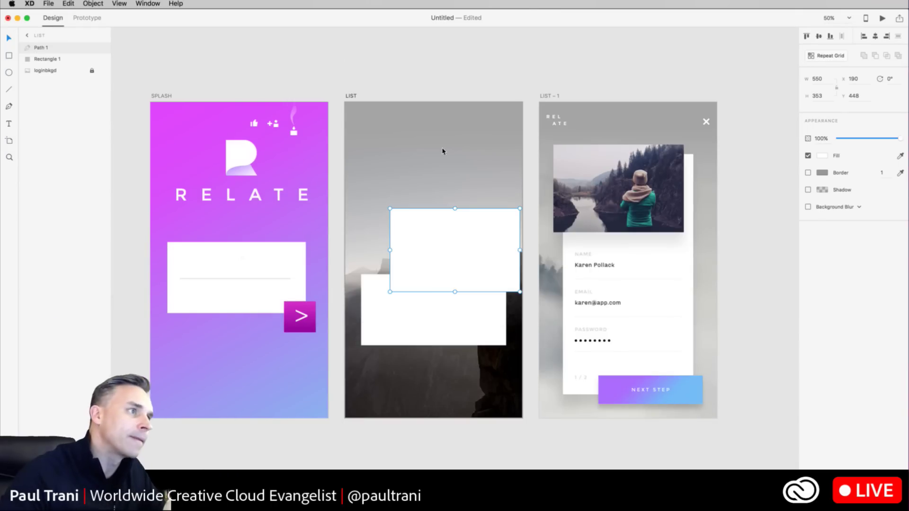
drag(440, 227, 419, 160)
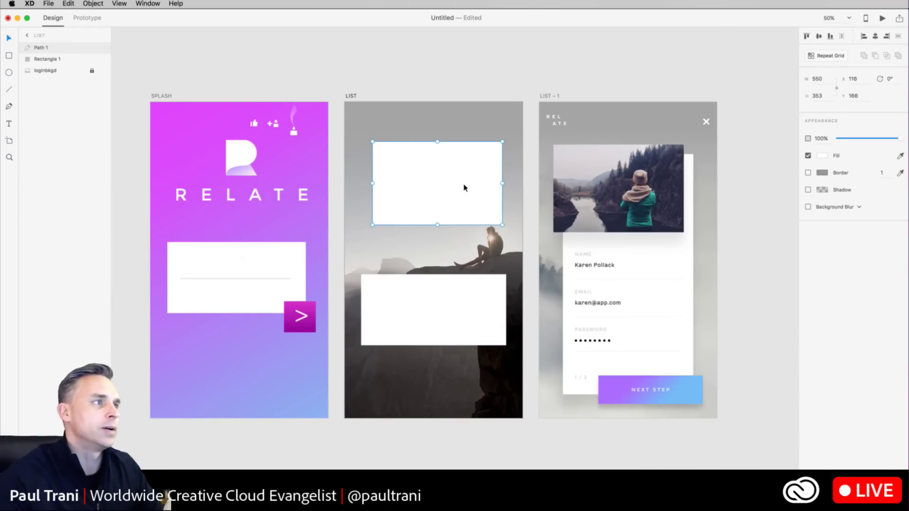
key(Delete)
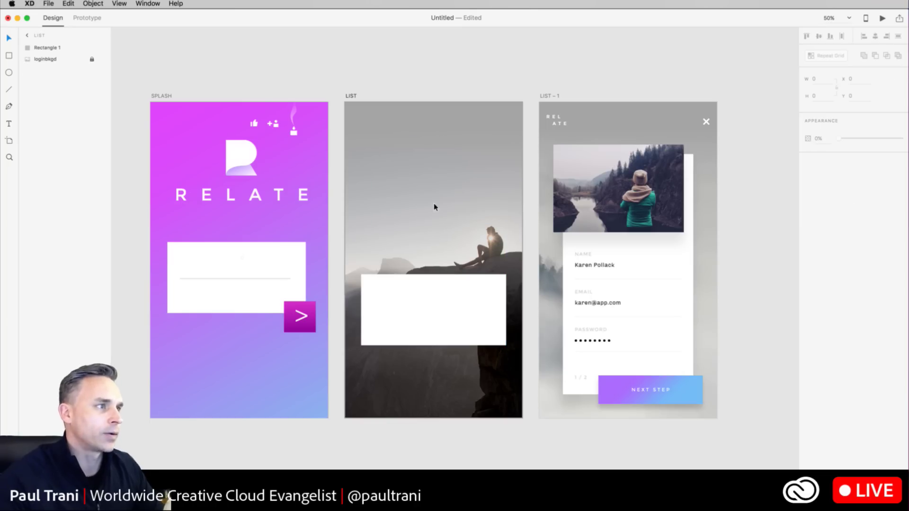
click(416, 65)
- Stretch Rectangle 1 to cover the LIST photo at about 693 × 1200
click(431, 311)
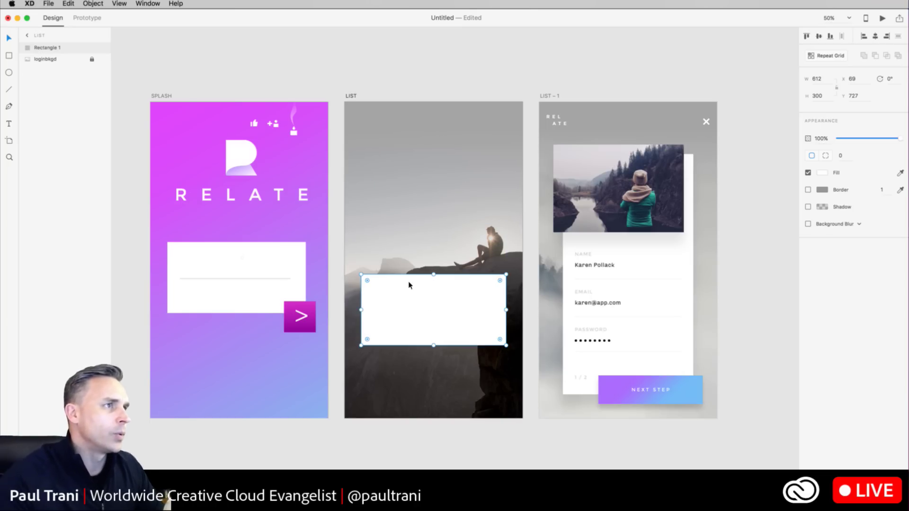
drag(433, 274, 427, 125)
drag(358, 342, 351, 404)
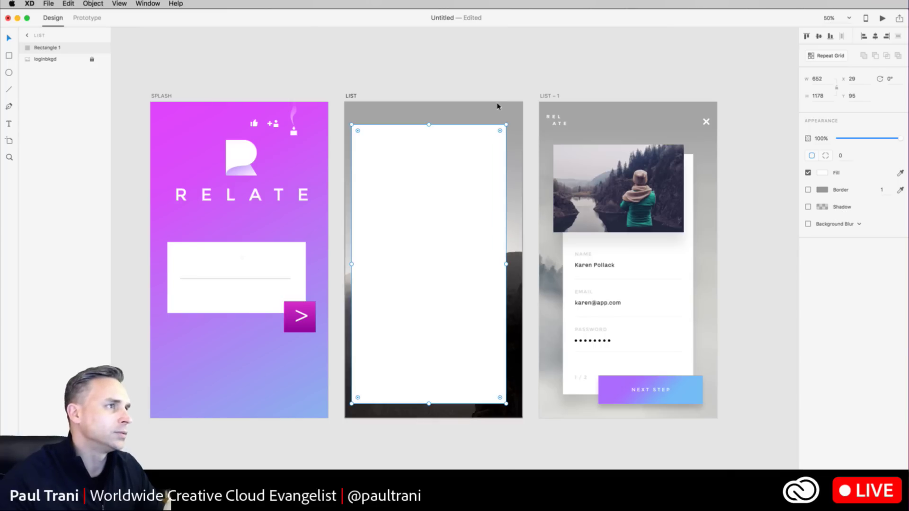
drag(507, 125, 516, 121)
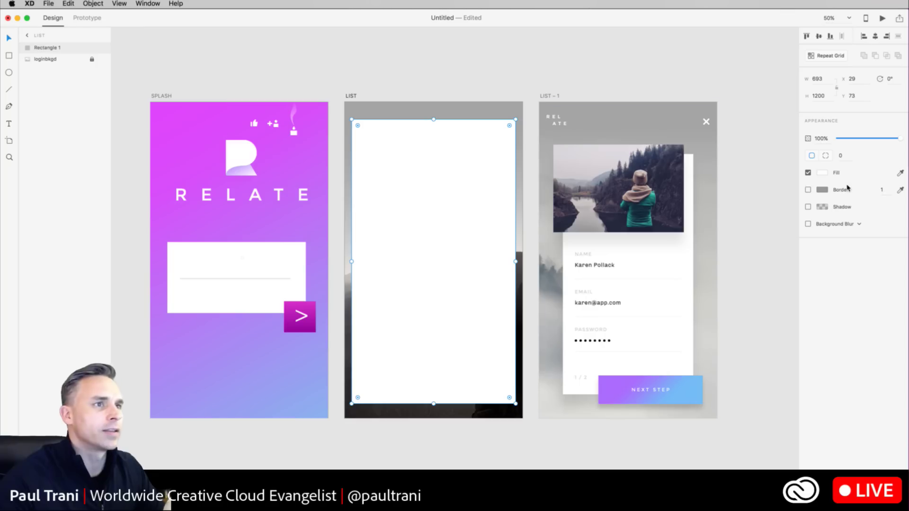
- Give Rectangle 1 a background blur of 20; a test duplicate is made and then deleted
click(807, 224)
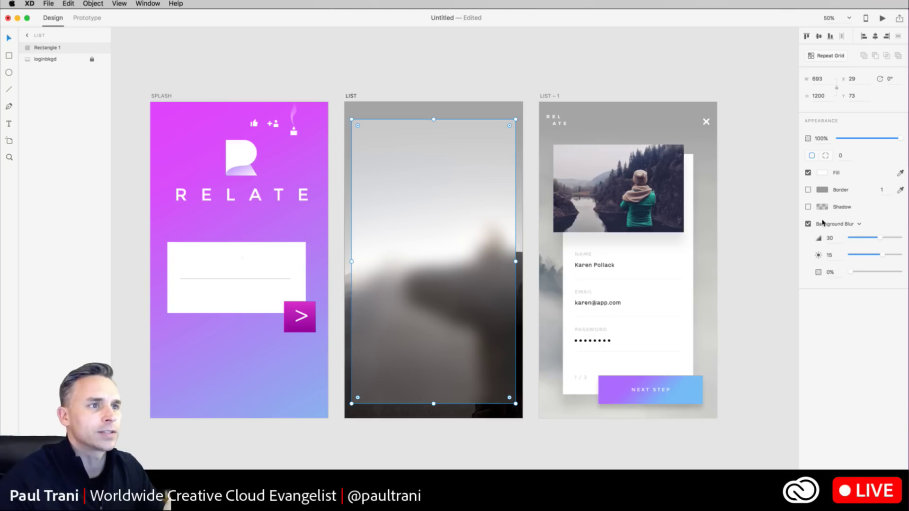
mouse_move(879, 238)
mouse_down()
mouse_move(861, 239)
mouse_move(870, 238)
mouse_up()
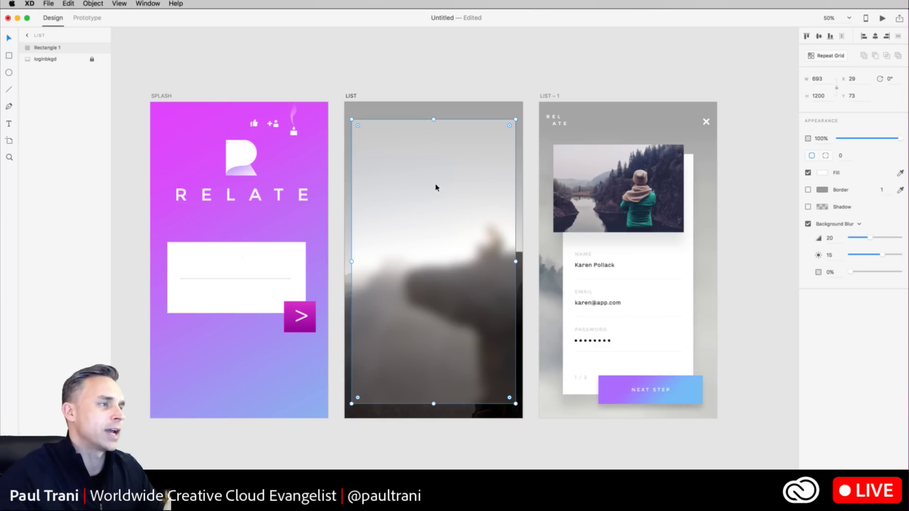
key(super+d)
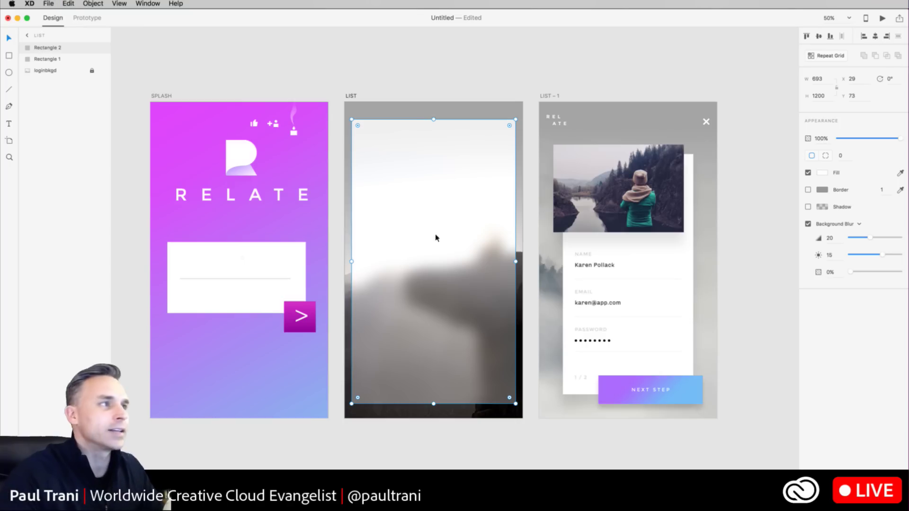
drag(434, 404, 430, 183)
drag(432, 140, 436, 163)
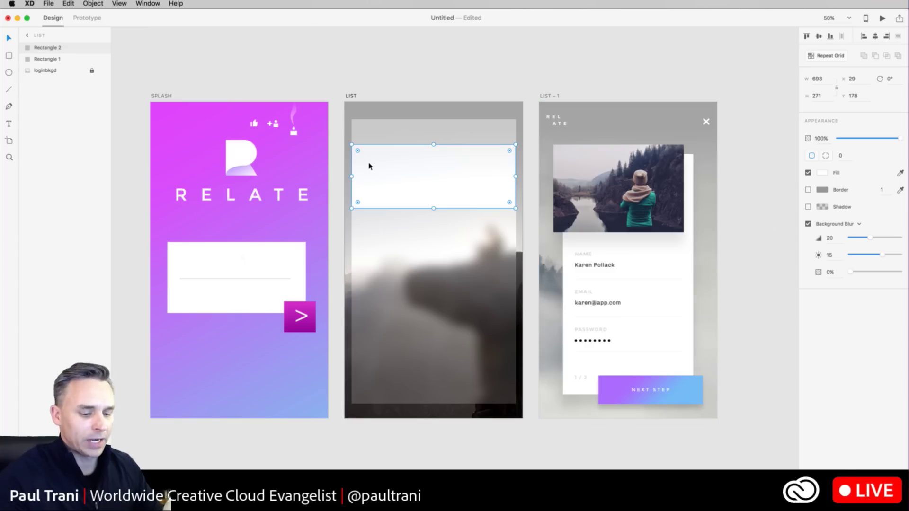
key(Delete)
click(325, 57)
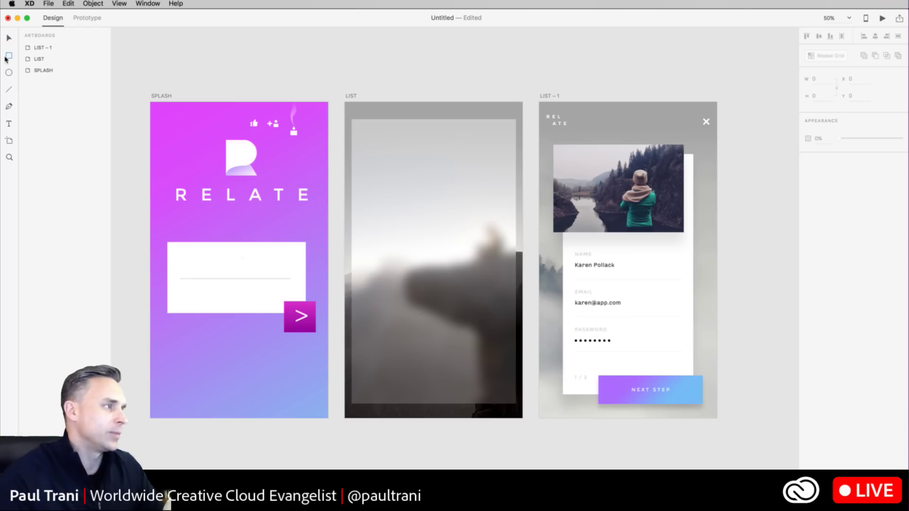
- At 75% zoom, draw a 194 × 194 white square, Rectangle 2, near the panel's top-left
key(super+equal)
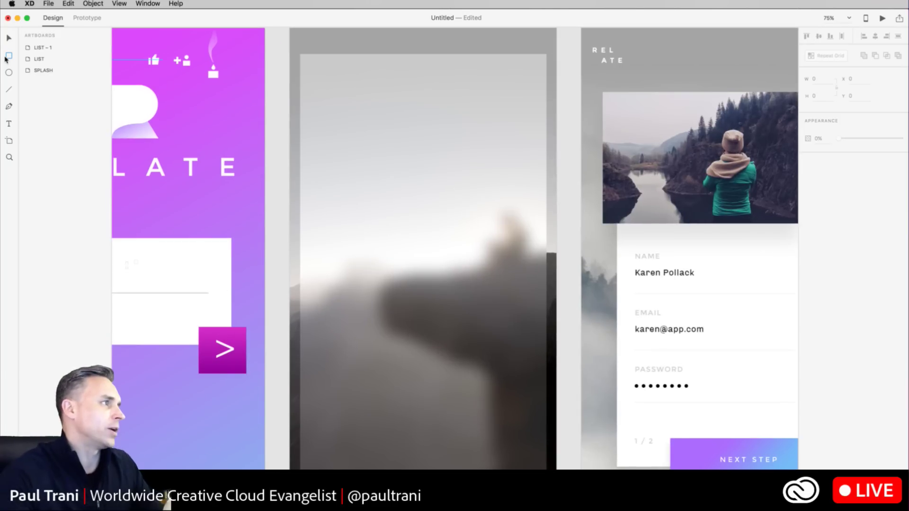
click(8, 72)
drag(325, 102, 396, 197)
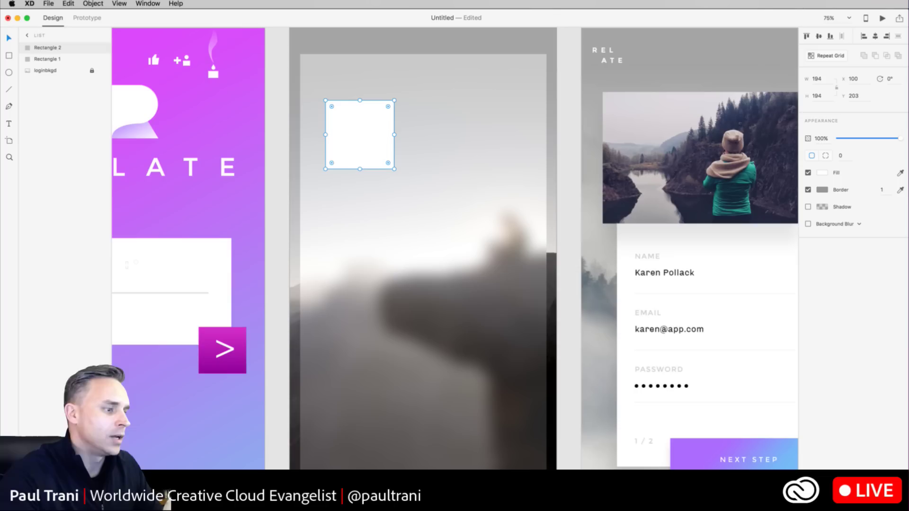
key(super+Tab)
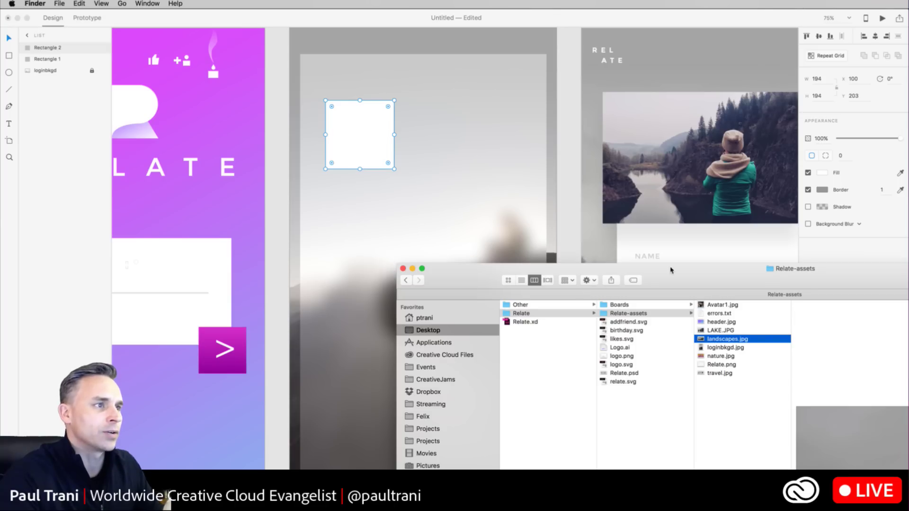
- Drag Avatar1.jpg from the Relate-assets folder into the 194 × 194 square
drag(670, 270, 612, 140)
click(647, 177)
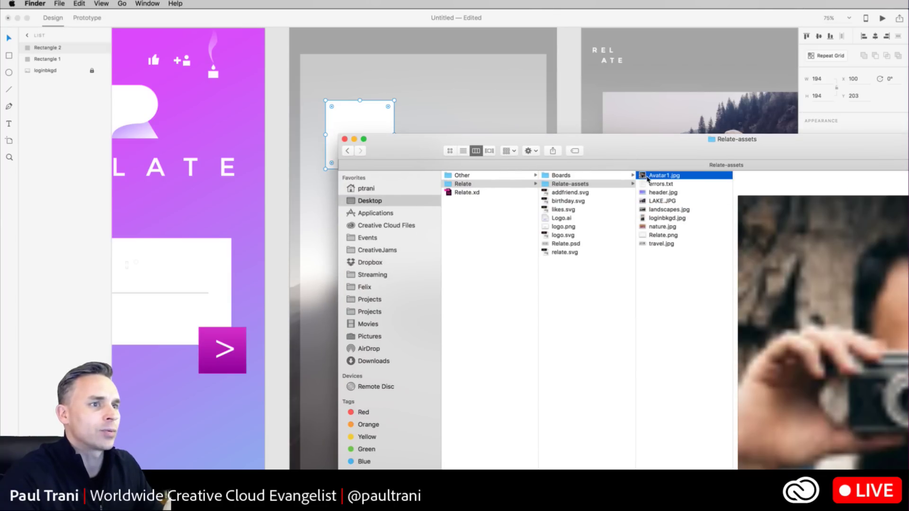
drag(609, 152, 352, 120)
click(351, 150)
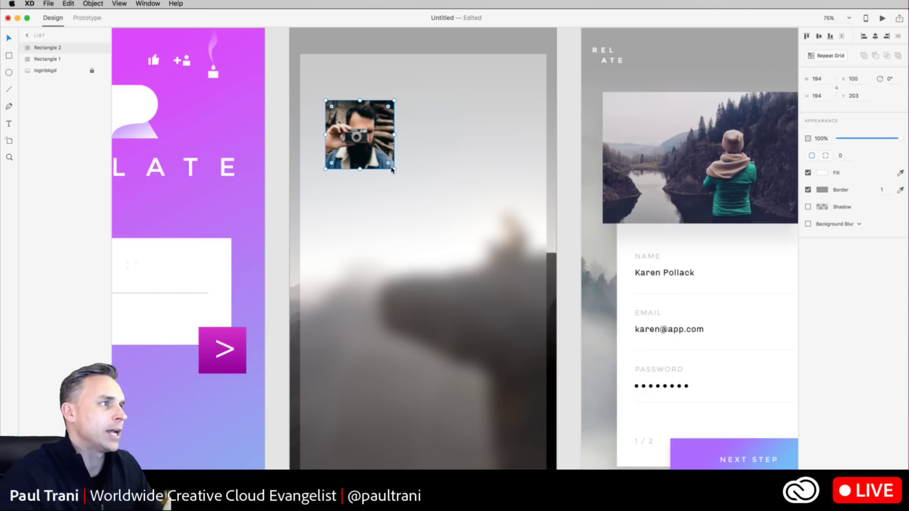
- Make the avatar a 166 × 166 circle (corner radius 182) at X 71, Y 147
drag(395, 171, 415, 171)
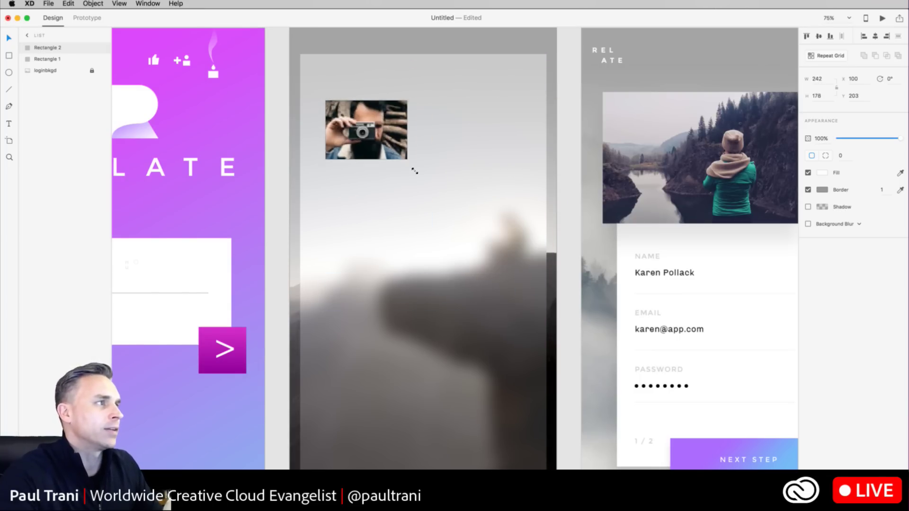
drag(371, 148, 290, 74)
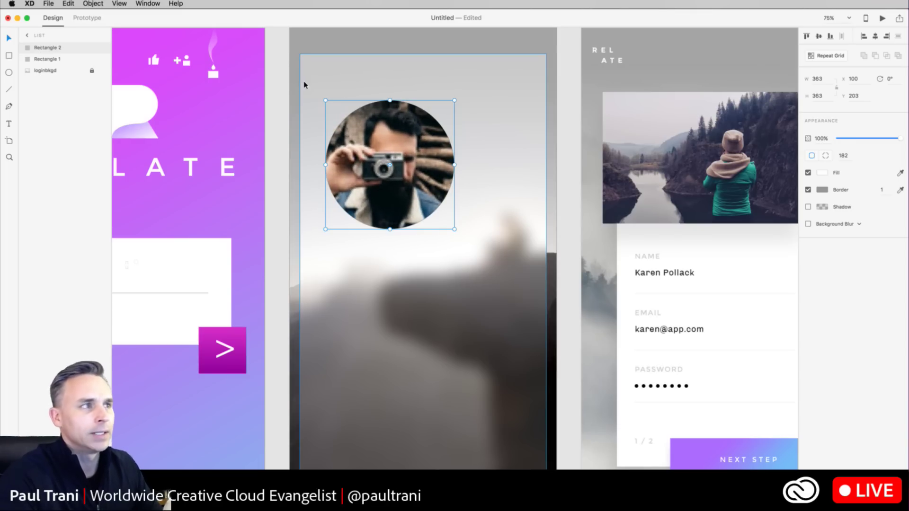
drag(454, 231, 396, 159)
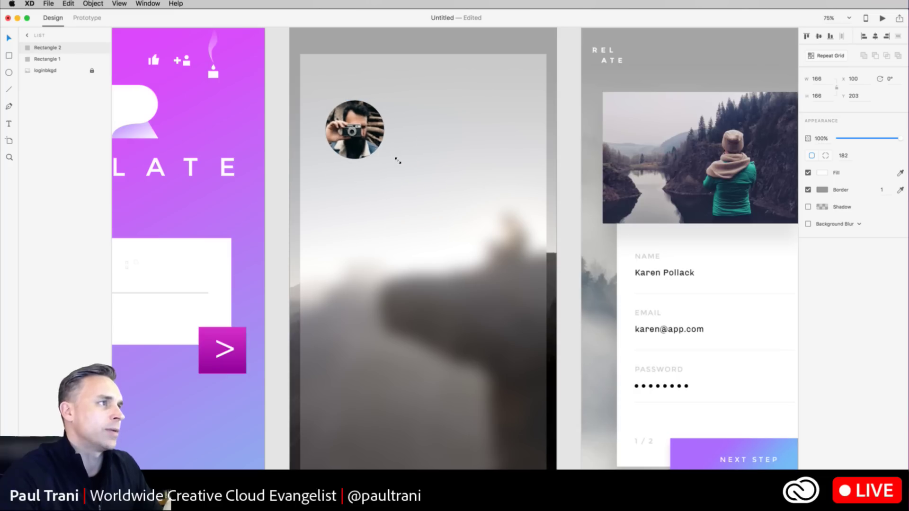
drag(350, 142, 339, 123)
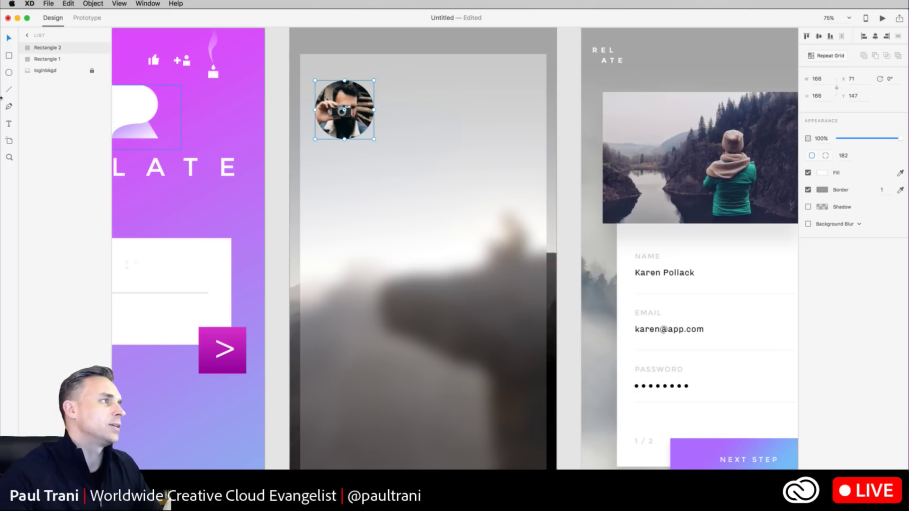
click(8, 125)
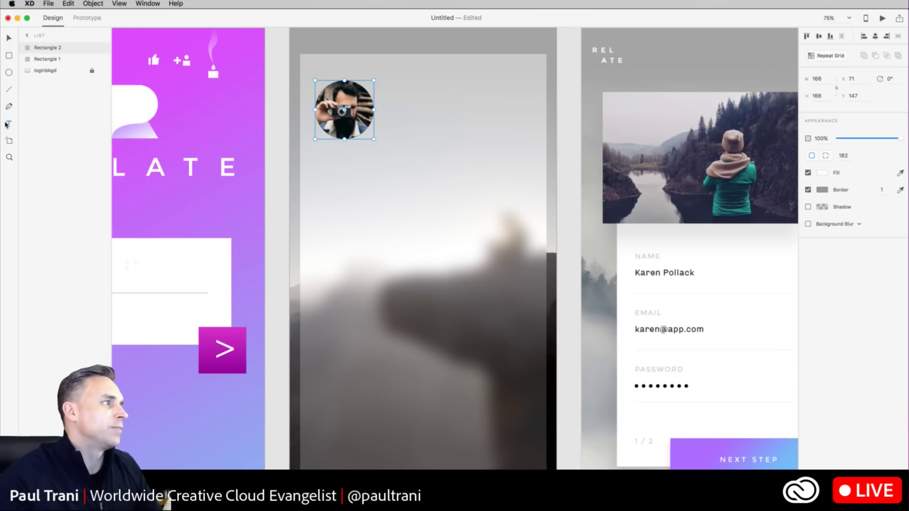
- Type the person's name as a label beside the avatar and set its fill to white
click(400, 116)
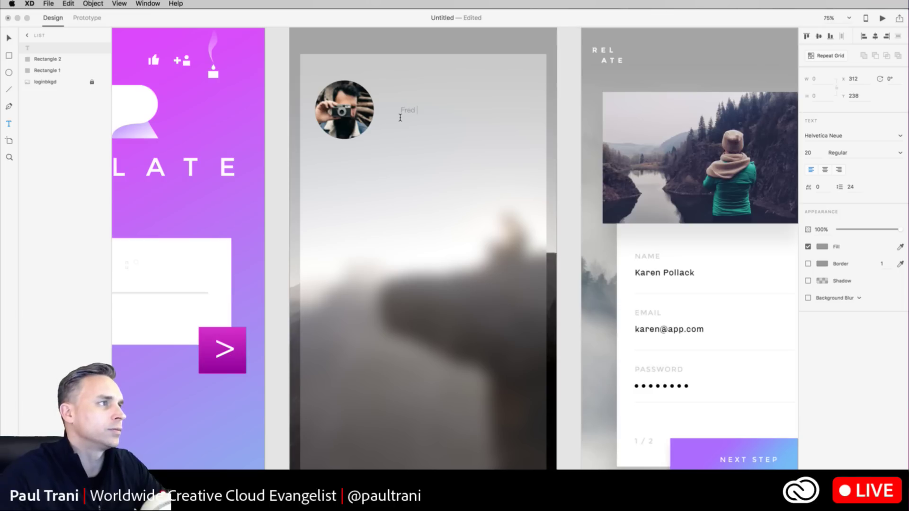
text(imsen)
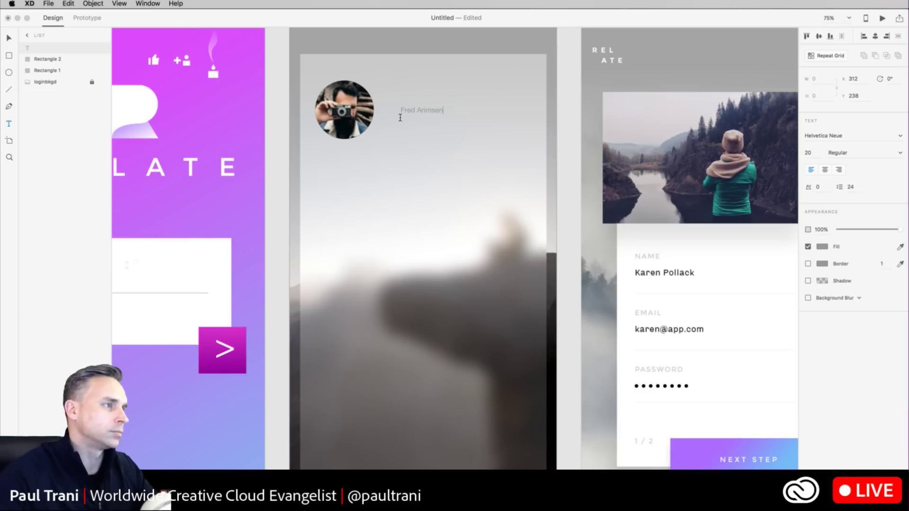
key(super+a)
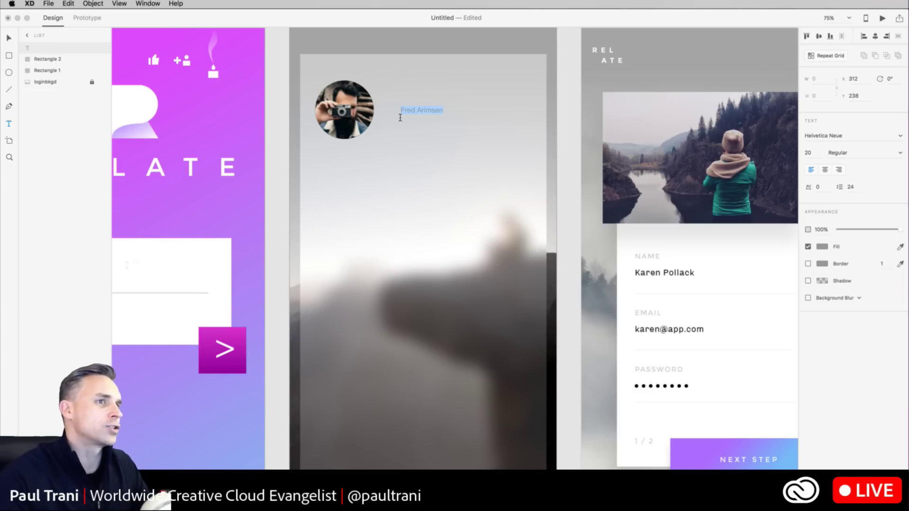
click(819, 247)
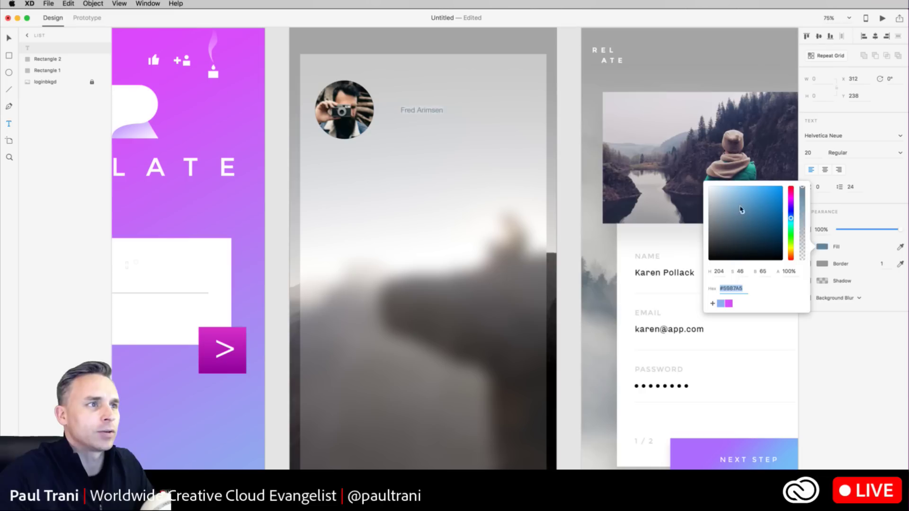
click(852, 247)
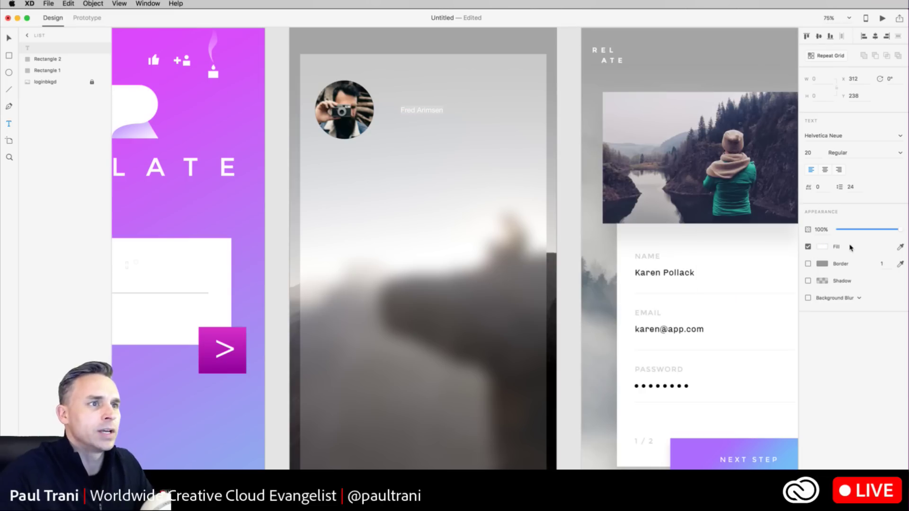
click(809, 152)
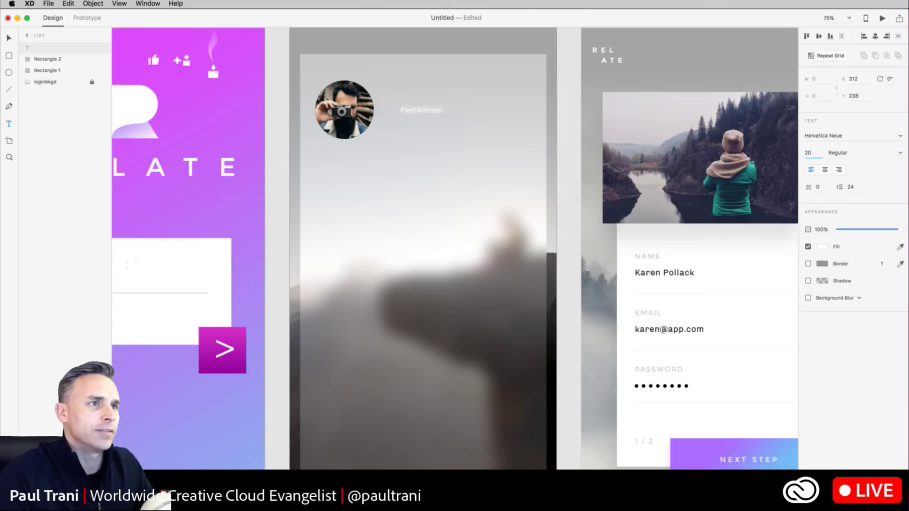
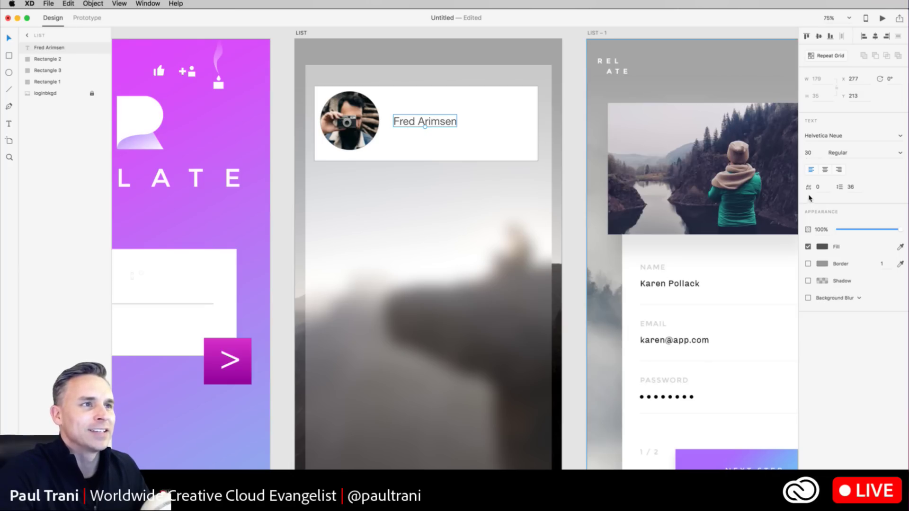
- Set the name's font size, then select the photo, name and white card background together
click(813, 159)
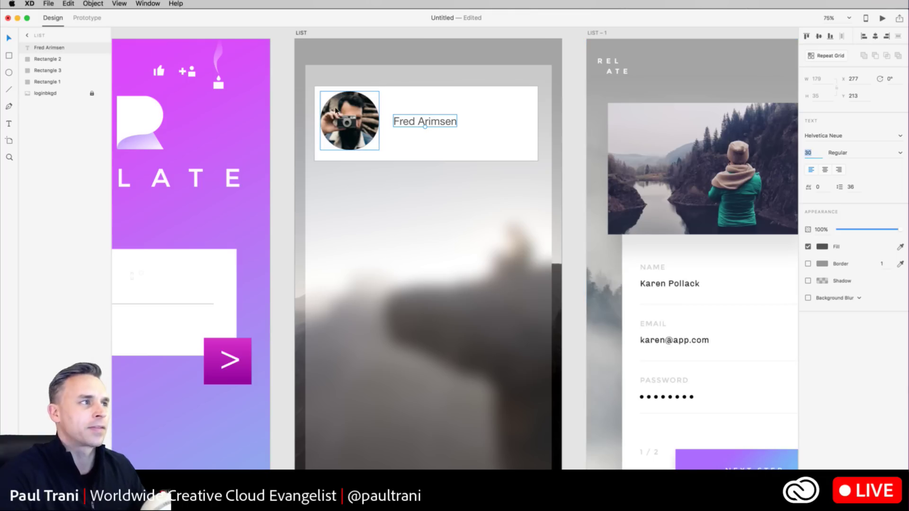
click(291, 121)
click(349, 121)
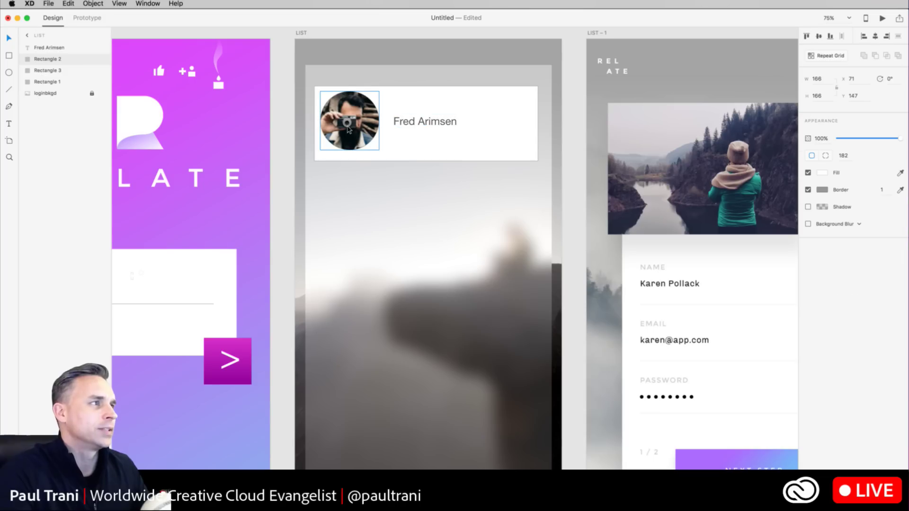
shift+click(417, 122)
shift+click(490, 129)
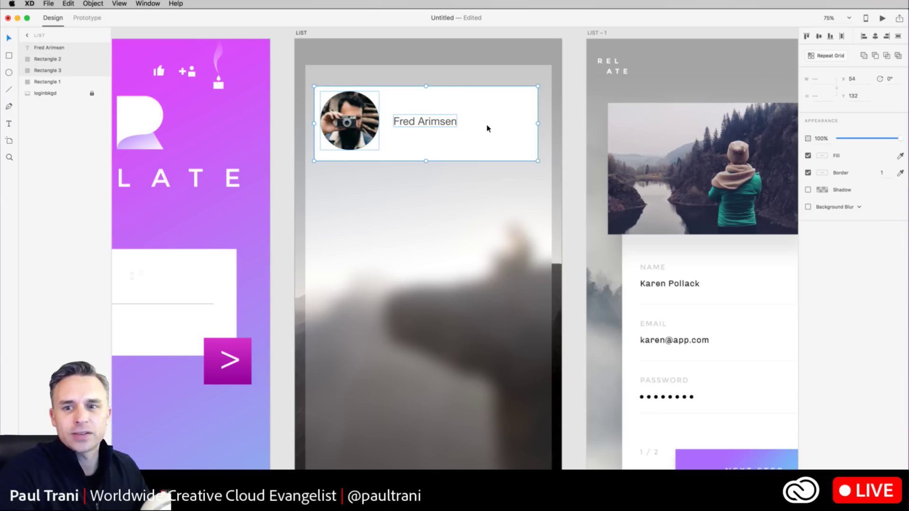
- Turn the card into a repeat grid and stretch it down to five card rows
click(813, 58)
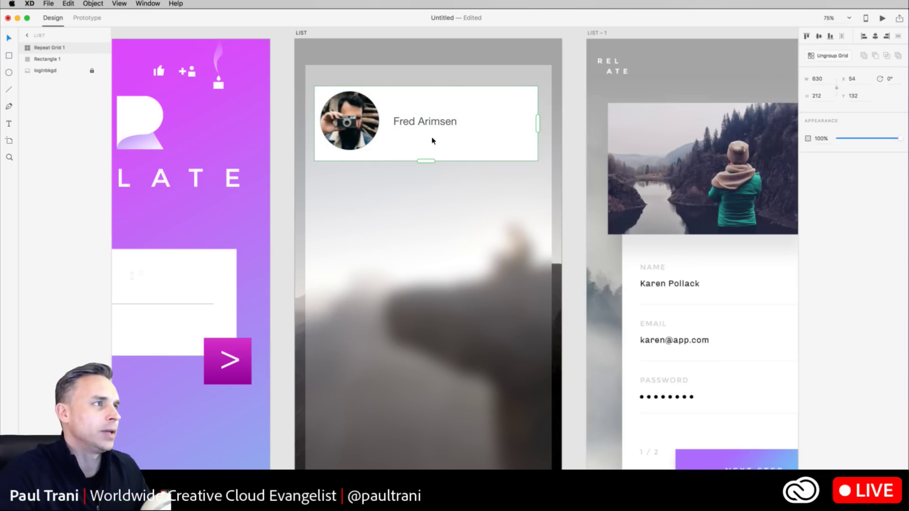
drag(426, 161, 425, 438)
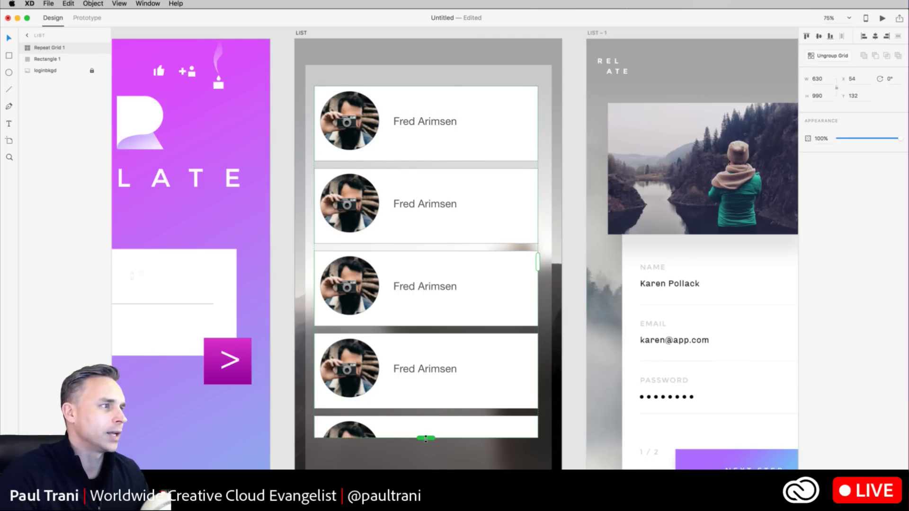
scroll(421, 403, down, 3)
drag(426, 362, 426, 411)
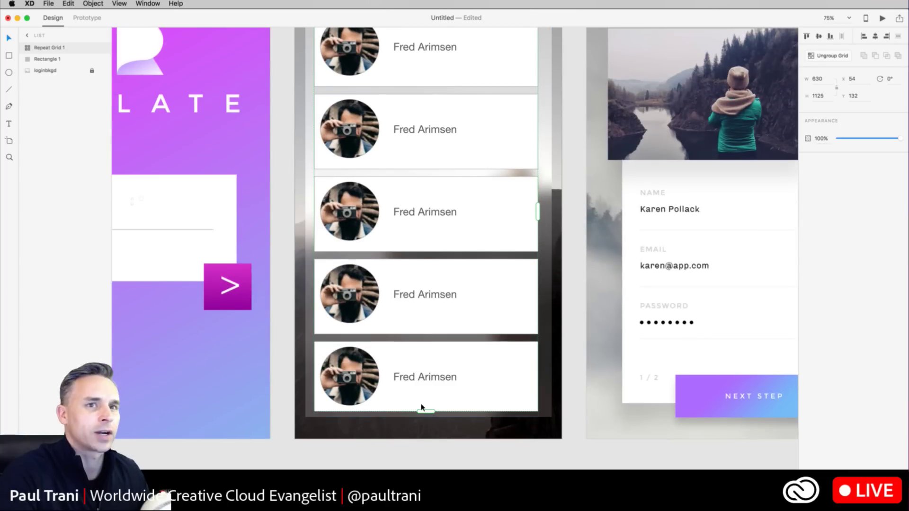
scroll(414, 361, up, 5)
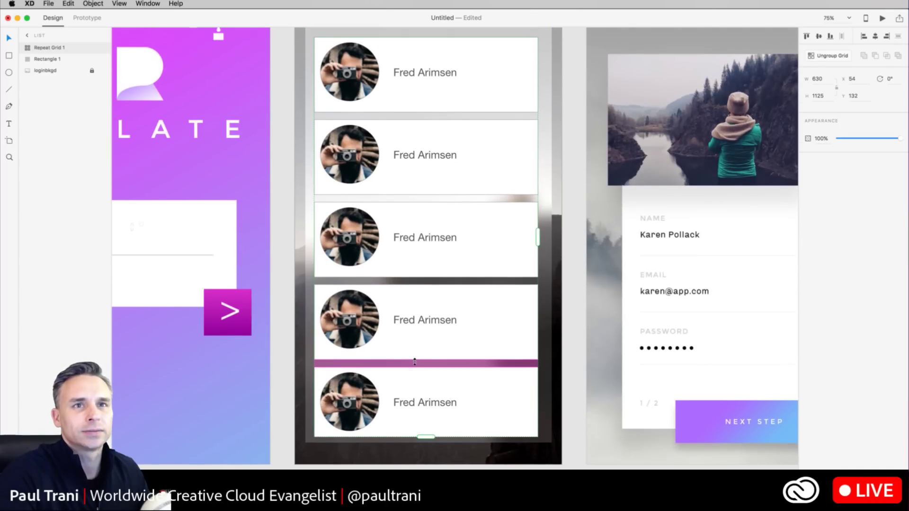
scroll(414, 361, down, 1)
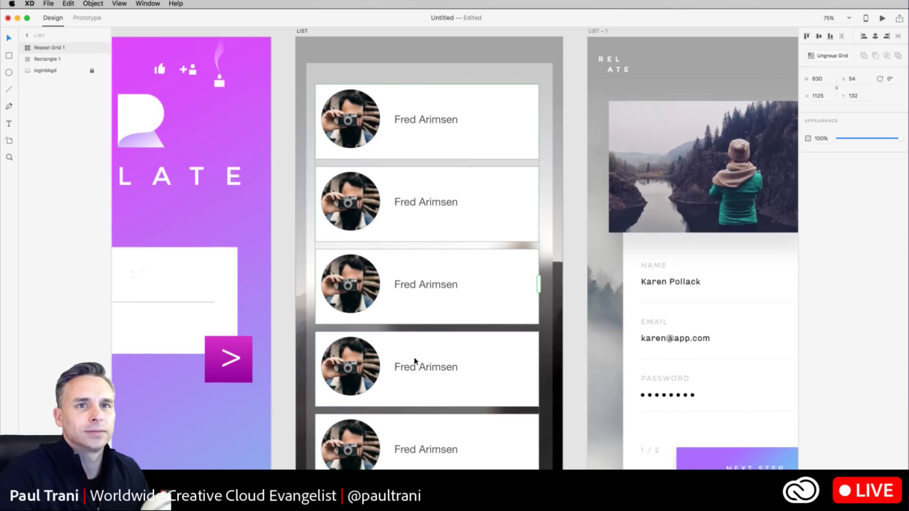
scroll(414, 361, down, 1)
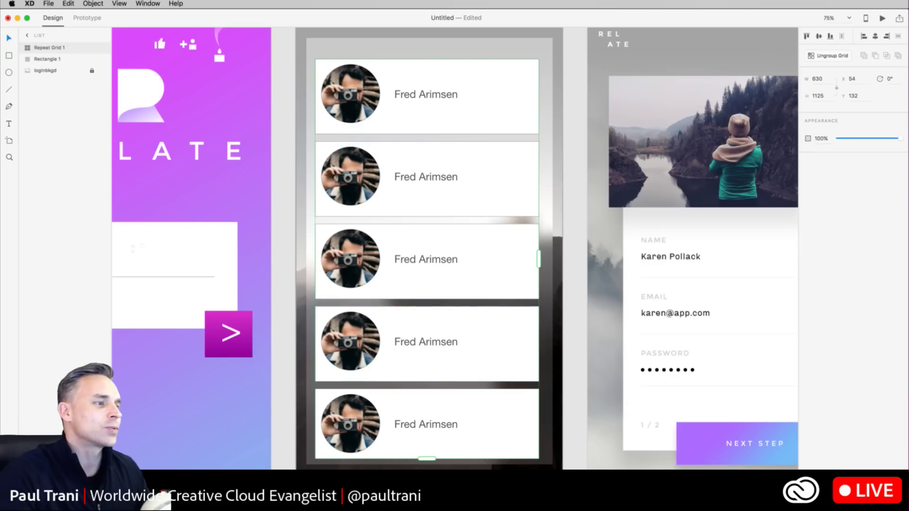
key(super+Tab)
drag(402, 202, 895, 471)
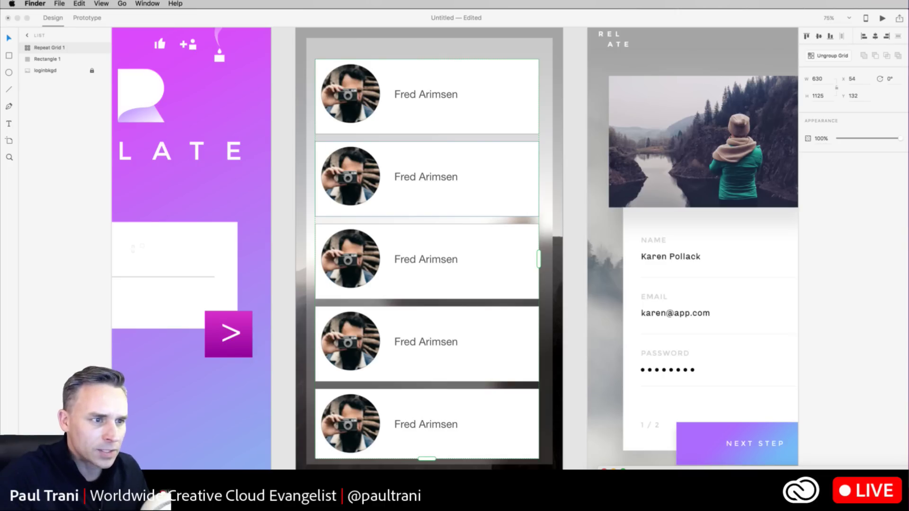
- Drop Names.txt from the assets folder onto the grid's first name to fill every card
drag(908, 476, 426, 219)
click(672, 398)
drag(535, 471, 413, 94)
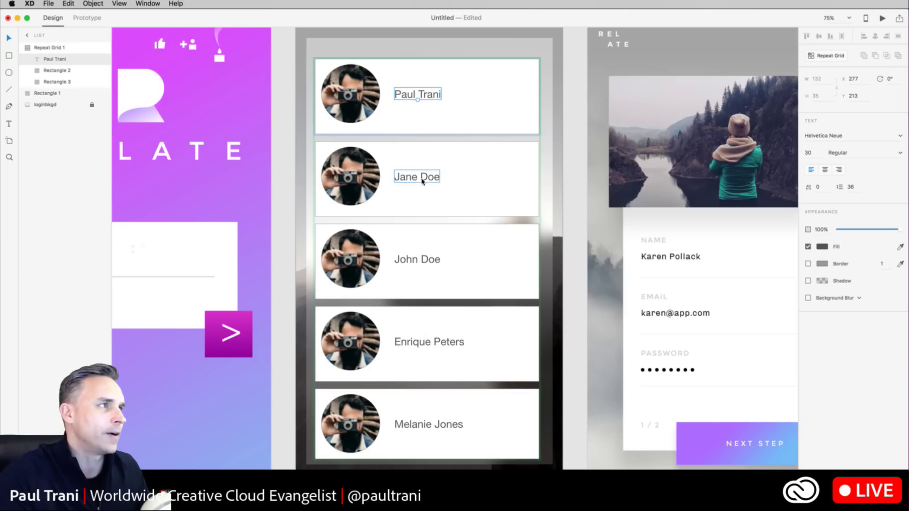
key(super+Tab)
- Drag Profile1–10.jpg from Finder onto the first avatar so each card gets its own photo
click(710, 369)
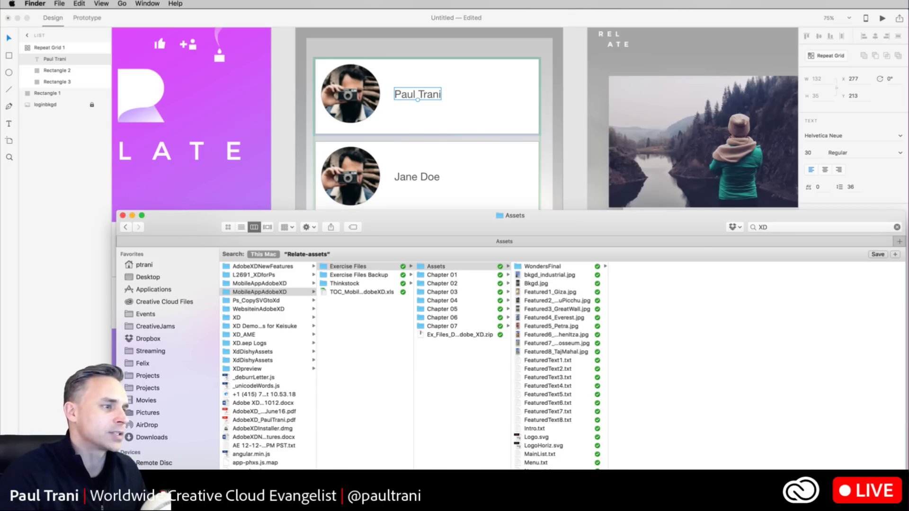
drag(463, 231, 598, 46)
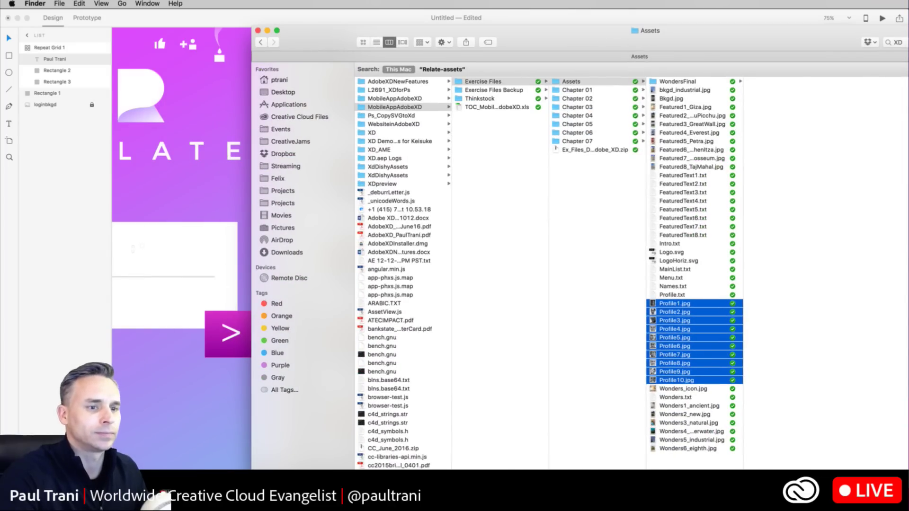
drag(908, 502, 576, 453)
scroll(480, 298, right, 5)
drag(318, 32, 630, 34)
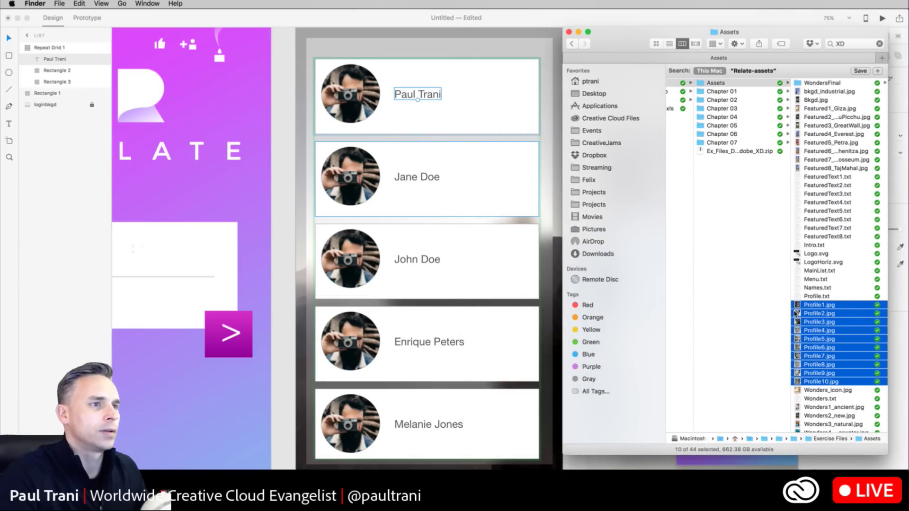
drag(796, 305, 354, 90)
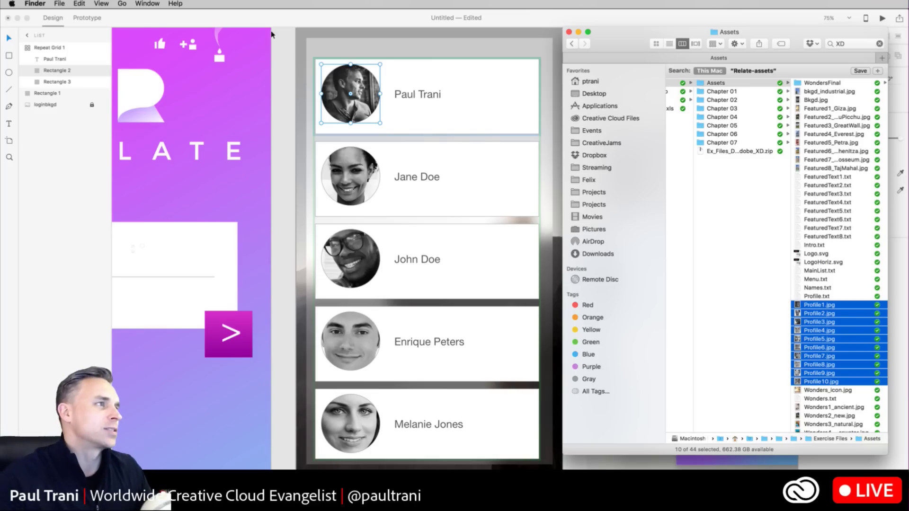
double_click(639, 37)
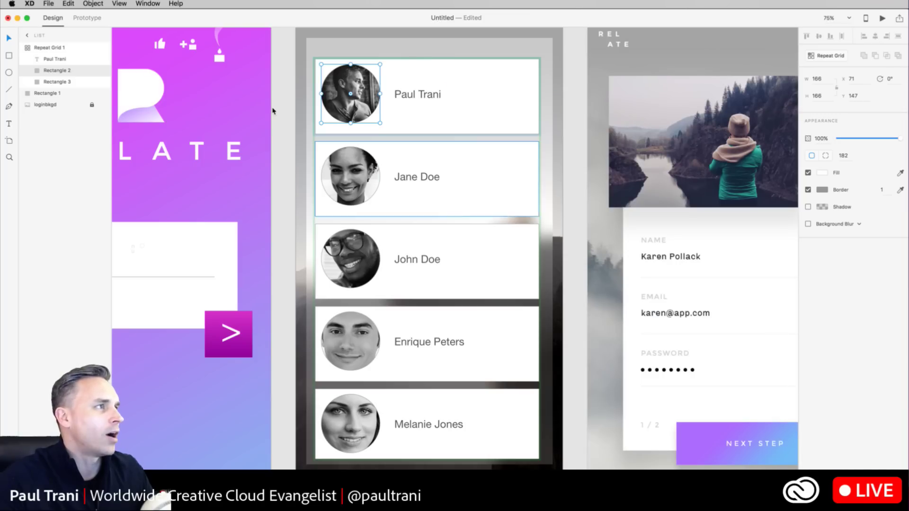
- Remove the card outlines and turn on background blur for the card background
click(450, 115)
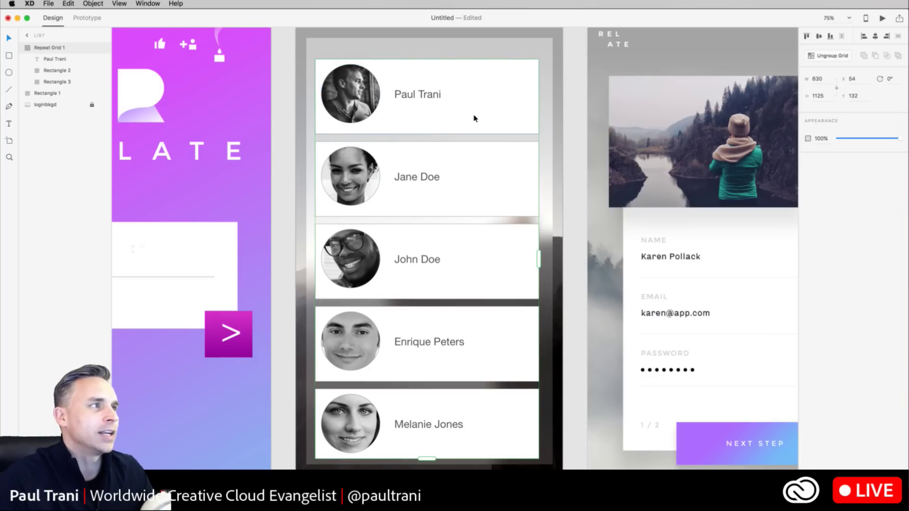
double_click(475, 118)
click(808, 190)
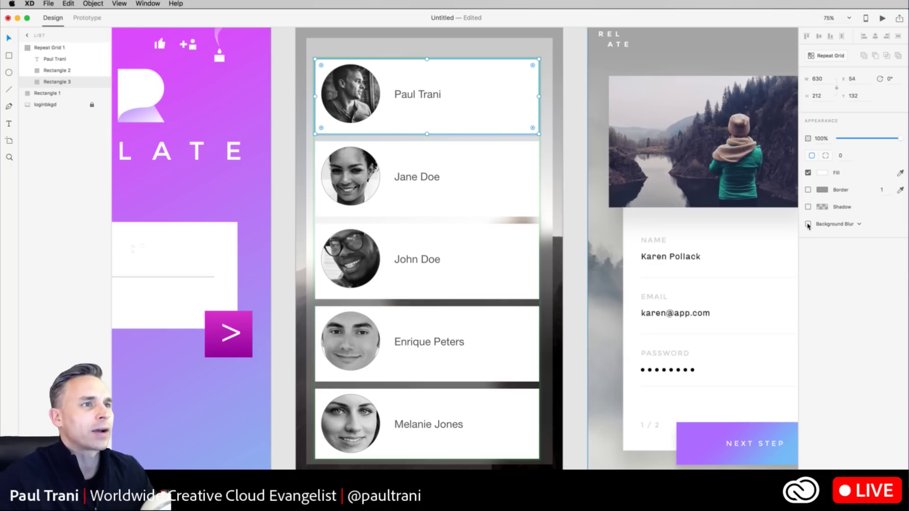
click(808, 224)
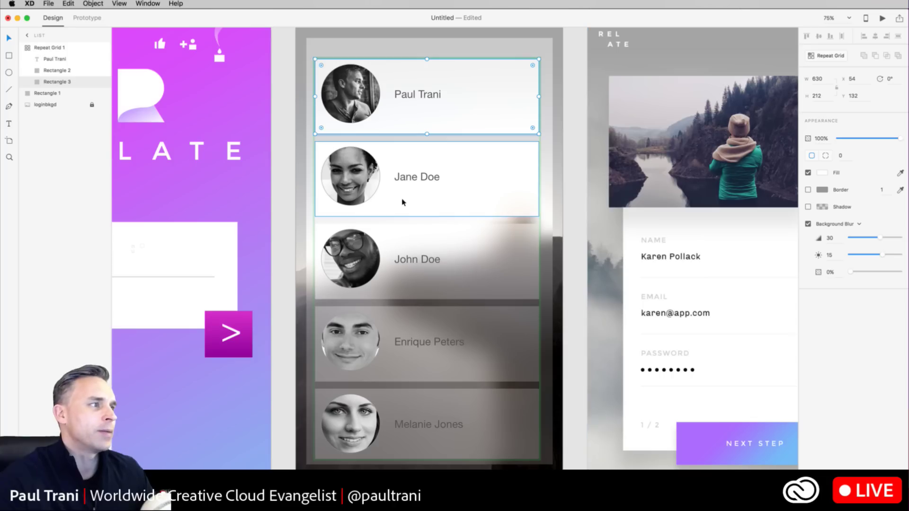
click(308, 259)
key(Delete)
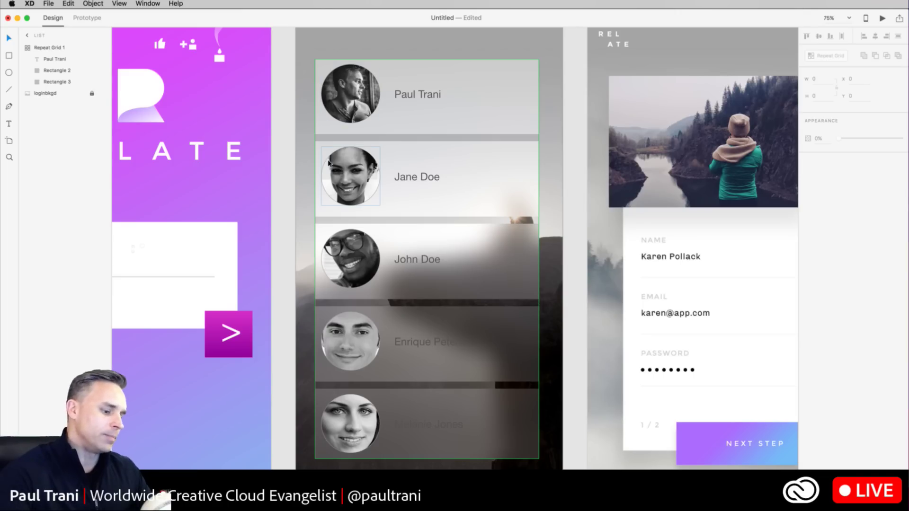
key(super+z)
- Set the card background blur amount to 38 and brightness to 28
scroll(374, 124, down, 3)
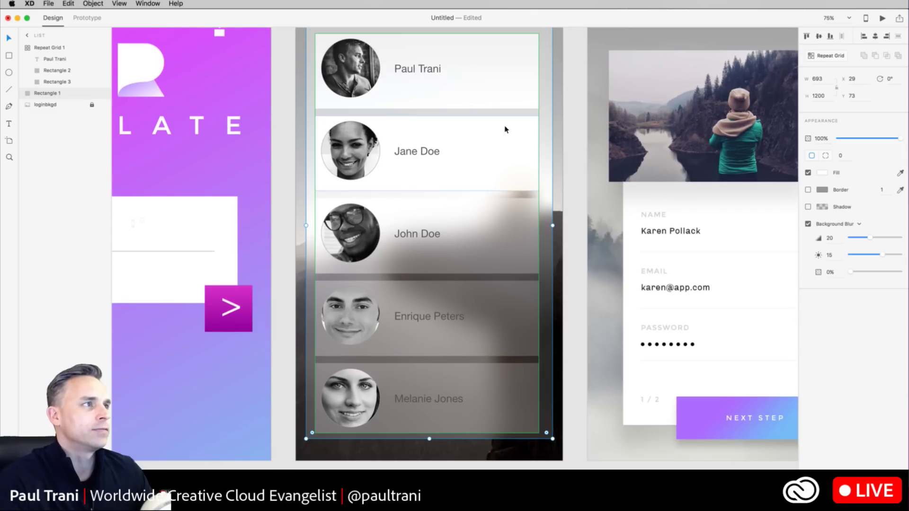
double_click(493, 86)
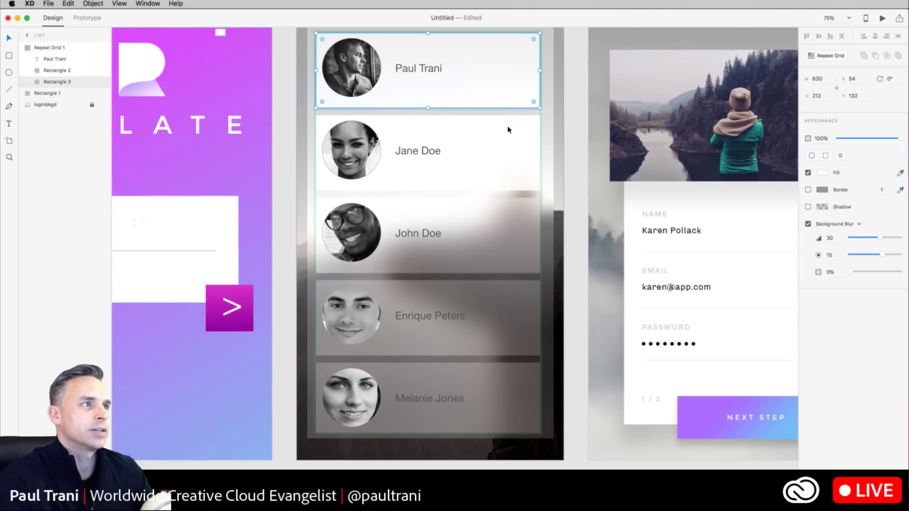
drag(863, 239, 899, 240)
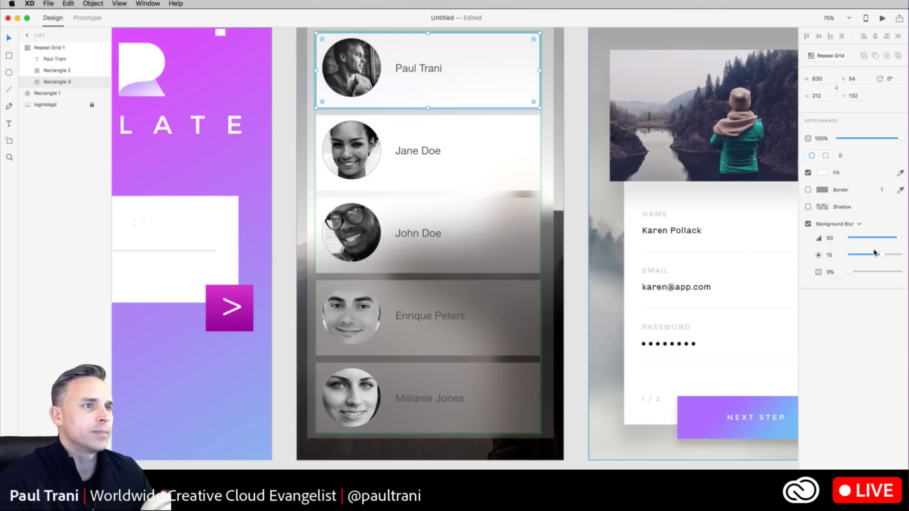
click(888, 238)
click(890, 255)
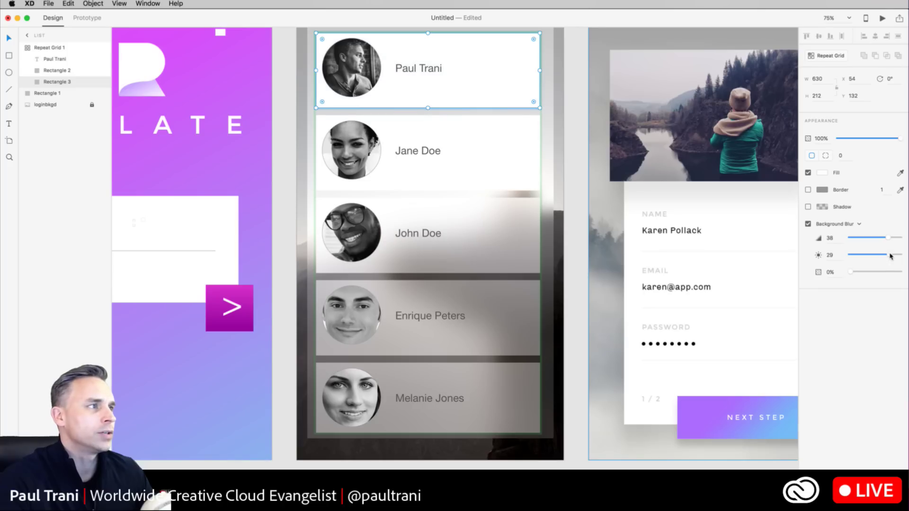
click(894, 255)
click(887, 254)
click(887, 254)
scroll(246, 163, right, 1)
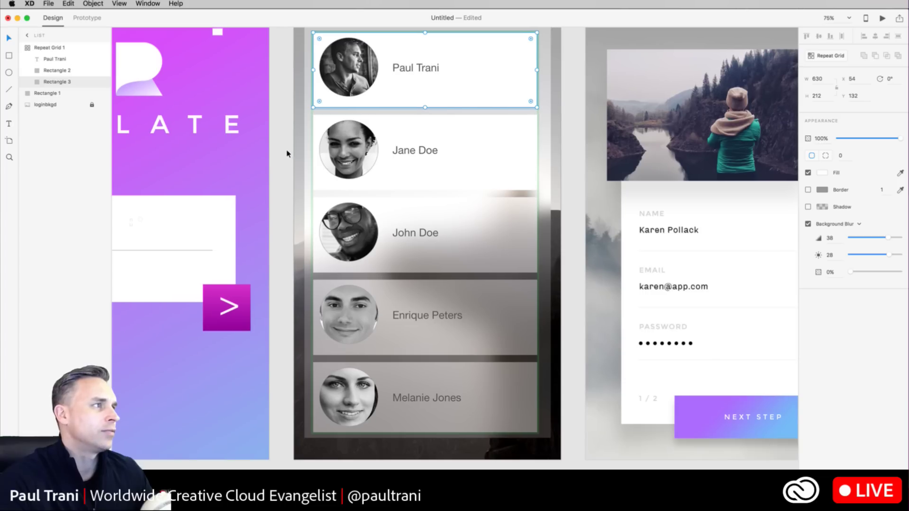
key(Escape)
- Make the profile photos borderless squares with corner radius 0
double_click(353, 75)
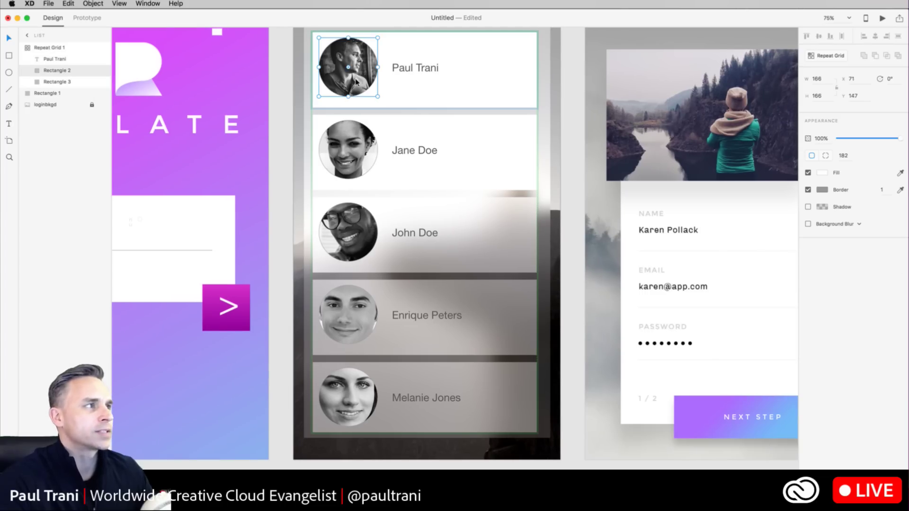
drag(349, 68, 382, 98)
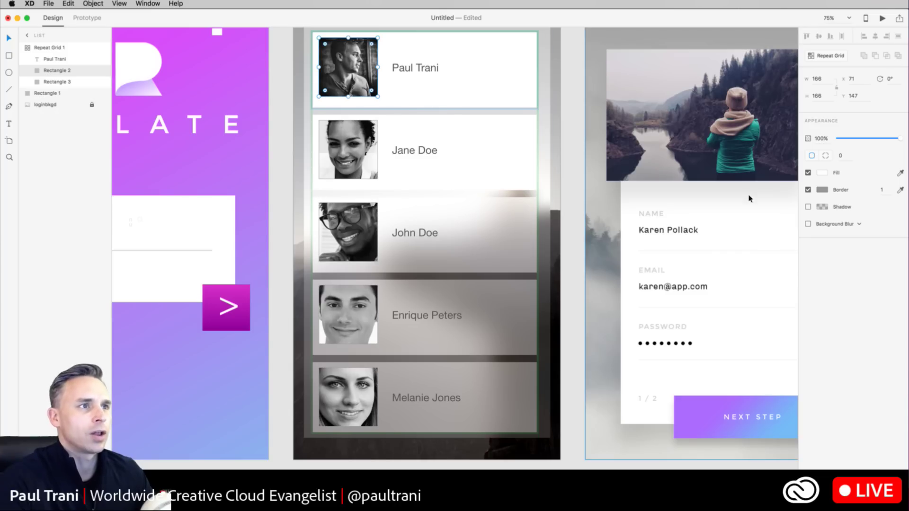
click(808, 190)
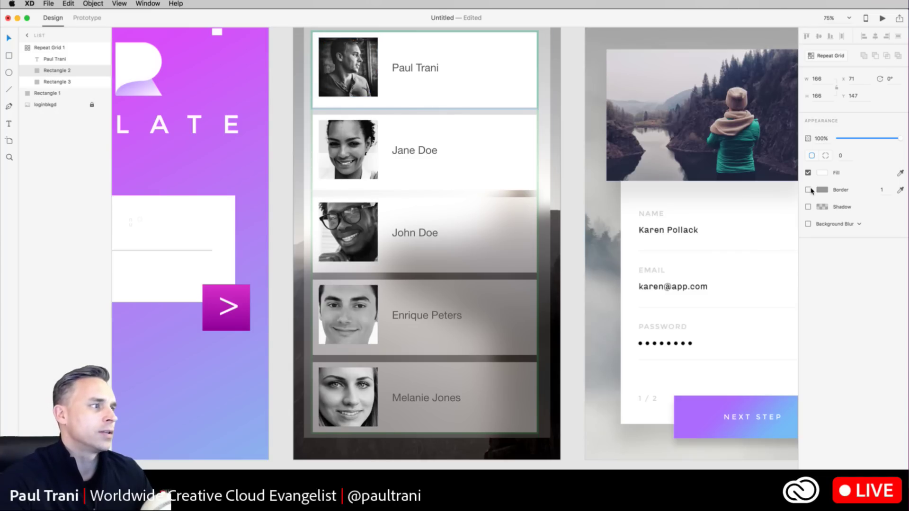
click(284, 112)
drag(288, 94, 470, 140)
- Add a begin text on the splash screen and move it into the white box
key(super+minus)
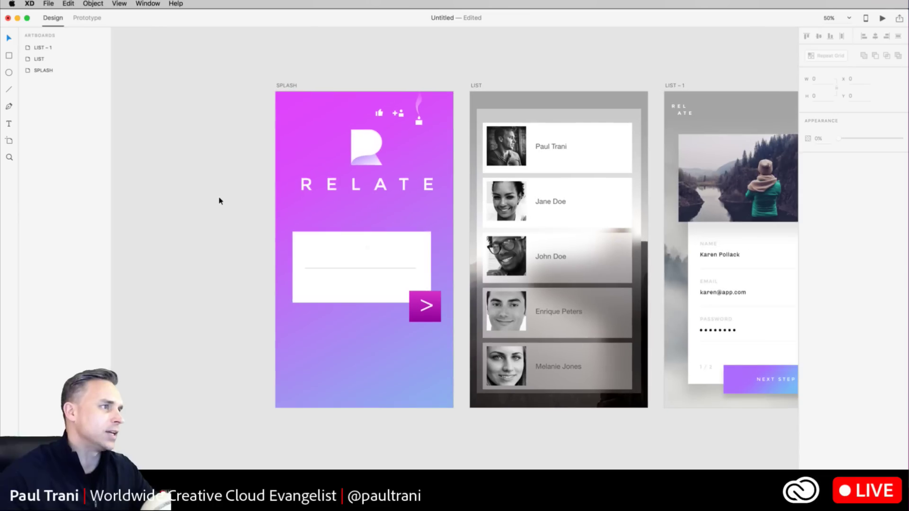
key(super+equal)
click(257, 247)
click(8, 124)
click(266, 363)
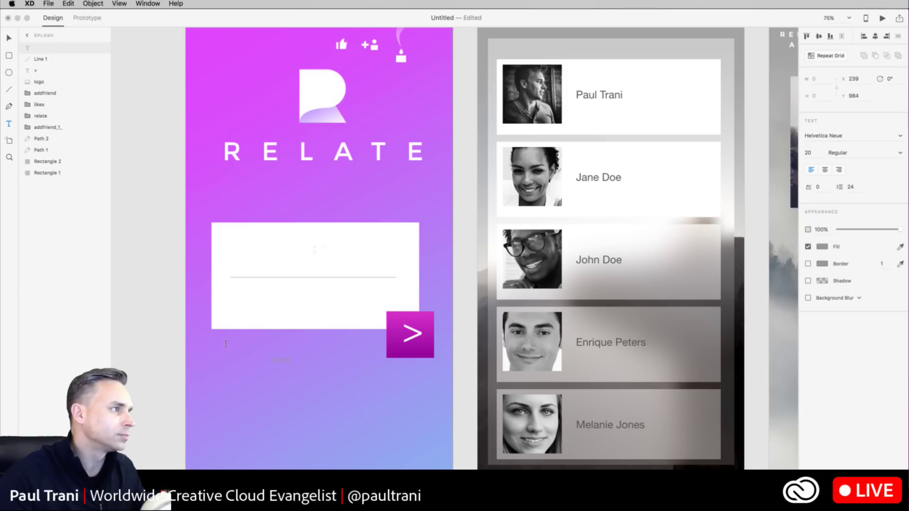
click(350, 374)
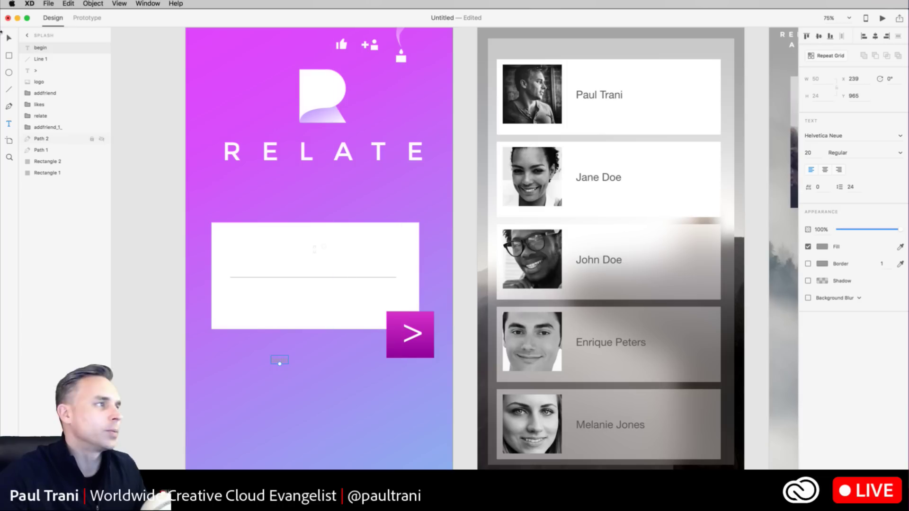
click(10, 38)
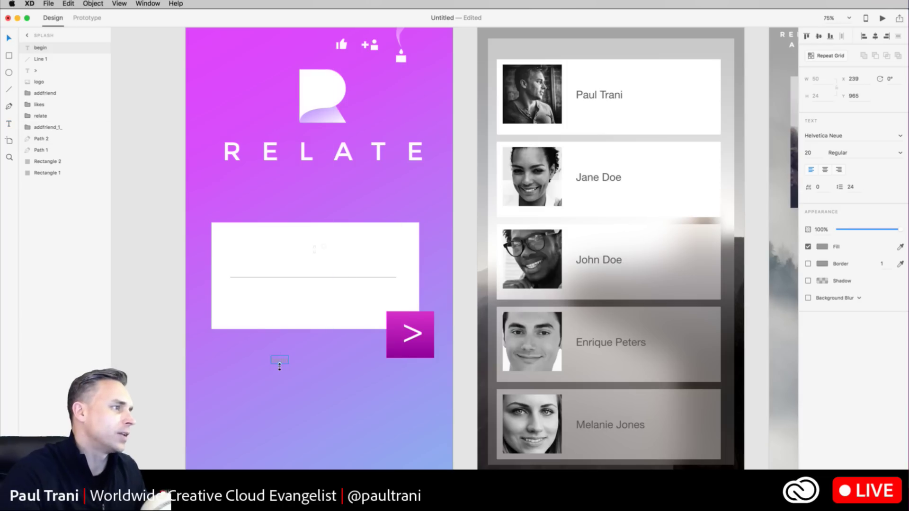
drag(279, 376, 315, 305)
- Delete the underline, shrink the white box and centre the text inside it
click(300, 276)
key(Delete)
click(288, 257)
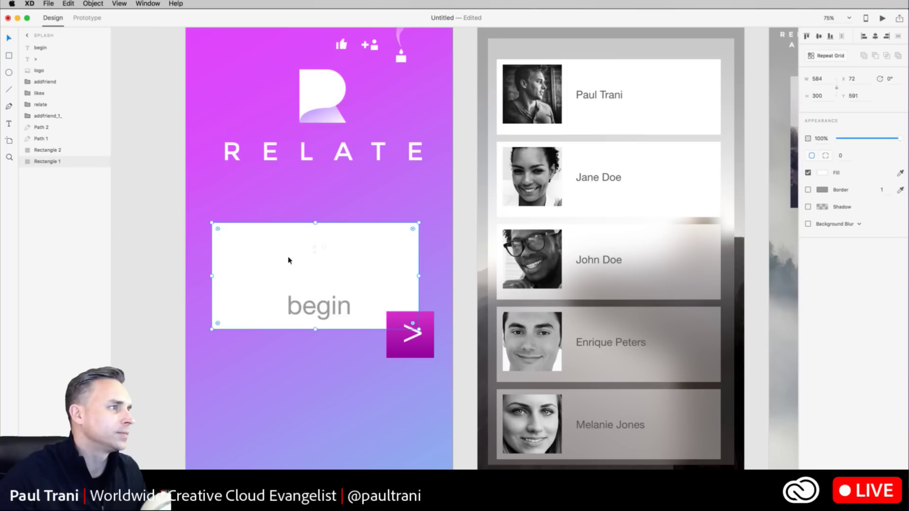
key(Delete)
key(super+z)
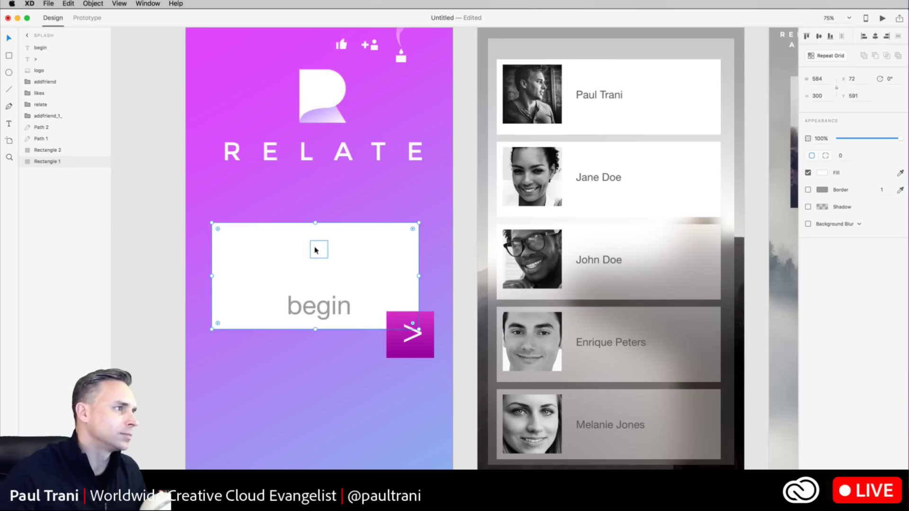
click(225, 245)
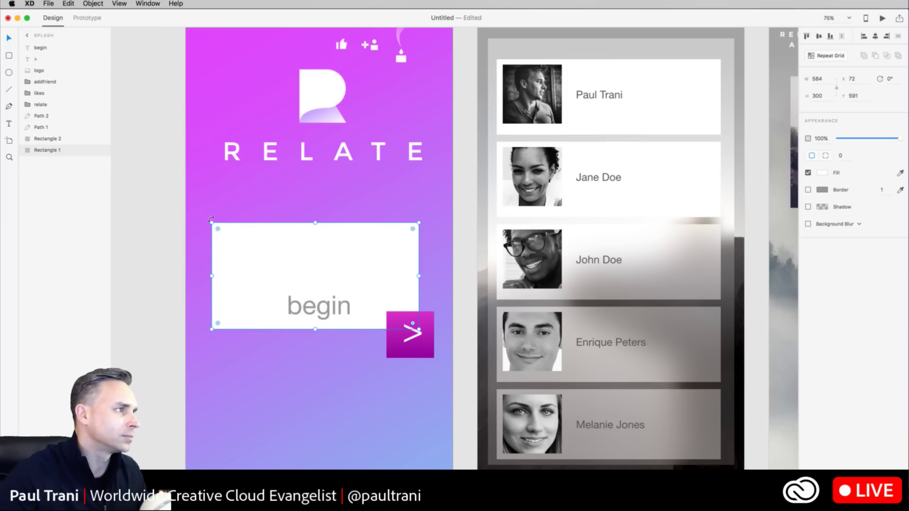
drag(211, 223, 266, 275)
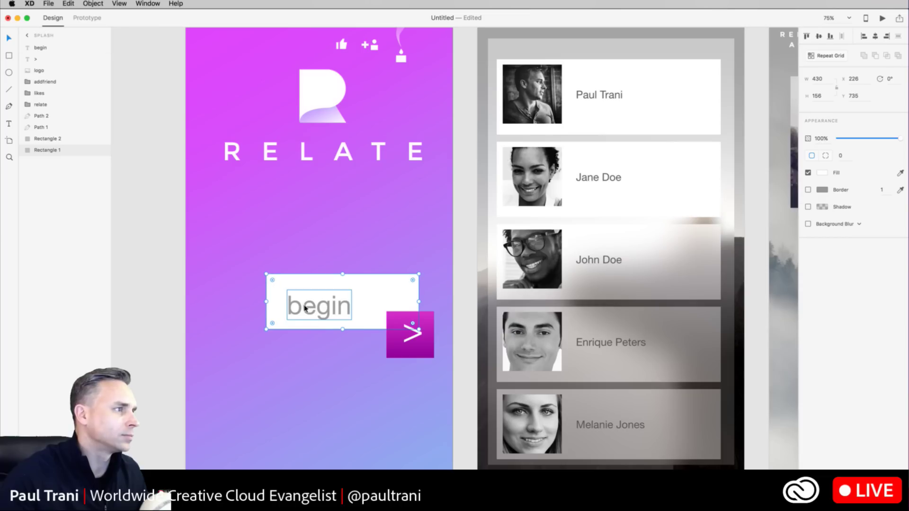
drag(304, 309, 326, 303)
- Retype the label as BEGIN with spaces between the letters, centred on the button
double_click(333, 307)
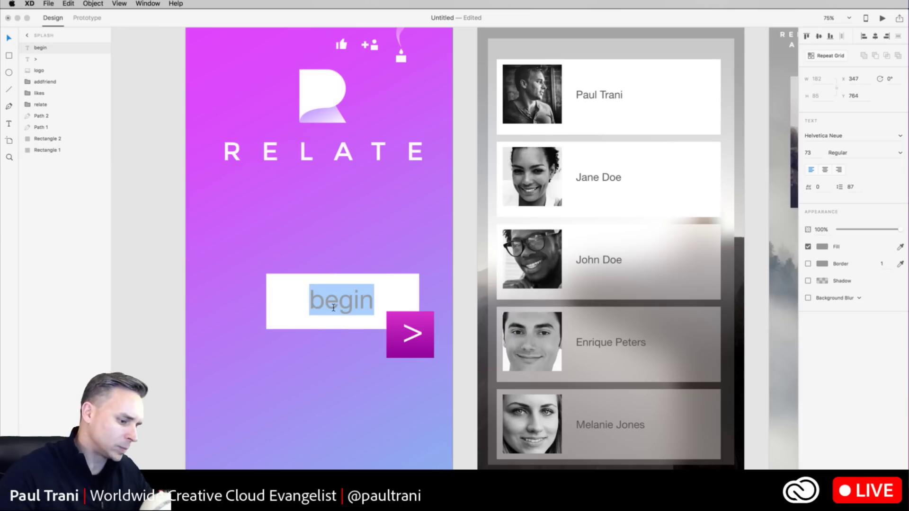
text(BEGIN)
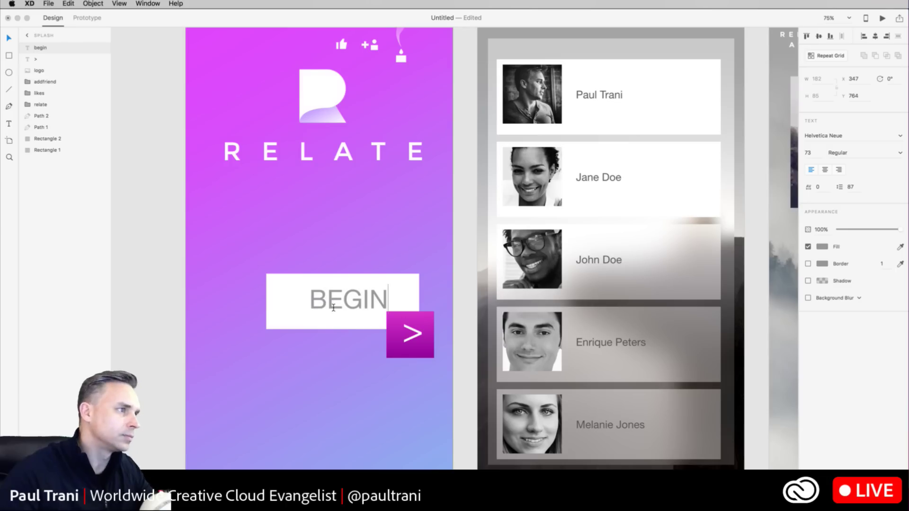
key(super+a)
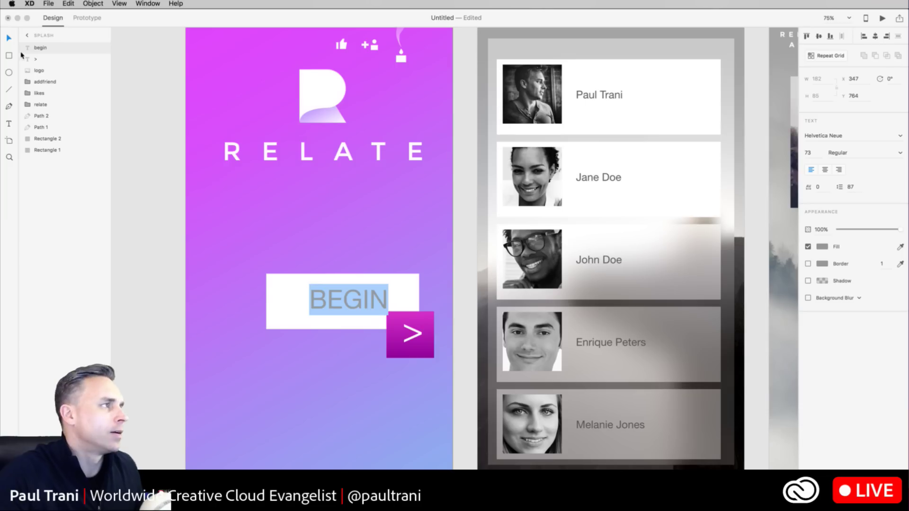
click(7, 38)
drag(314, 298, 312, 302)
double_click(316, 302)
click(320, 303)
click(345, 303)
click(371, 307)
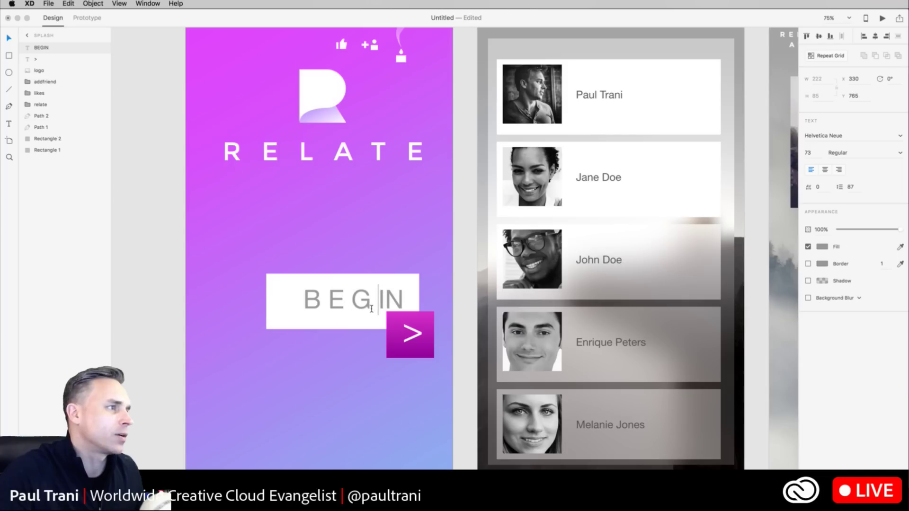
click(384, 305)
click(176, 271)
drag(334, 296, 320, 297)
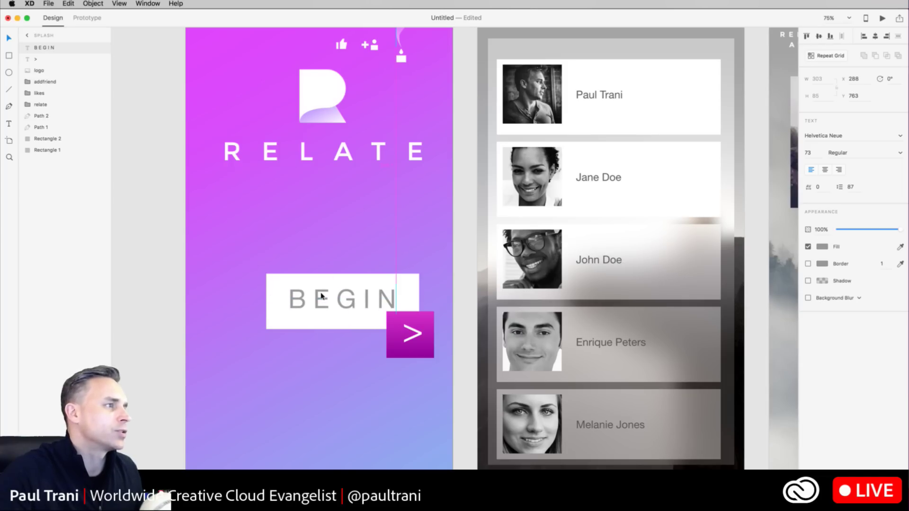
- Group the BEGIN text, white box, magenta square and > arrow into one button
shift+click(277, 300)
shift+click(390, 330)
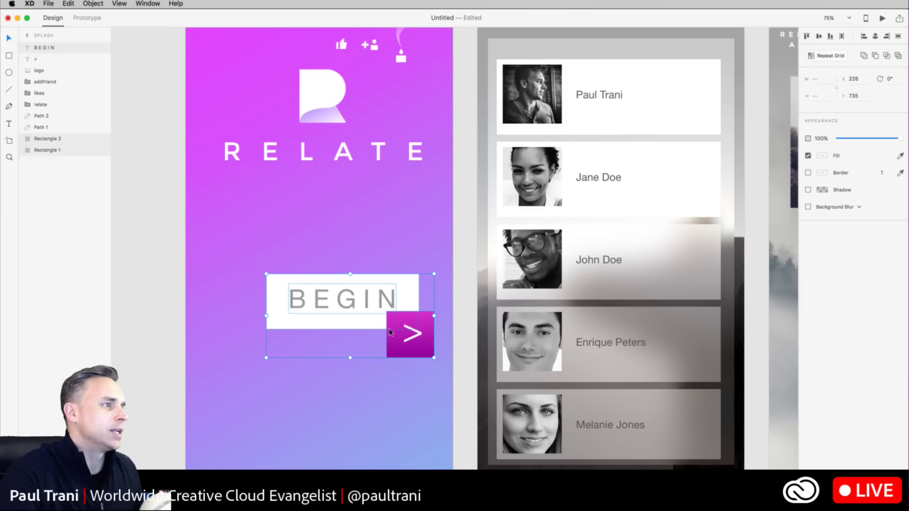
shift+click(411, 337)
drag(411, 337, 393, 351)
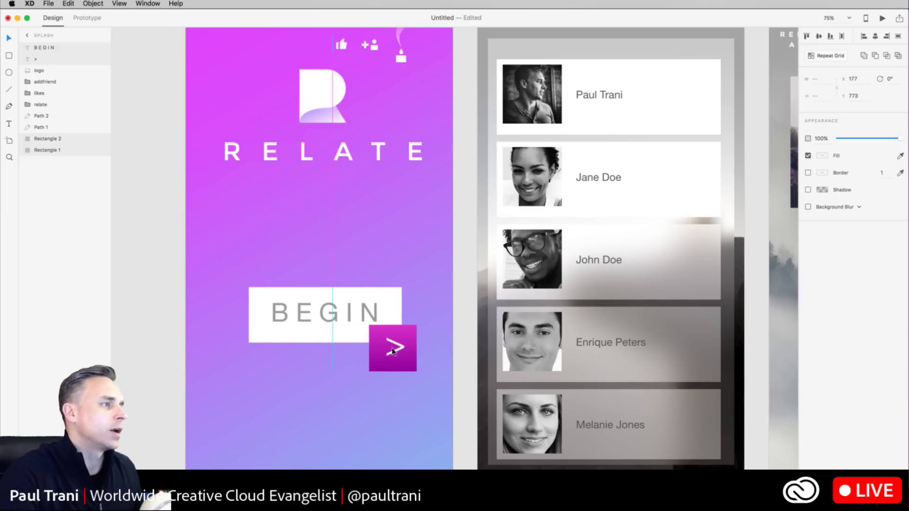
right_click(370, 335)
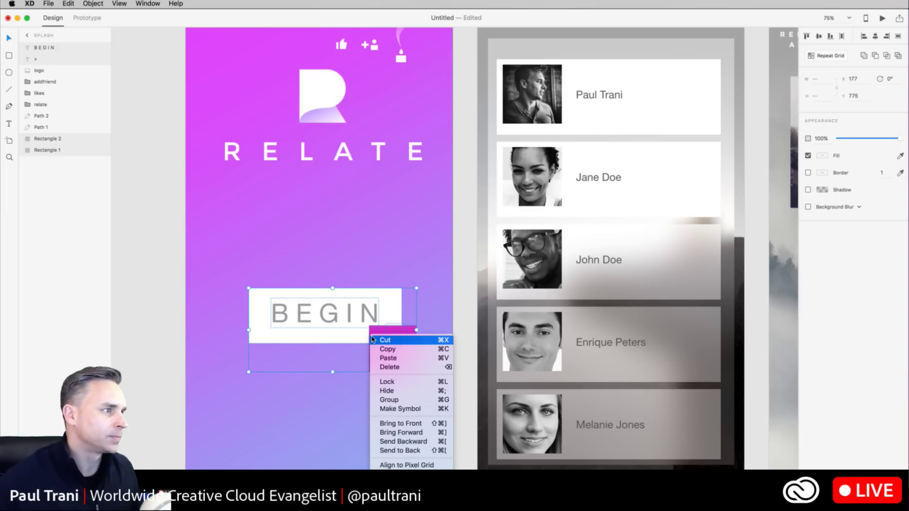
click(391, 401)
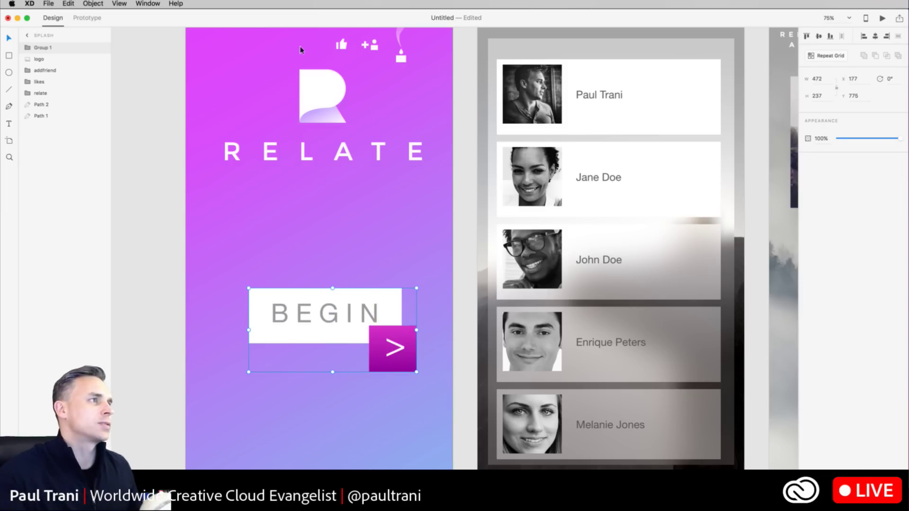
drag(317, 32, 311, 128)
- Move the icons from the top of the splash onto the pasteboard
drag(314, 105, 571, 74)
drag(605, 74, 604, 72)
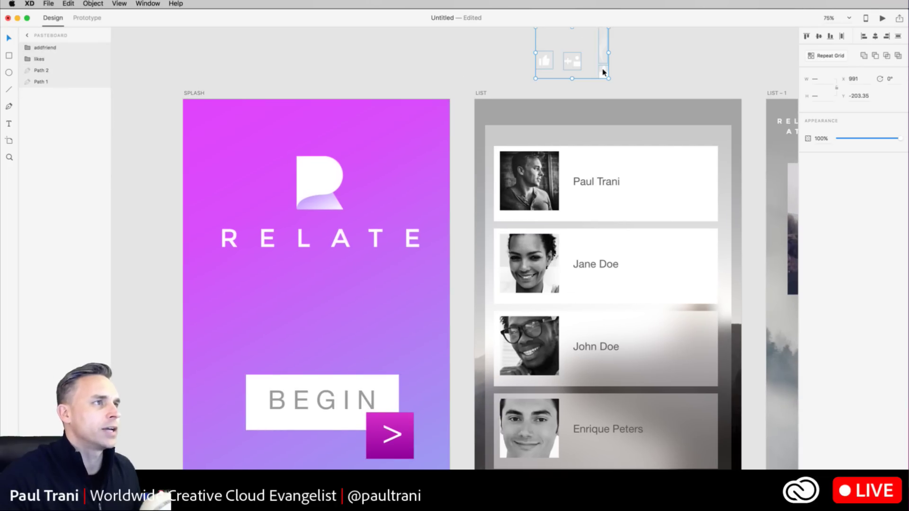
click(502, 58)
drag(544, 60, 542, 82)
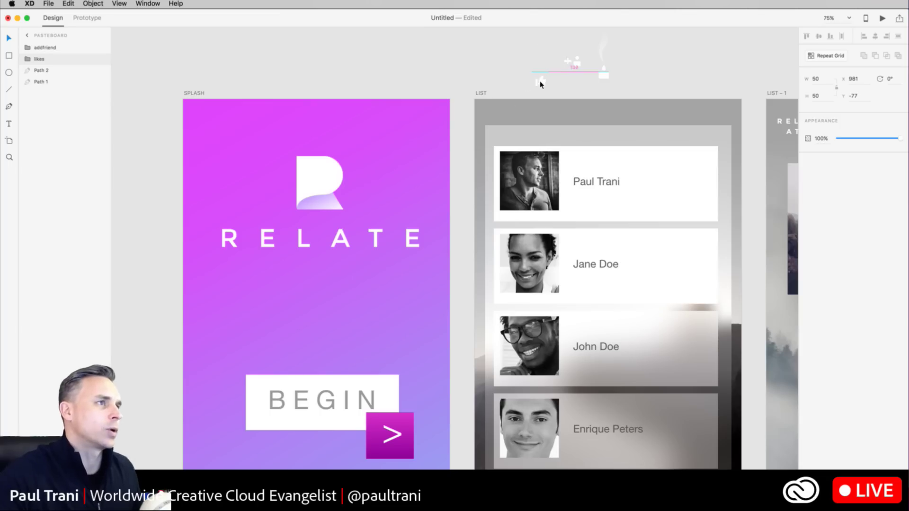
- Move the R logo and RELATE title further down the splash screen
scroll(204, 156, down, 5)
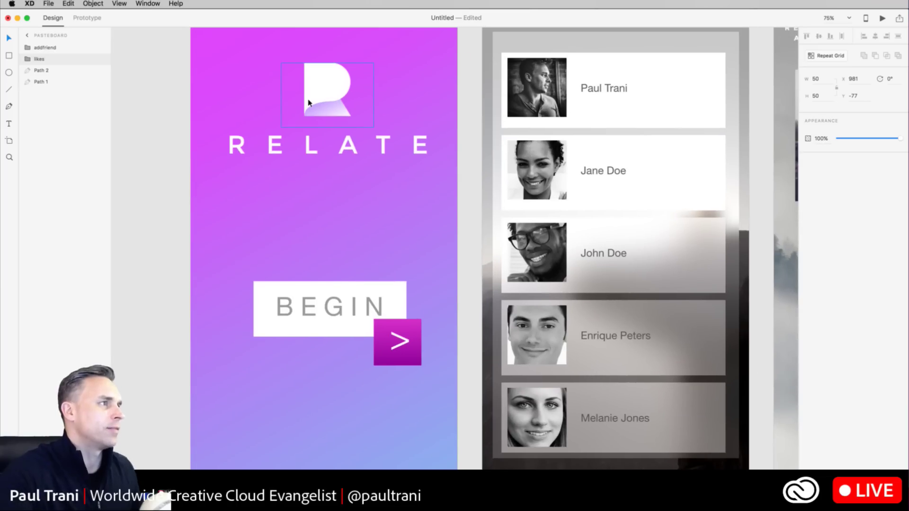
click(312, 85)
shift+click(312, 153)
drag(312, 153, 311, 219)
key(super+minus)
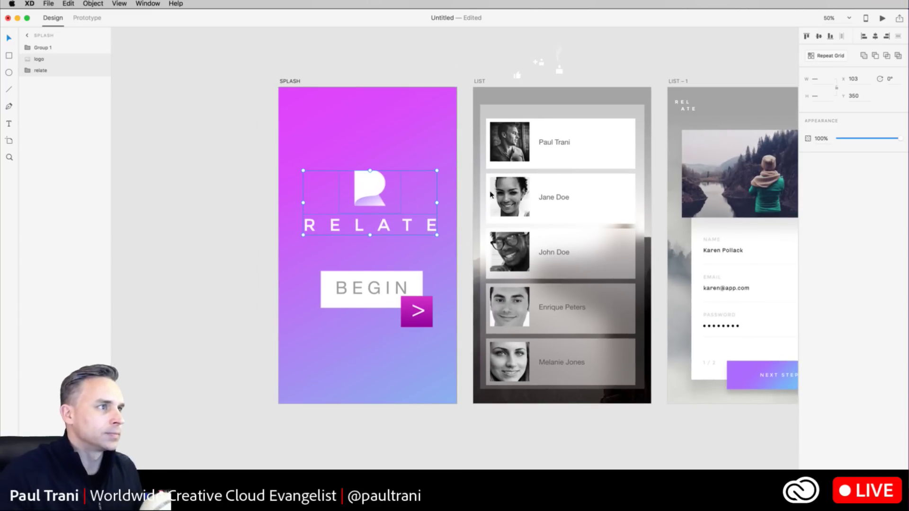
- Rename the second list card's contact to the sign-up form's person name
double_click(544, 198)
double_click(544, 198)
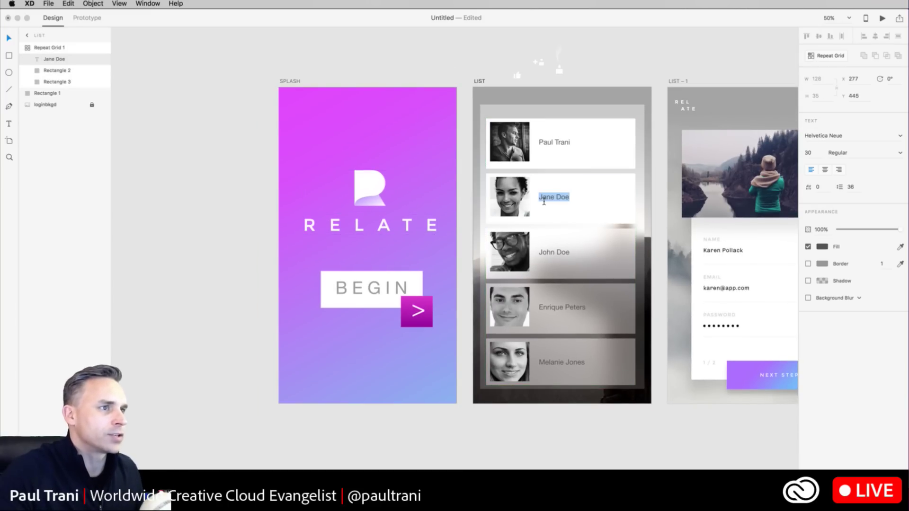
text(KAR)
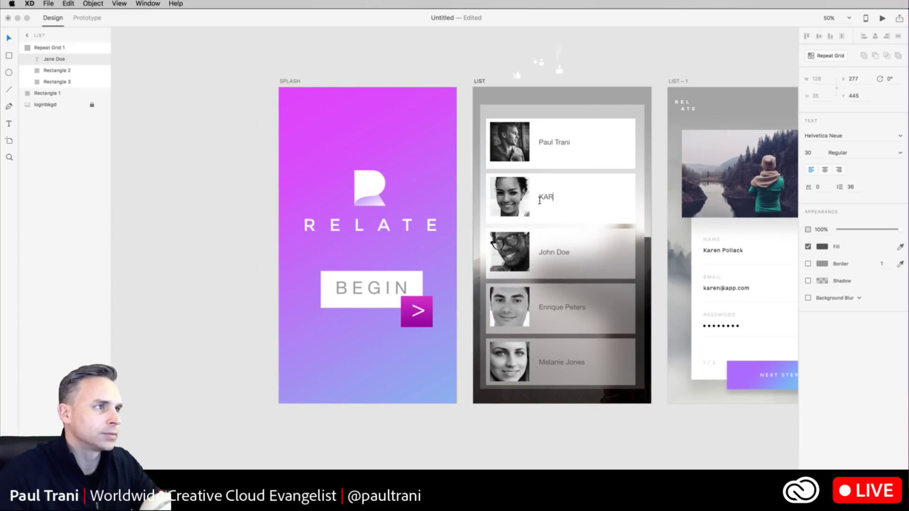
text(ren Pollack)
key(Escape)
drag(220, 147, 184, 147)
click(189, 135)
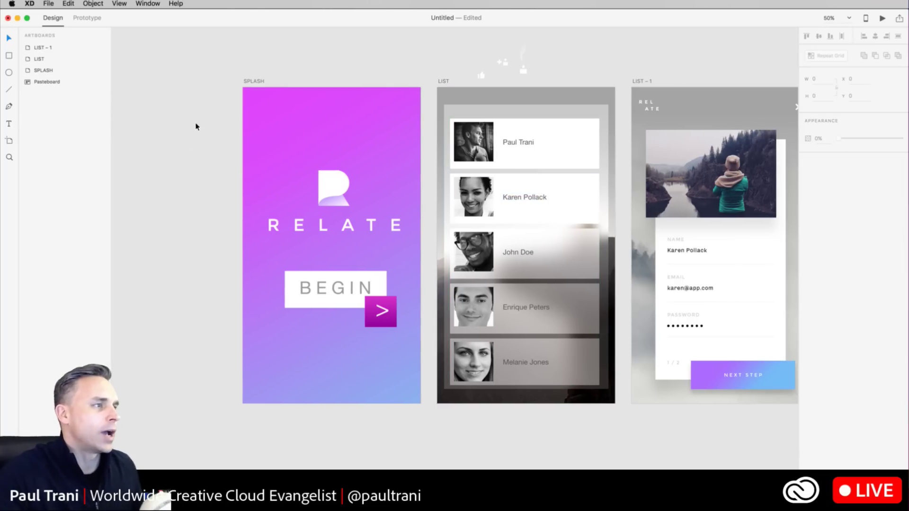
drag(379, 108, 280, 110)
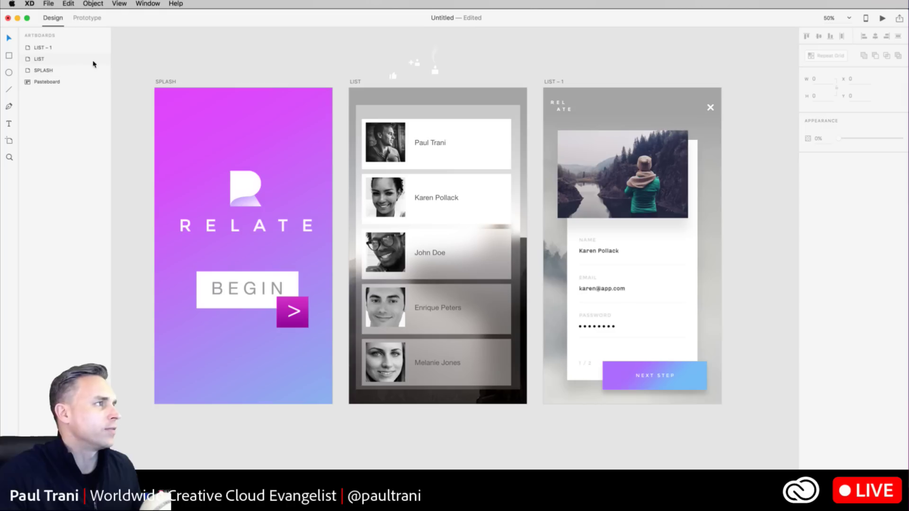
- Wire the BEGIN button group to the LIST artboard with a Slide Left, Ease Out, 0.4 s transition
click(80, 18)
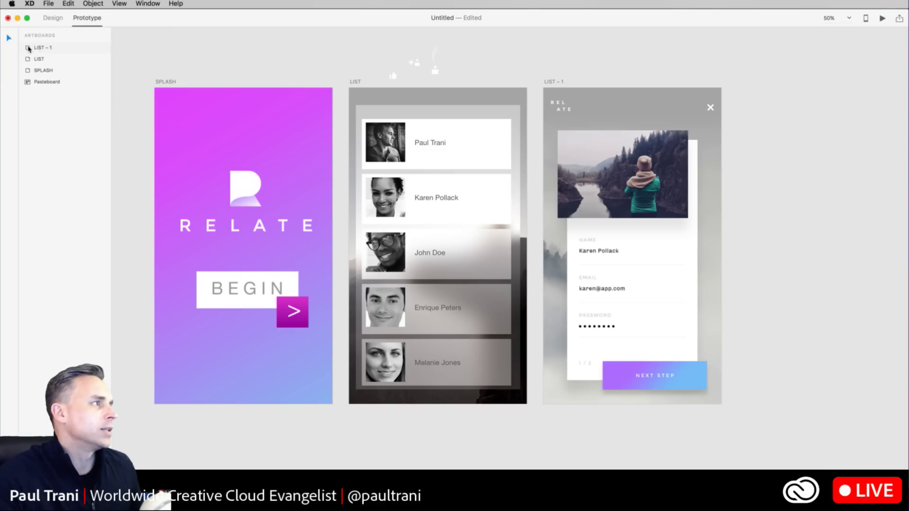
click(267, 305)
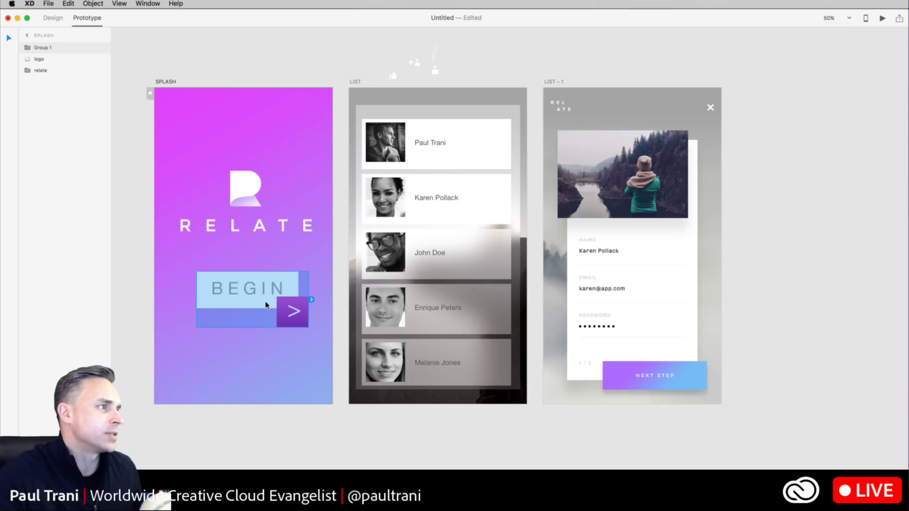
drag(311, 300, 371, 231)
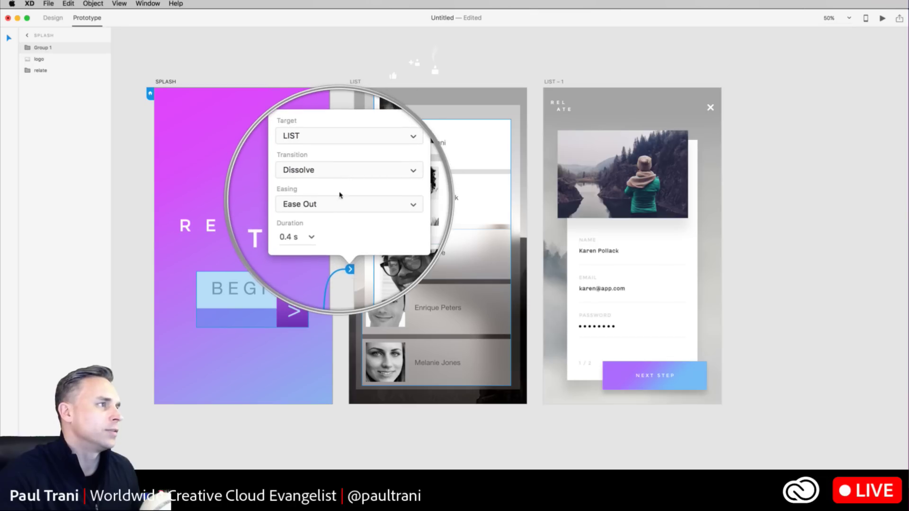
click(340, 180)
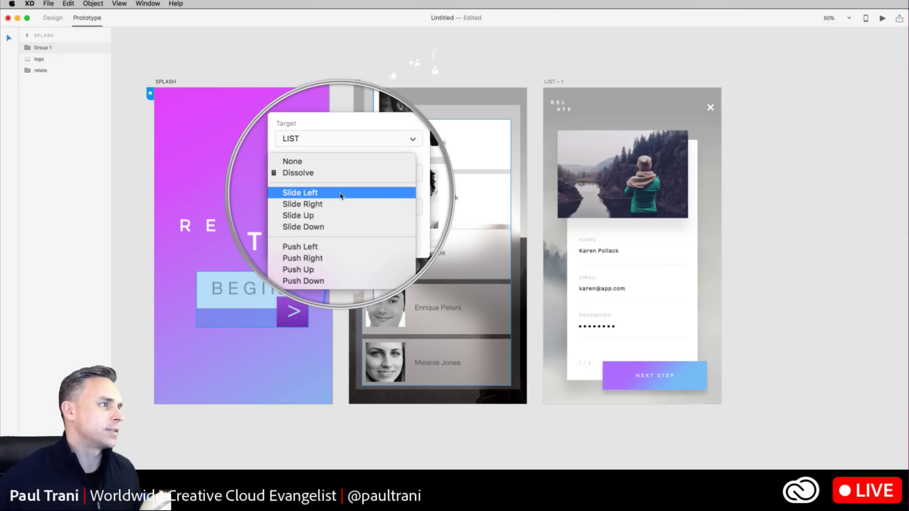
click(340, 193)
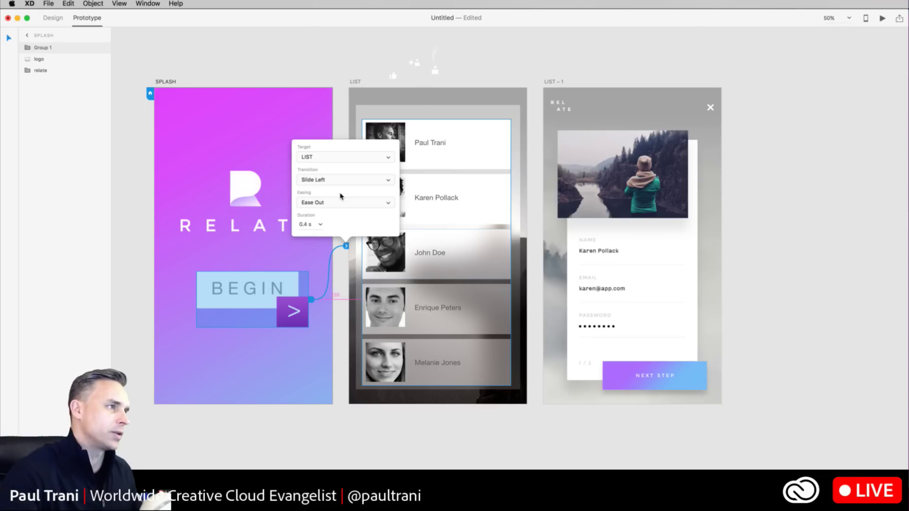
click(357, 73)
scroll(359, 69, up, 2)
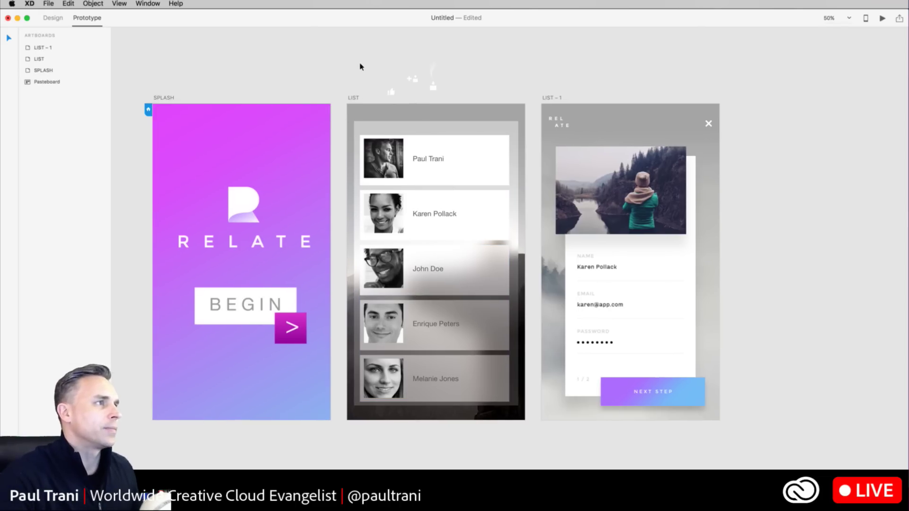
- Copy the > arrow from the BEGIN button onto the top-left of the LIST screen
click(51, 19)
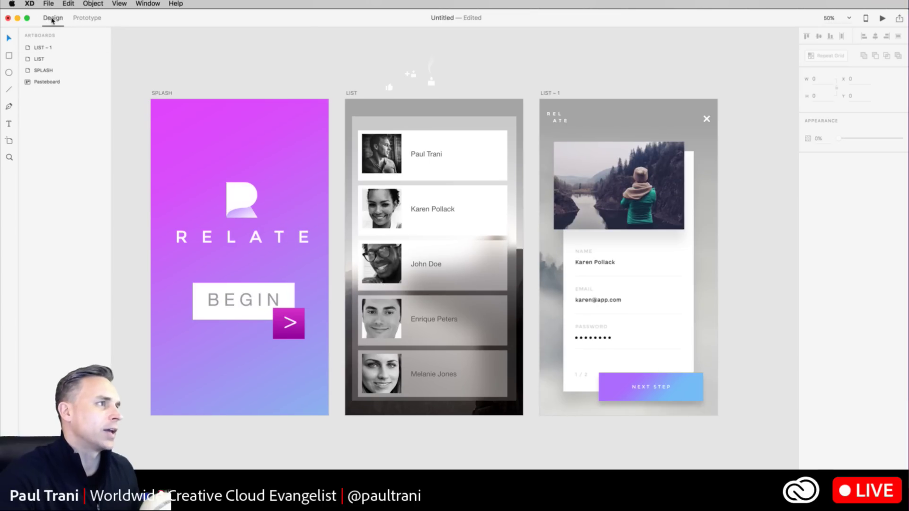
double_click(289, 326)
key(super+c)
click(296, 79)
key(super+v)
drag(290, 325, 367, 108)
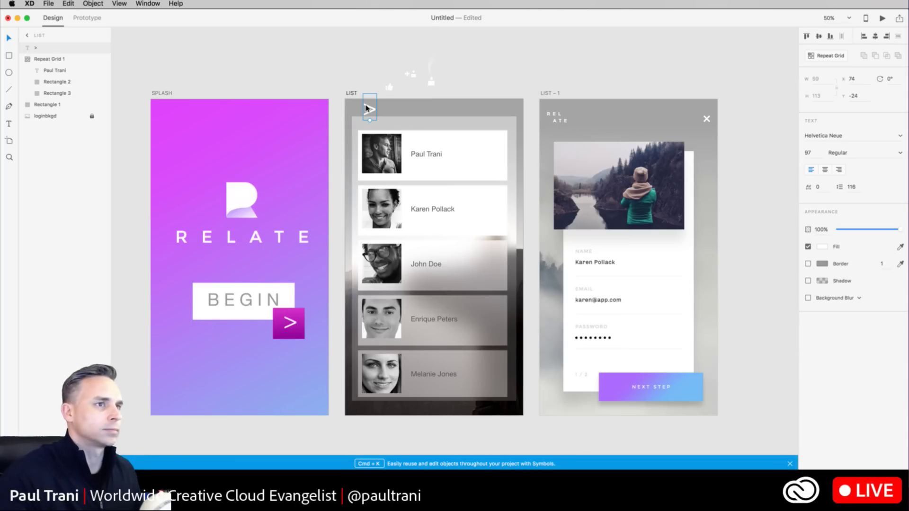
key(super+plus)
drag(263, 110, 263, 302)
- Change the copied arrow to < and shrink it against LIST's left edge
double_click(279, 160)
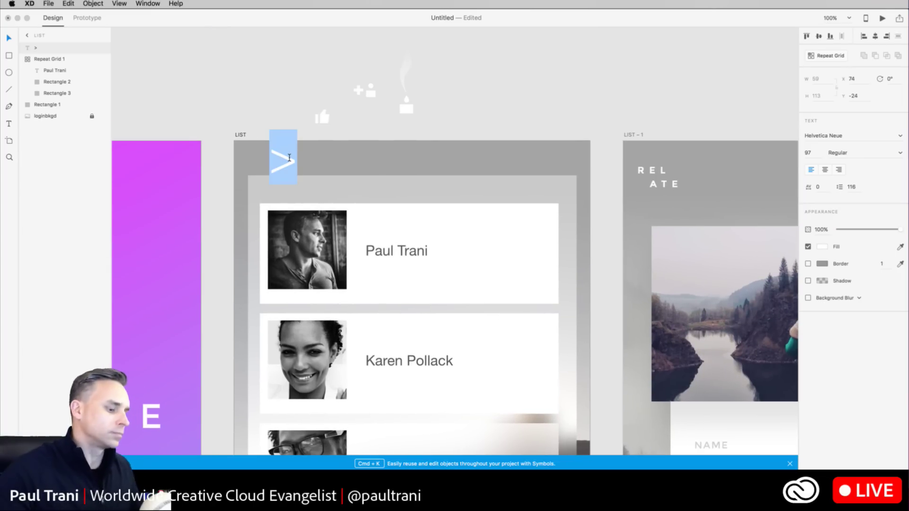
text(<)
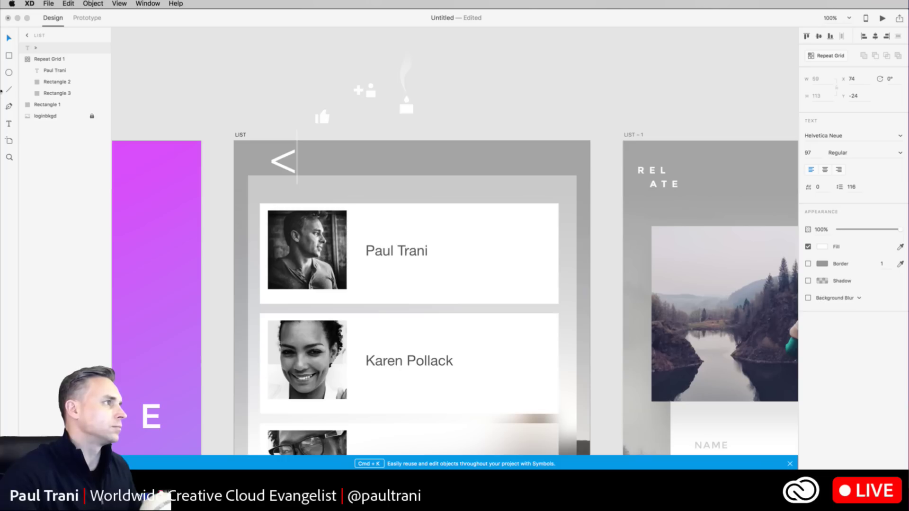
click(9, 37)
drag(283, 184, 254, 160)
- Wire the < back arrow to the SPLASH artboard with a Slide Right transition
click(88, 18)
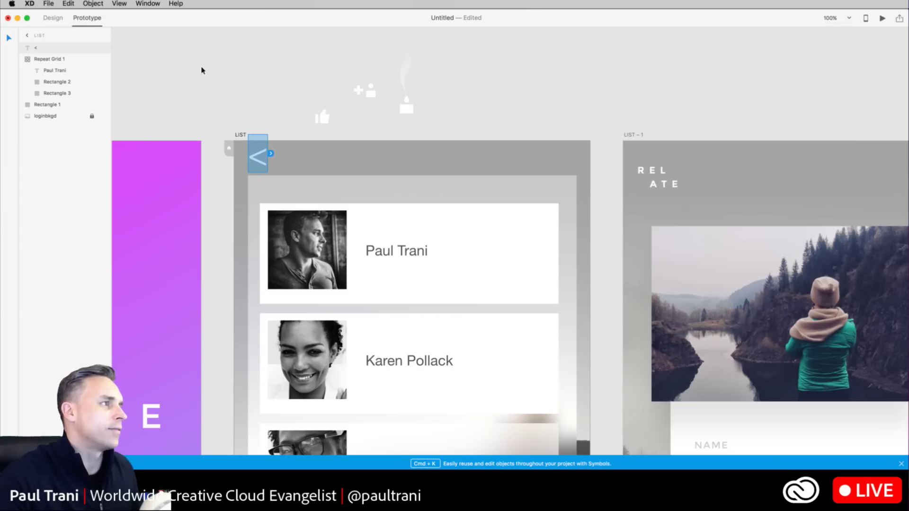
drag(271, 153, 160, 335)
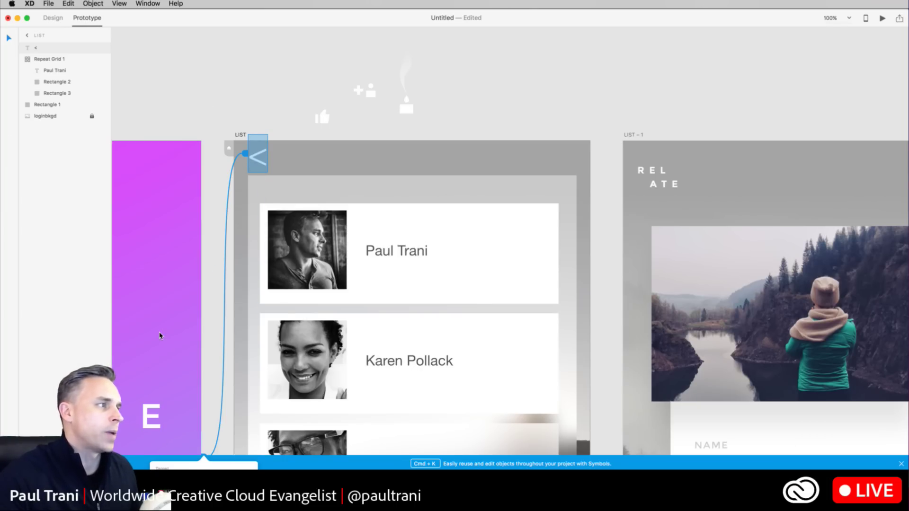
scroll(160, 335, down, 5)
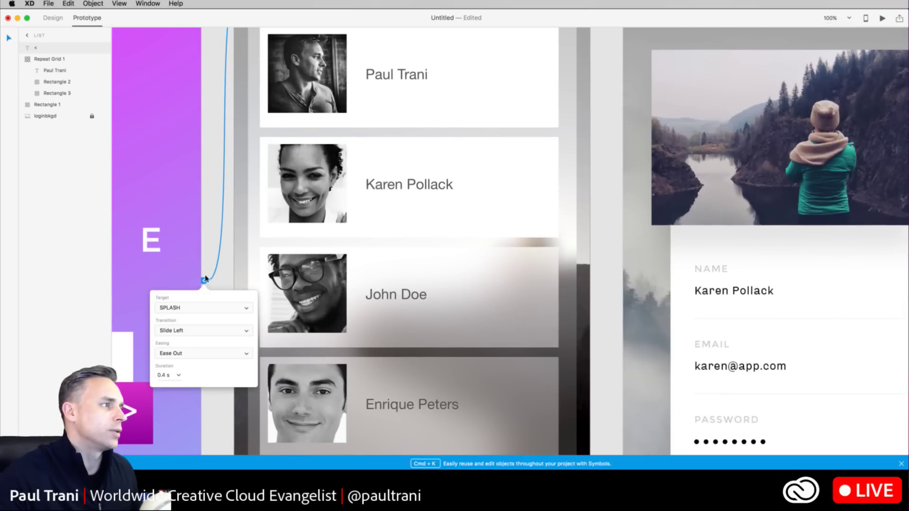
click(185, 327)
click(188, 337)
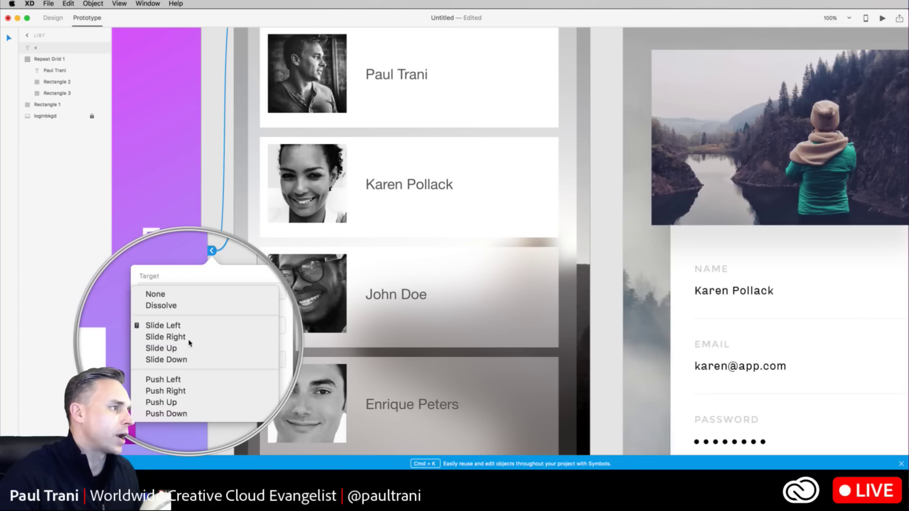
click(221, 182)
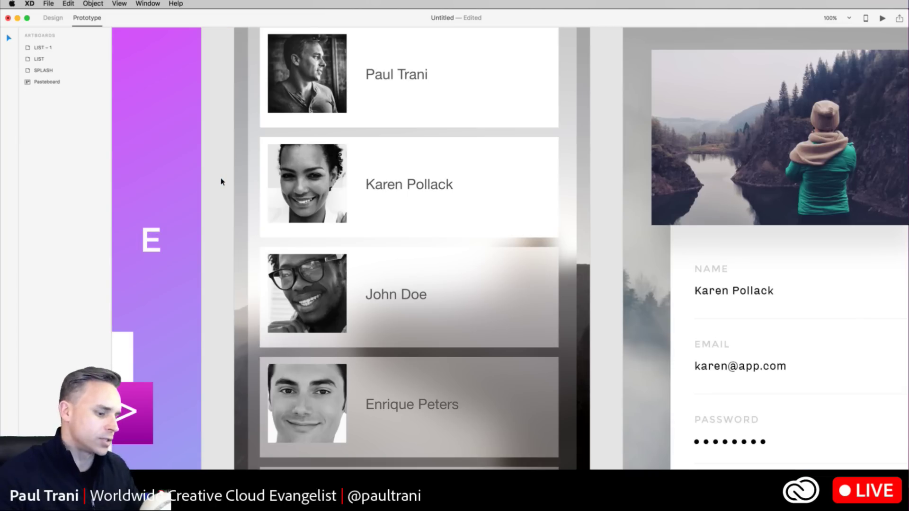
key(super+0)
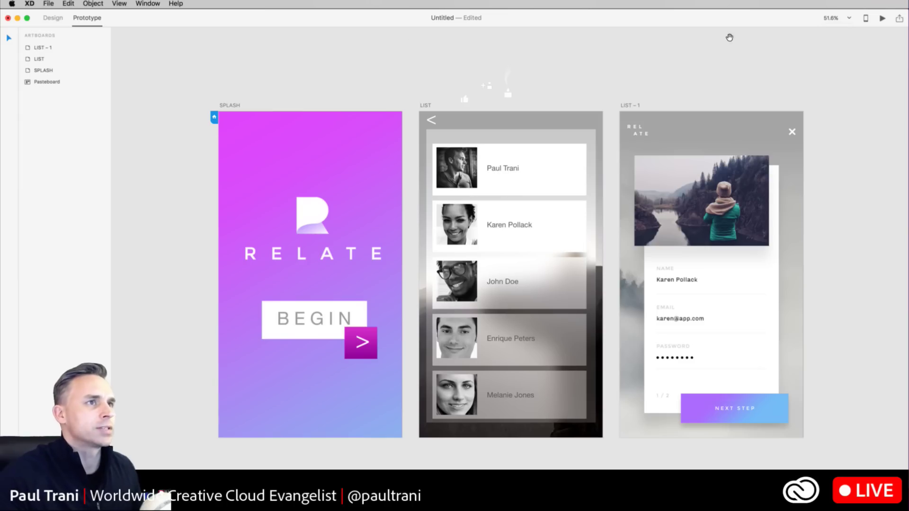
click(882, 19)
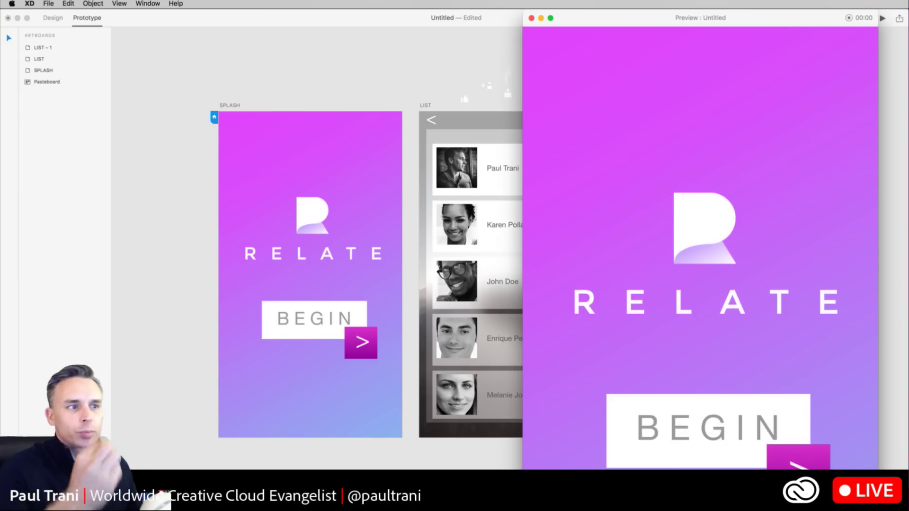
drag(878, 469, 763, 466)
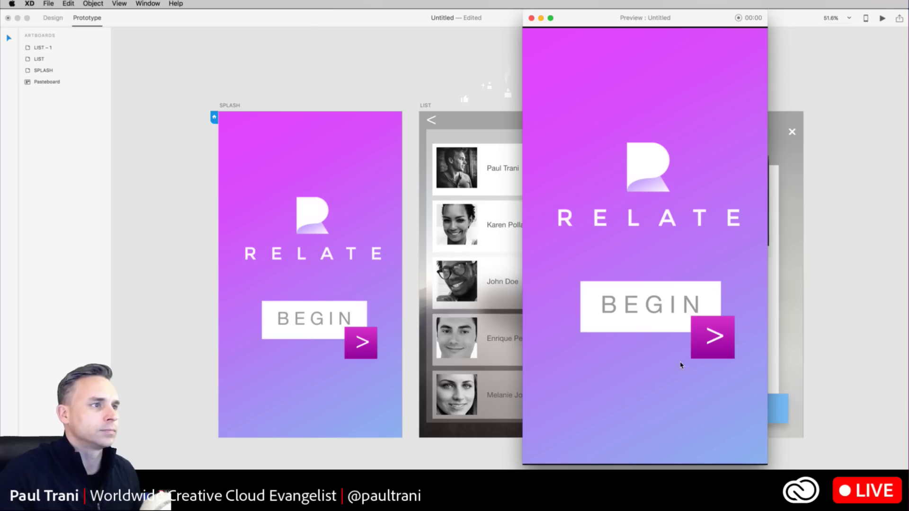
click(652, 321)
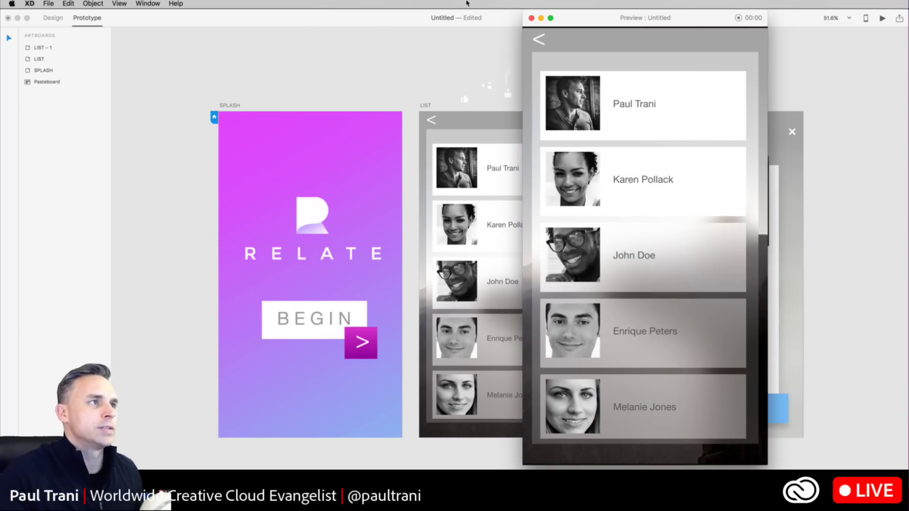
click(538, 39)
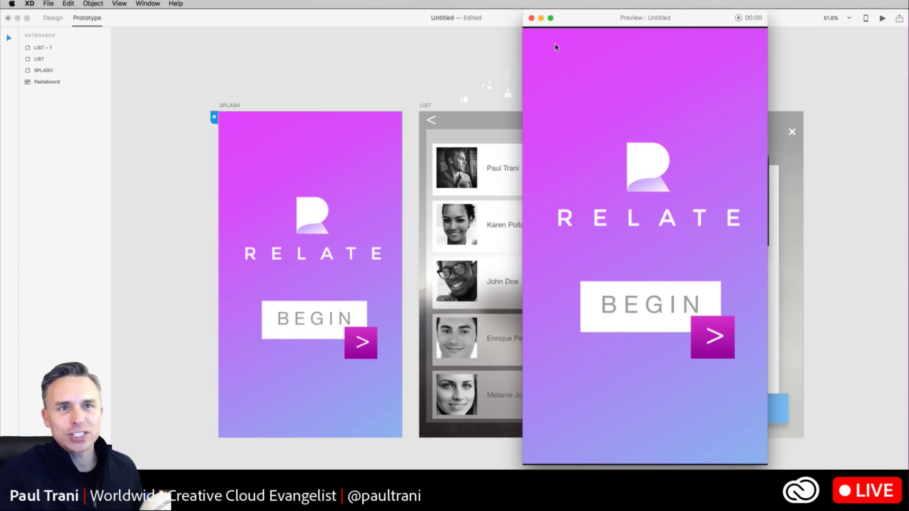
click(640, 307)
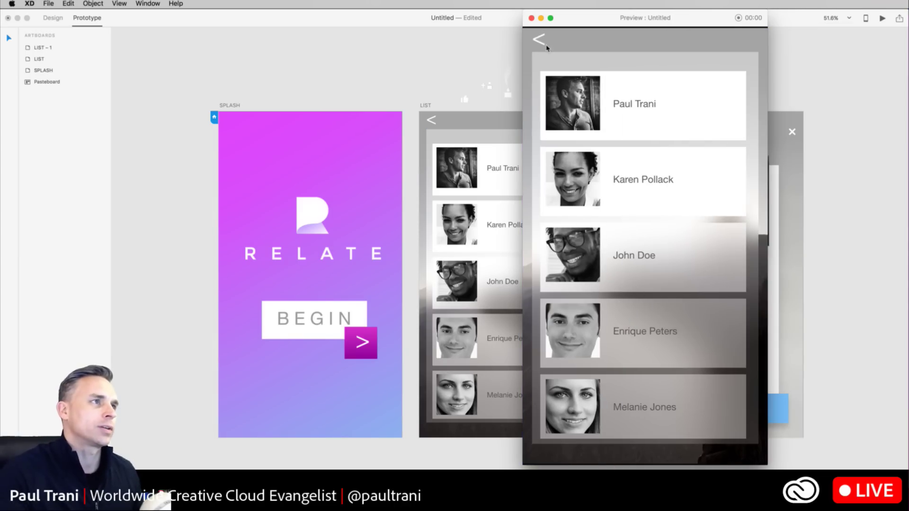
click(540, 40)
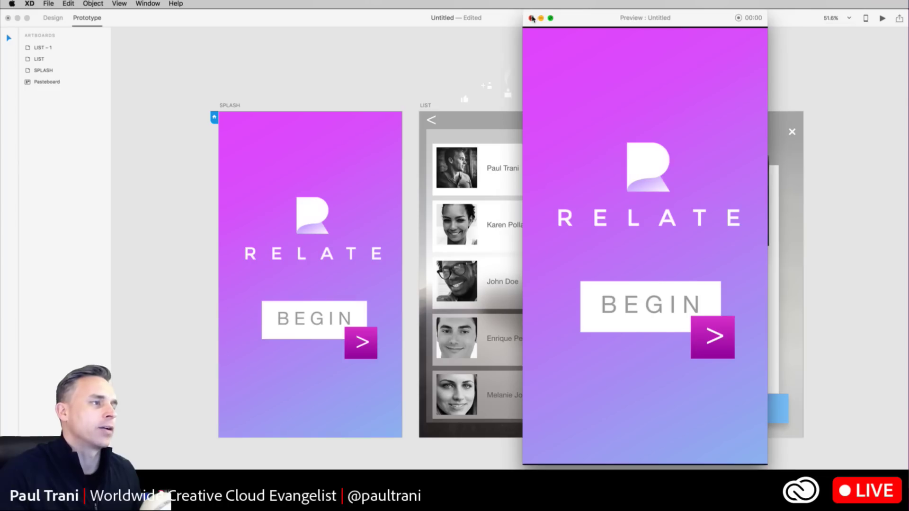
click(531, 18)
- Link the second contact row in the repeat grid to the LIST - 1 screen
scroll(493, 203, right, 1)
click(517, 172)
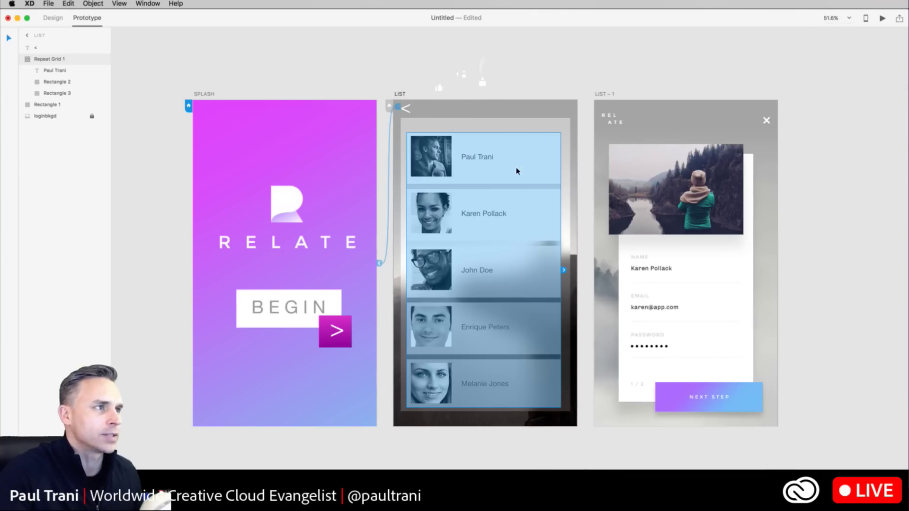
double_click(520, 162)
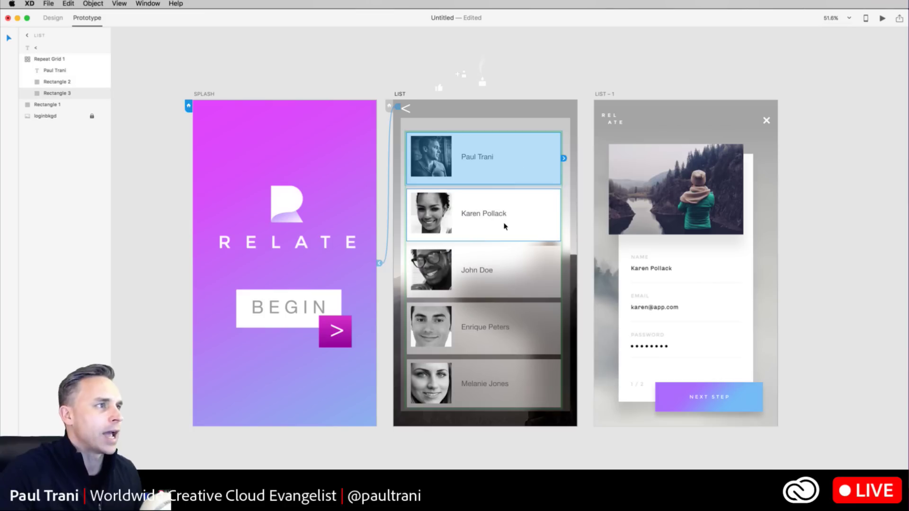
click(522, 224)
drag(563, 215, 636, 306)
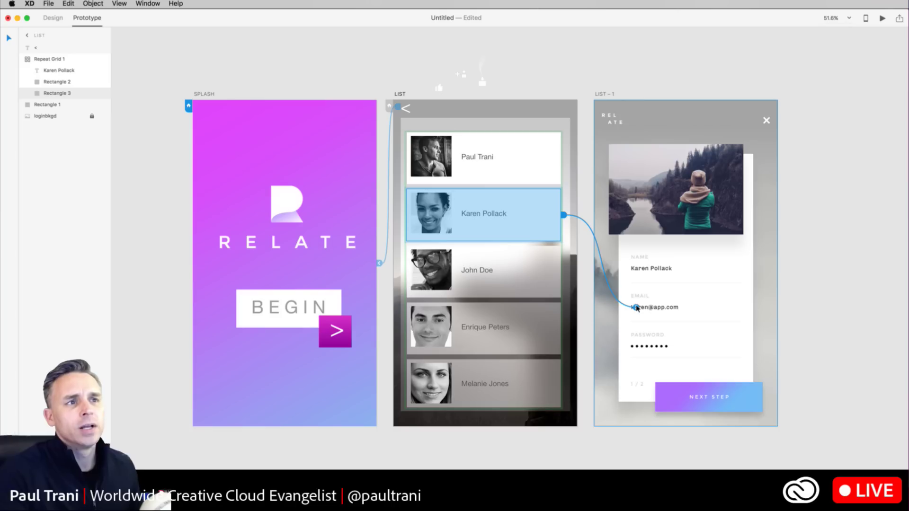
drag(636, 306, 624, 297)
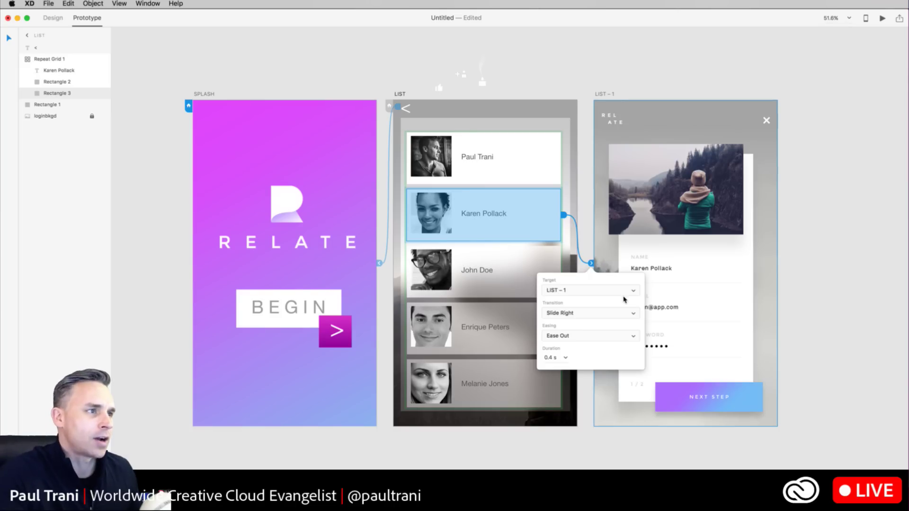
click(576, 313)
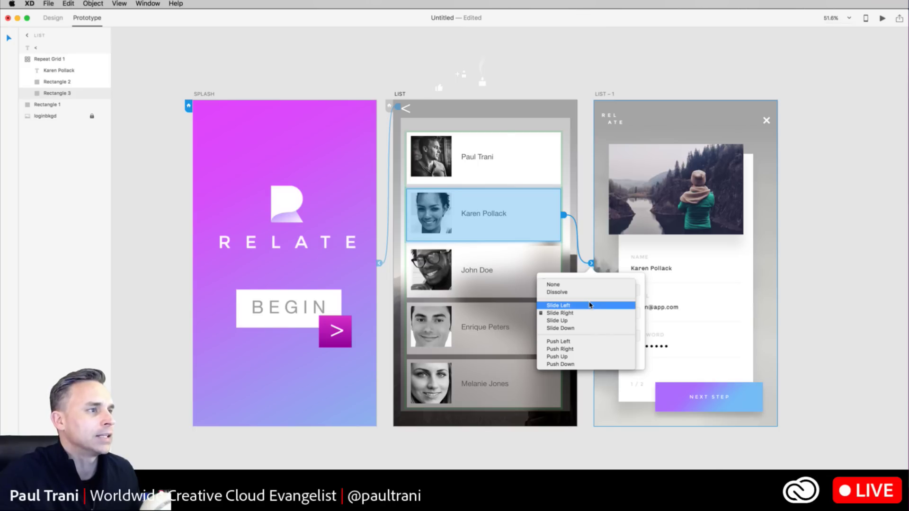
click(589, 305)
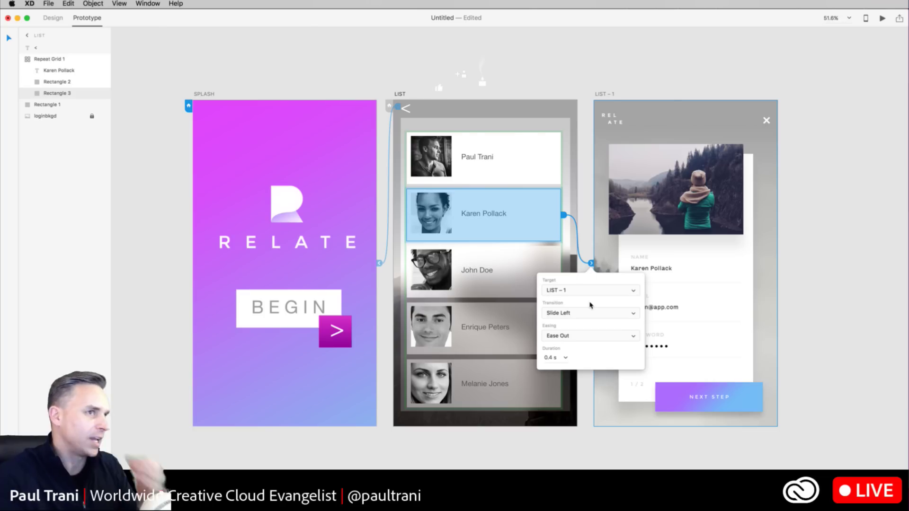
click(754, 99)
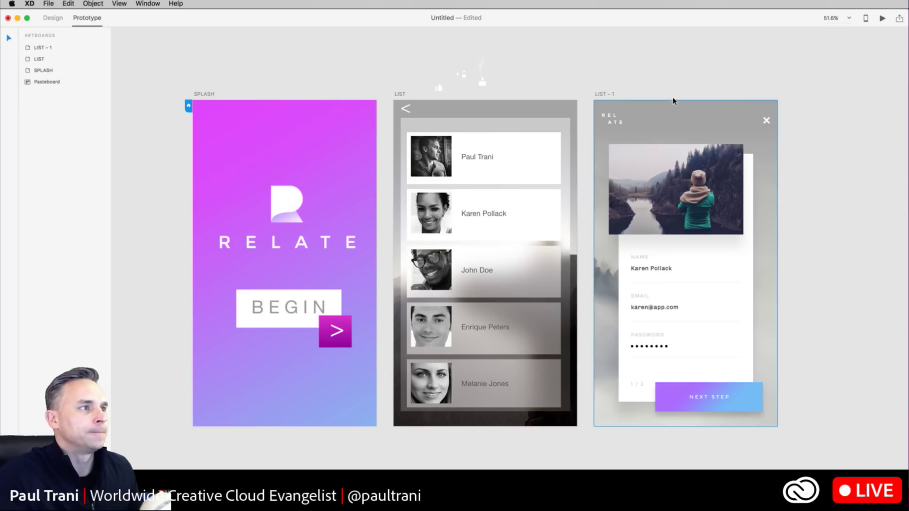
- Change that row's link transition to Push Up and return to the Design view
click(533, 226)
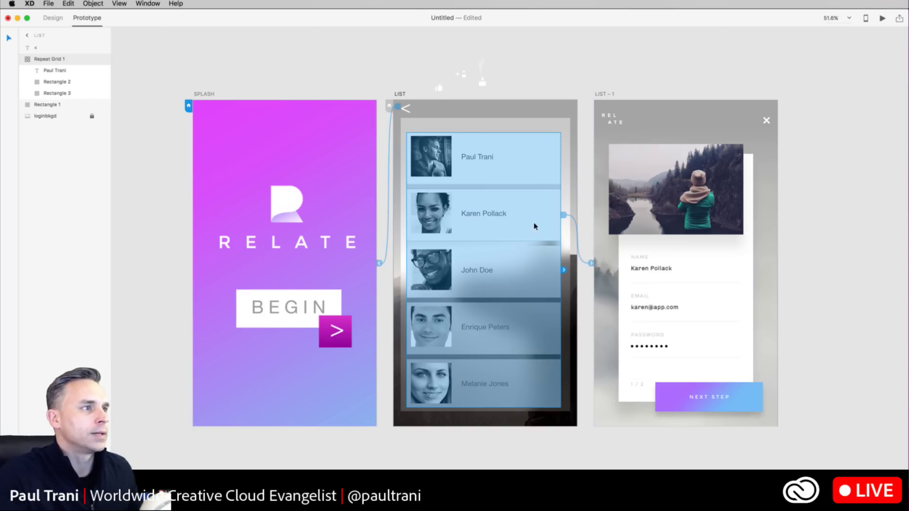
click(591, 261)
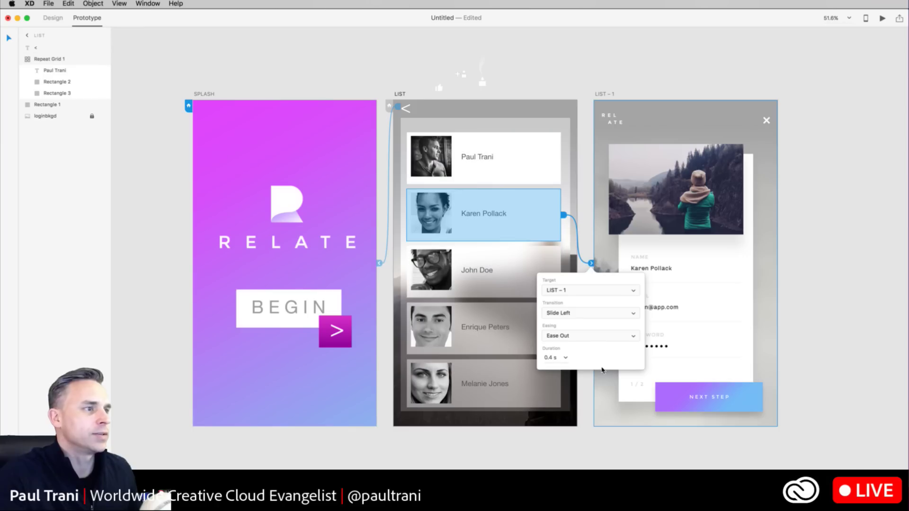
click(595, 339)
click(600, 314)
click(600, 314)
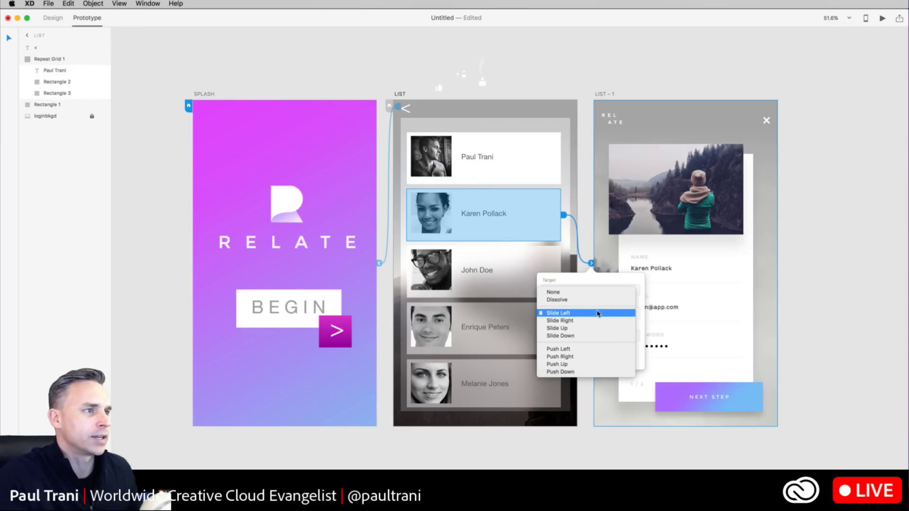
click(598, 367)
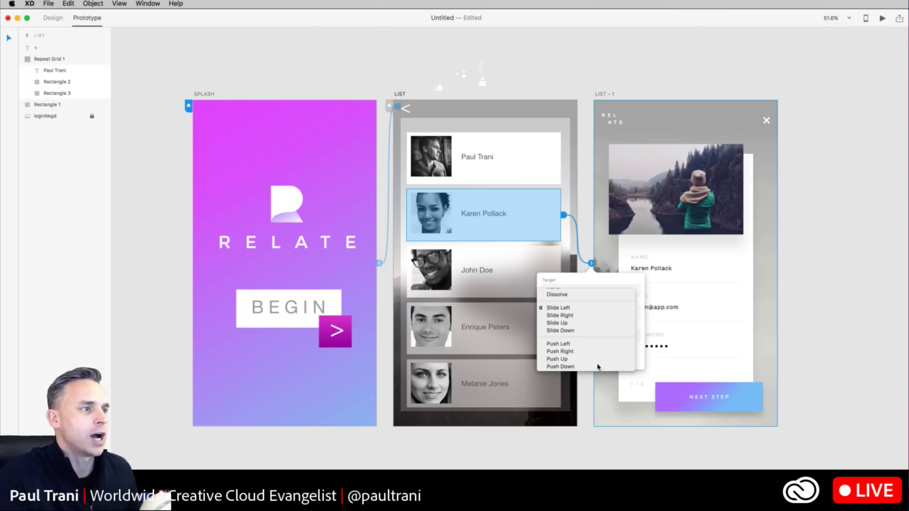
click(676, 87)
click(766, 122)
click(666, 86)
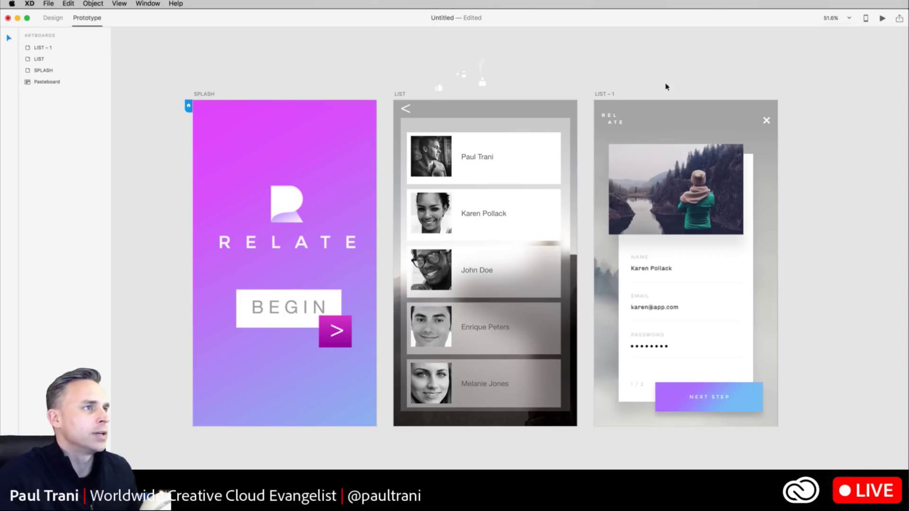
click(46, 18)
click(6, 56)
- Draw a borderless, fully transparent rectangle over the close mark on LIST - 1
drag(757, 109, 775, 134)
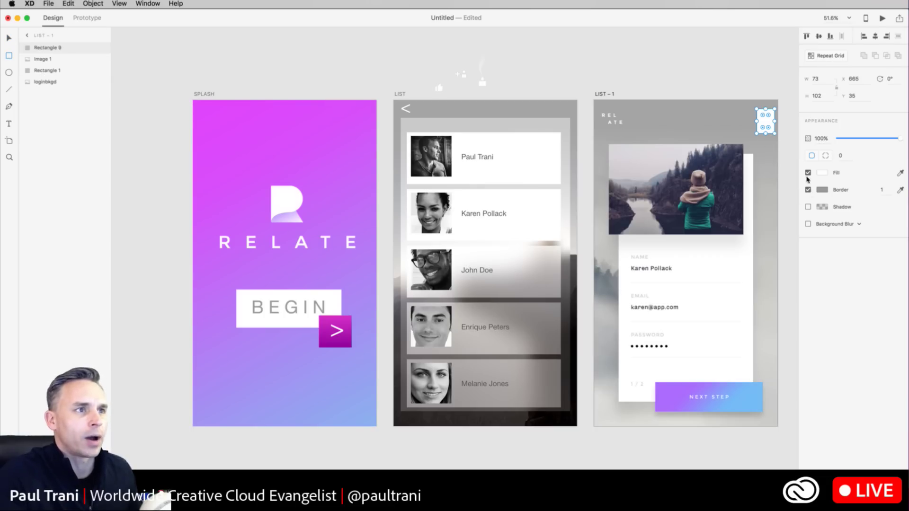
click(807, 190)
click(822, 173)
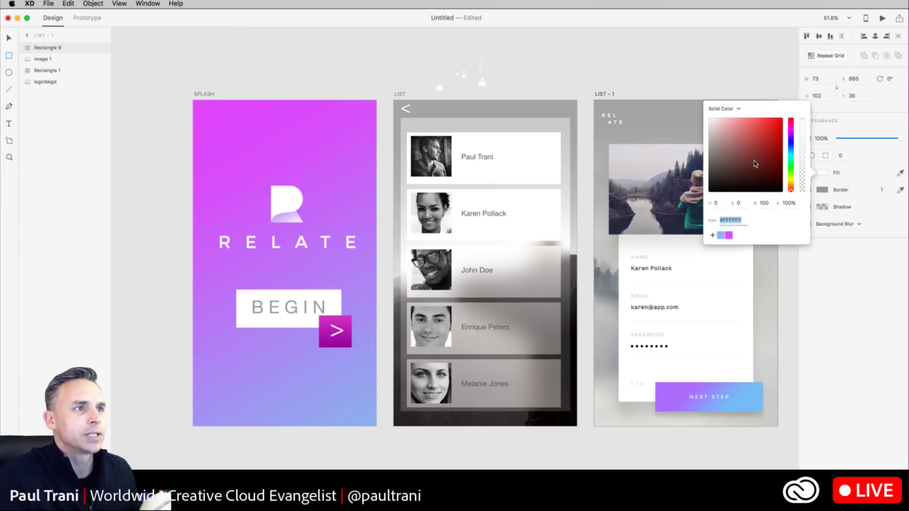
drag(801, 160, 805, 254)
click(713, 48)
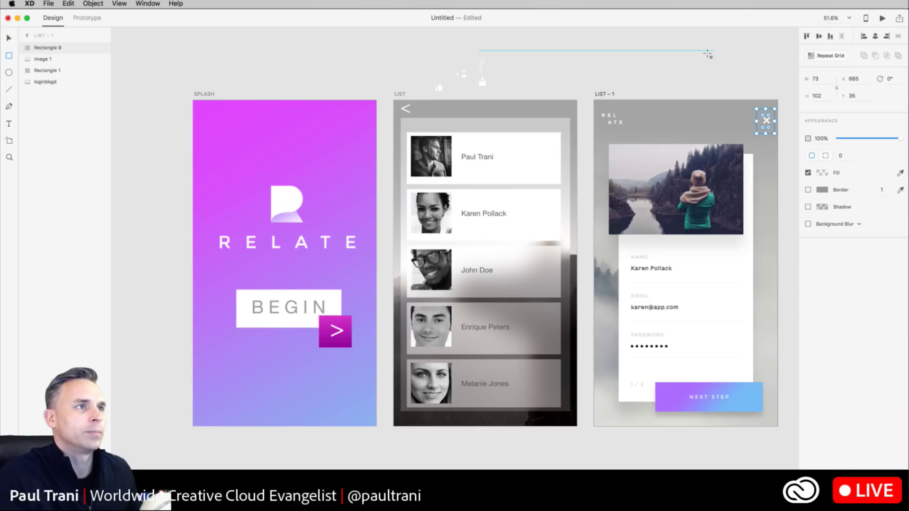
click(6, 39)
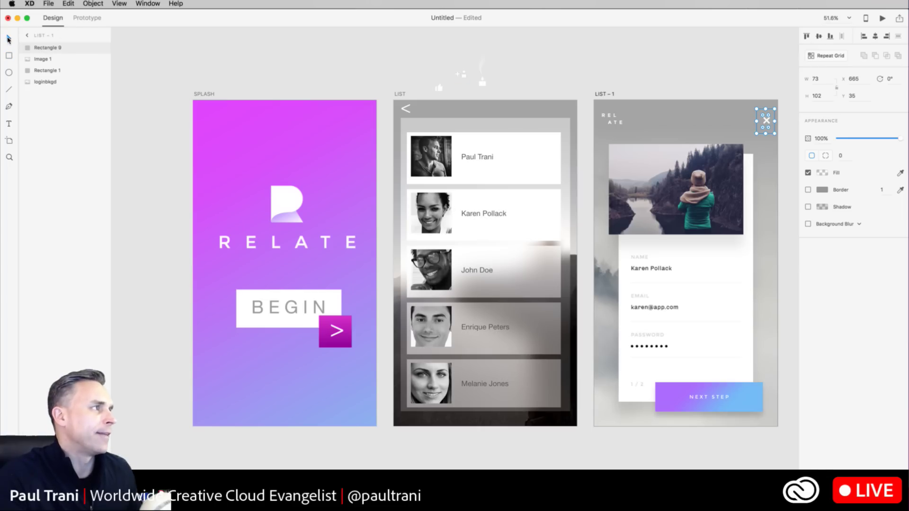
- Link the transparent box back to LIST with a Push Down, Ease Out transition
click(87, 18)
click(766, 120)
drag(777, 121, 548, 250)
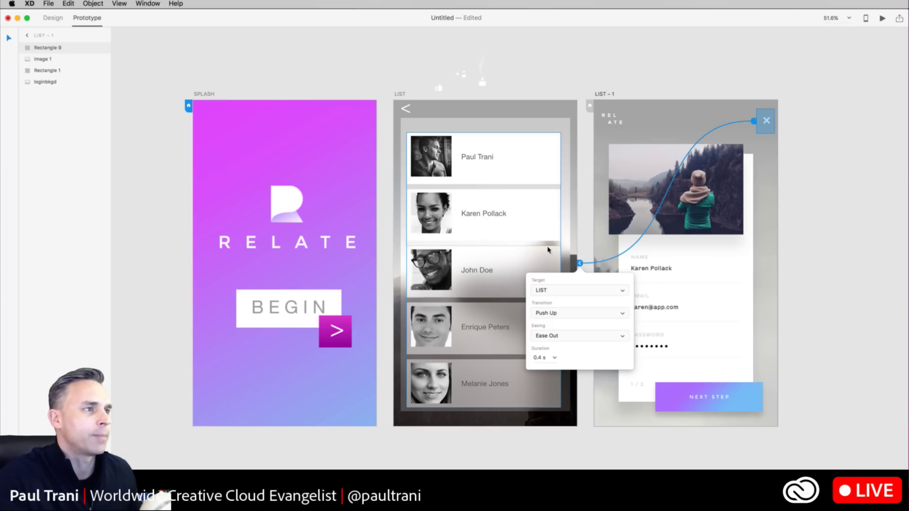
click(588, 335)
click(579, 311)
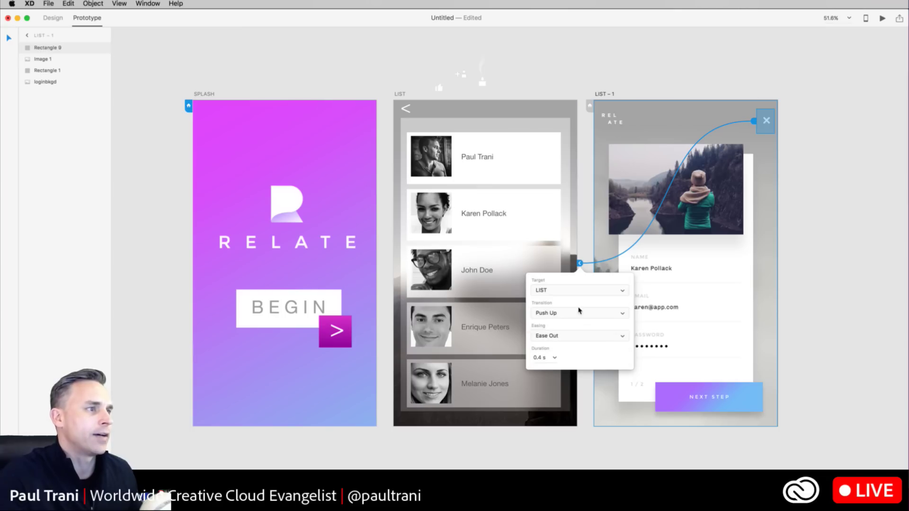
click(581, 319)
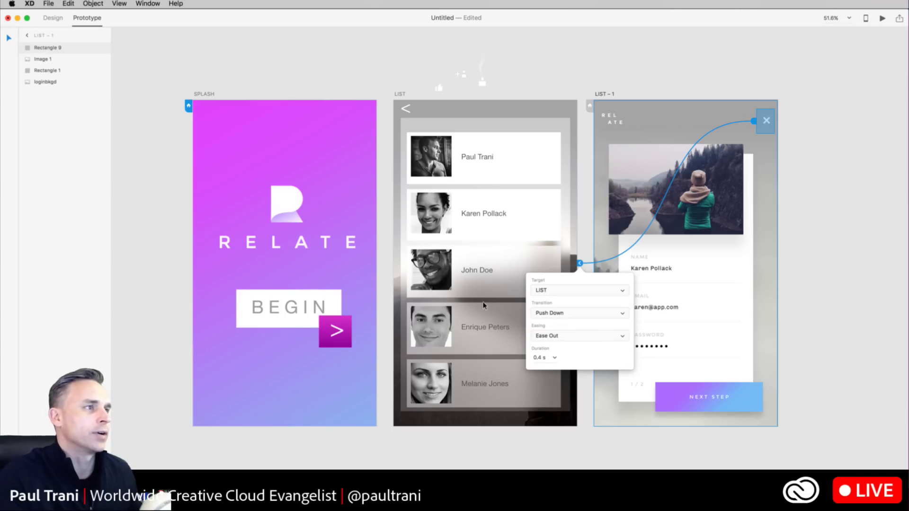
click(239, 75)
scroll(211, 86, right, 1)
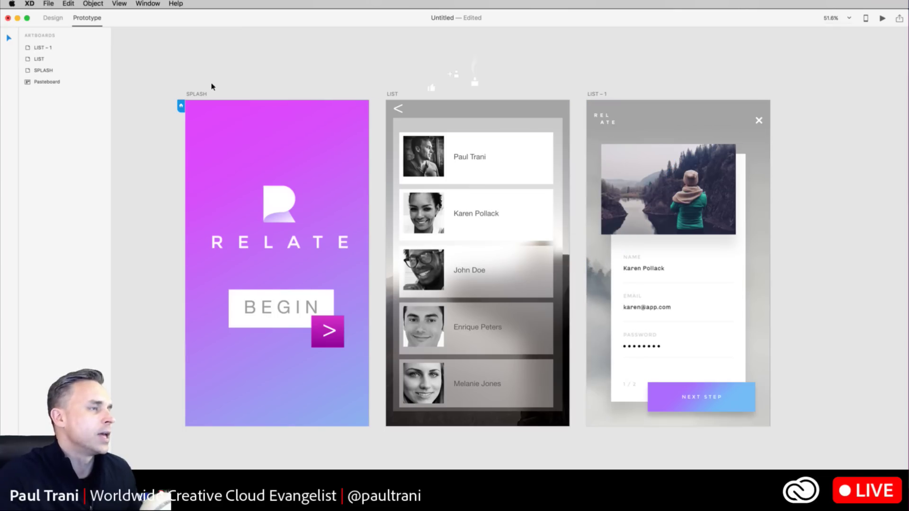
scroll(211, 87, right, 1)
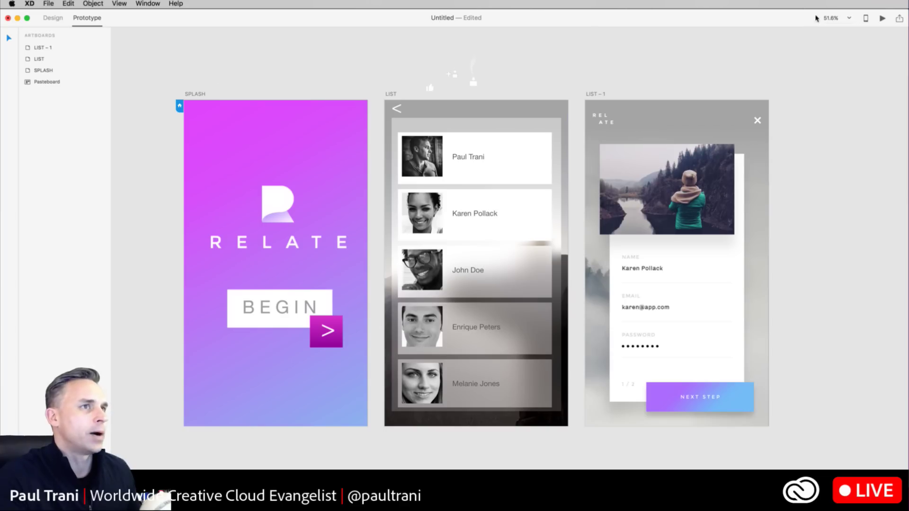
click(883, 18)
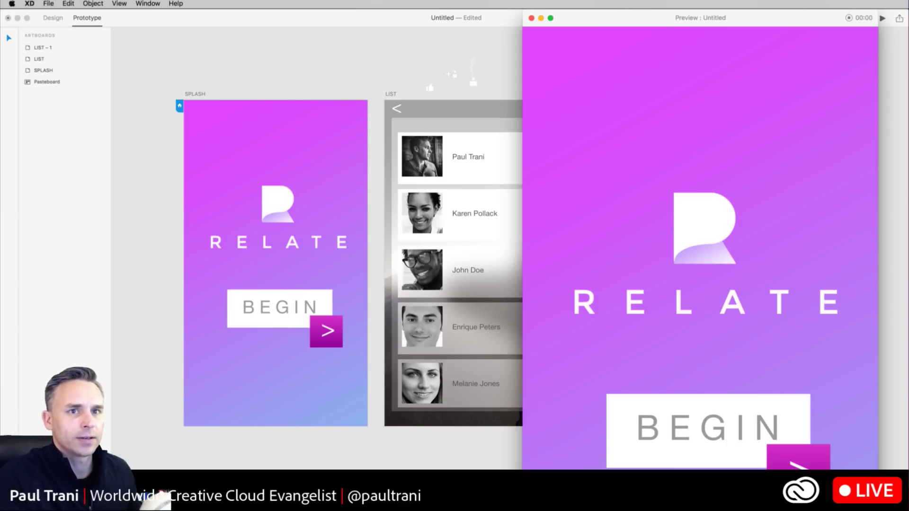
drag(878, 505, 773, 477)
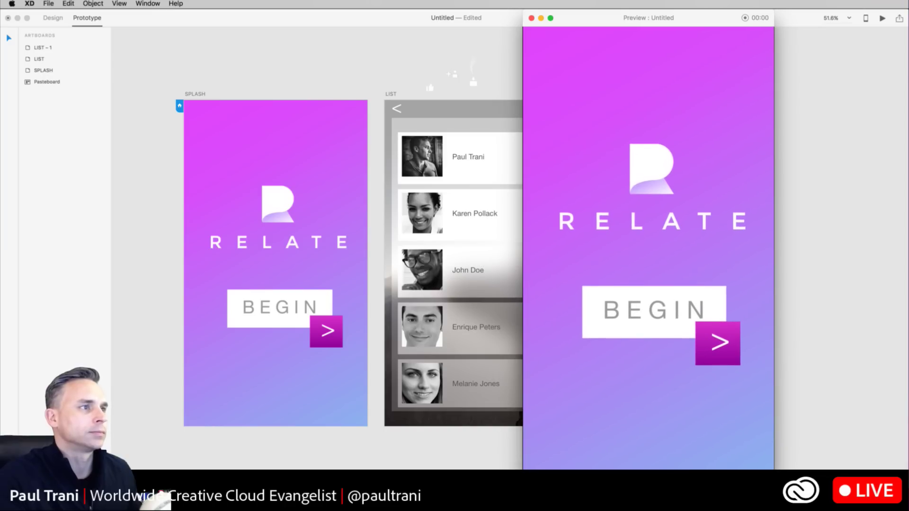
click(646, 310)
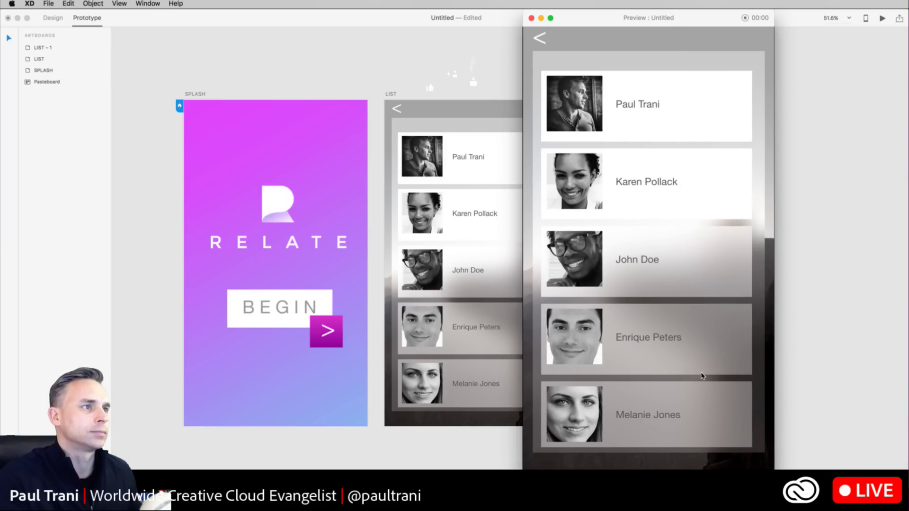
click(635, 184)
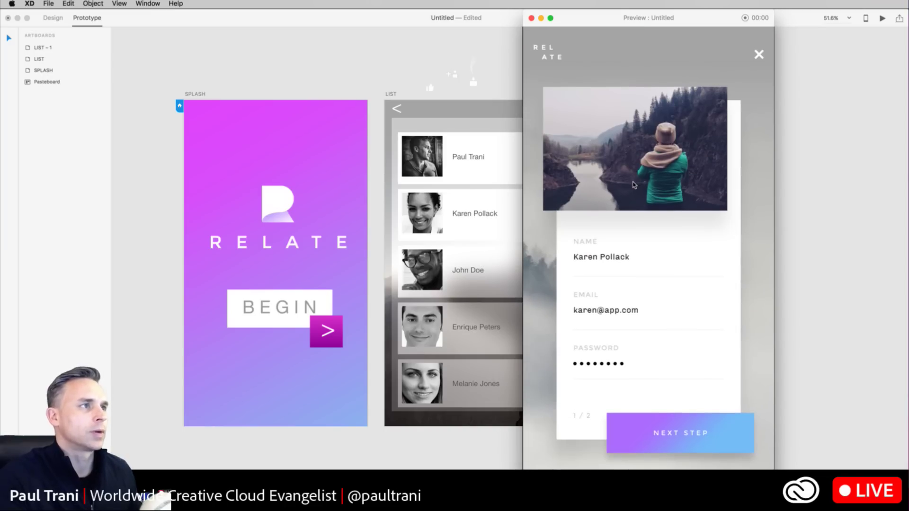
click(758, 55)
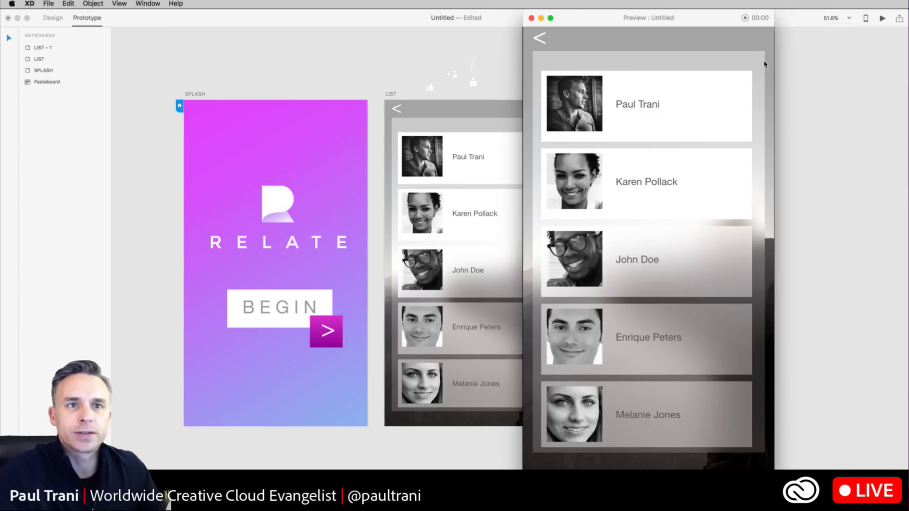
click(531, 18)
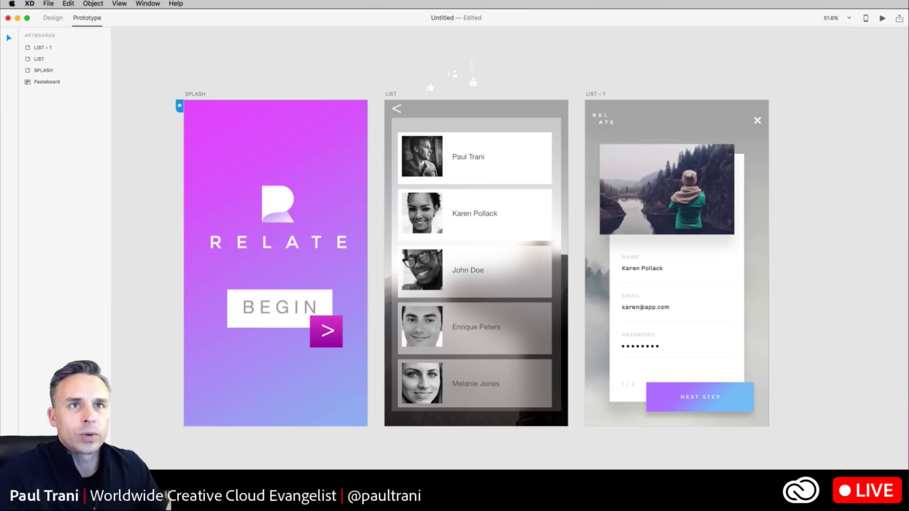
click(178, 4)
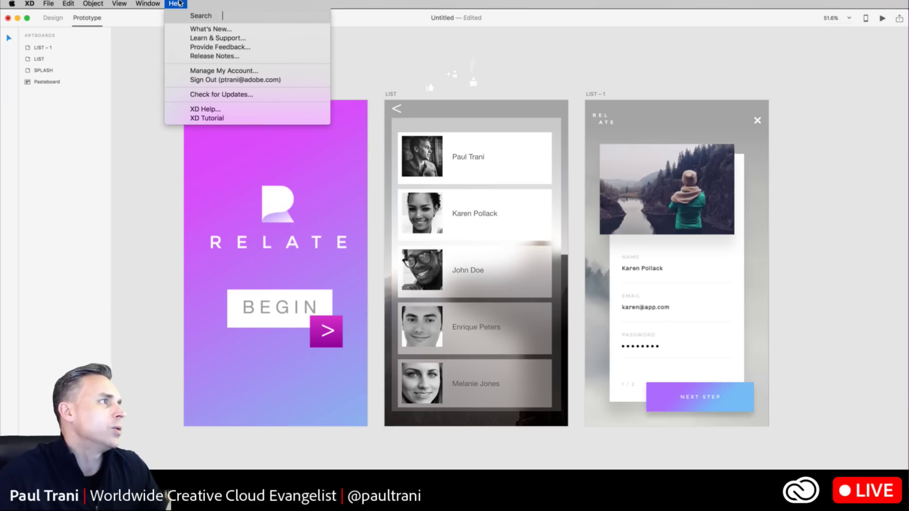
click(193, 57)
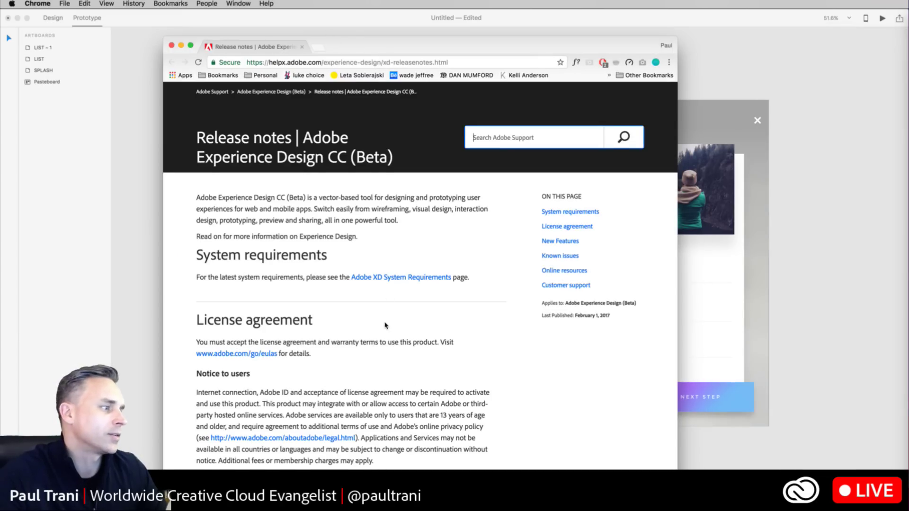
scroll(387, 295, down, 10)
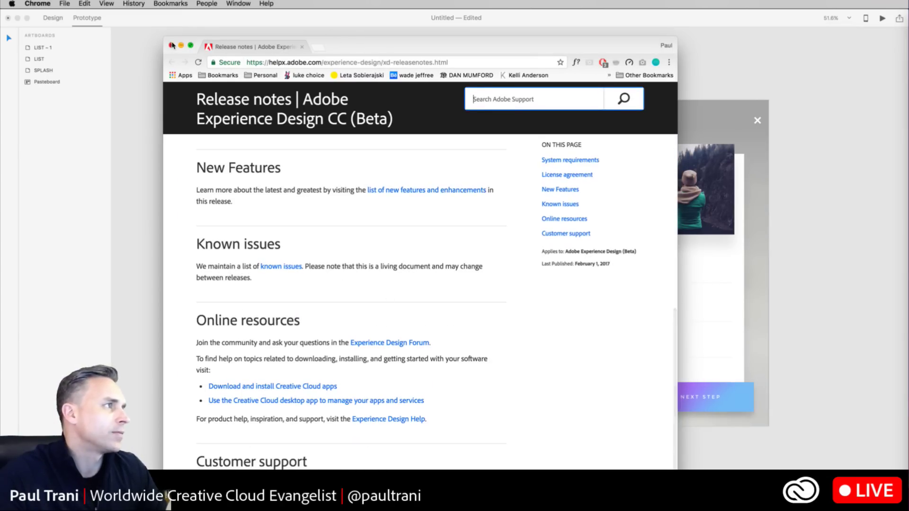
click(172, 45)
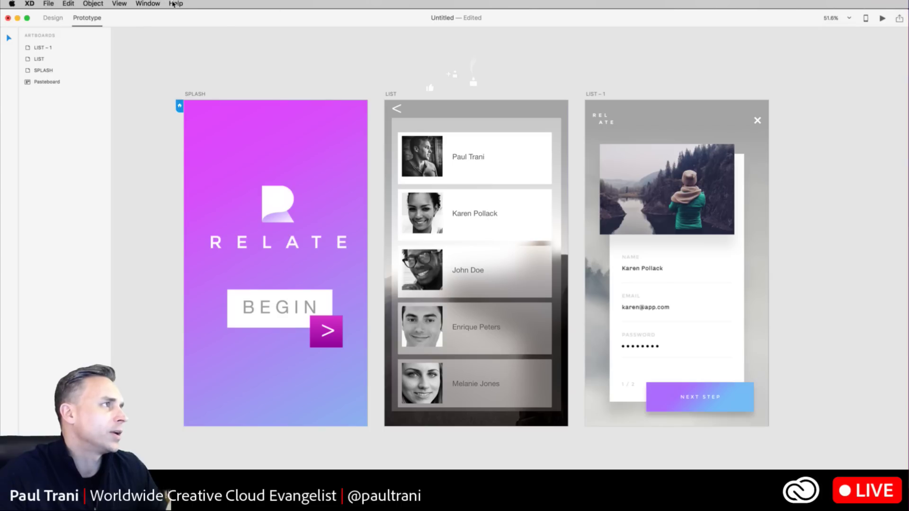
click(174, 3)
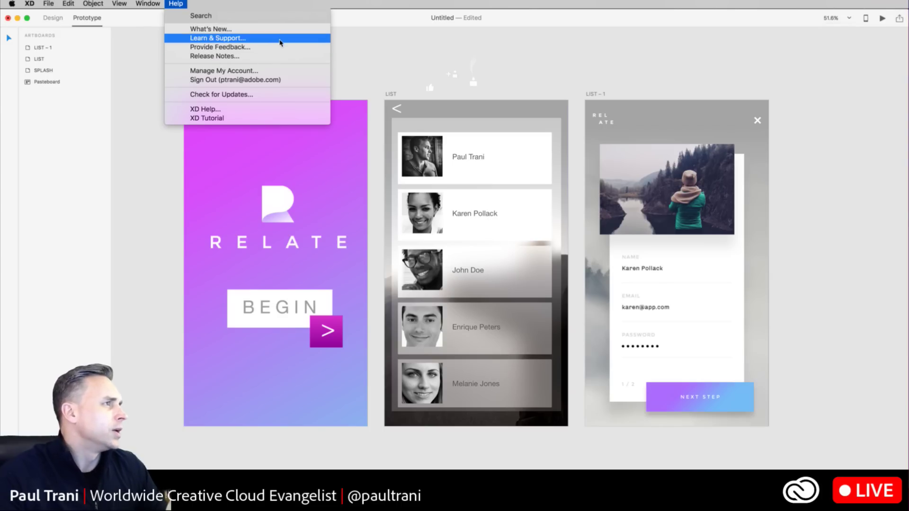
click(282, 31)
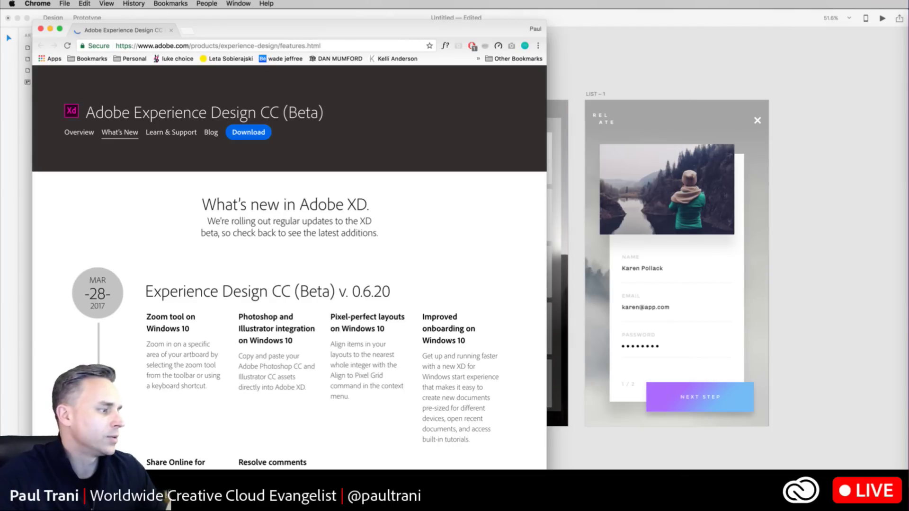
drag(32, 483, 0, 479)
drag(547, 21, 893, 3)
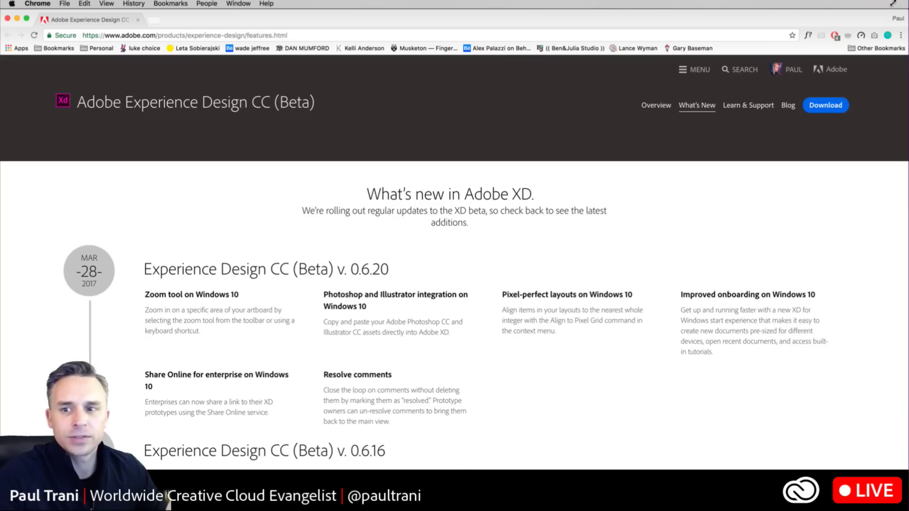
scroll(269, 278, down, 5)
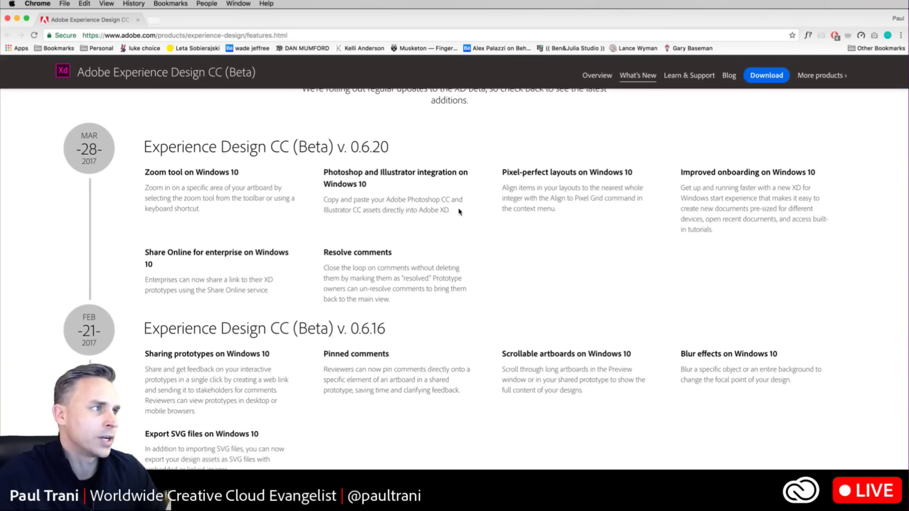
drag(461, 213, 316, 200)
click(375, 226)
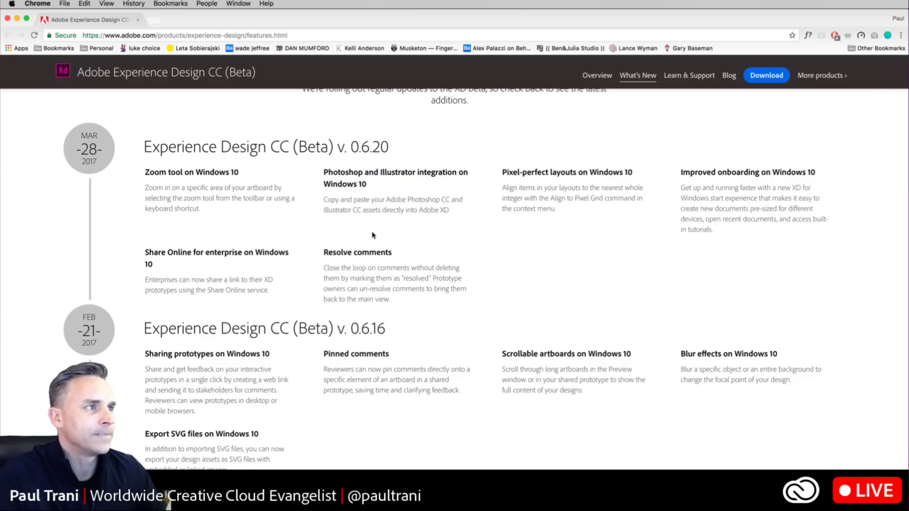
scroll(373, 234, down, 1)
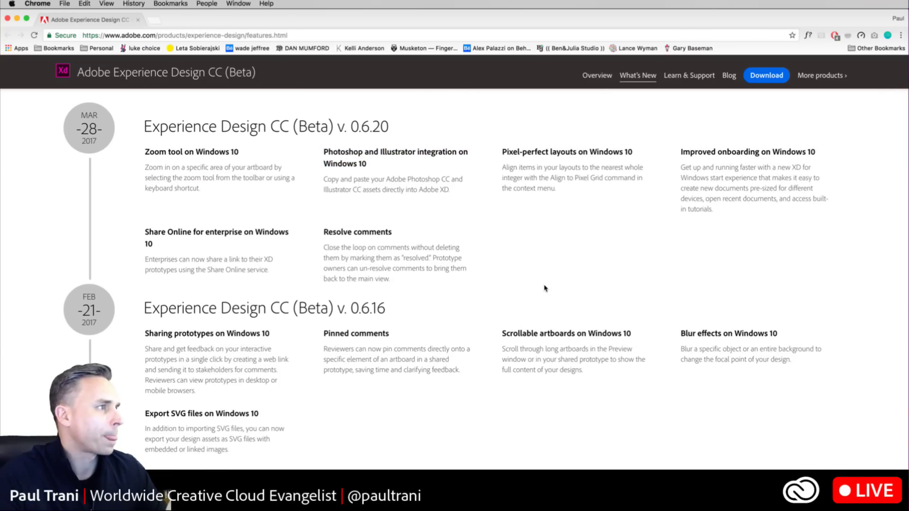
scroll(543, 288, down, 4)
scroll(544, 290, down, 1)
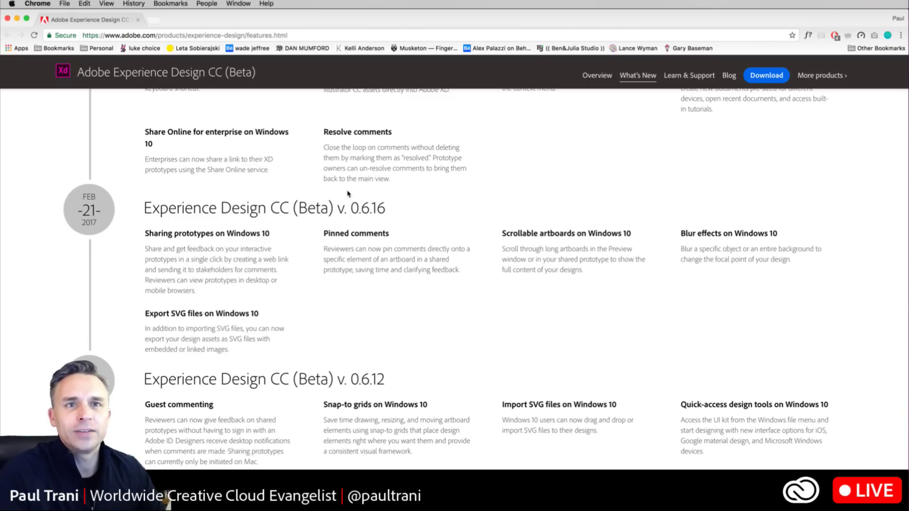
click(7, 20)
click(622, 77)
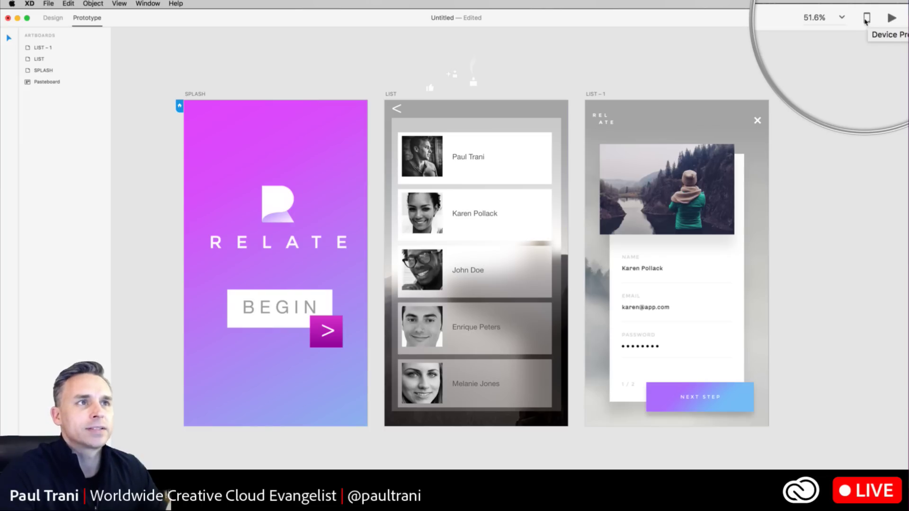
- Create a shareable prototype link and open it in a browser window over the canvas
key(Escape)
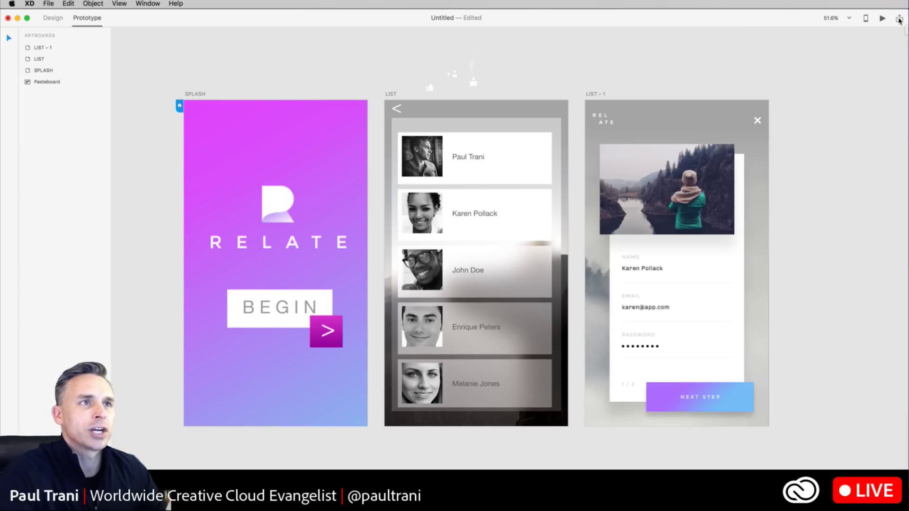
click(898, 19)
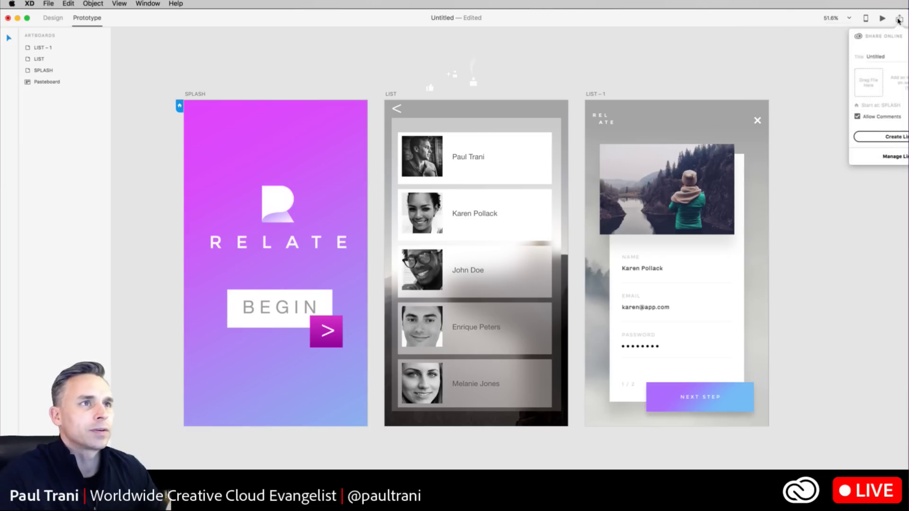
click(889, 138)
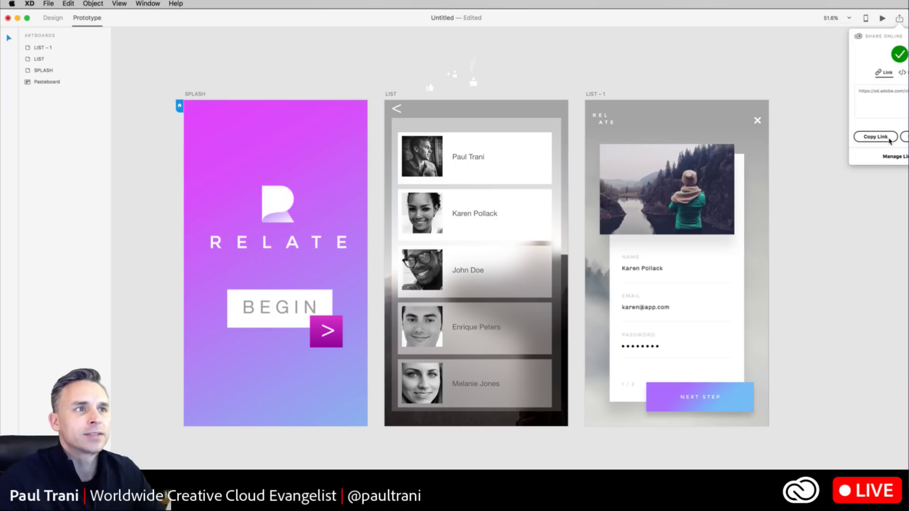
click(877, 95)
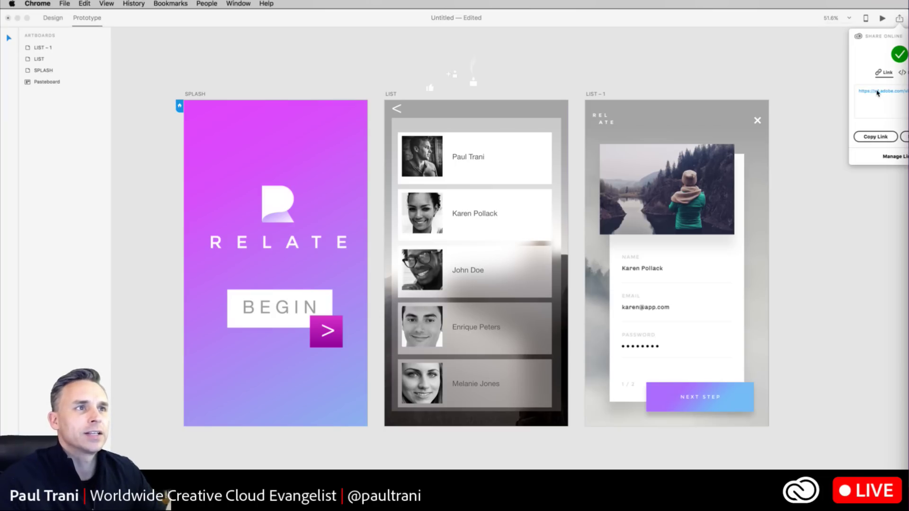
drag(730, 29, 26, 16)
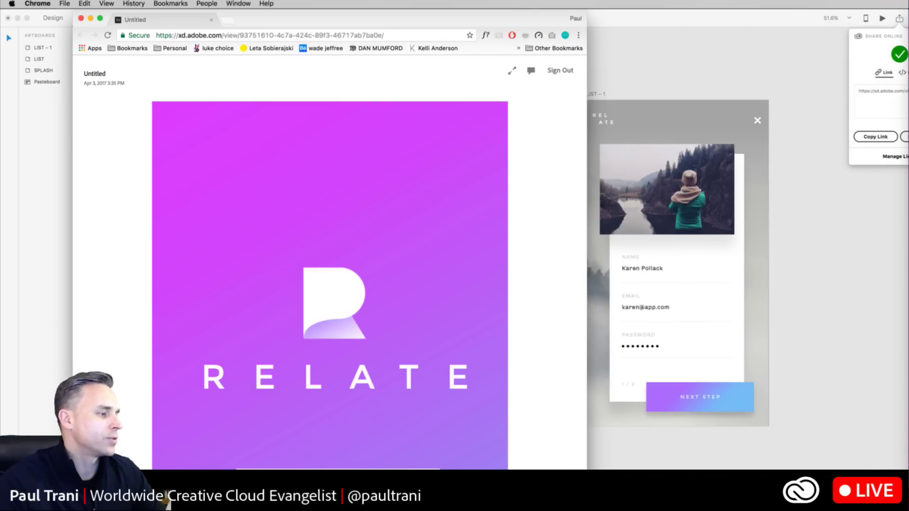
- Enlarge the browser window and post the comment 'love' on the shared splash screen
drag(73, 502, 62, 466)
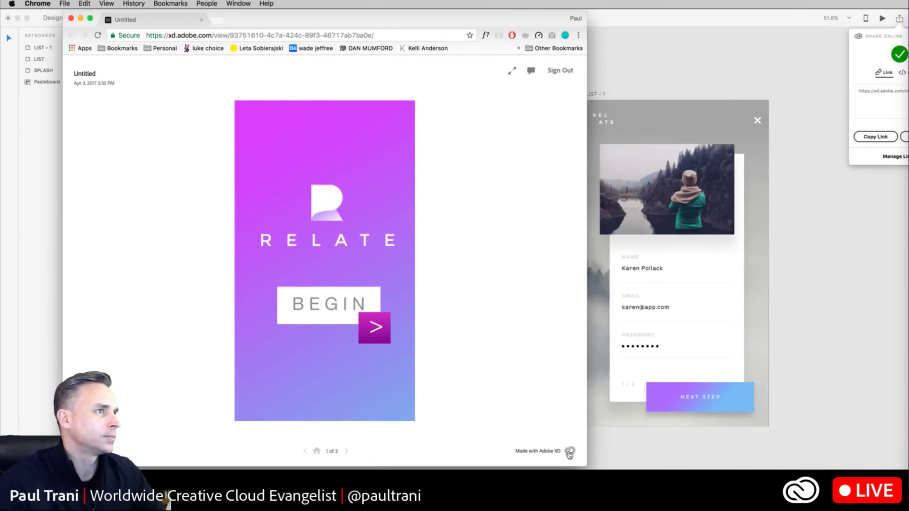
drag(581, 465, 884, 470)
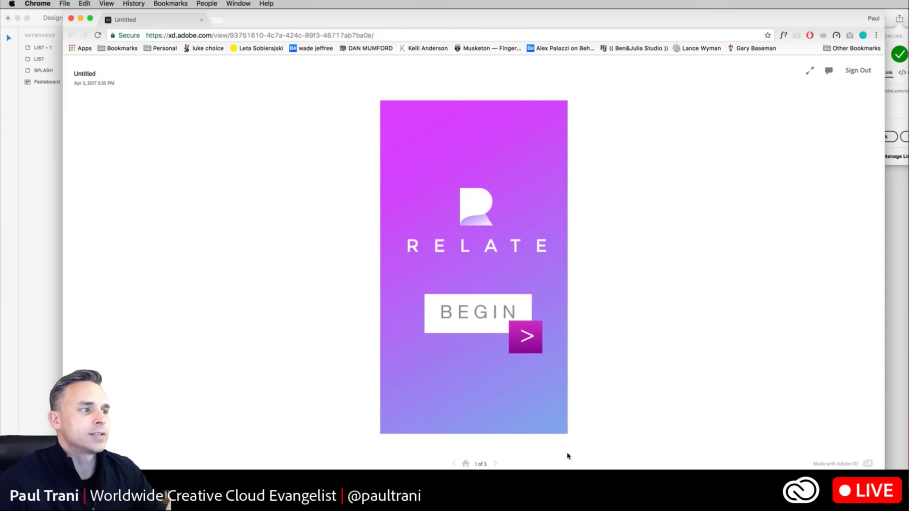
click(828, 70)
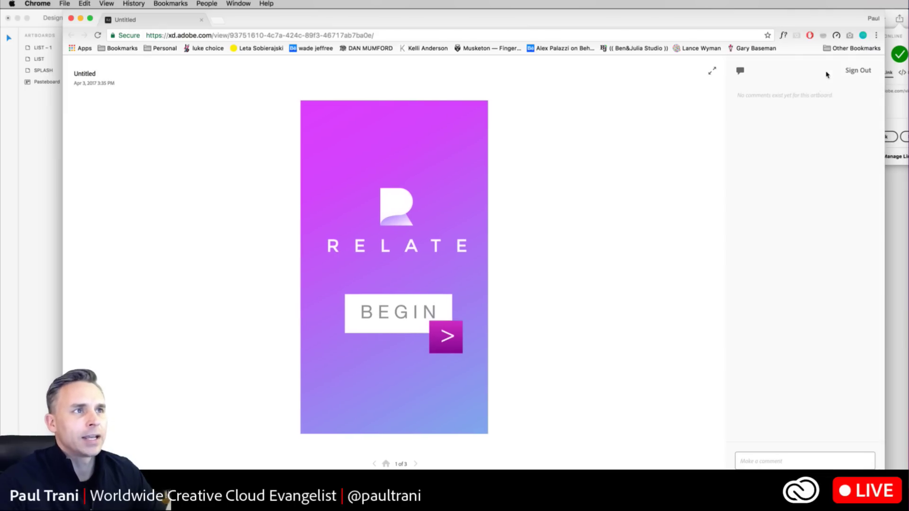
click(736, 459)
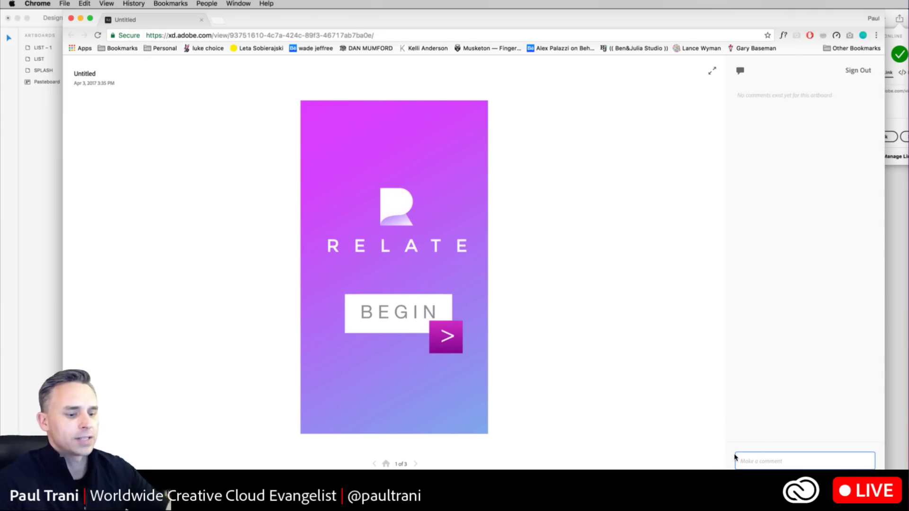
text(love)
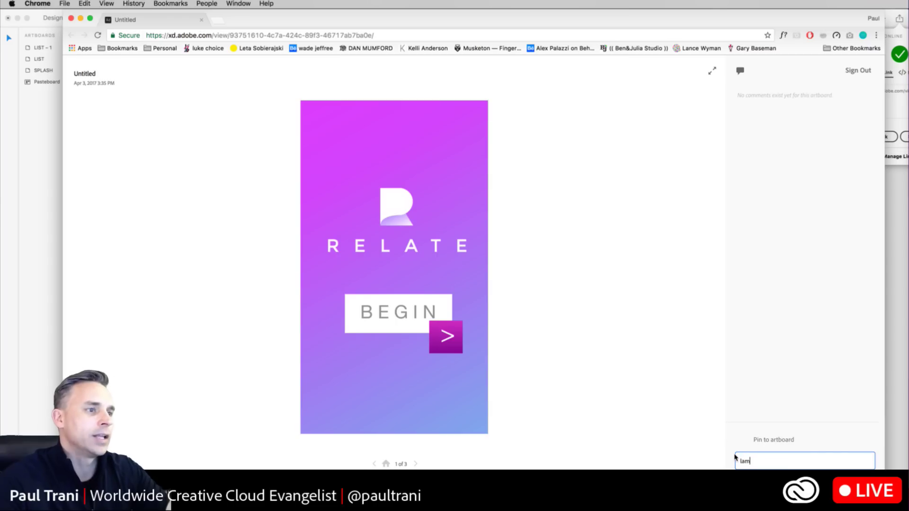
key(Return)
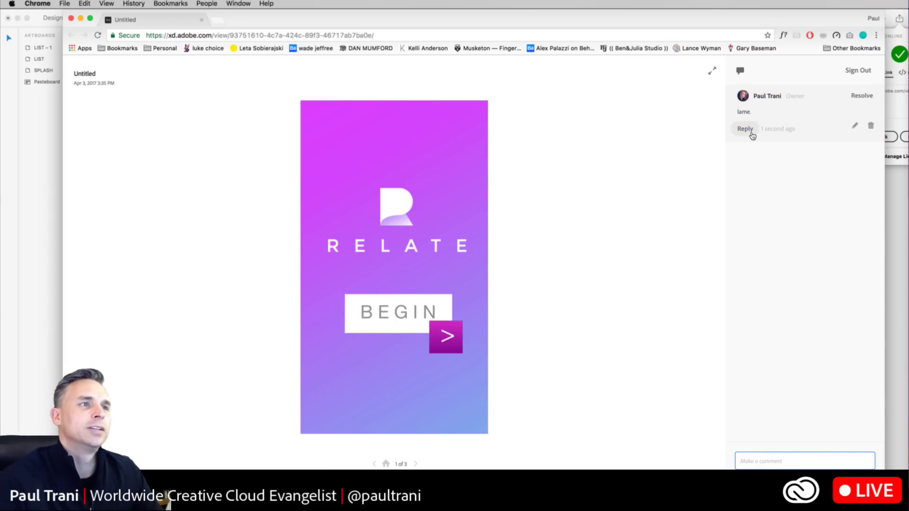
- Select the shared prototype's web address, then close the browser window
click(397, 35)
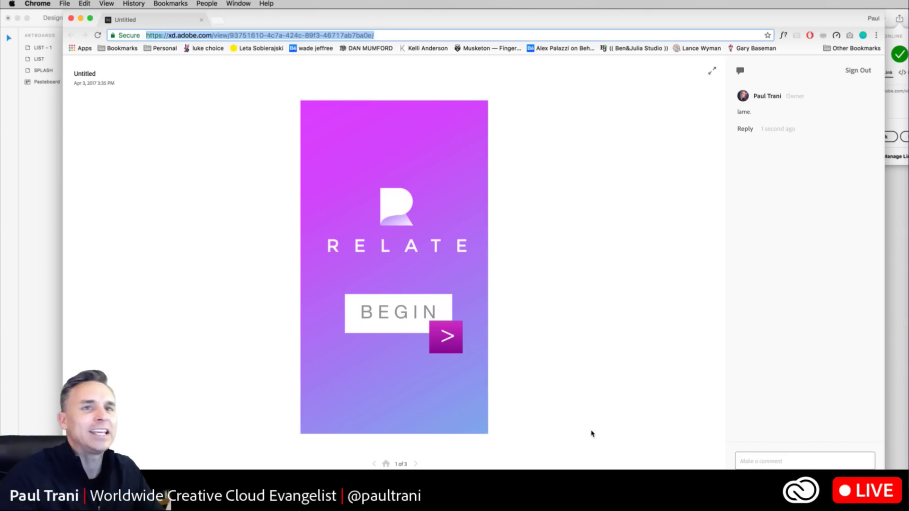
click(590, 494)
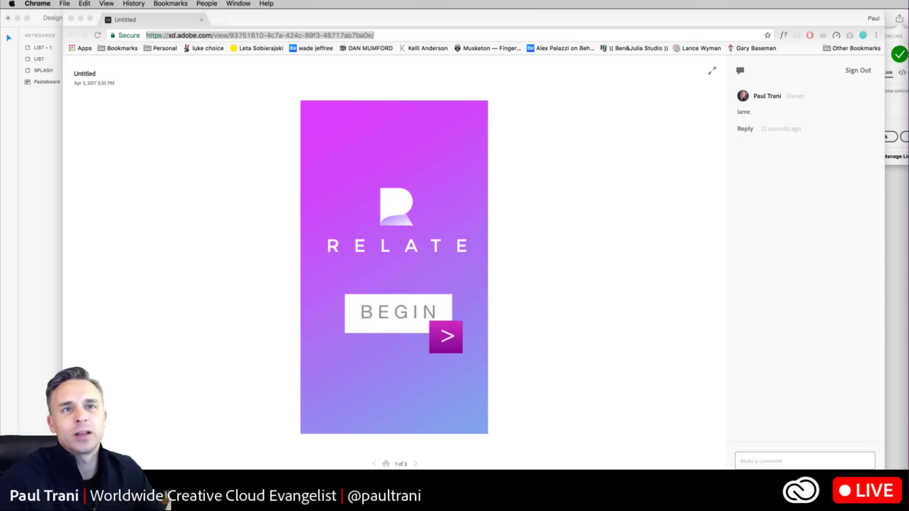
click(667, 246)
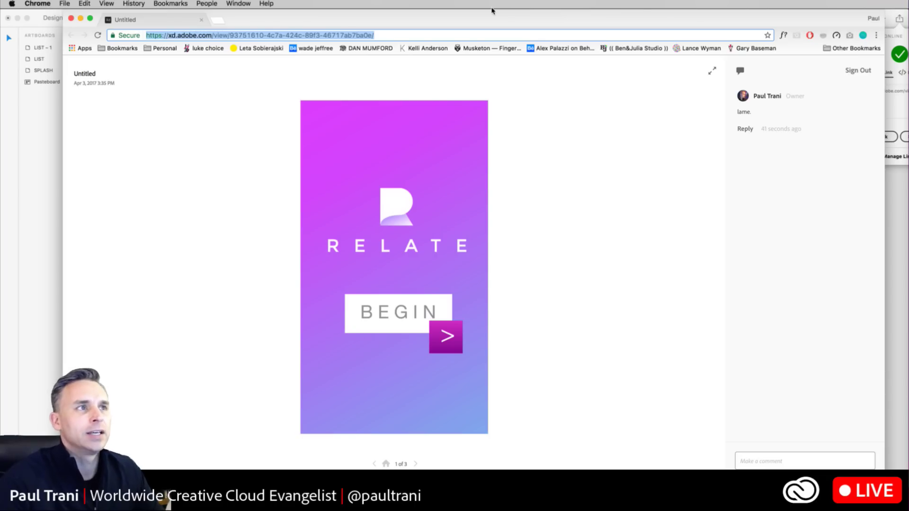
click(72, 18)
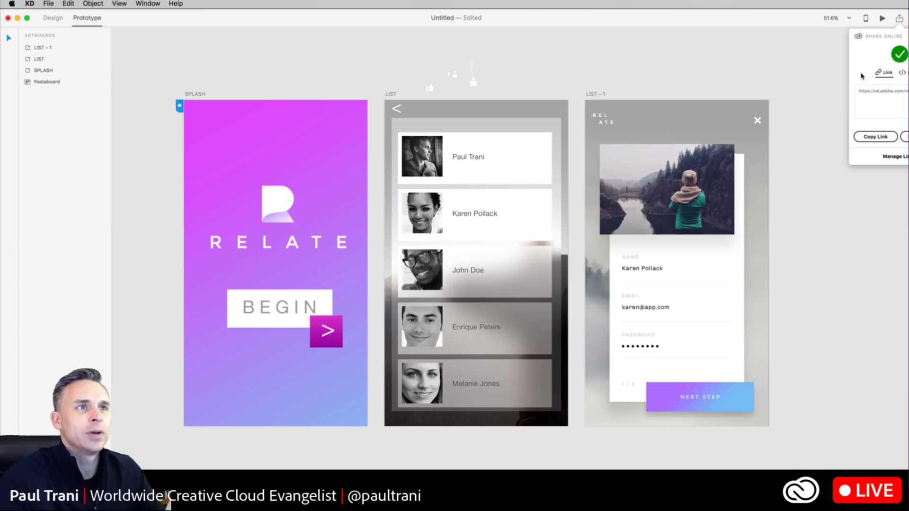
- Dismiss the sharing options, switch to Design mode, and select the RELATE title on the splash
click(827, 103)
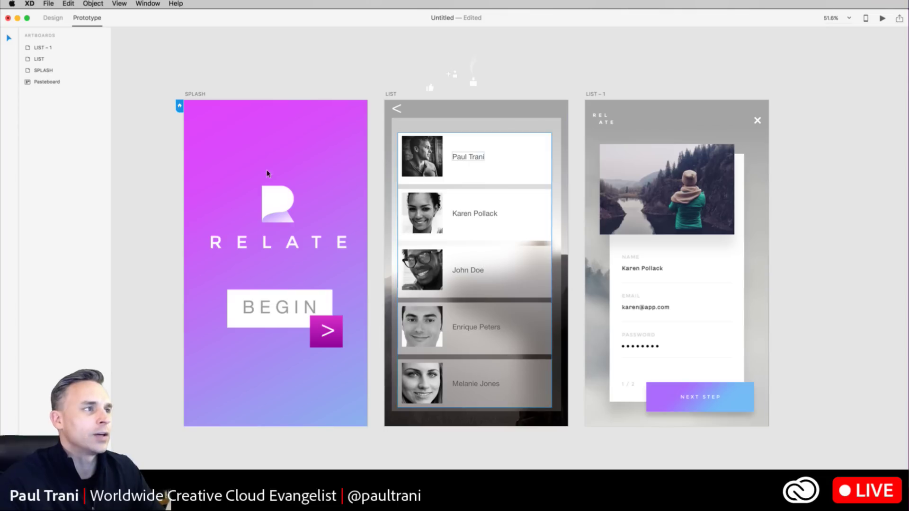
click(454, 164)
double_click(454, 162)
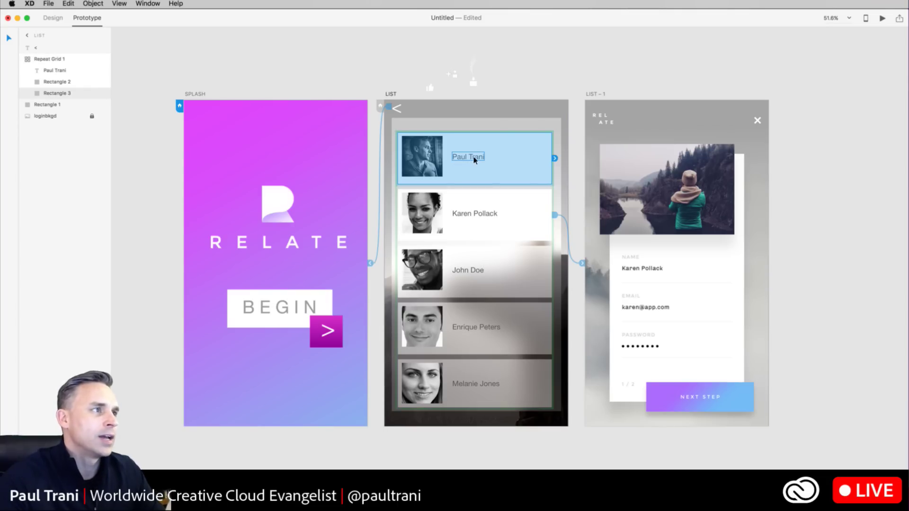
click(474, 157)
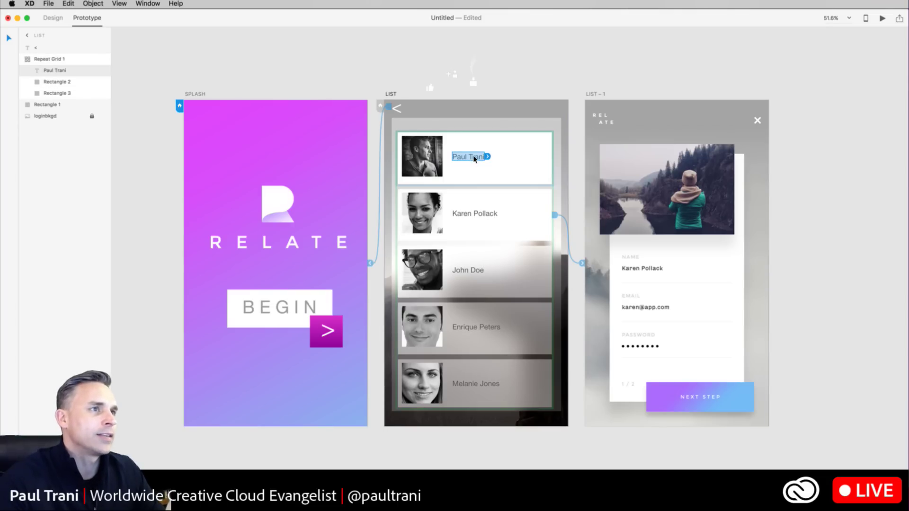
click(47, 18)
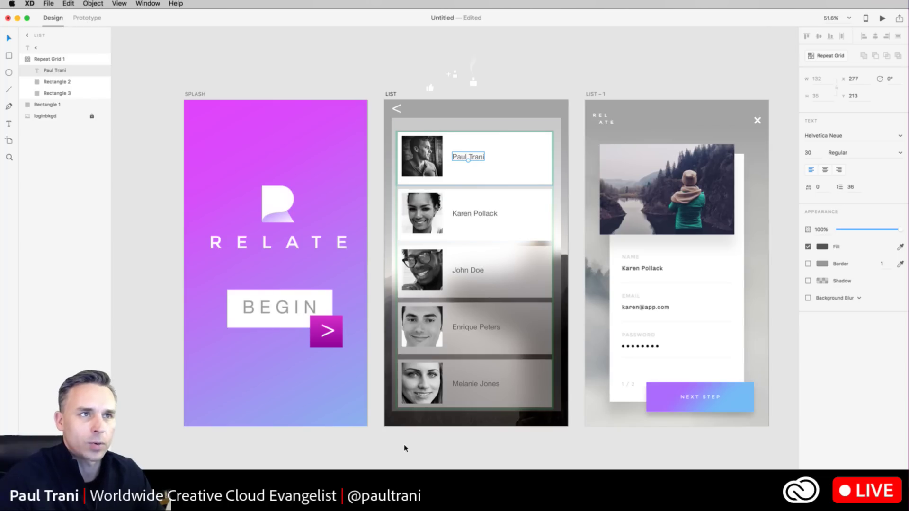
click(394, 450)
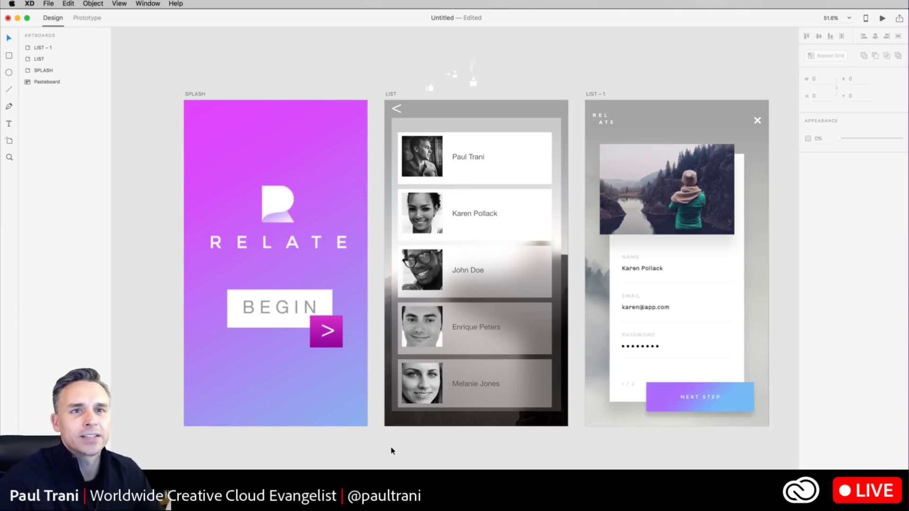
click(217, 236)
- Shrink the RELATE title and BEGIN button, centring BEGIN and the R logo
drag(347, 253, 319, 258)
click(271, 302)
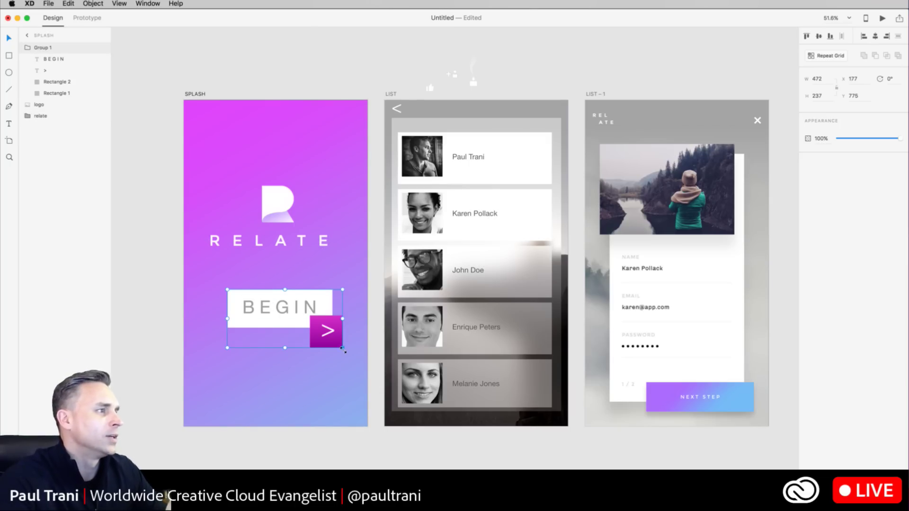
drag(342, 348, 311, 328)
drag(262, 306, 275, 305)
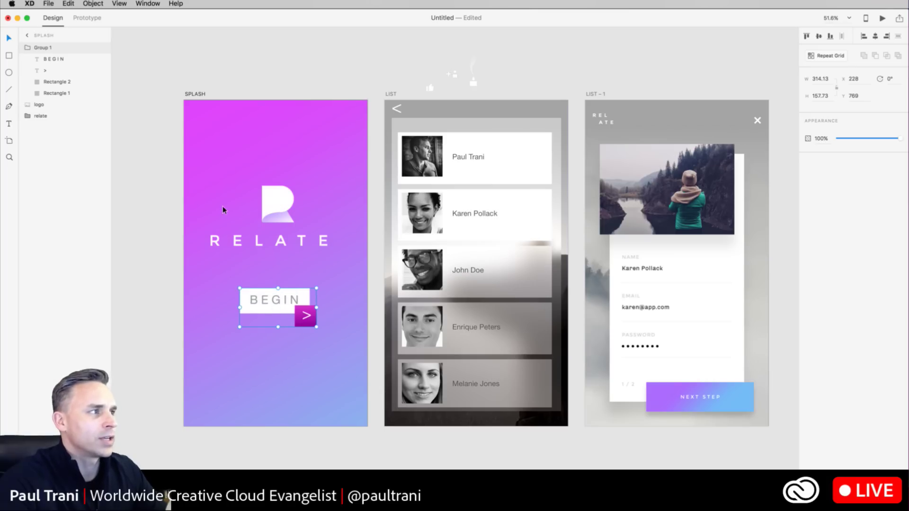
drag(270, 210, 215, 213)
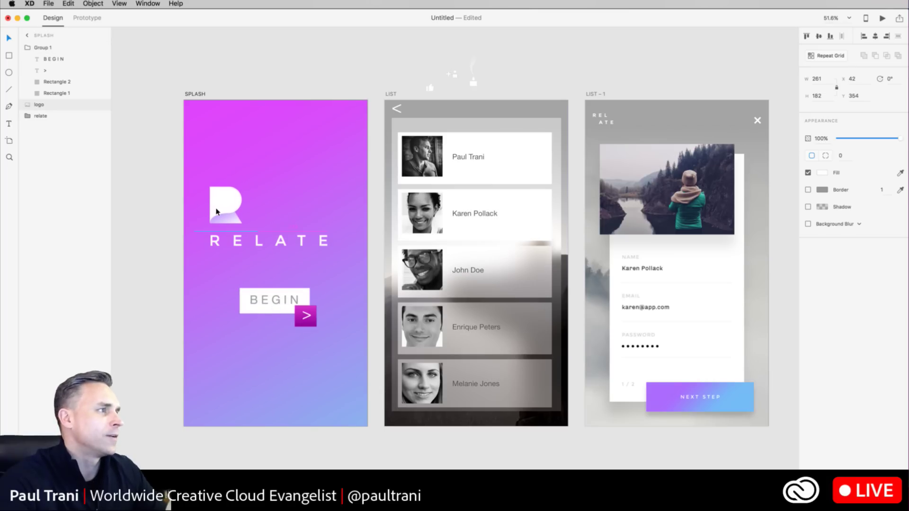
click(208, 312)
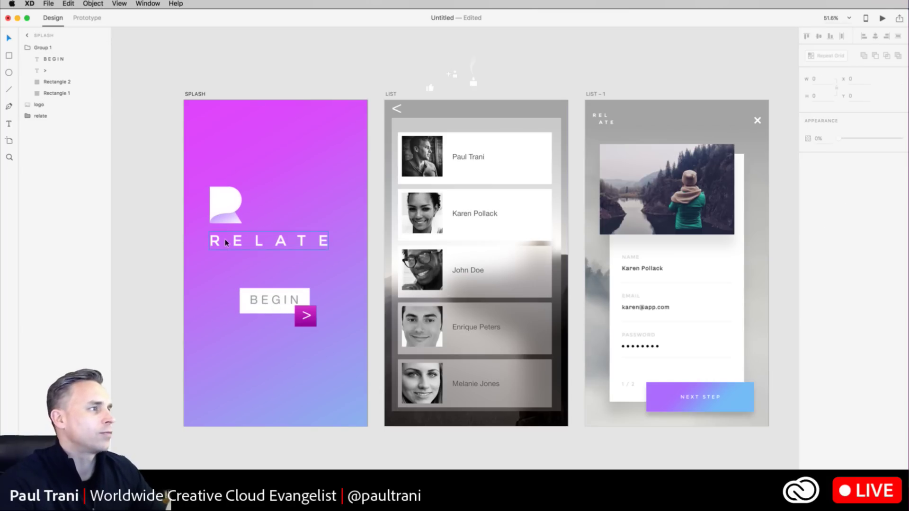
drag(219, 197, 265, 197)
click(209, 271)
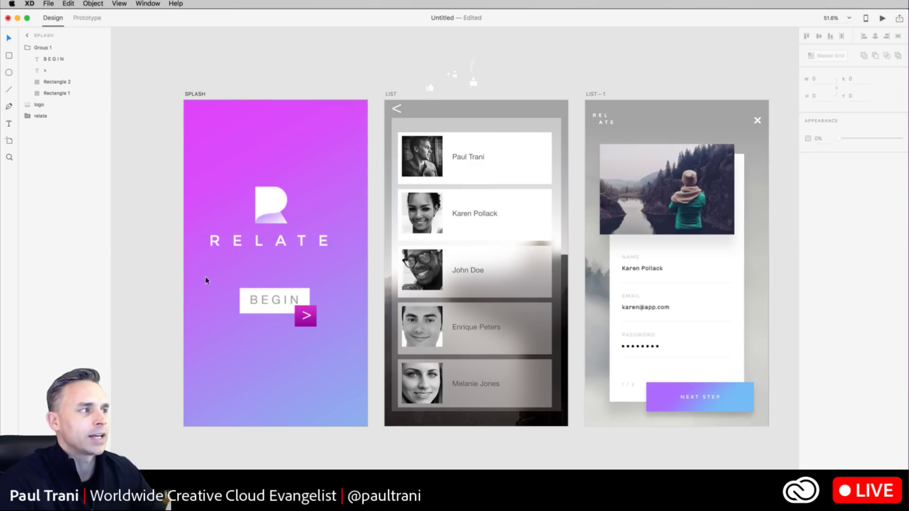
- Enlarge the R logo and snap it to the SPLASH artboard's top edge
click(246, 220)
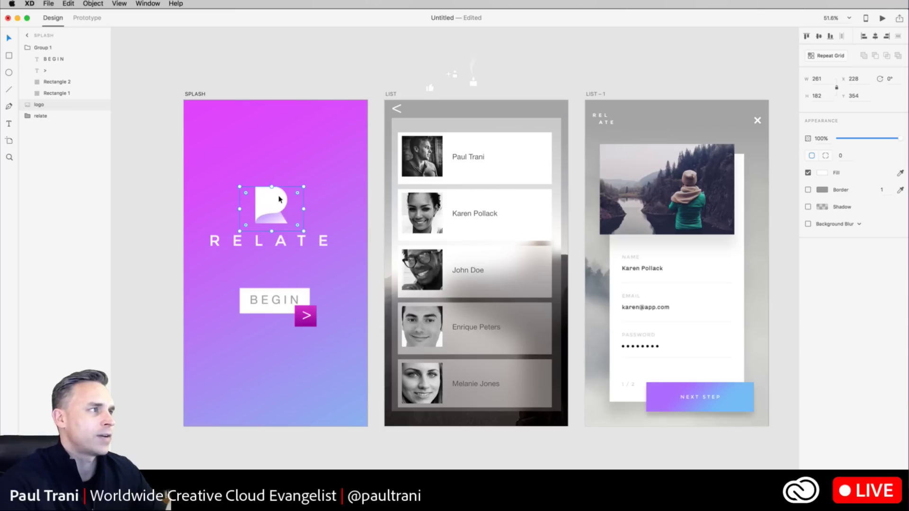
drag(306, 185, 422, 91)
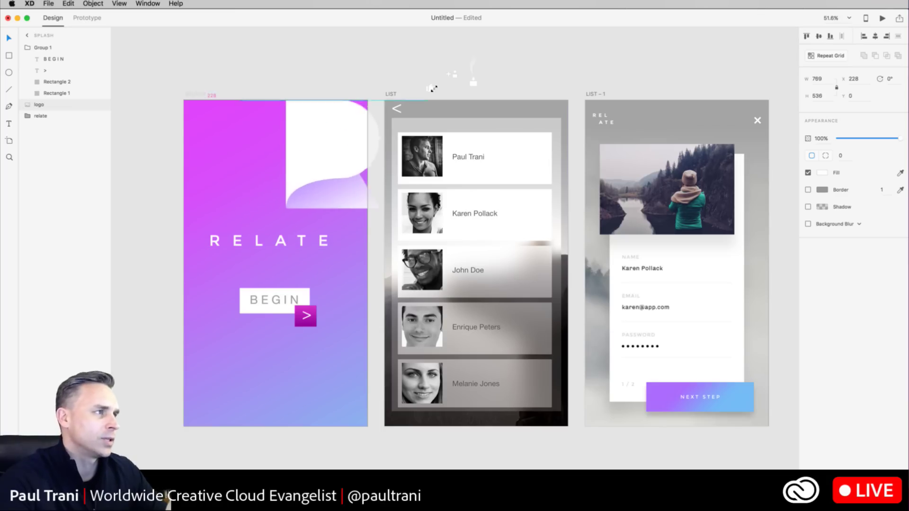
drag(302, 140, 250, 168)
drag(240, 242, 250, 283)
drag(263, 229, 236, 173)
click(233, 243)
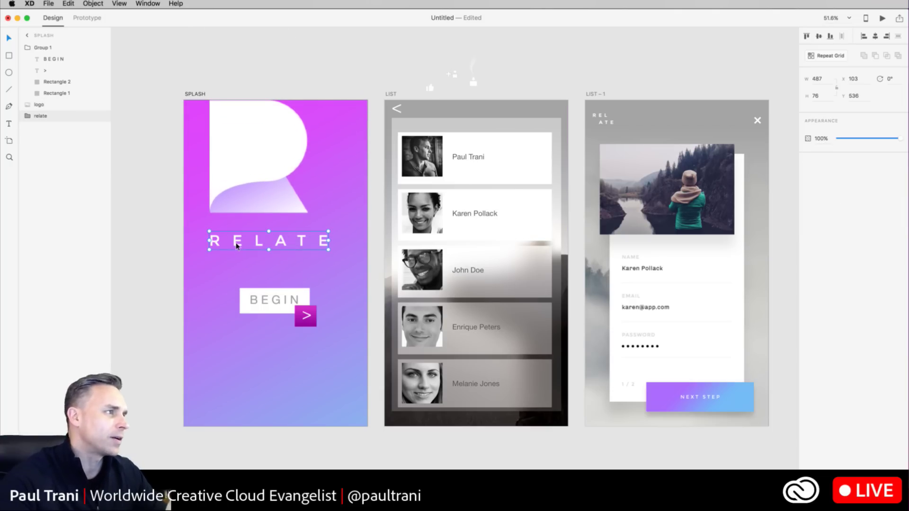
- Bring the RELATE title to the front over the R logo with 800 letter spacing
key(super+x)
key(super+v)
drag(254, 226, 276, 132)
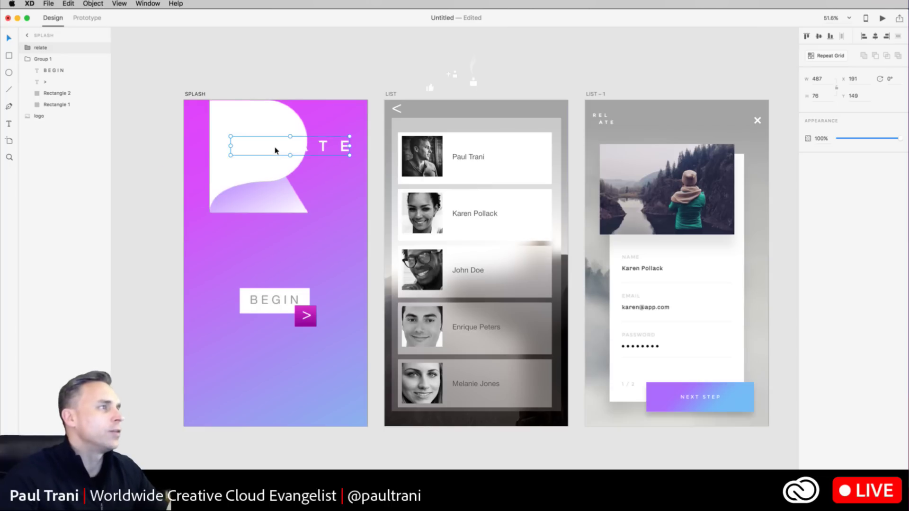
double_click(308, 144)
double_click(306, 150)
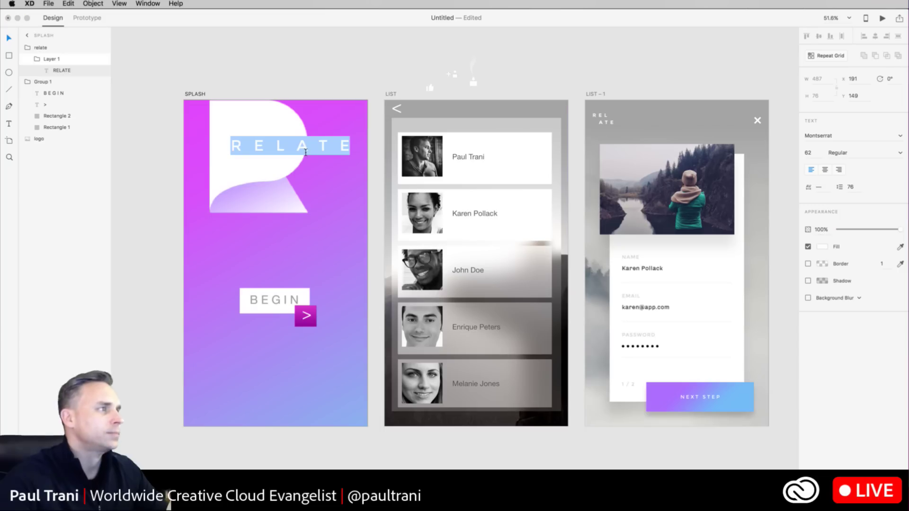
key(Escape)
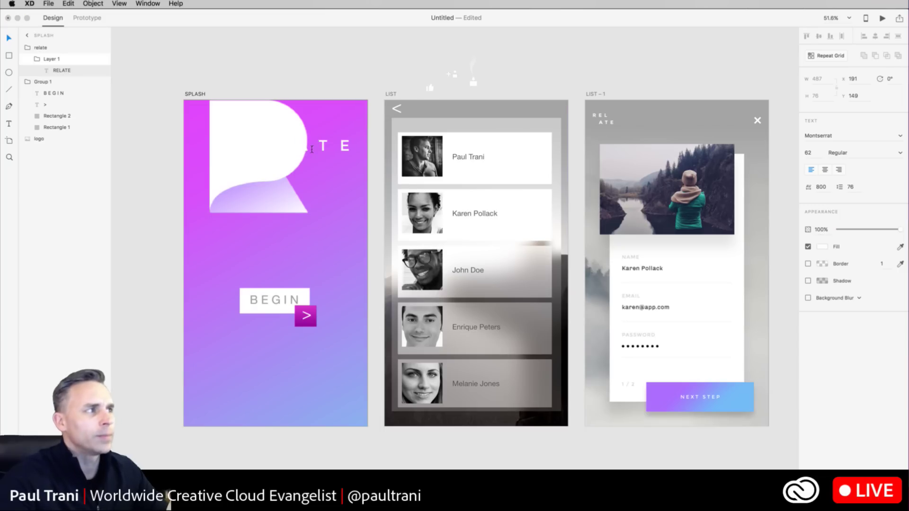
- Colour the letters RELA of the title magenta
drag(311, 150, 172, 135)
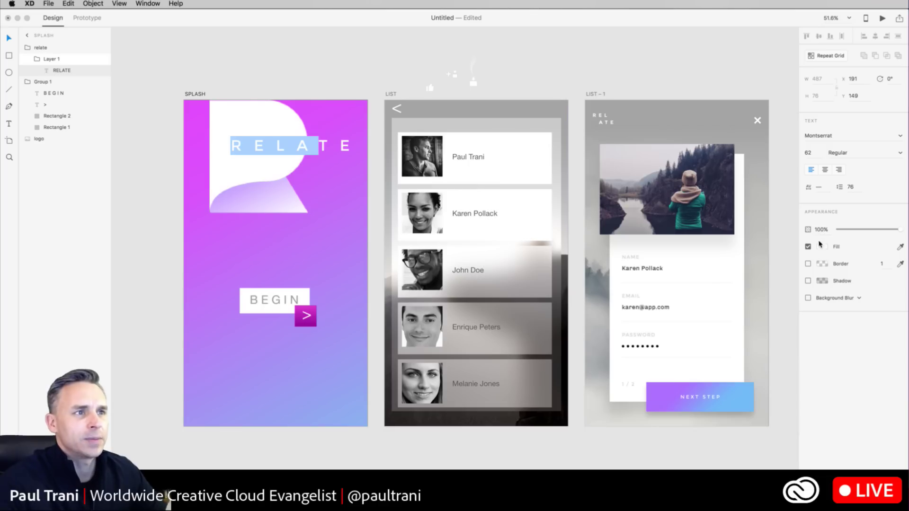
click(822, 247)
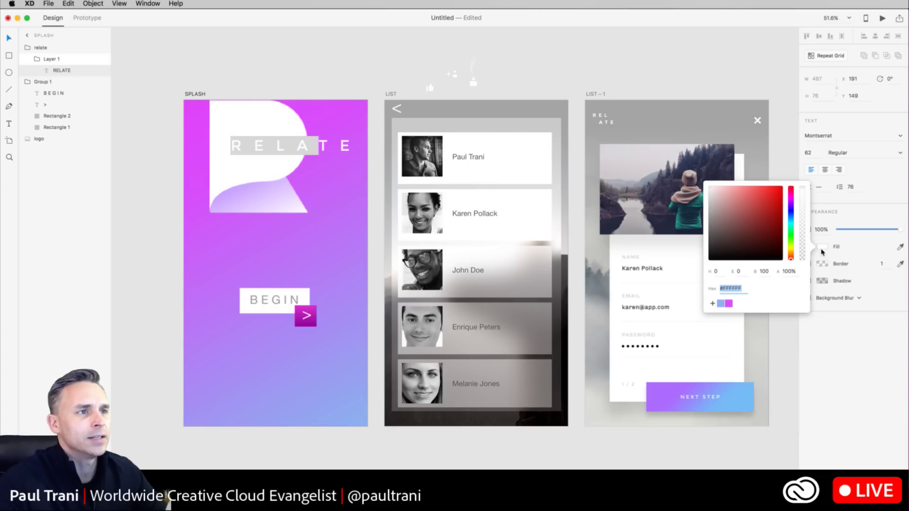
click(729, 303)
key(Escape)
- Move the RELATE title and R logo down together toward the BEGIN button
click(342, 64)
drag(271, 149, 268, 145)
drag(269, 65, 314, 155)
drag(251, 149, 252, 227)
click(254, 64)
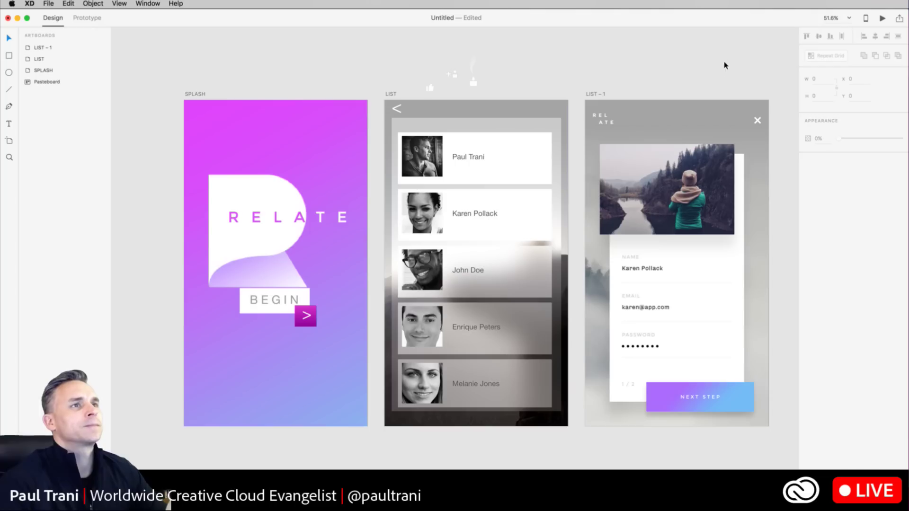
click(898, 18)
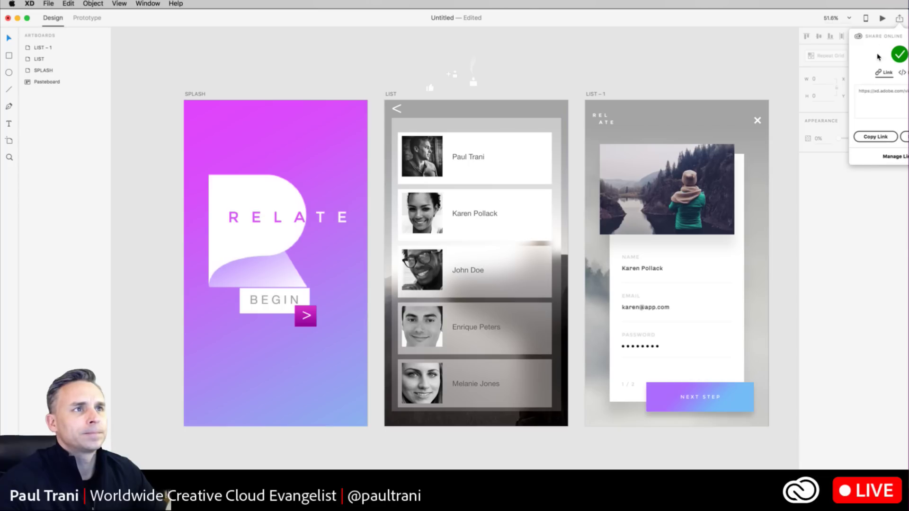
- Save the document to the Desktop as Untitled.xd and update the shared online link
click(899, 19)
click(899, 20)
click(663, 56)
key(super+s)
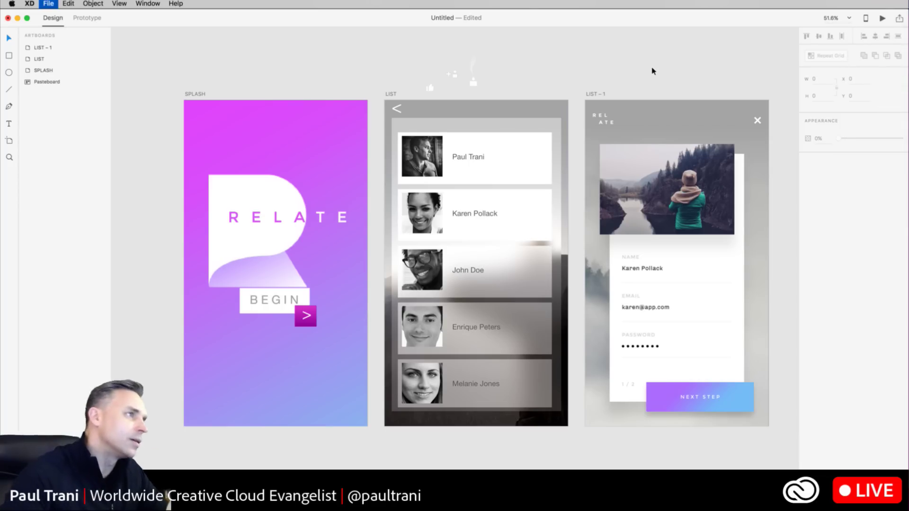
click(312, 135)
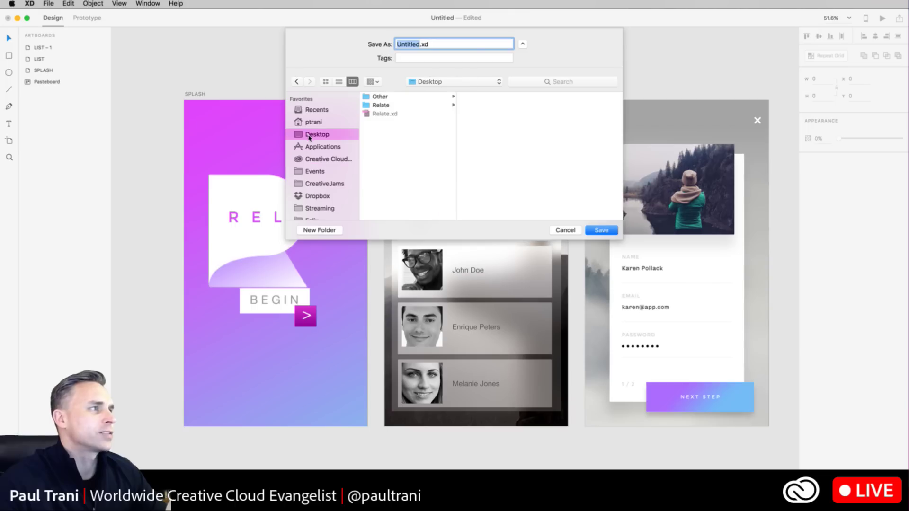
key(Return)
click(898, 20)
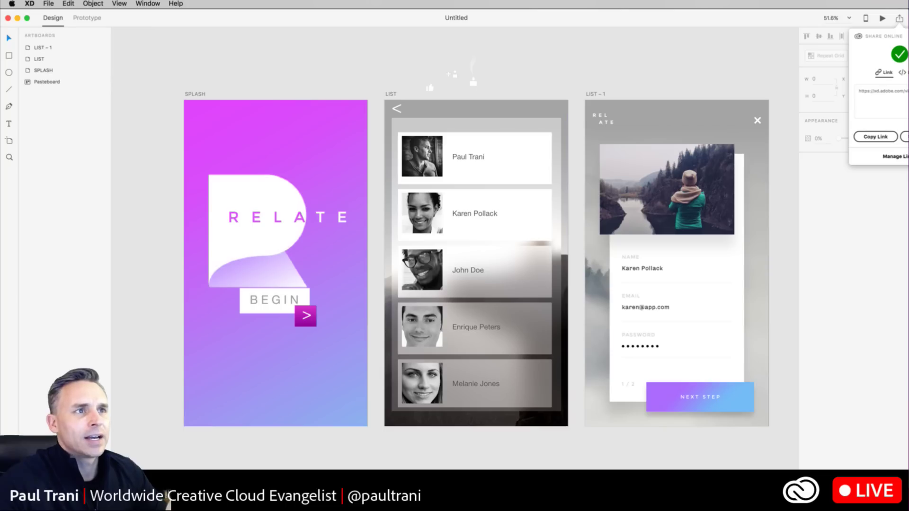
click(869, 136)
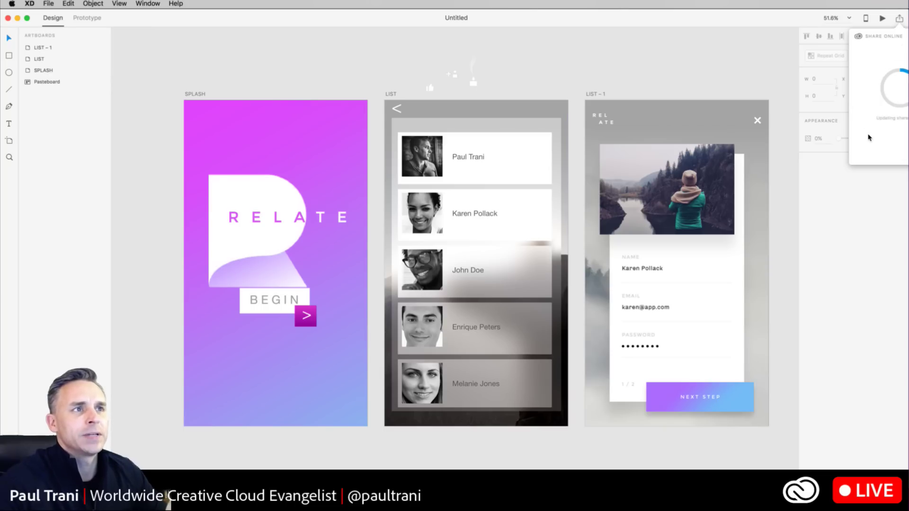